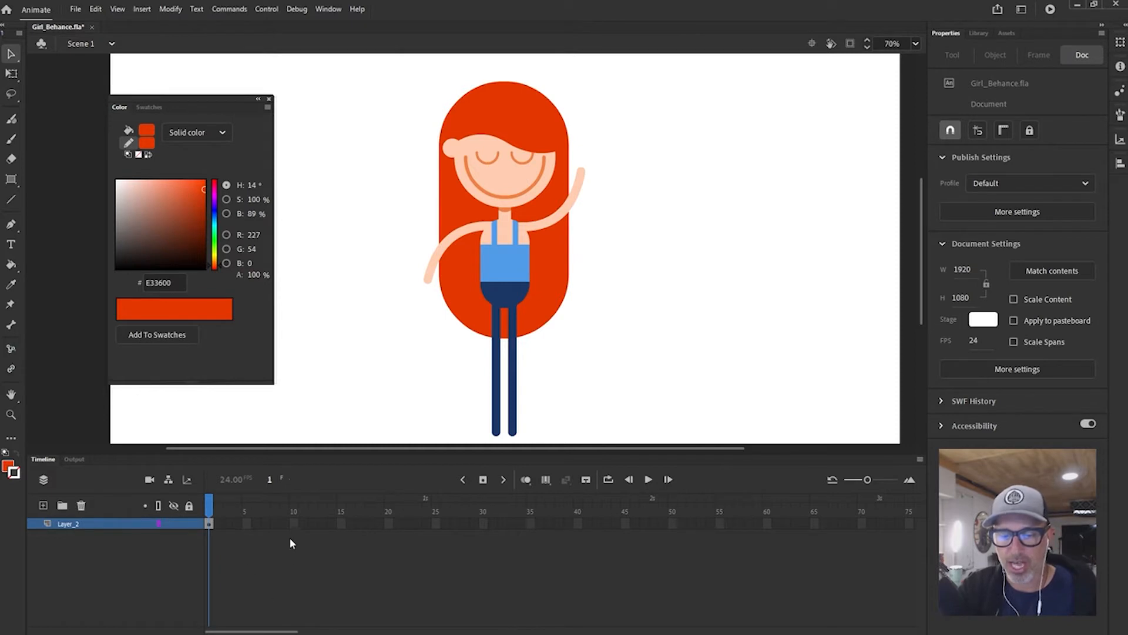
Select all of the girl's artwork and convert it to a Graphic symbol named Girl_rig
click(210, 523)
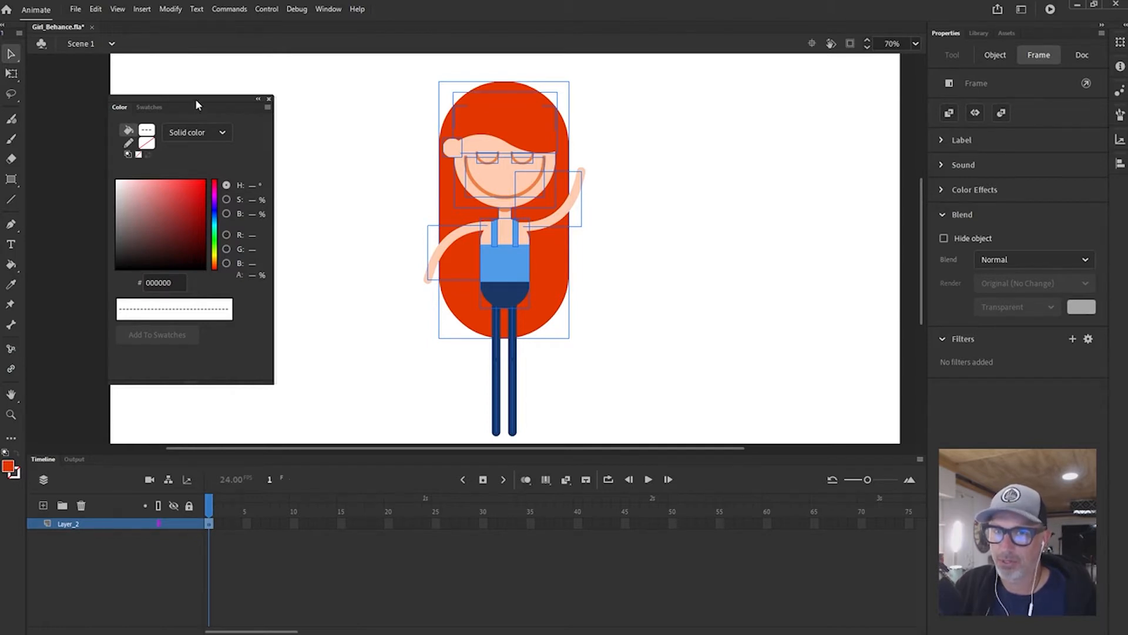
drag(197, 98, 226, 91)
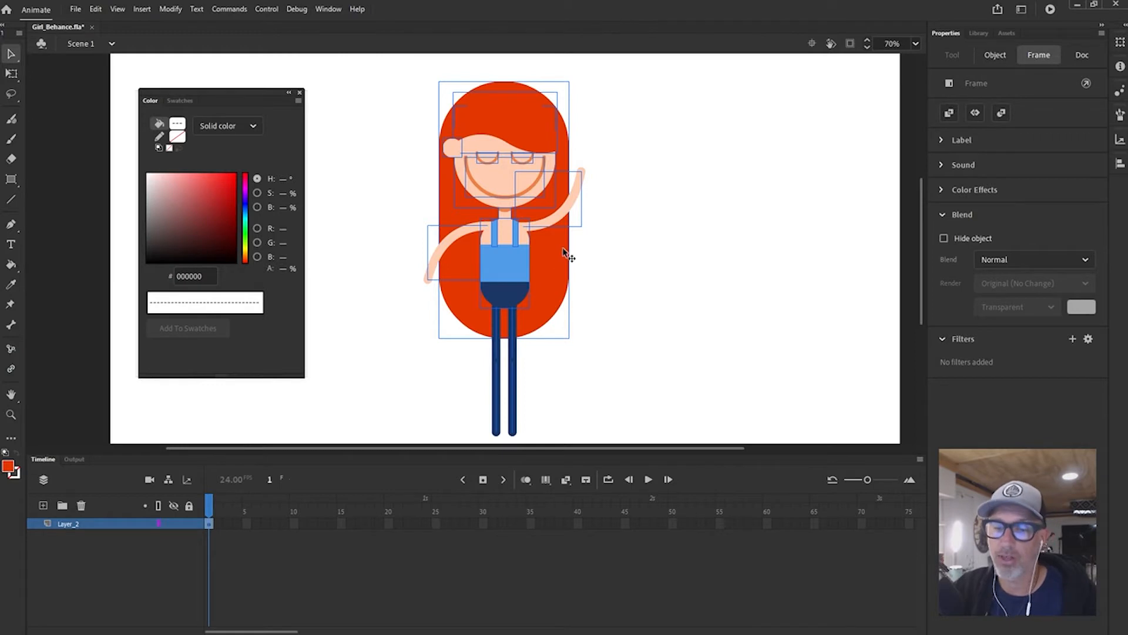
click(175, 9)
click(423, 107)
mouse_move(409, 135)
mouse_down()
mouse_move(351, 90)
mouse_move(647, 386)
mouse_up()
click(169, 9)
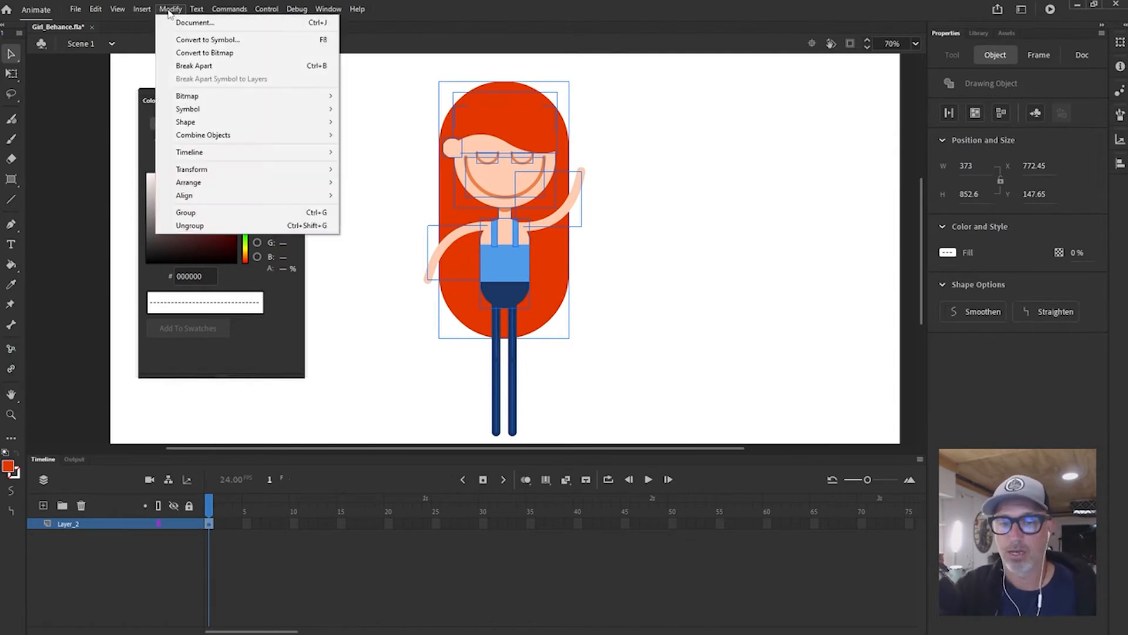
click(184, 37)
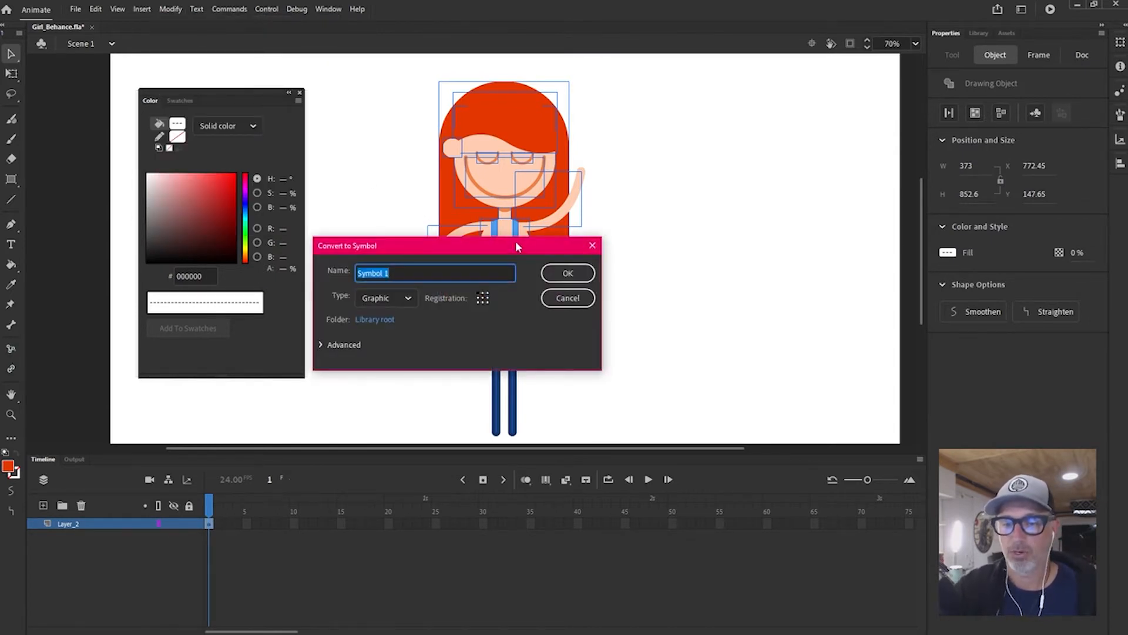
drag(516, 242, 627, 243)
text(G)
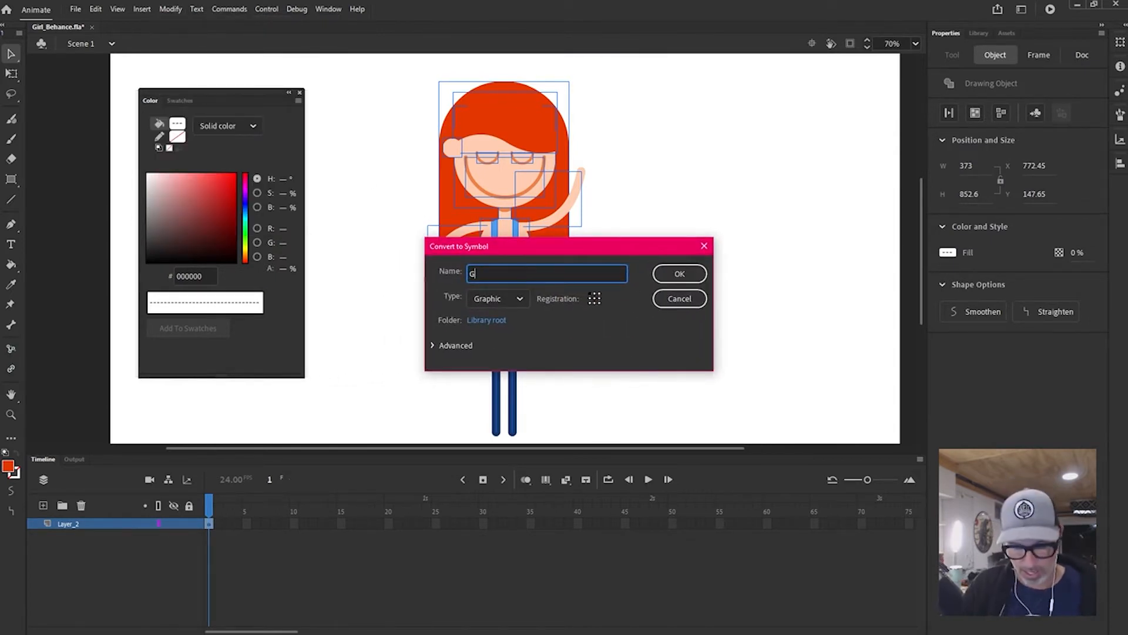
text(irl_rig)
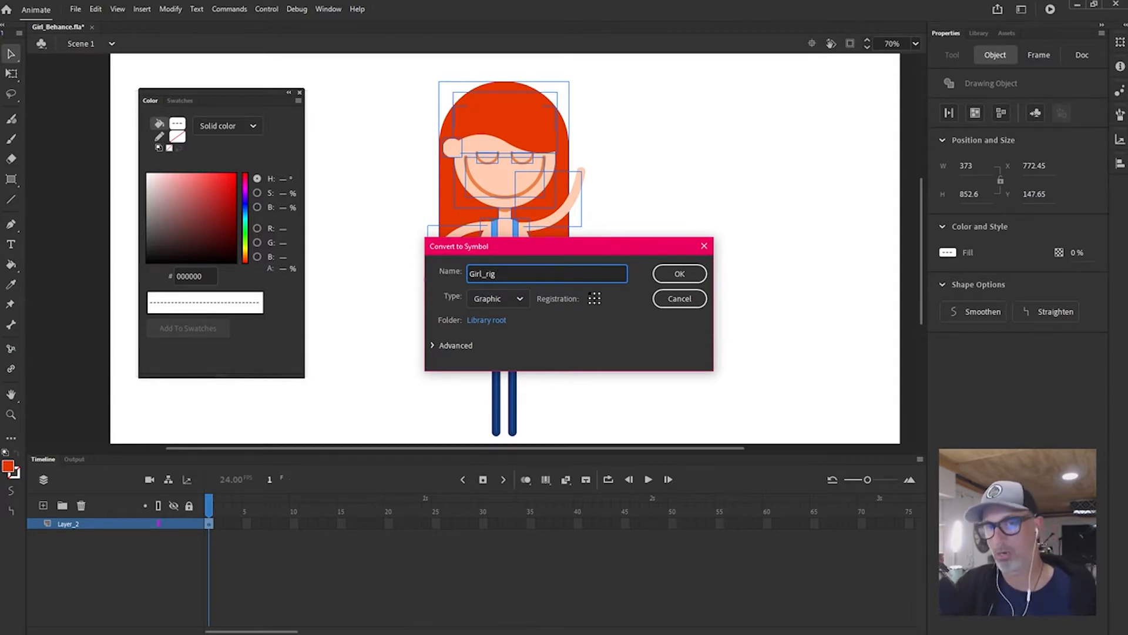
key(Return)
mouse_move(538, 288)
mouse_down()
mouse_move(558, 288)
mouse_move(535, 264)
mouse_move(573, 307)
mouse_move(570, 280)
mouse_move(541, 288)
mouse_up()
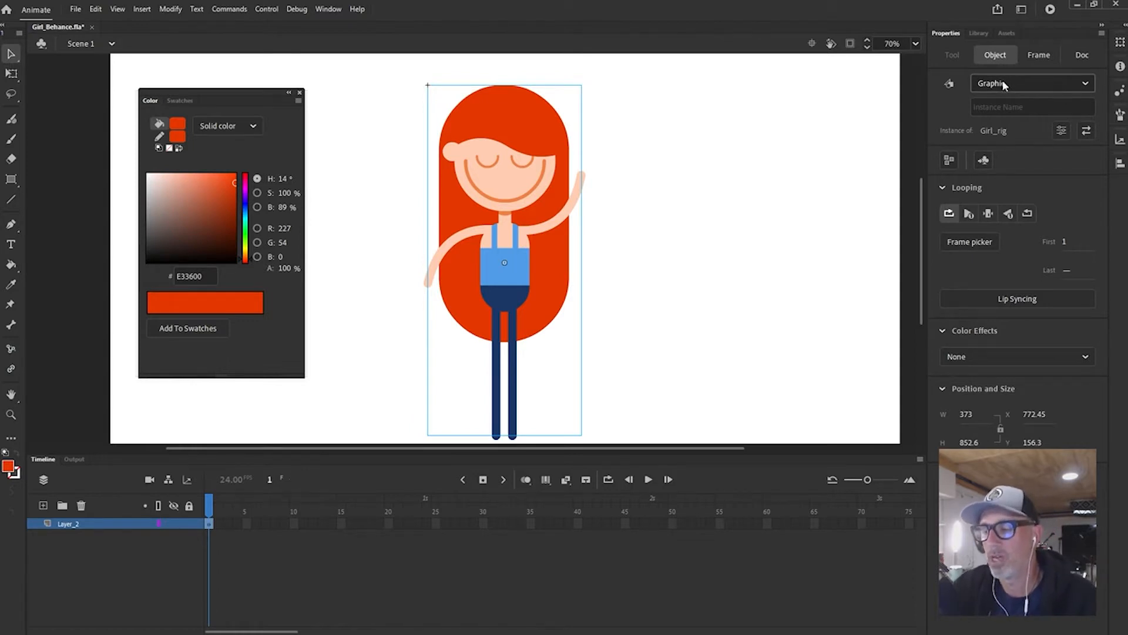
click(1083, 87)
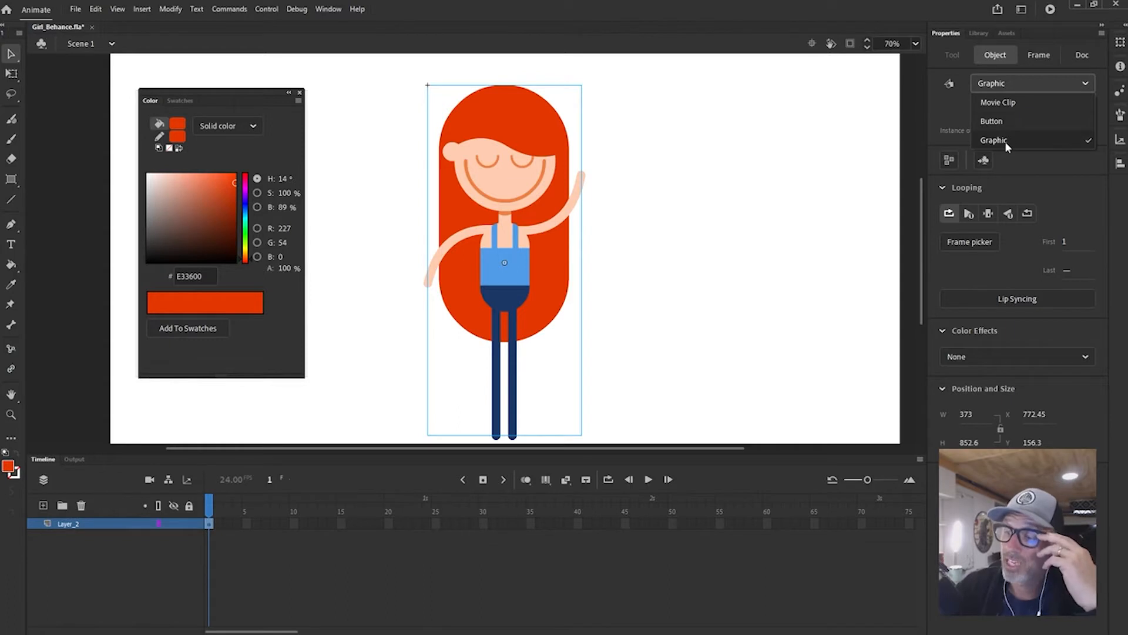
click(676, 253)
click(546, 284)
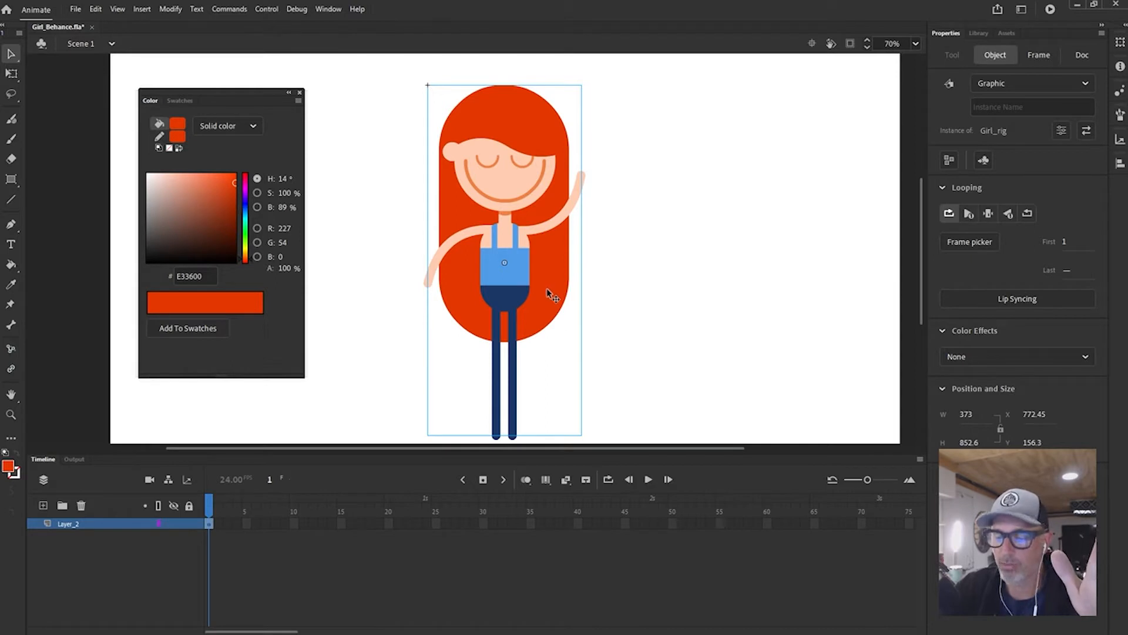
Extend Layer_2 to frame 40, then play and scrub through the timeline
click(579, 524)
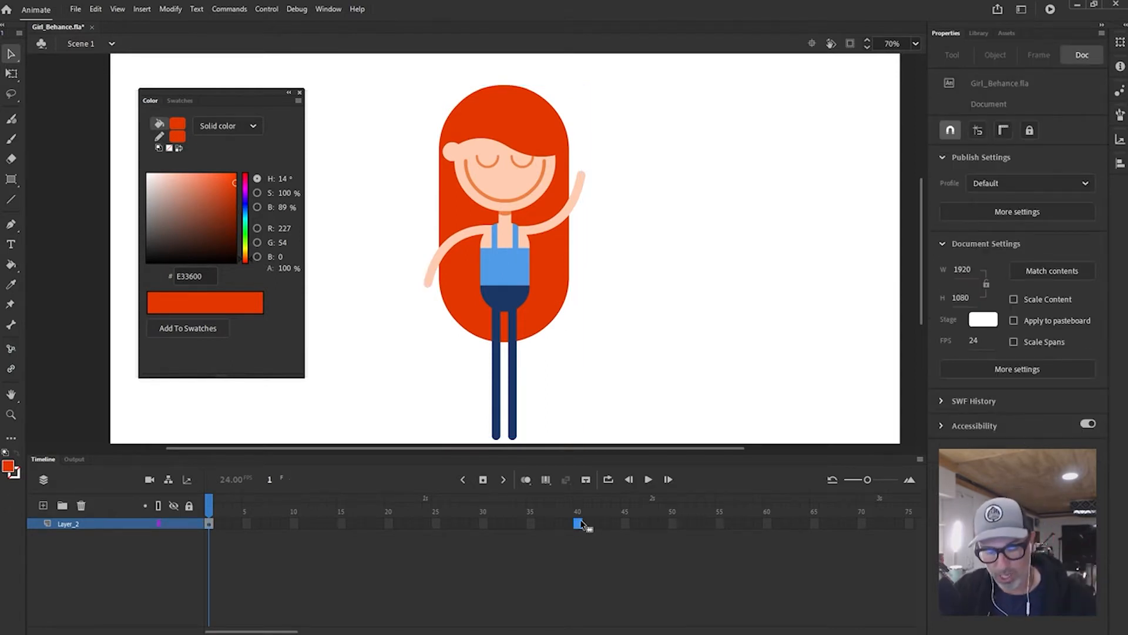
key(F5)
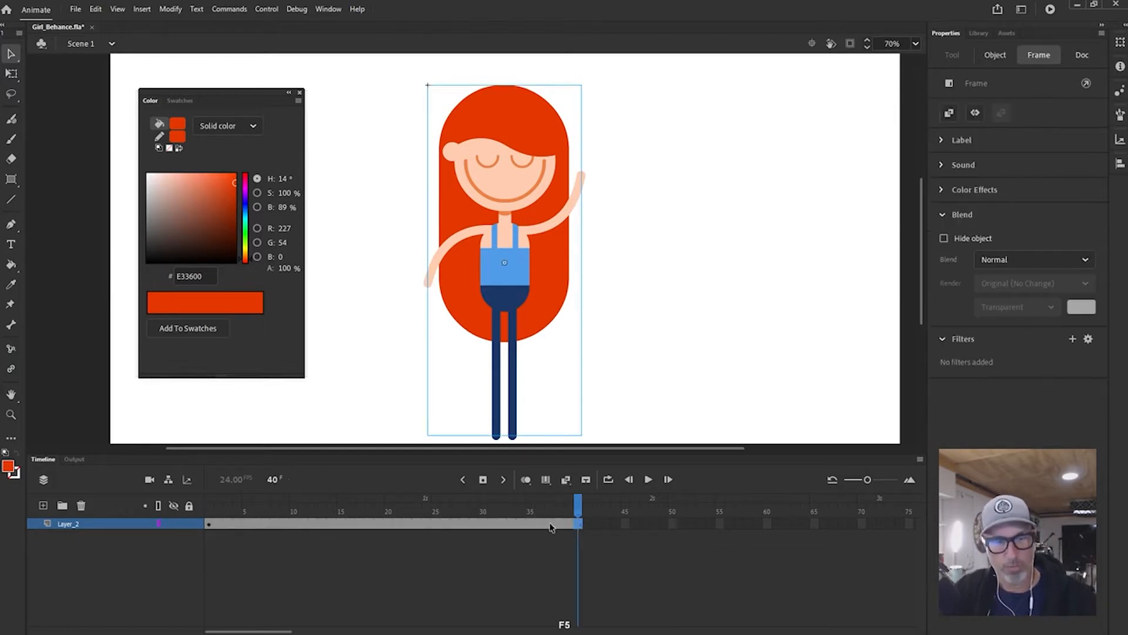
key(Return)
drag(542, 515, 577, 515)
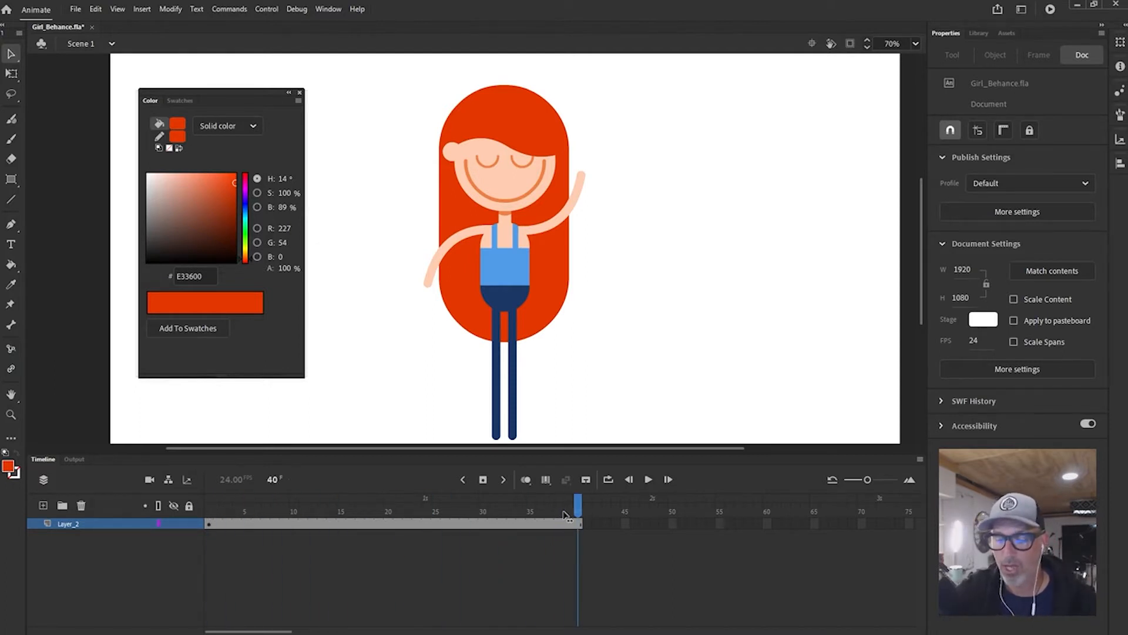
click(550, 287)
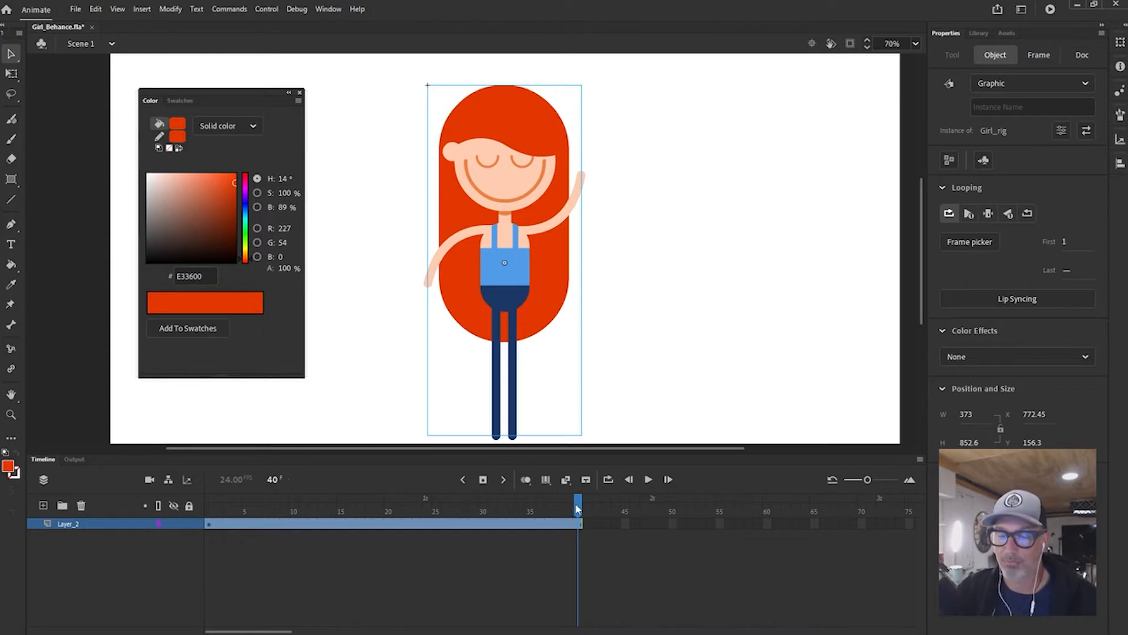
drag(577, 507, 247, 507)
drag(369, 506, 551, 506)
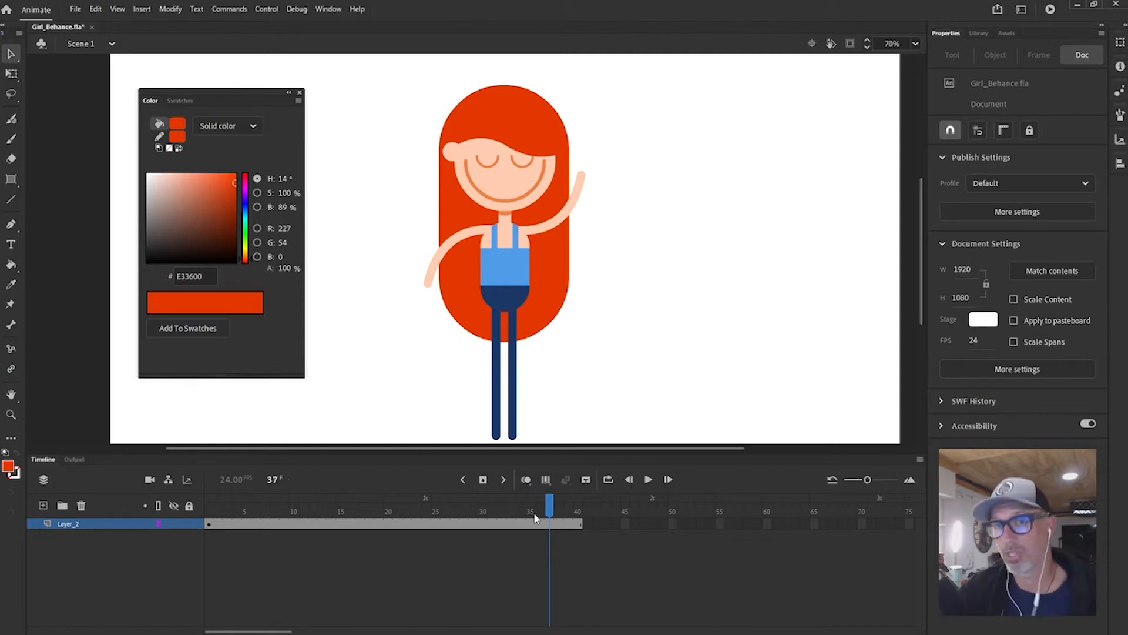
Draw a red circle about 214 px wide beside the girl and convert it to a Graphic symbol named ball
click(559, 281)
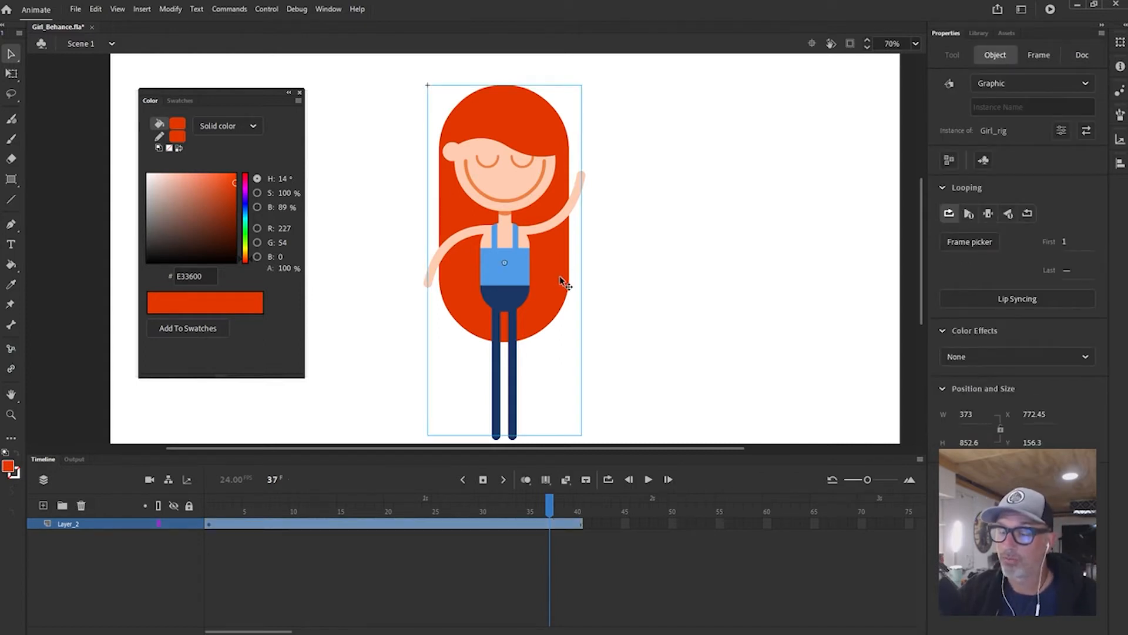
click(980, 33)
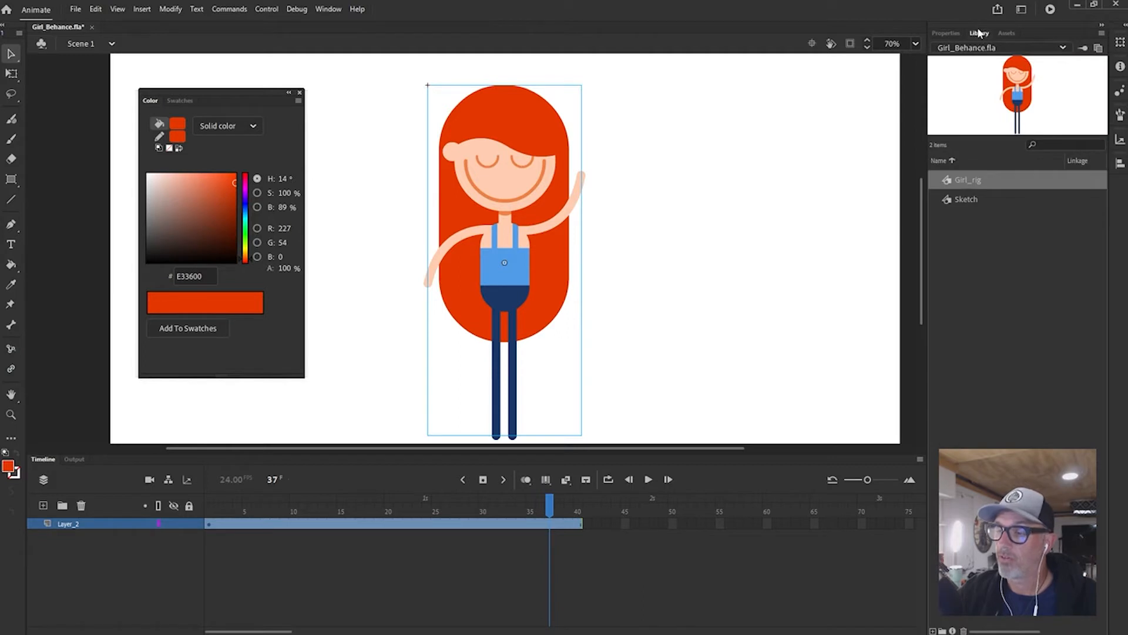
click(716, 314)
key(o)
drag(671, 260, 765, 353)
key(v)
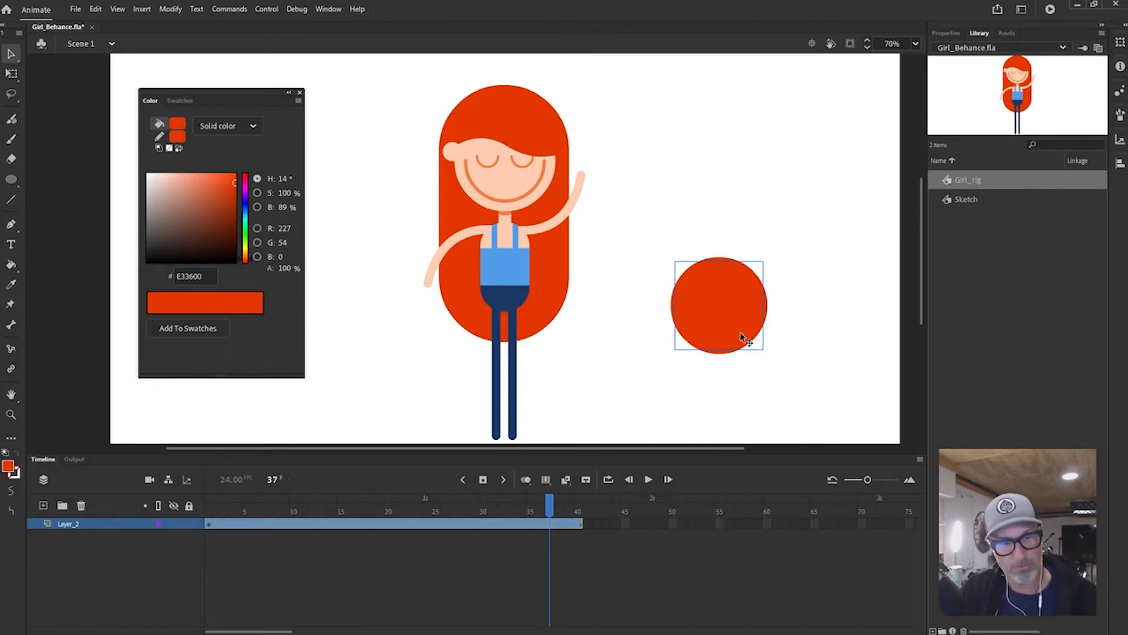
key(F8)
text(ball)
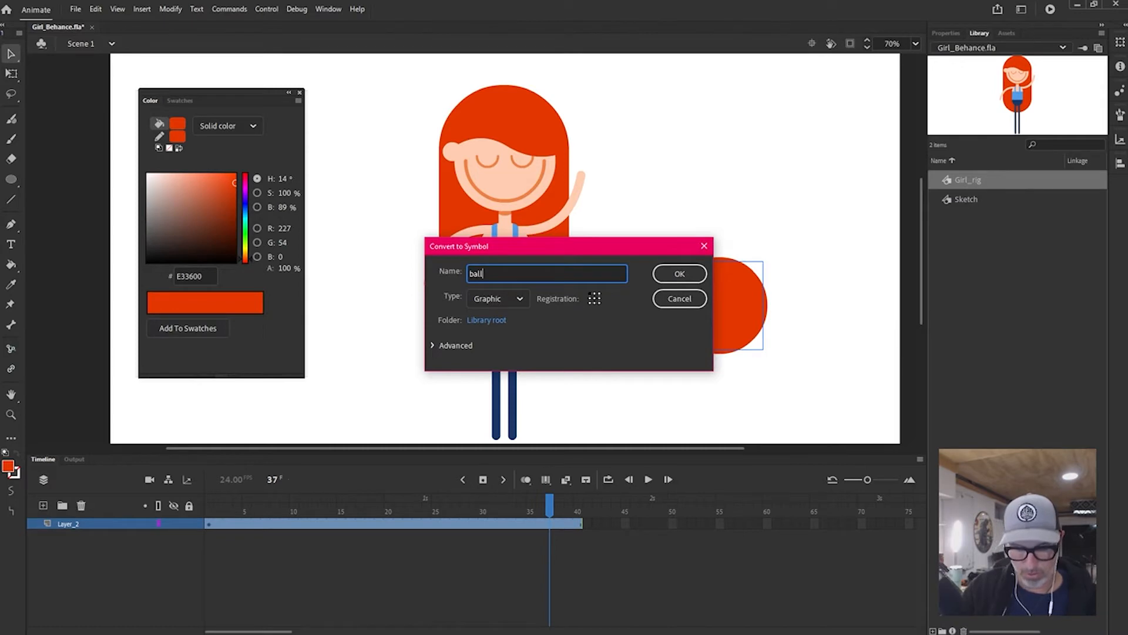
key(Return)
Place three more instances of the ball symbol from the library around the first one
drag(965, 184, 787, 193)
drag(960, 181, 859, 257)
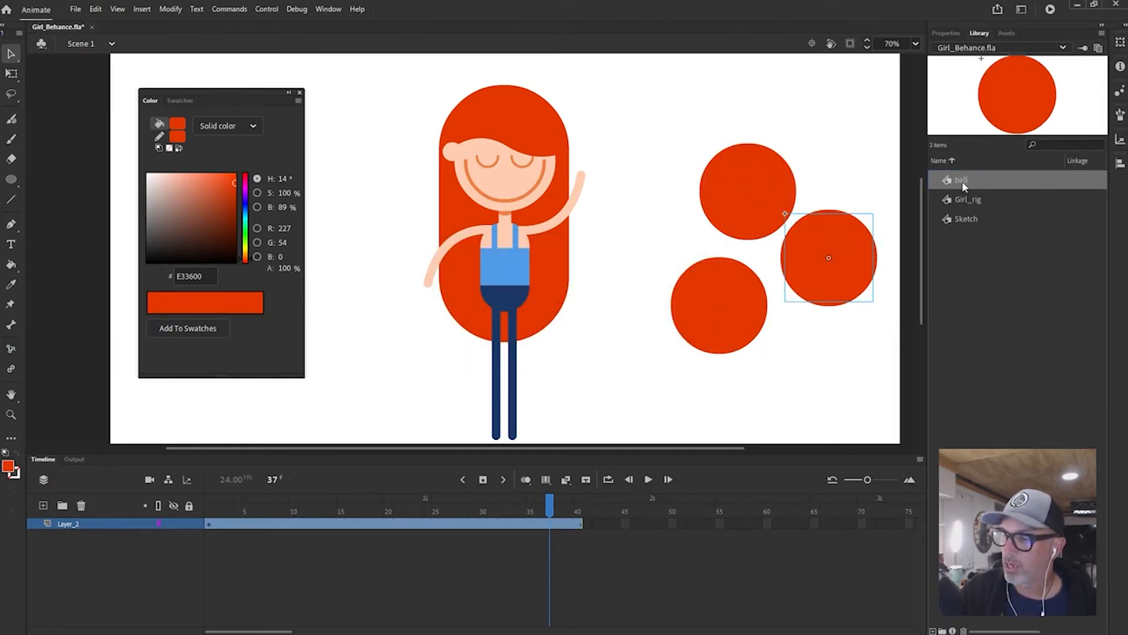
drag(964, 180, 864, 154)
Scale the three added balls down proportionally: the upper right one smallest, the one below it about 142 px, the left one about 180 px
key(q)
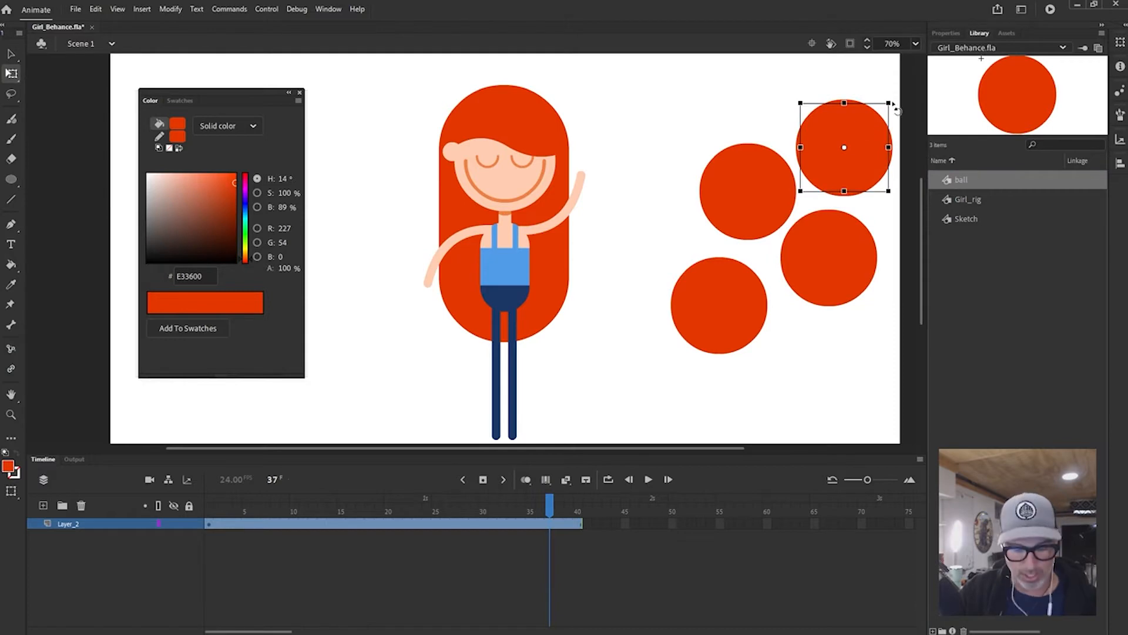
drag(892, 102, 868, 132)
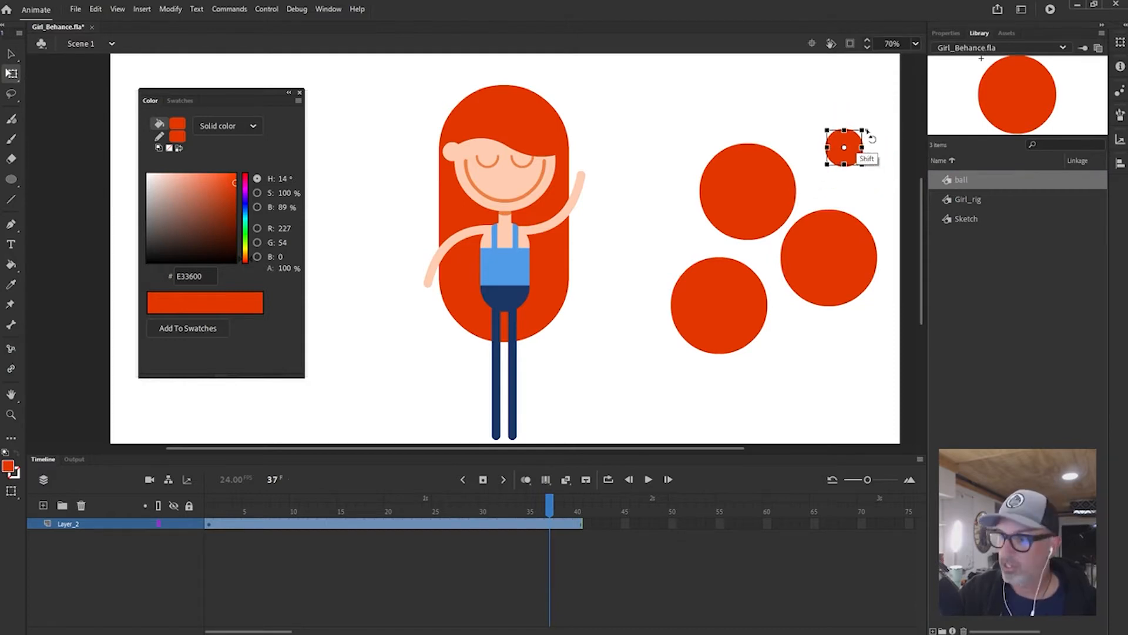
click(856, 245)
drag(875, 211, 859, 228)
click(946, 33)
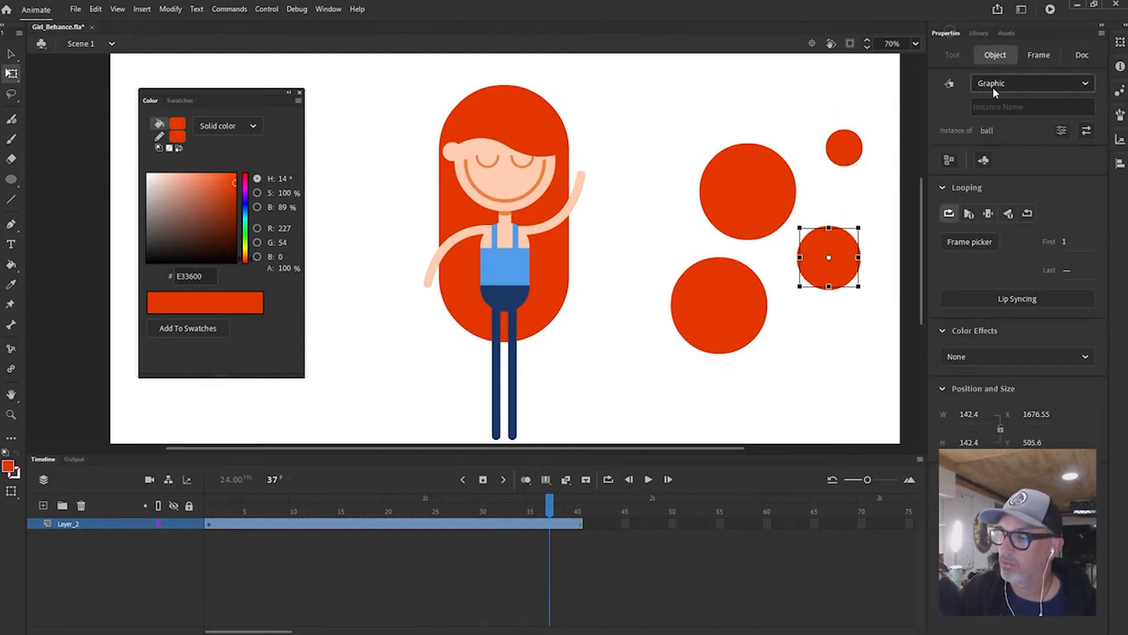
click(777, 205)
drag(796, 144, 787, 155)
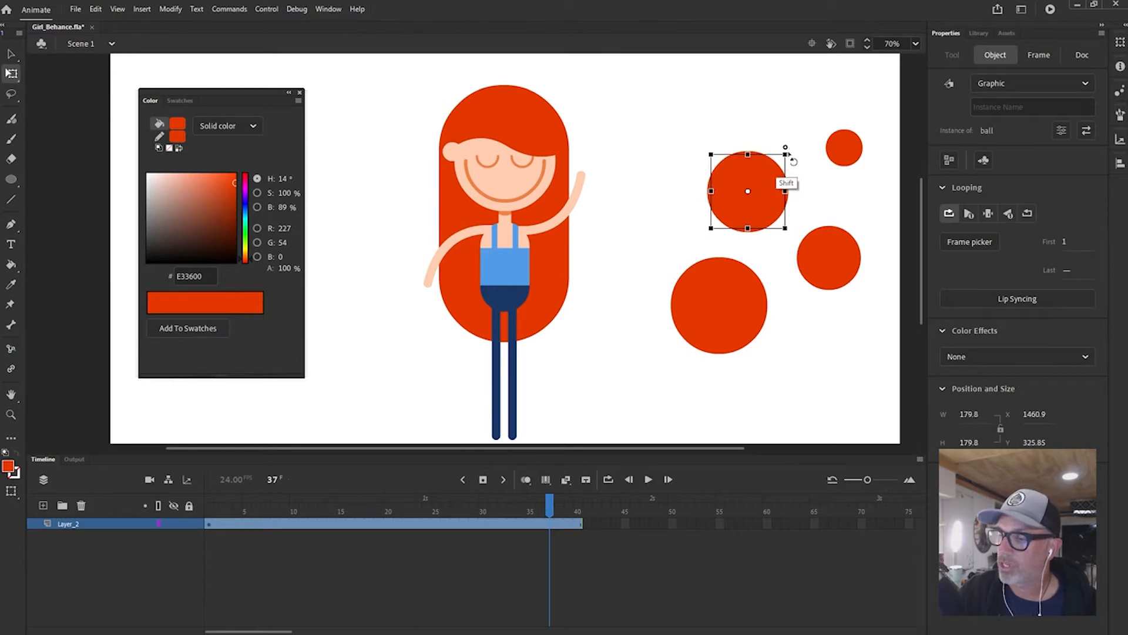
Apply a Tint color effect in dark blue #1B3766 at 100% to the 180 px ball
click(971, 356)
click(978, 414)
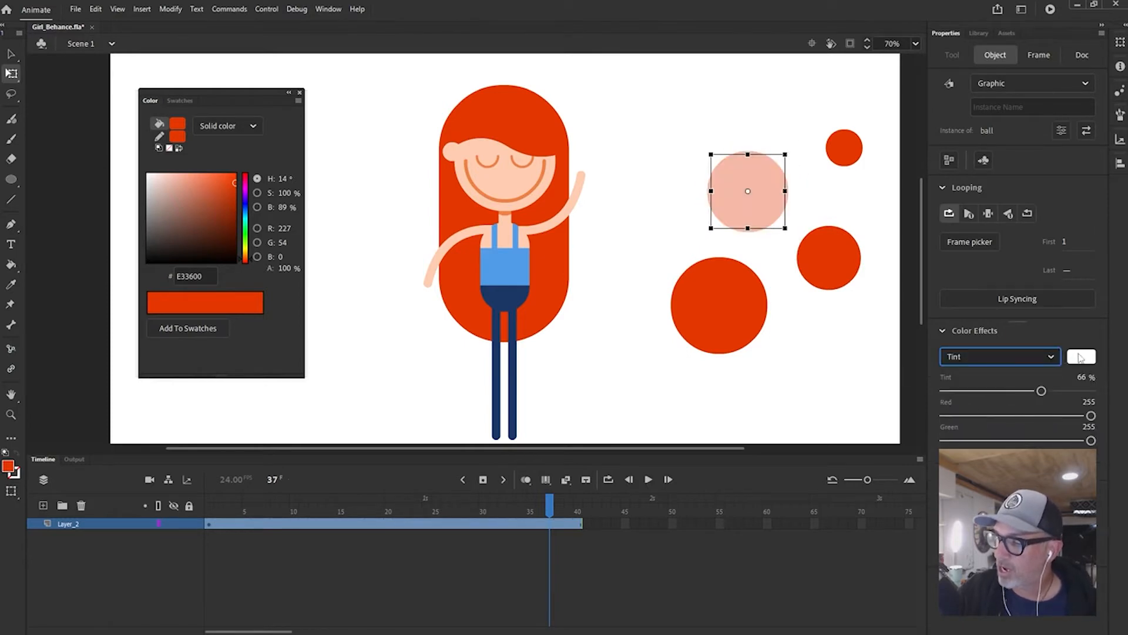
click(1081, 356)
click(932, 395)
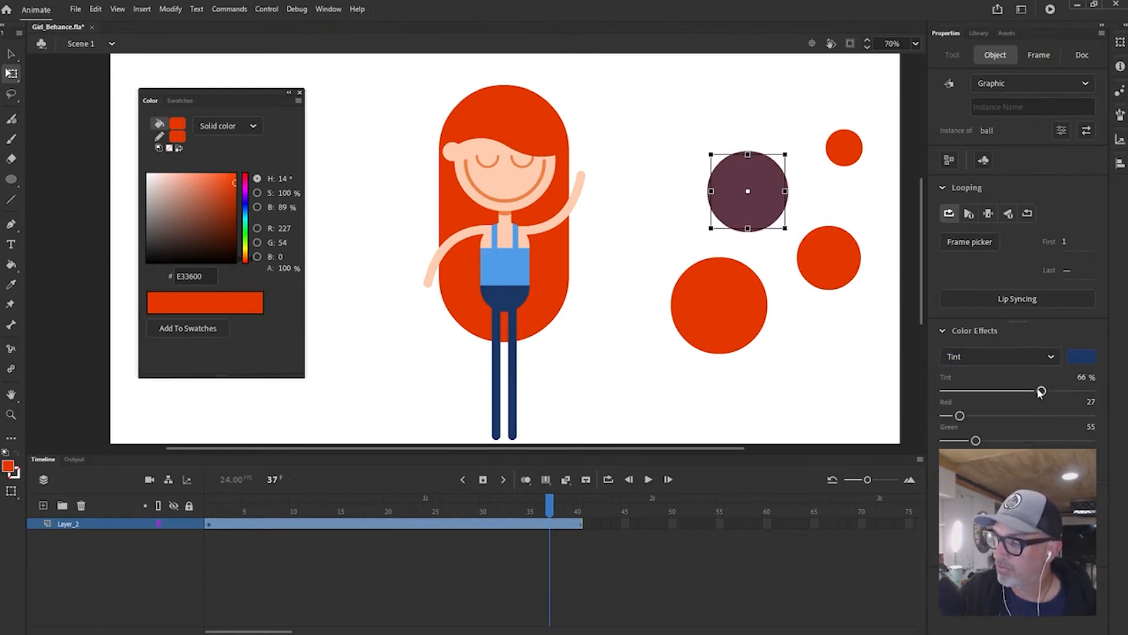
drag(1040, 391, 1099, 391)
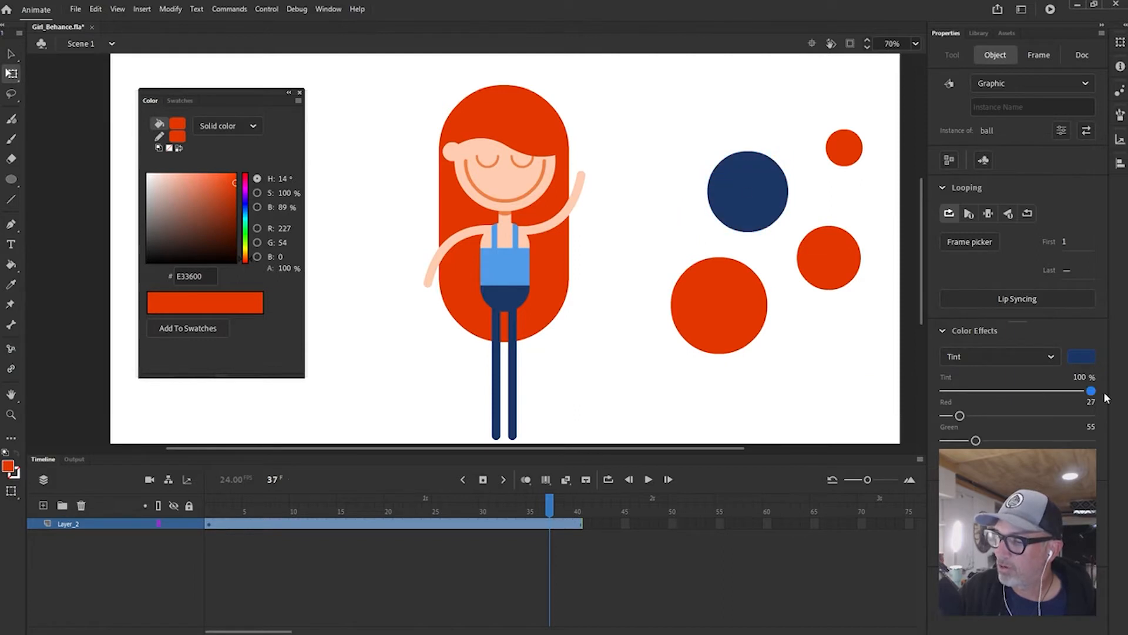
Make the largest ball partly transparent with an Alpha color effect
click(759, 320)
click(986, 356)
click(964, 450)
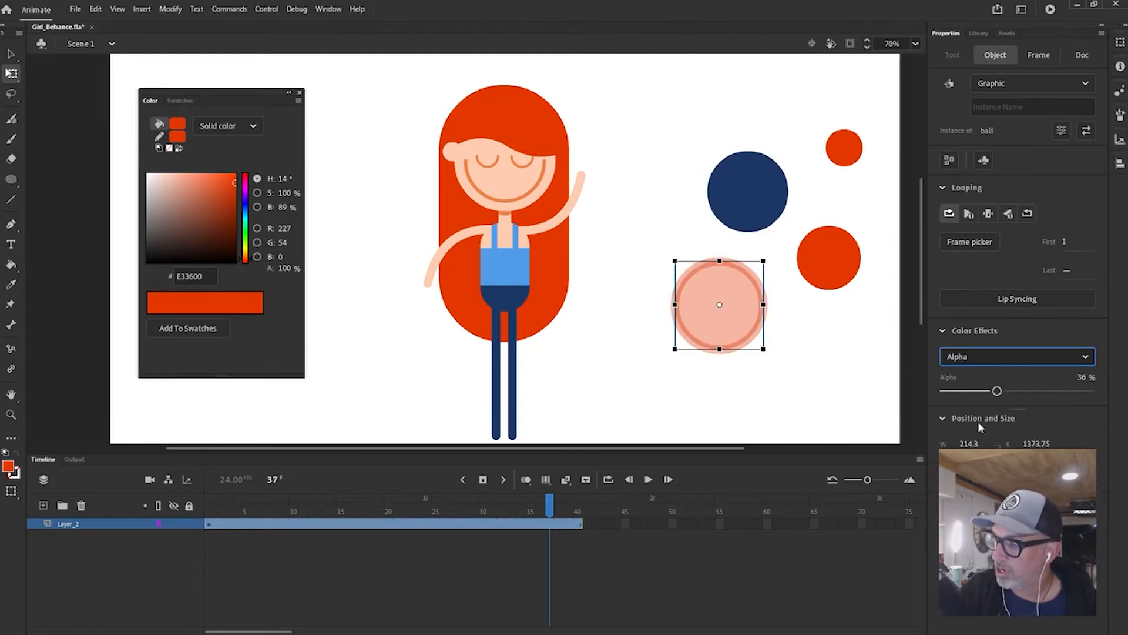
drag(999, 390, 1040, 391)
Apply a 100% Tint color effect to the 142 px ball, trying the orange swatch before choosing light blue
click(844, 270)
click(990, 354)
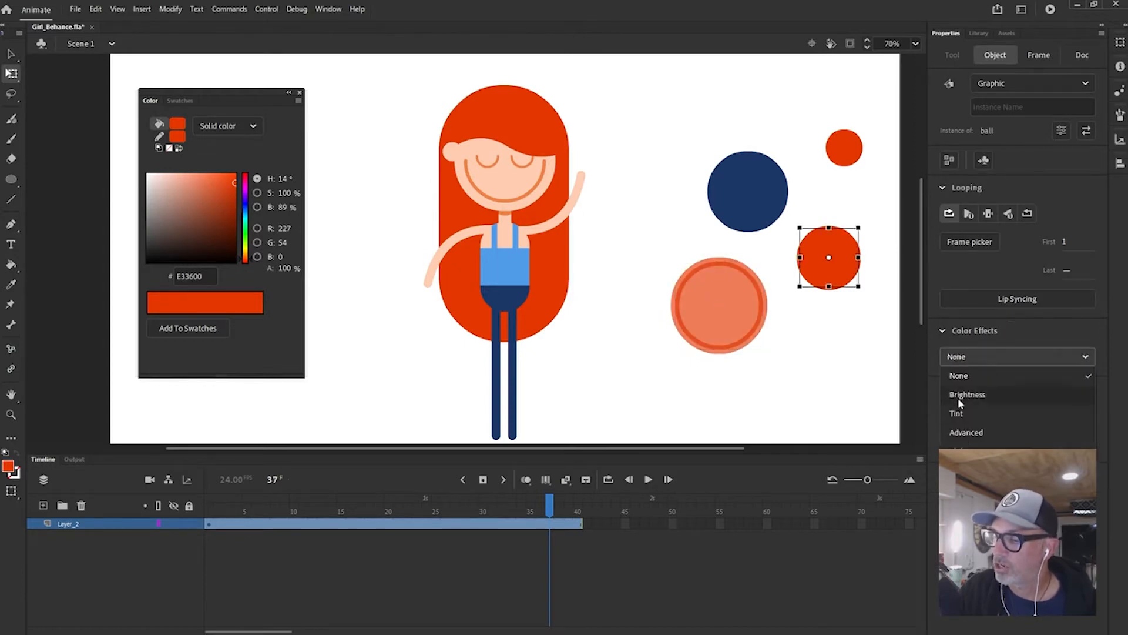
click(965, 412)
click(1080, 356)
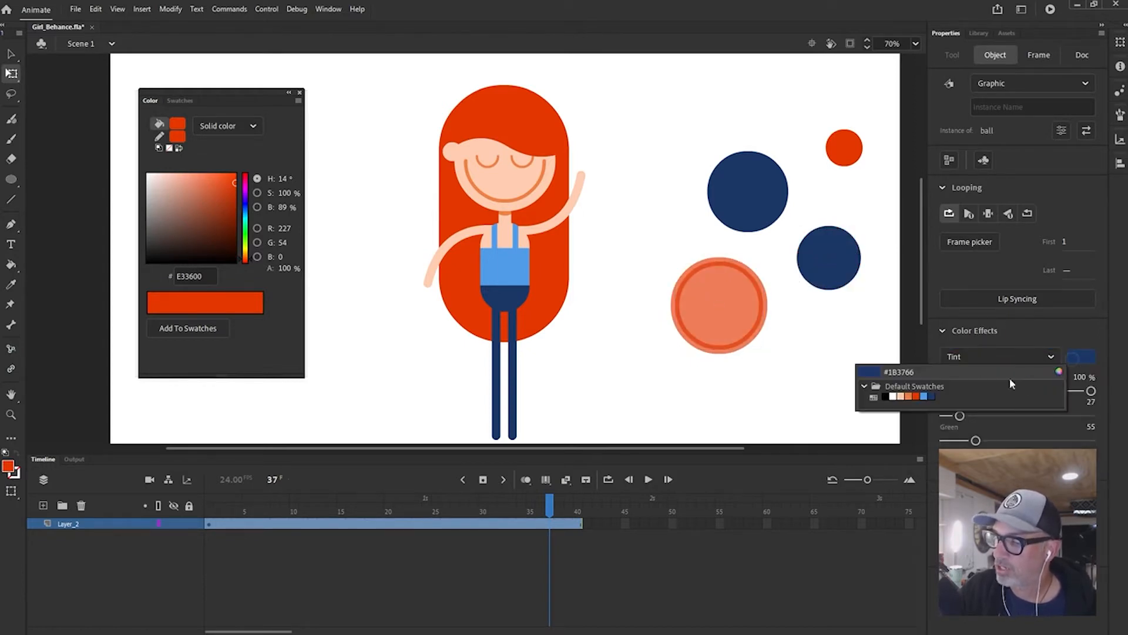
click(909, 397)
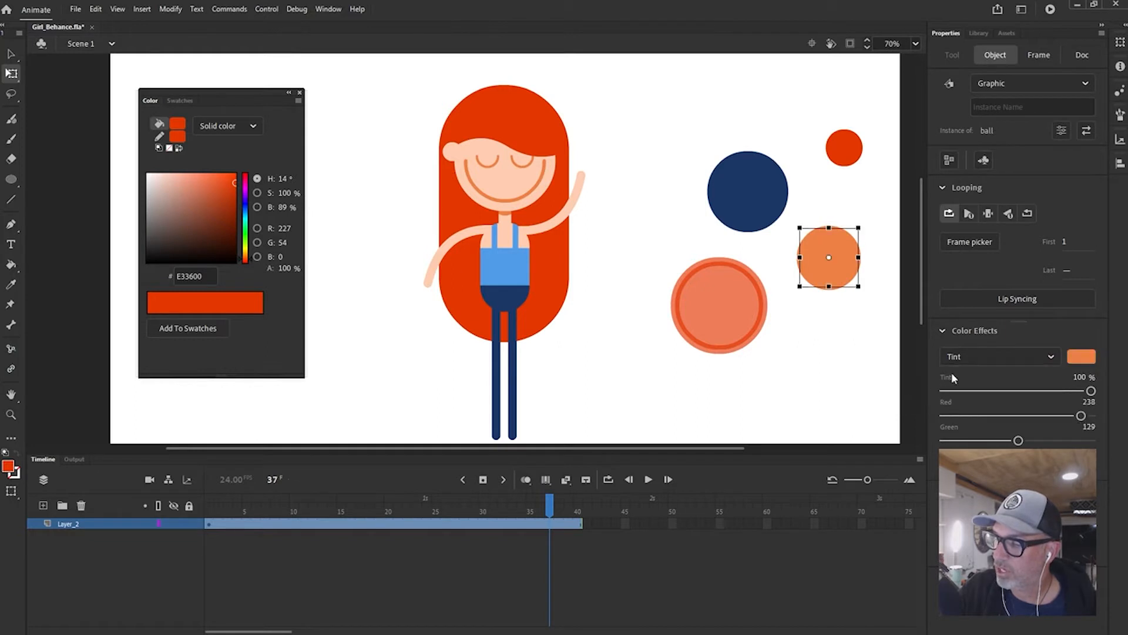
click(1071, 357)
click(924, 398)
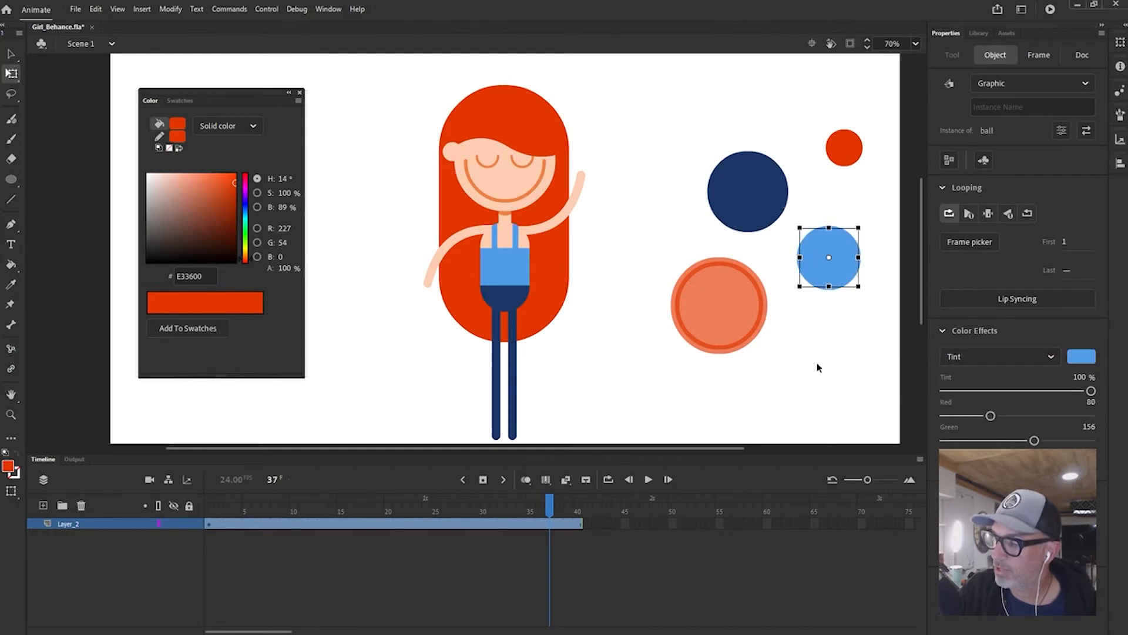
Open the ball symbol for editing in place from its light blue instance
click(851, 311)
click(837, 270)
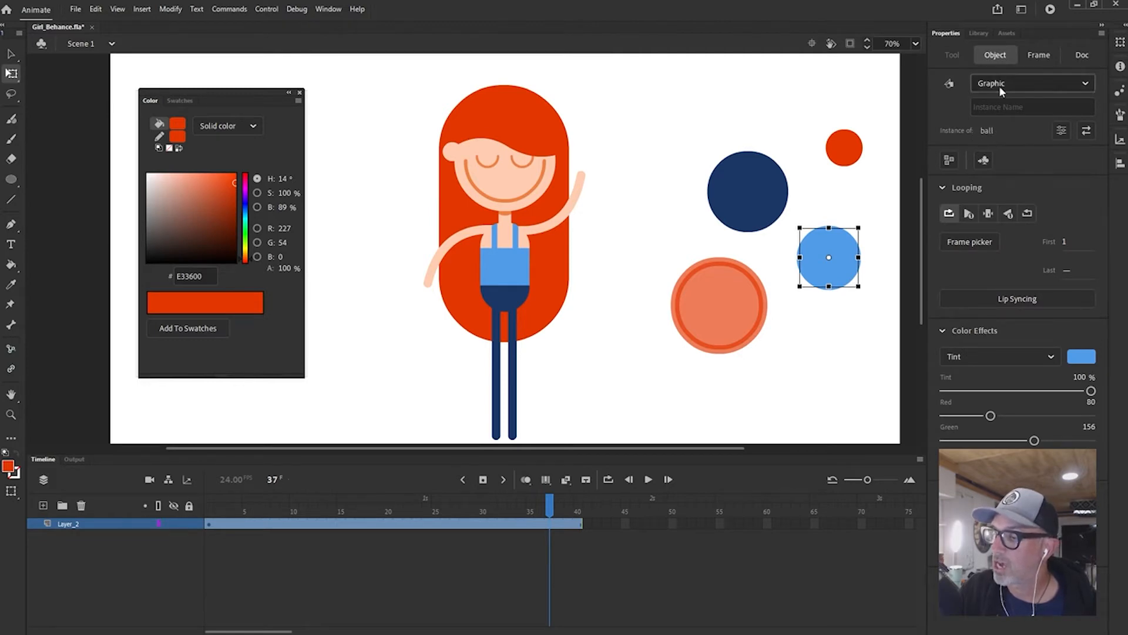
click(979, 33)
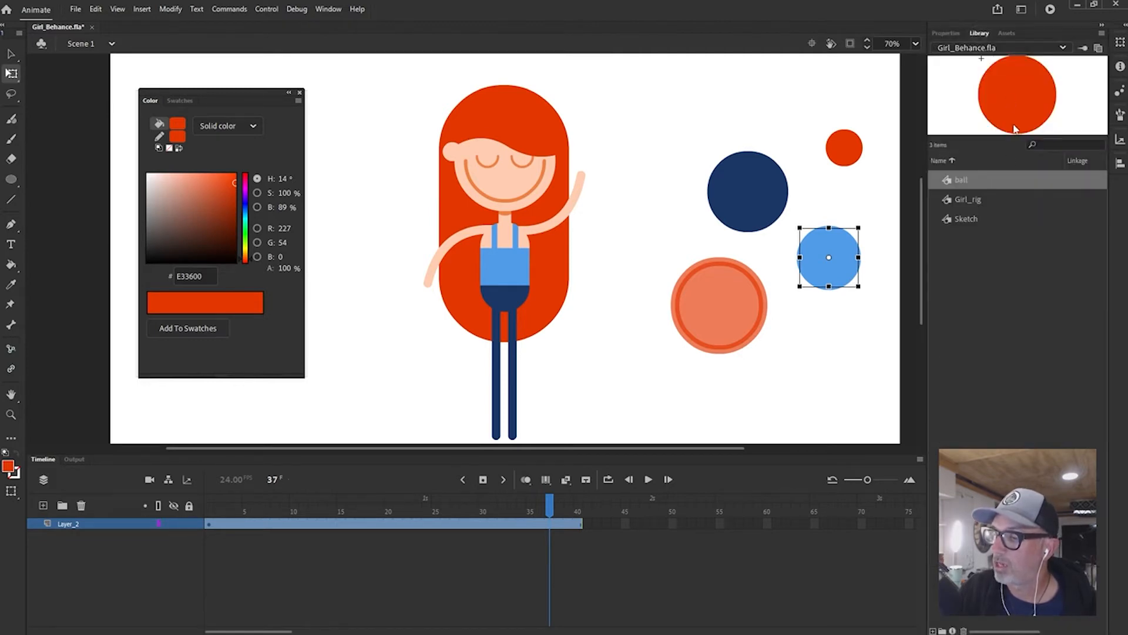
click(845, 144)
key(v)
click(879, 275)
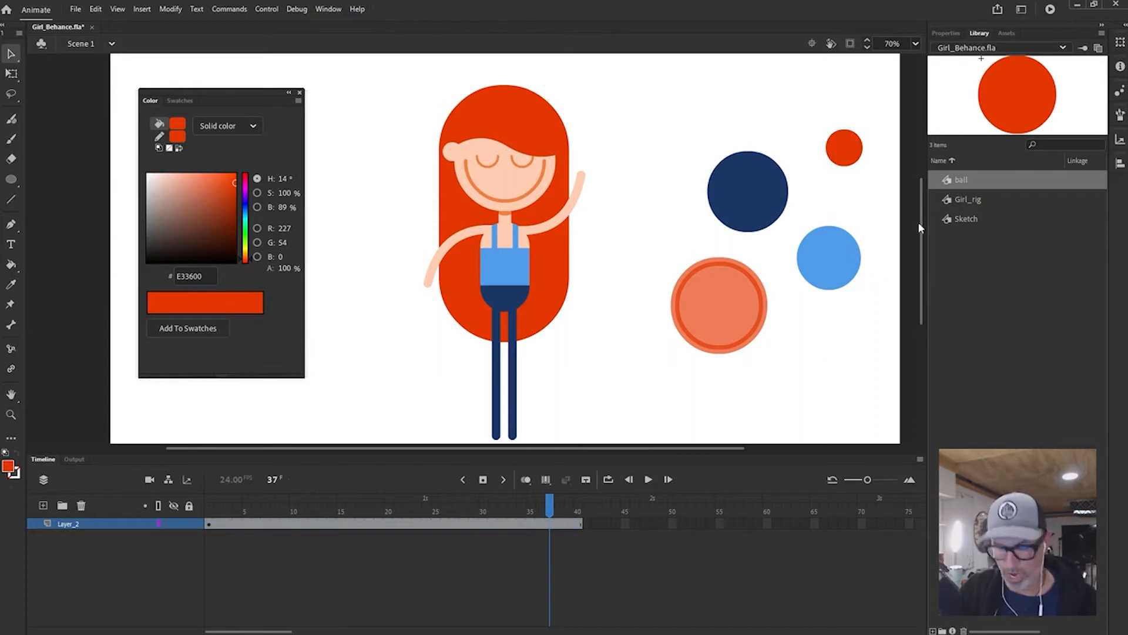
double_click(847, 269)
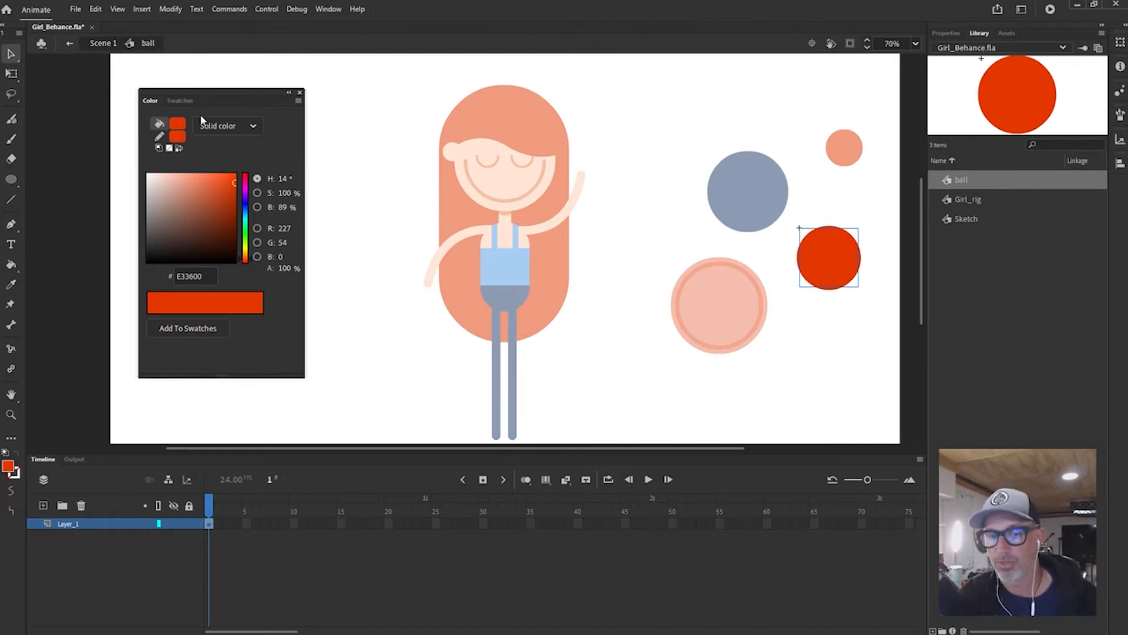
Leave the ball symbol and return to Scene 1
click(827, 167)
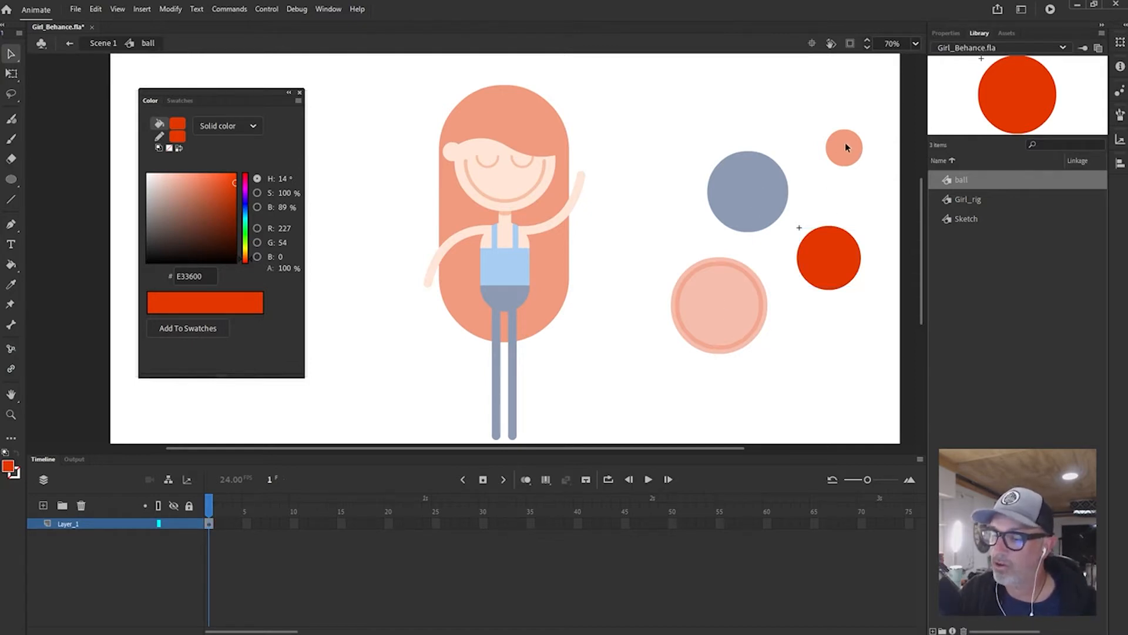
drag(672, 263, 713, 337)
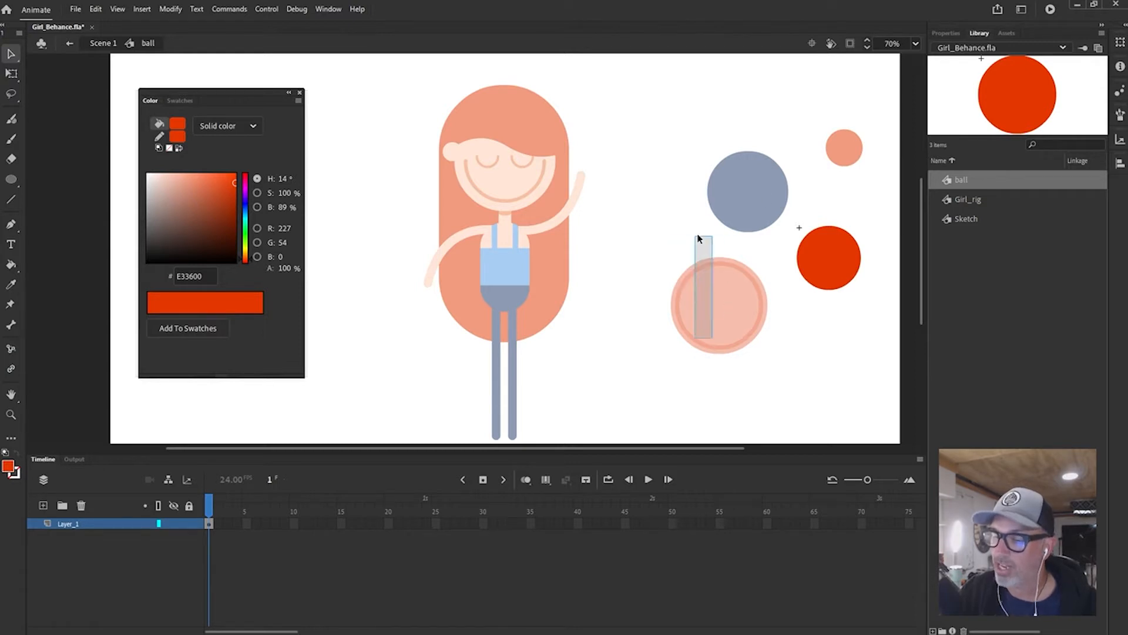
drag(723, 291, 650, 394)
click(100, 45)
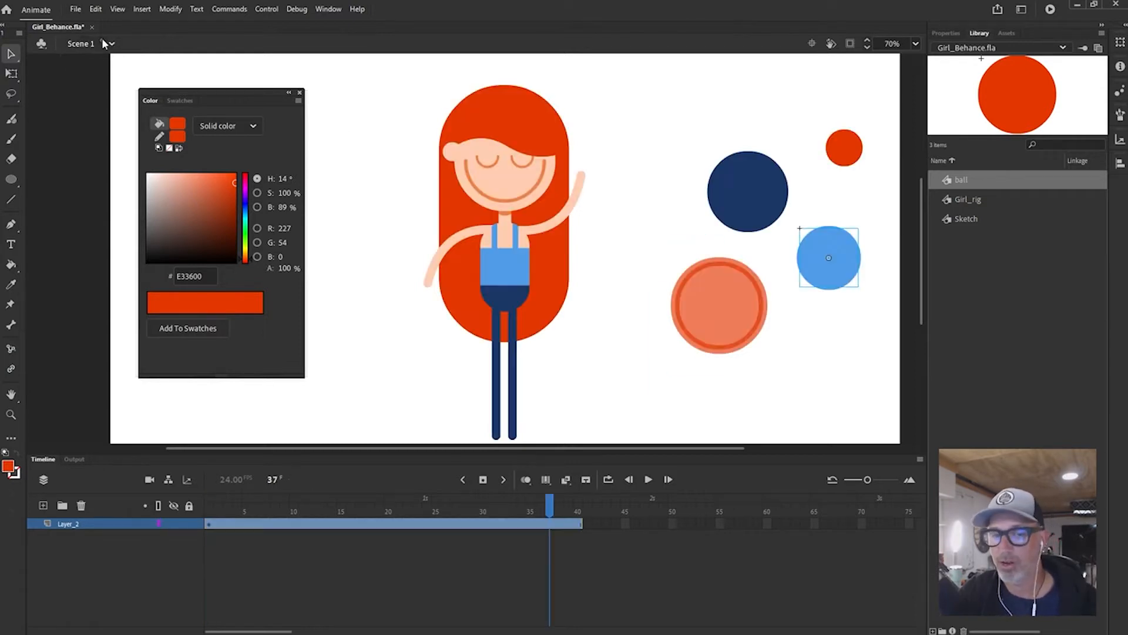
Move the dark blue ball upward, check the ball symbol's red source shape from that instance, and return to Scene 1
drag(735, 201, 735, 166)
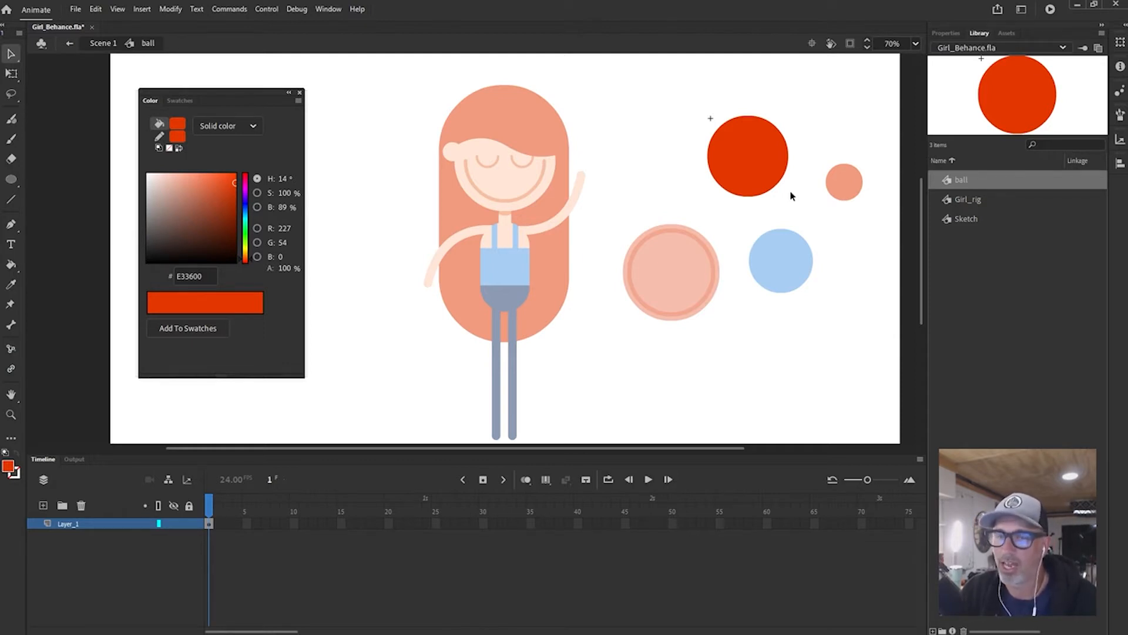
click(764, 156)
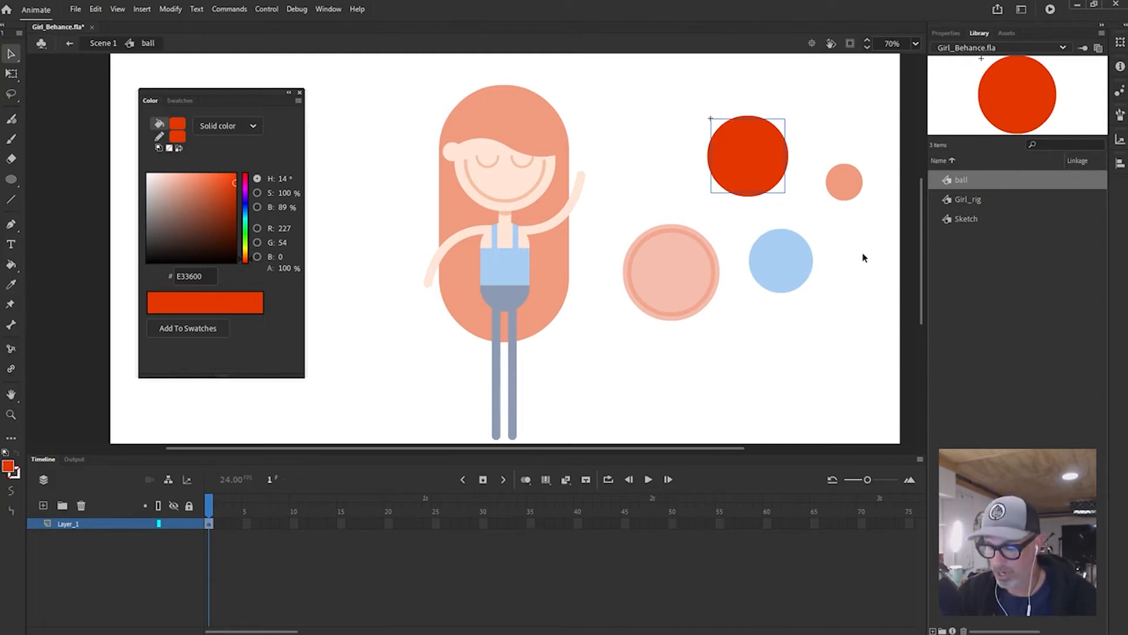
click(103, 43)
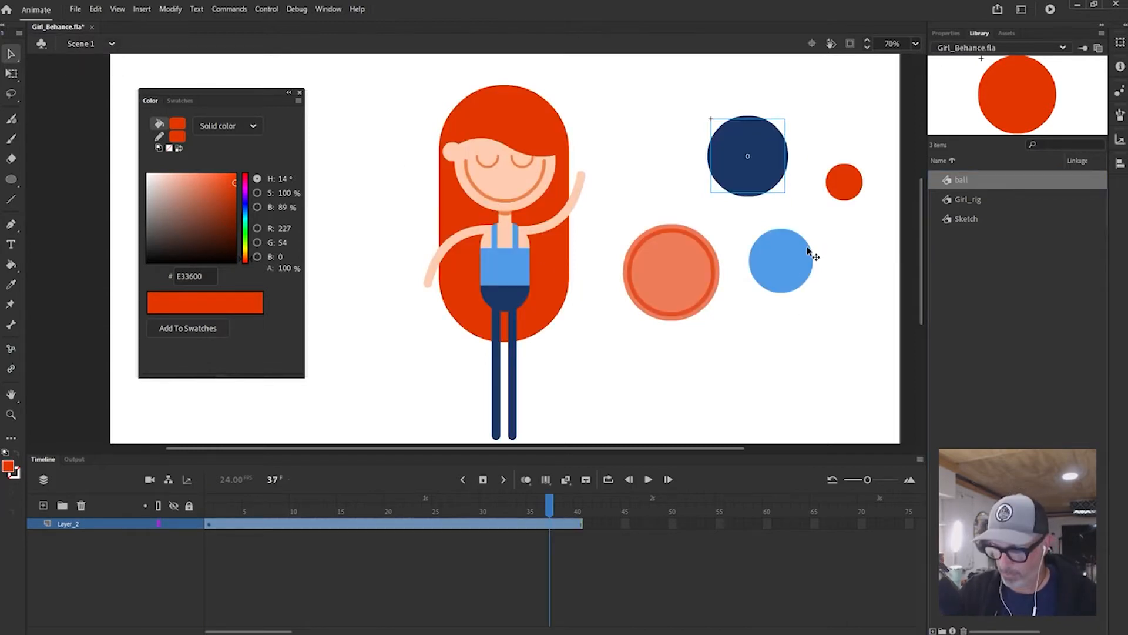
Delete all four ball instances from the stage, leaving only the girl
key(Delete)
click(794, 263)
key(Delete)
click(849, 184)
key(Delete)
click(695, 291)
key(Delete)
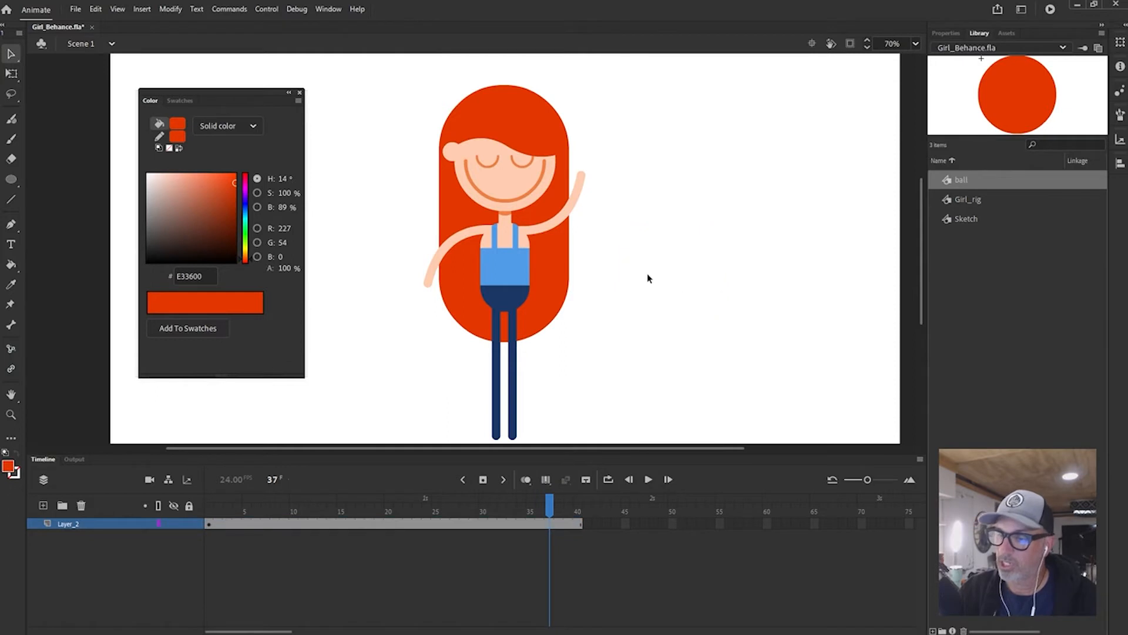
Open the Girl_rig symbol for editing in place and inspect its front hair and back hair drawing objects
click(567, 321)
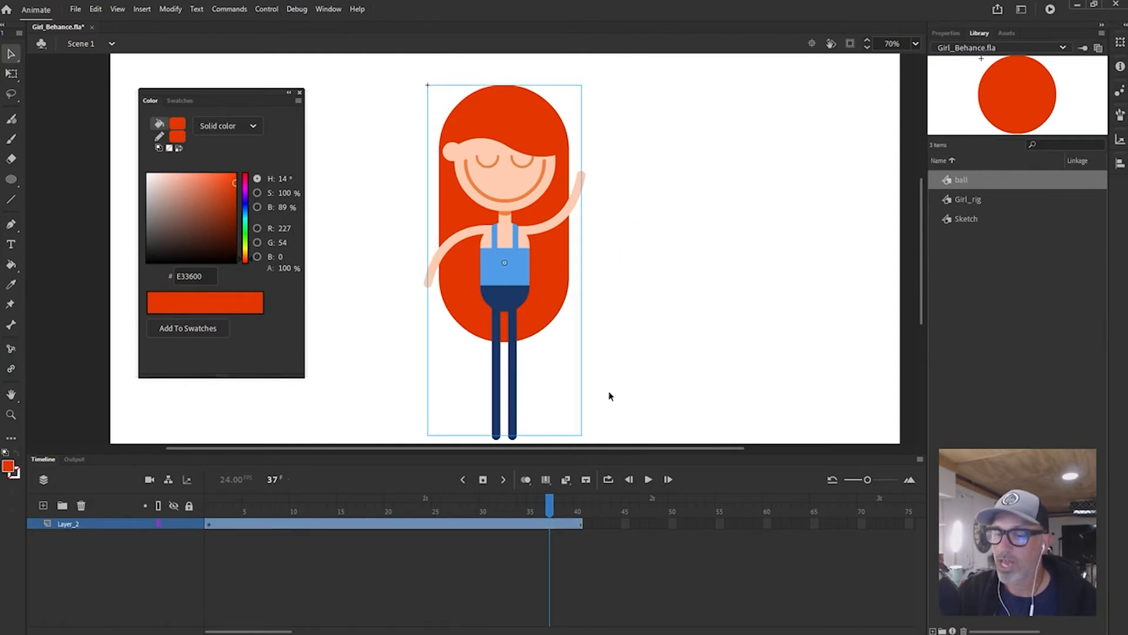
double_click(555, 265)
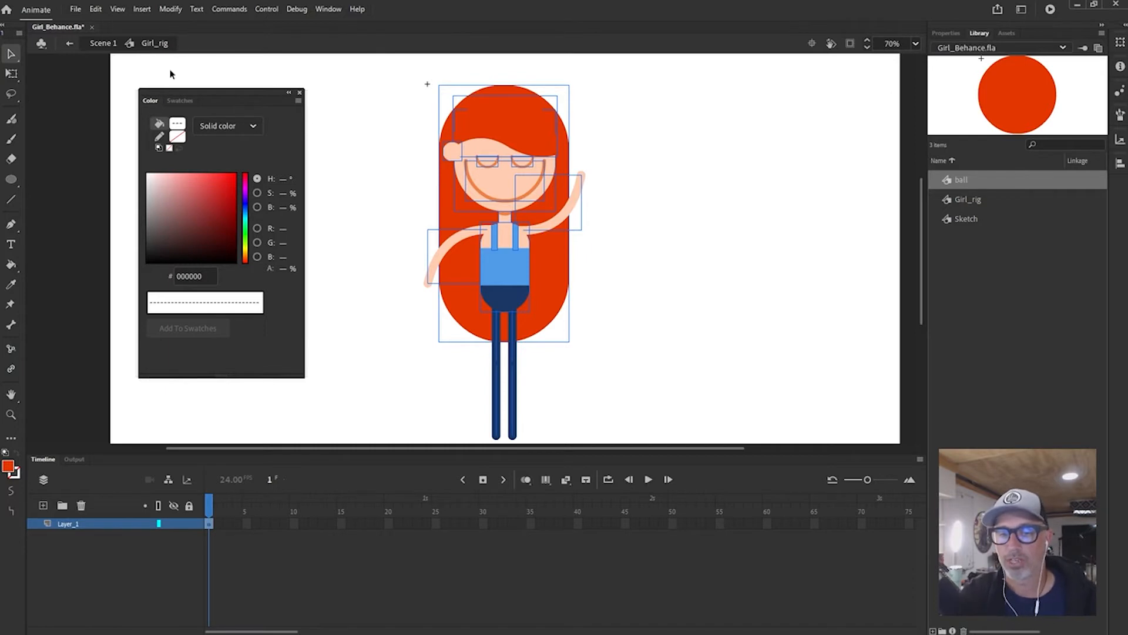
click(537, 131)
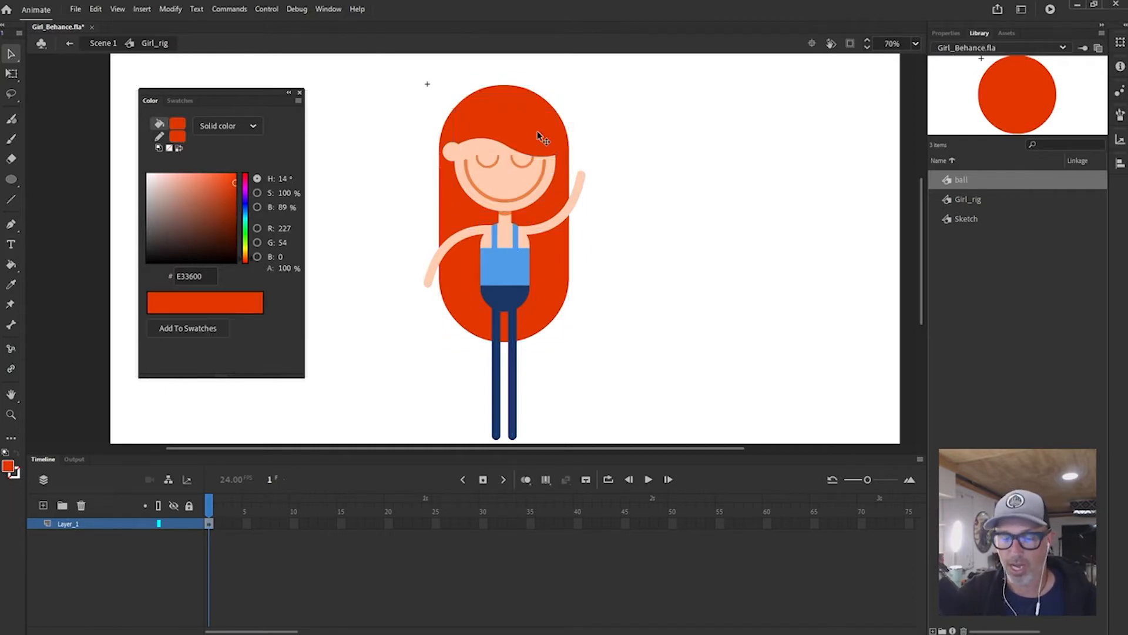
click(946, 33)
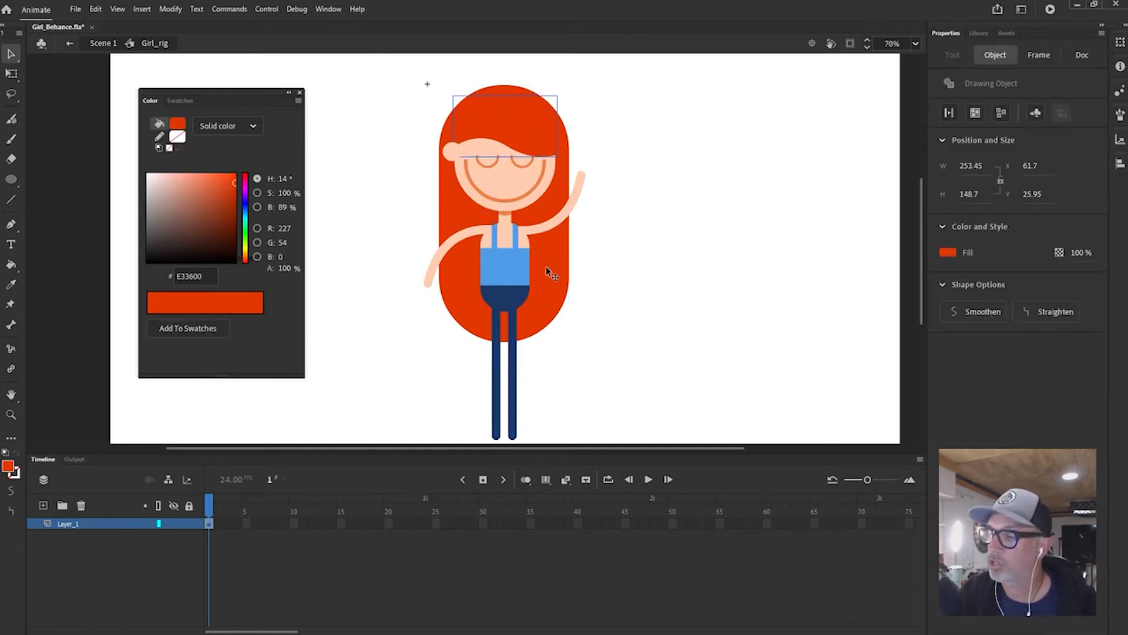
click(519, 260)
click(554, 289)
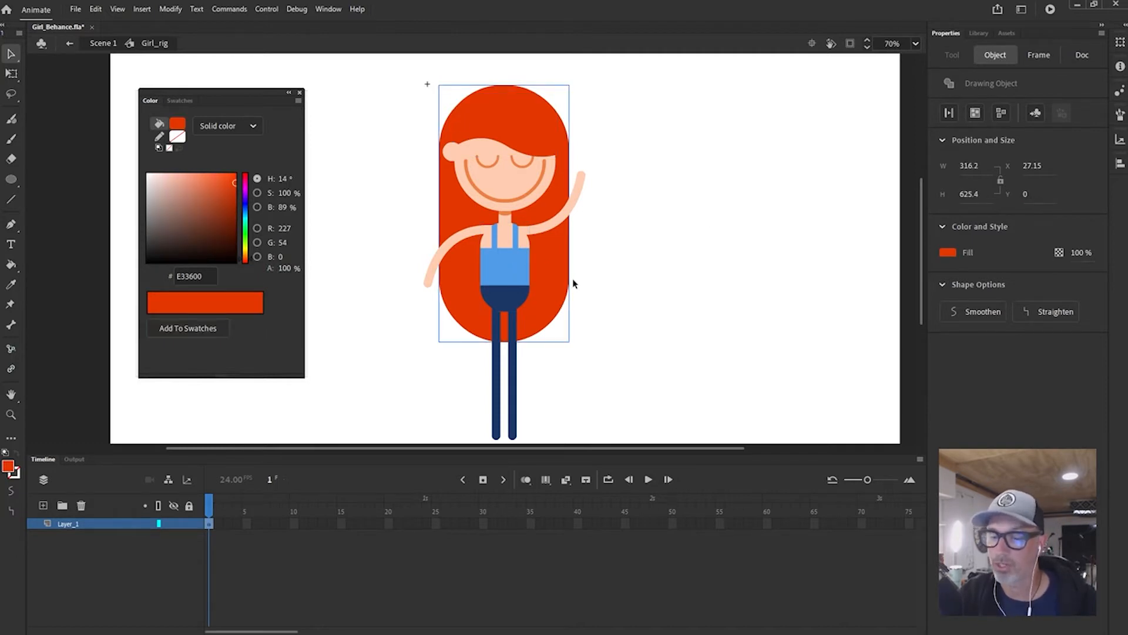
click(598, 285)
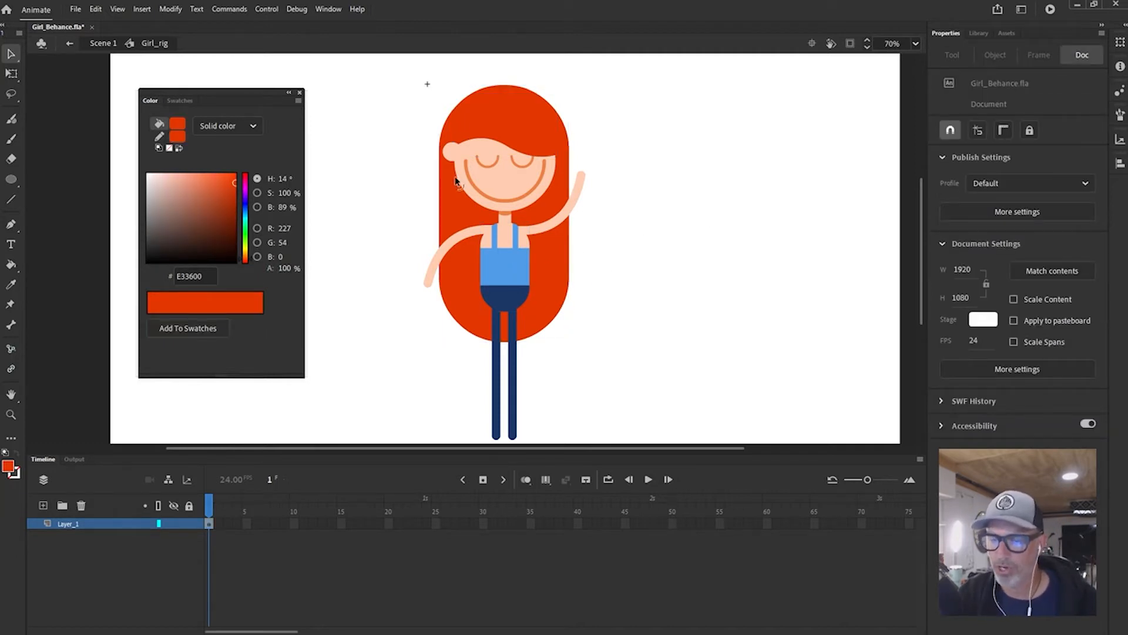
Distribute all of the girl's drawing objects inside Girl_rig to separate layers
mouse_move(487, 233)
mouse_down()
mouse_move(370, 110)
mouse_move(684, 398)
mouse_up()
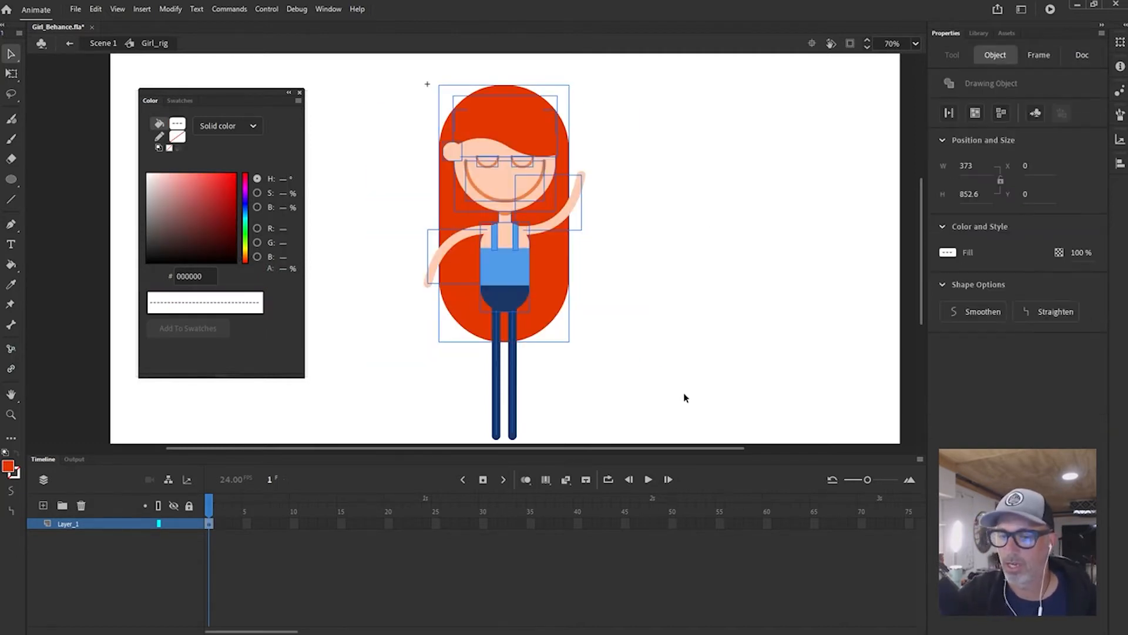
right_click(547, 286)
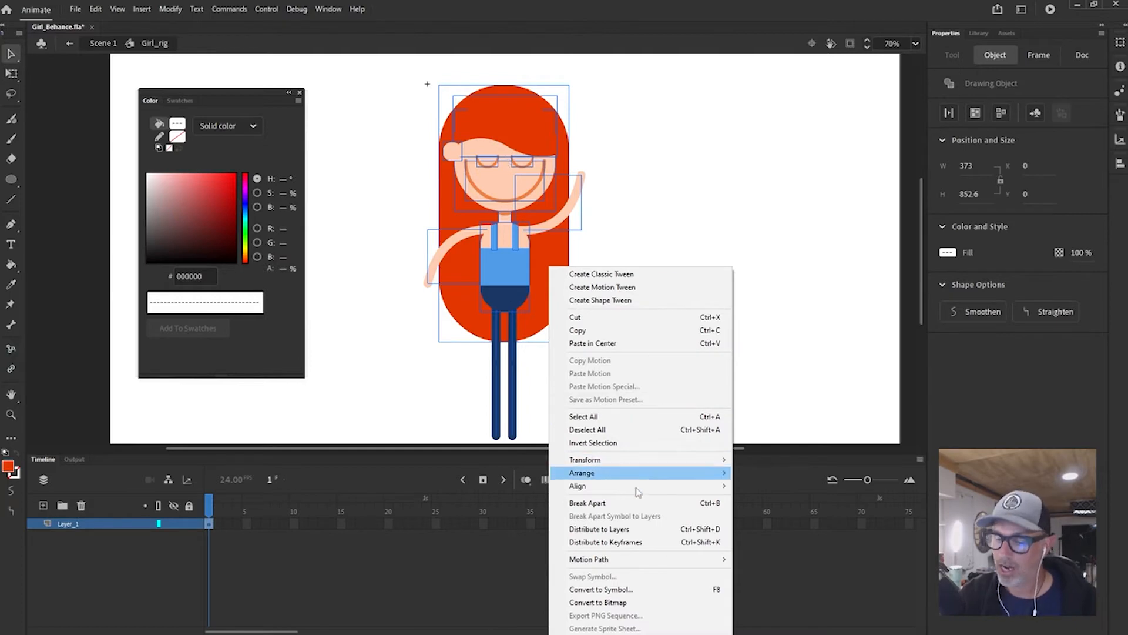
click(650, 531)
Enlarge the Timeline to show the new layers, and reposition the stage view and Color panel so the girl is unobstructed
drag(656, 455, 688, 364)
click(650, 299)
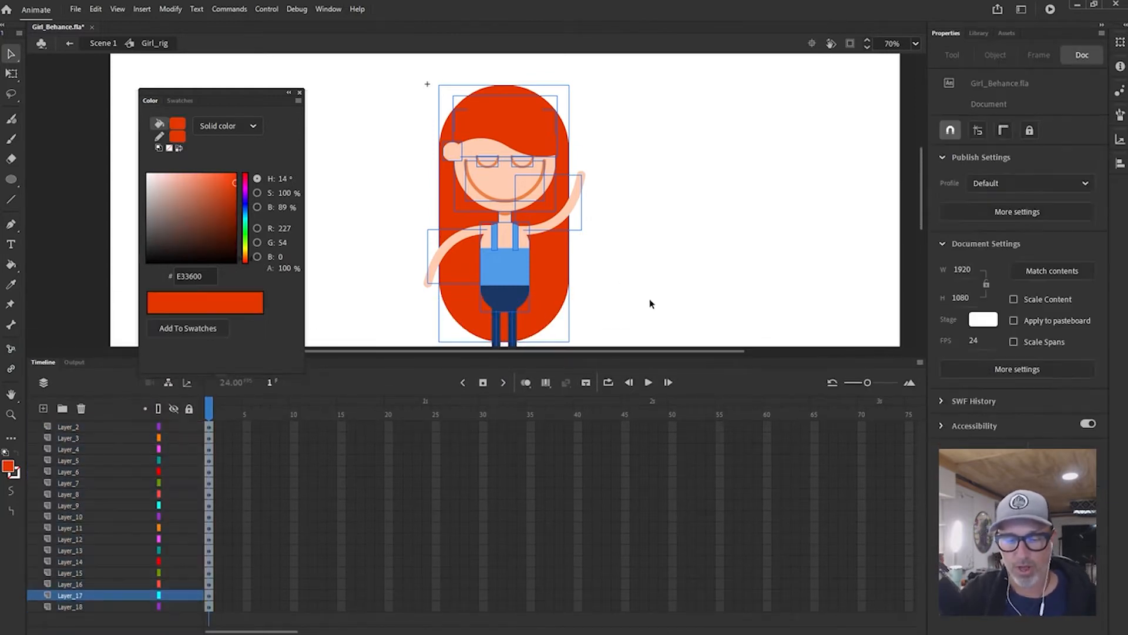
drag(621, 318, 627, 287)
drag(592, 336, 604, 332)
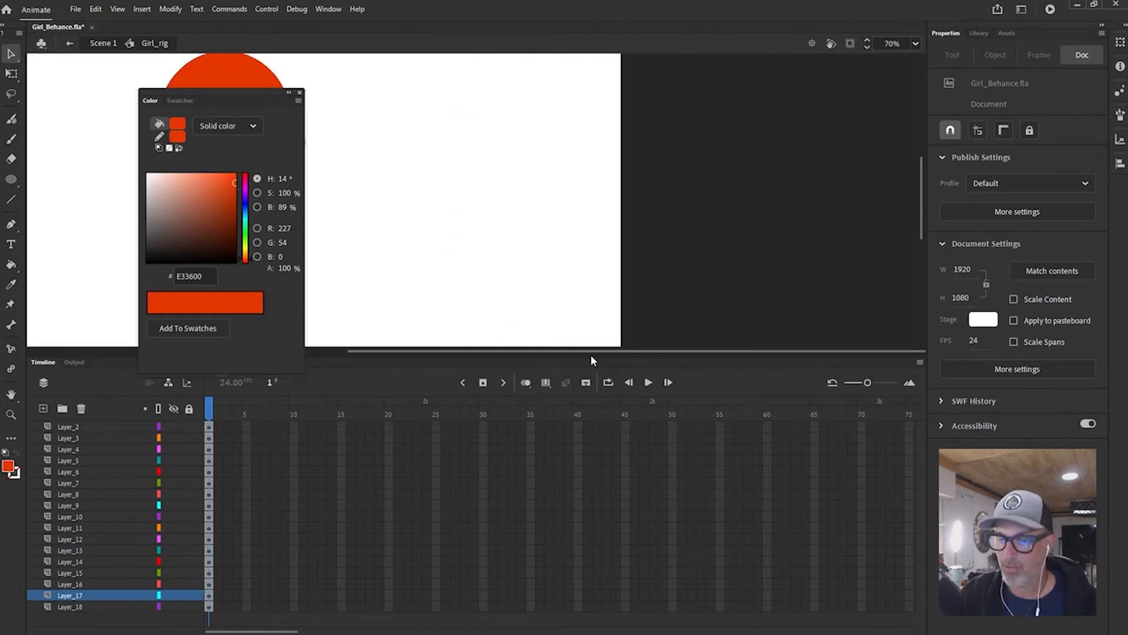
drag(311, 241, 554, 244)
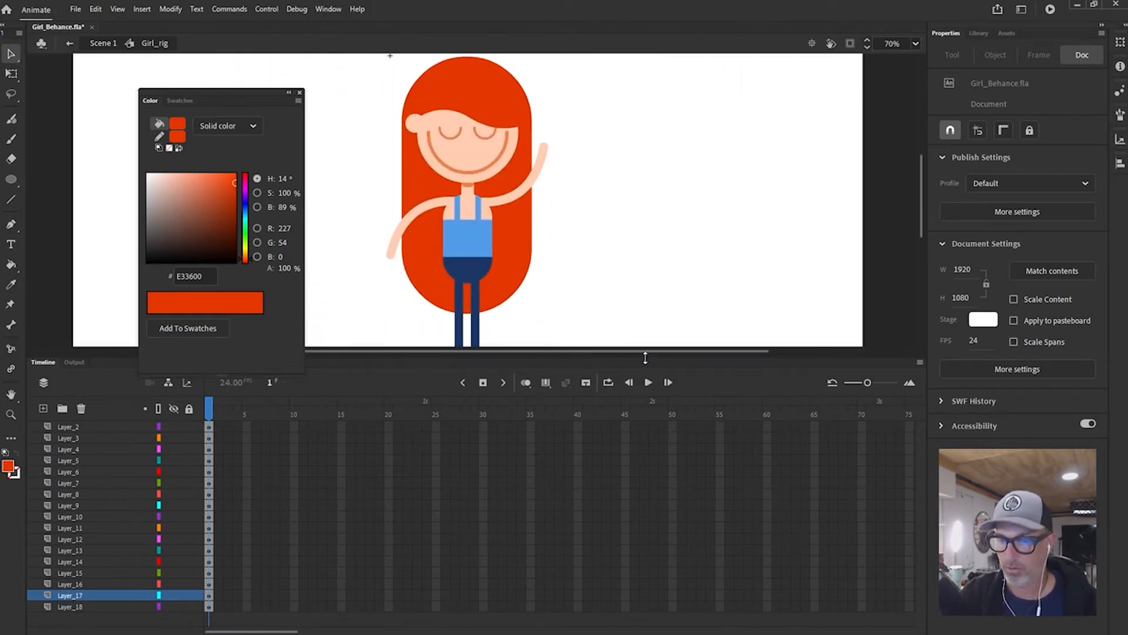
drag(647, 355, 646, 371)
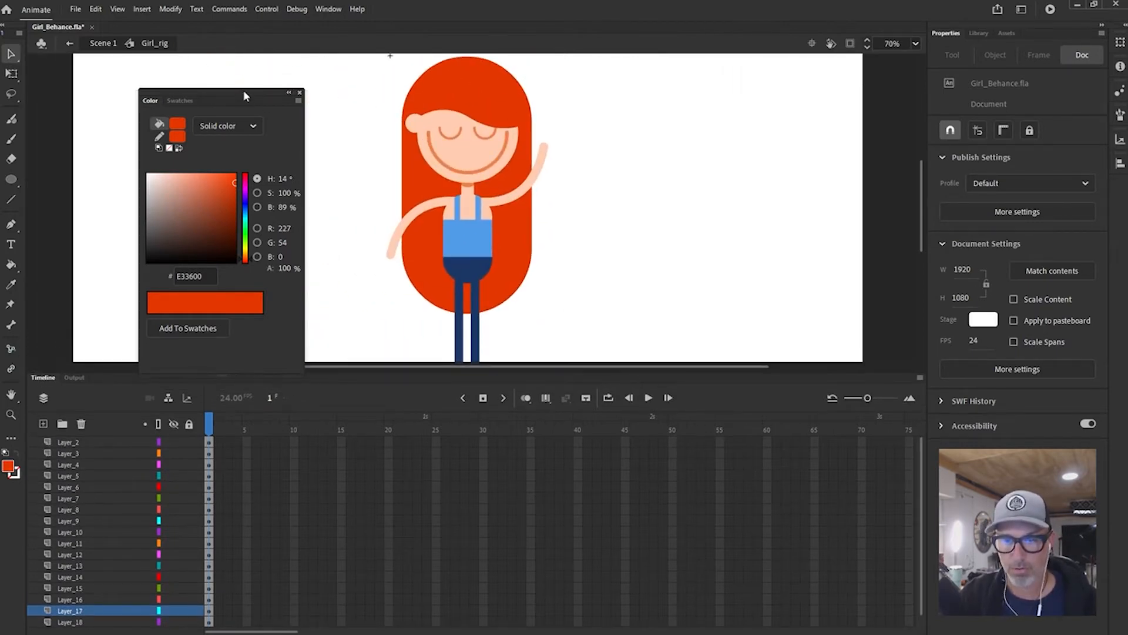
drag(245, 95, 731, 99)
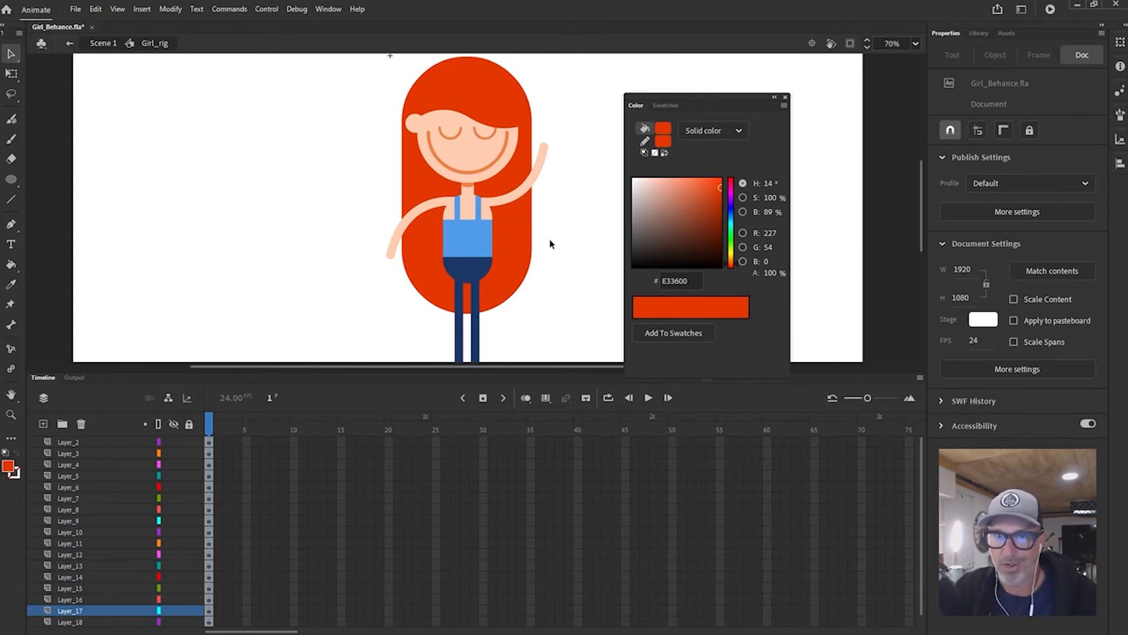
Check which layers hold the girl's eye, head circle, front hair and smile
click(490, 133)
click(487, 135)
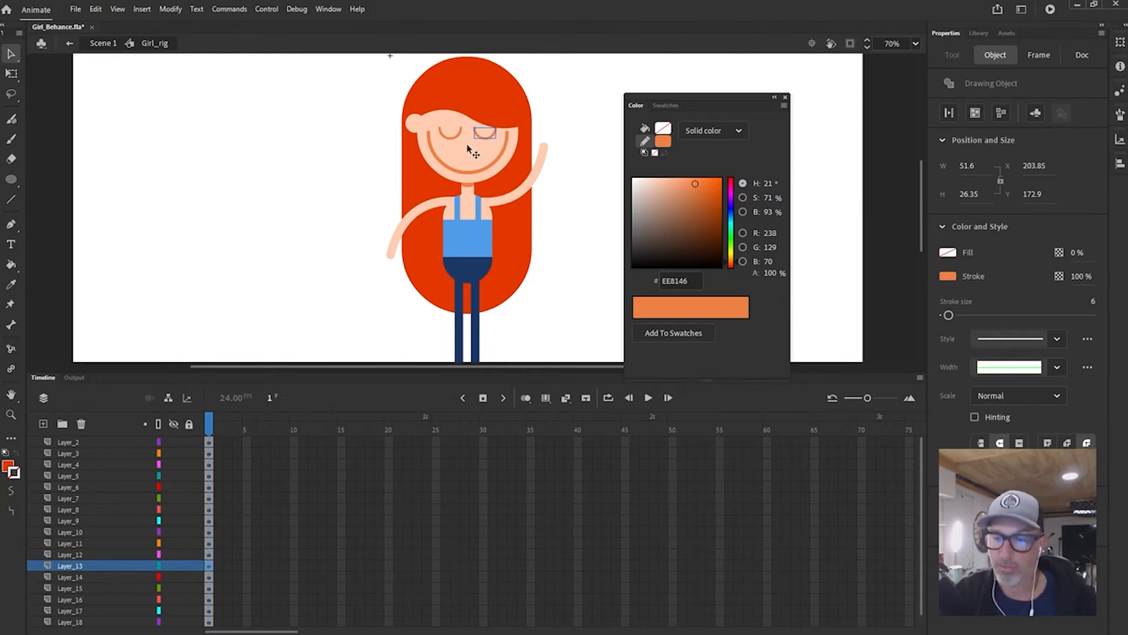
click(476, 151)
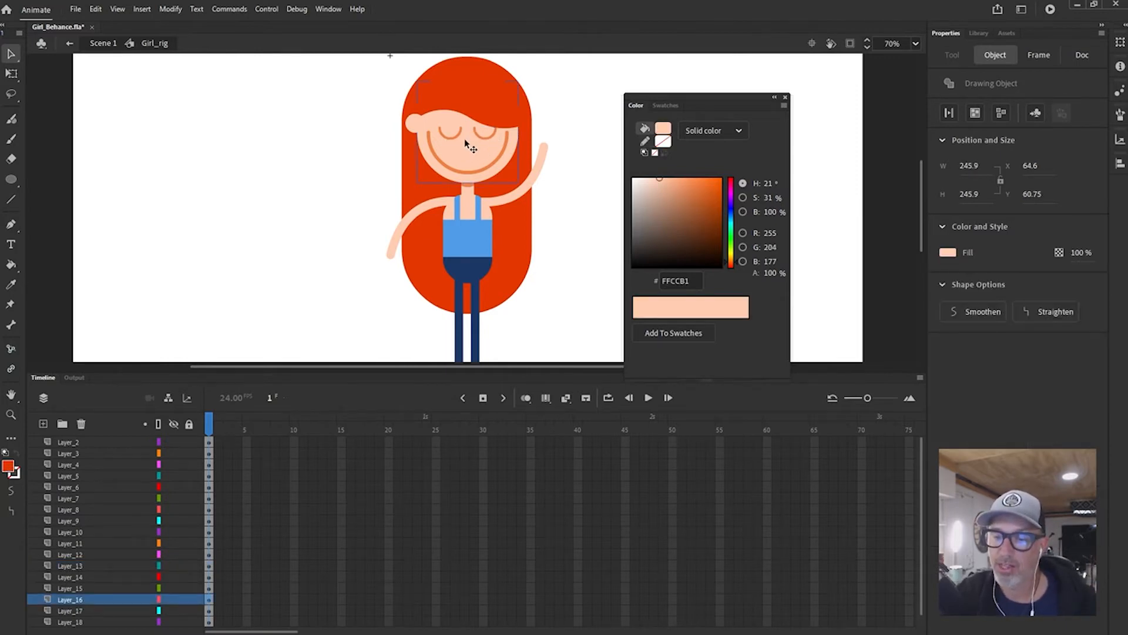
click(484, 107)
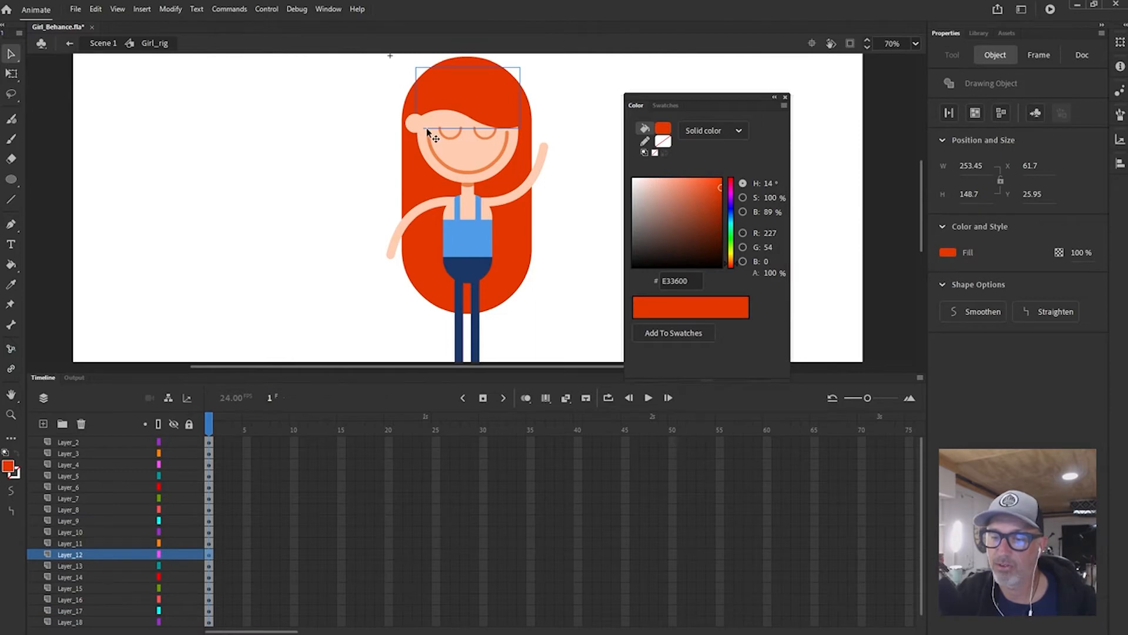
click(436, 143)
click(444, 159)
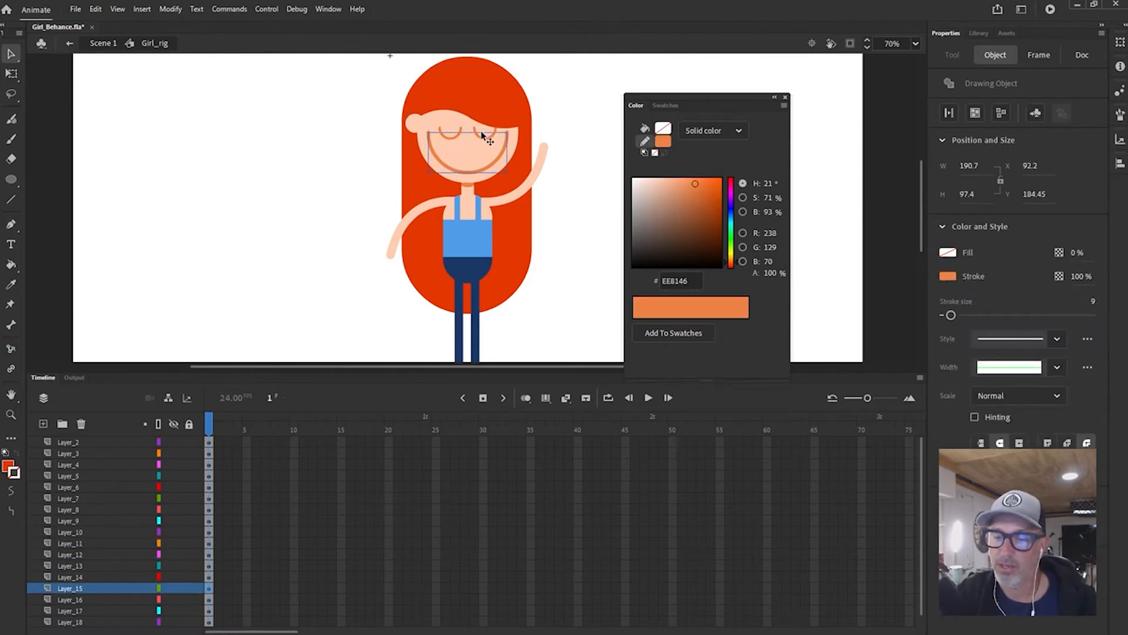
Select the head circle, both eyes, the front hair and the ear together
click(482, 135)
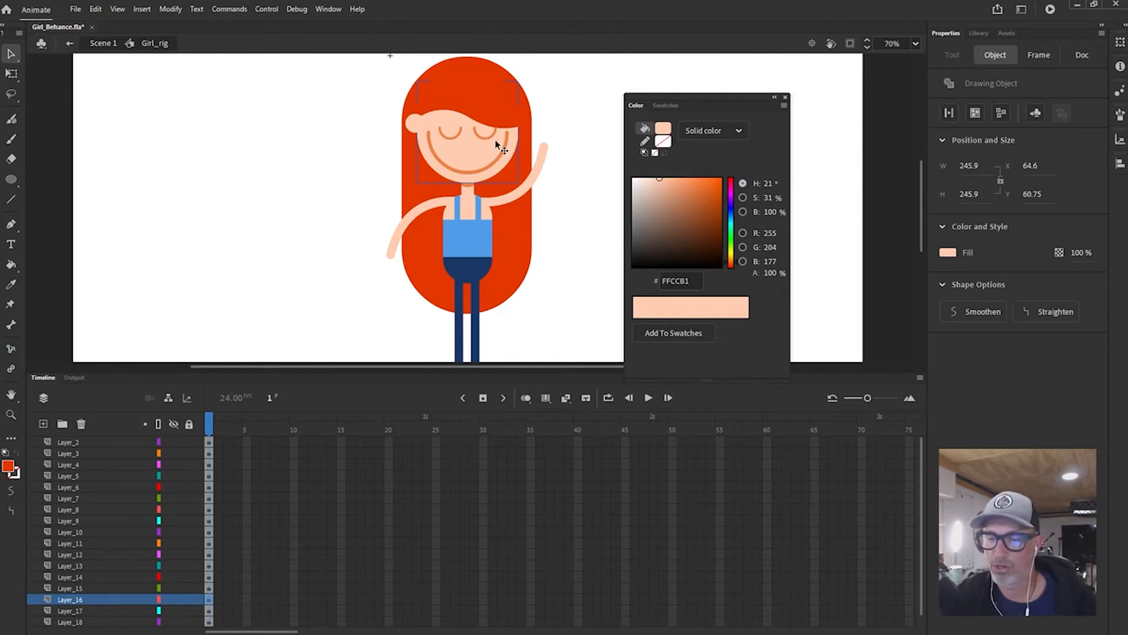
click(490, 135)
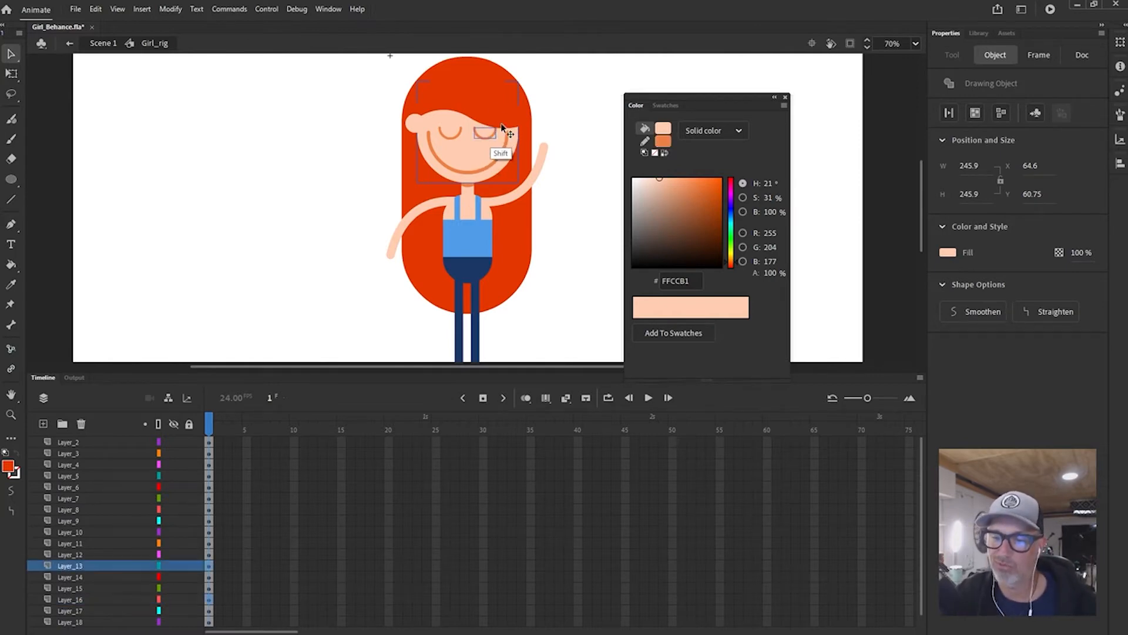
shift+click(451, 134)
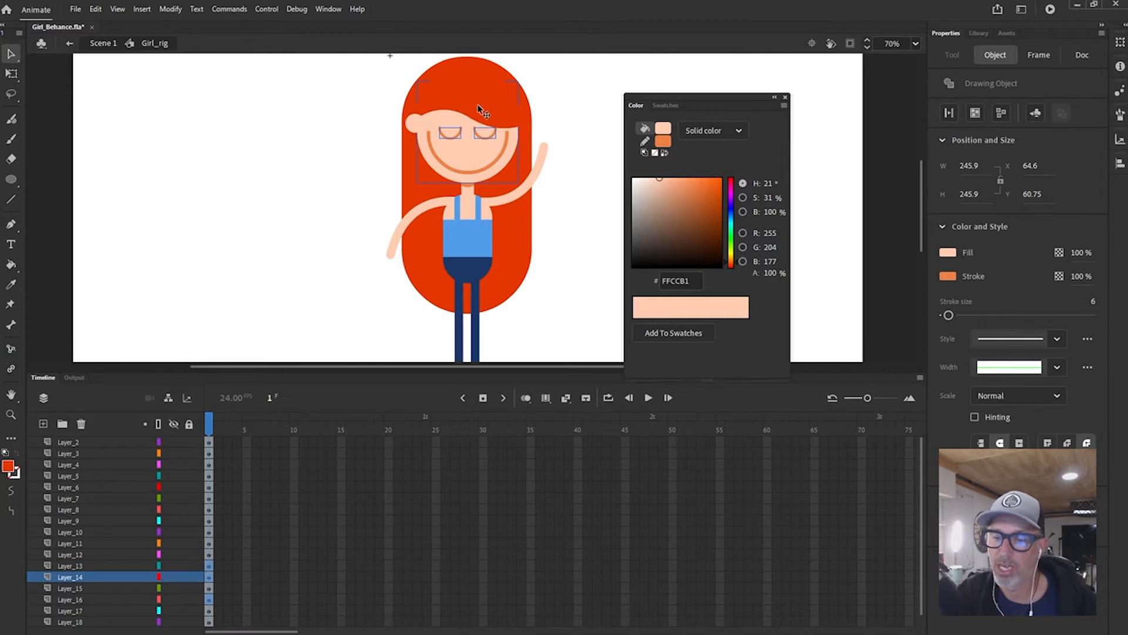
shift+click(470, 107)
shift+click(416, 124)
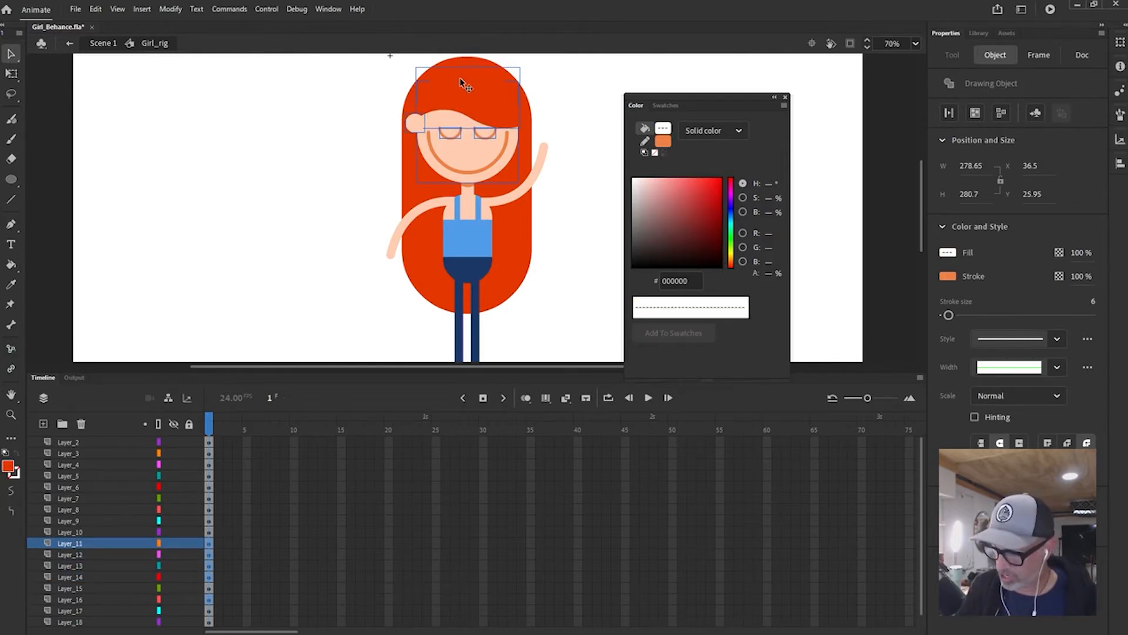
Nudge the selected head parts sideways and back to check whether any piece is missing from the selection
key(Right)
key(Right)
key(Right)
key(Right)
key(Right)
key(Right)
key(Right)
key(Right)
key(Right)
key(Right)
key(Right)
key(Right)
key(Right)
key(Right)
key(Right)
key(Left)
key(Left)
key(Left)
key(Left)
key(Left)
key(Left)
key(Left)
key(Left)
key(Left)
key(Left)
key(Left)
key(Left)
key(Left)
key(Left)
key(Left)
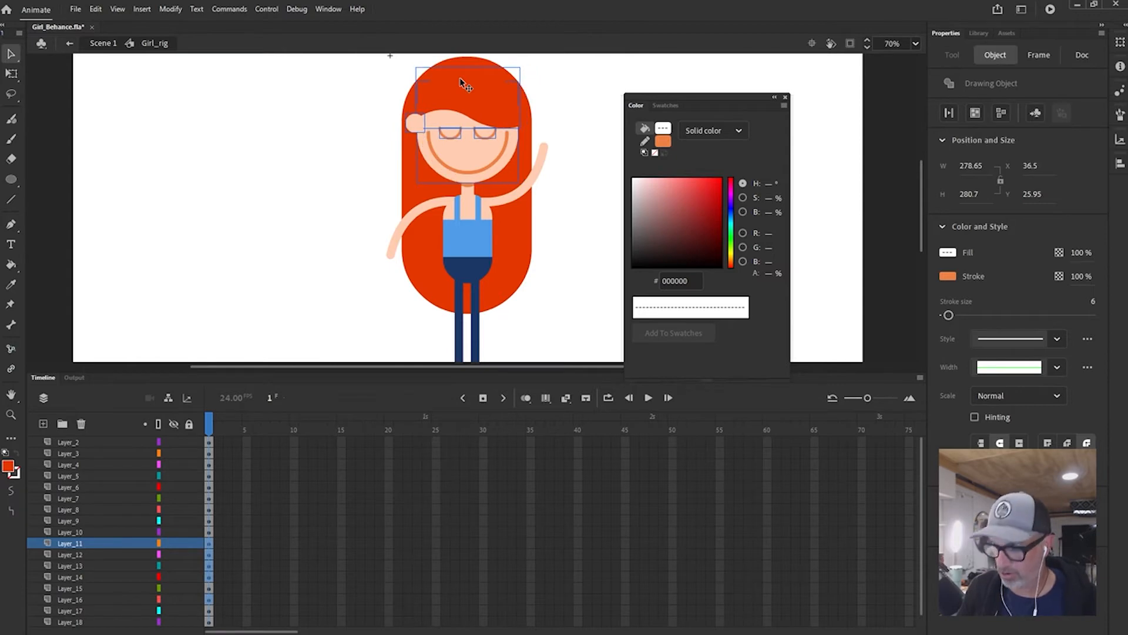
Add the smile to the selected head parts and test the complete selection by nudging it sideways and back
shift+click(504, 157)
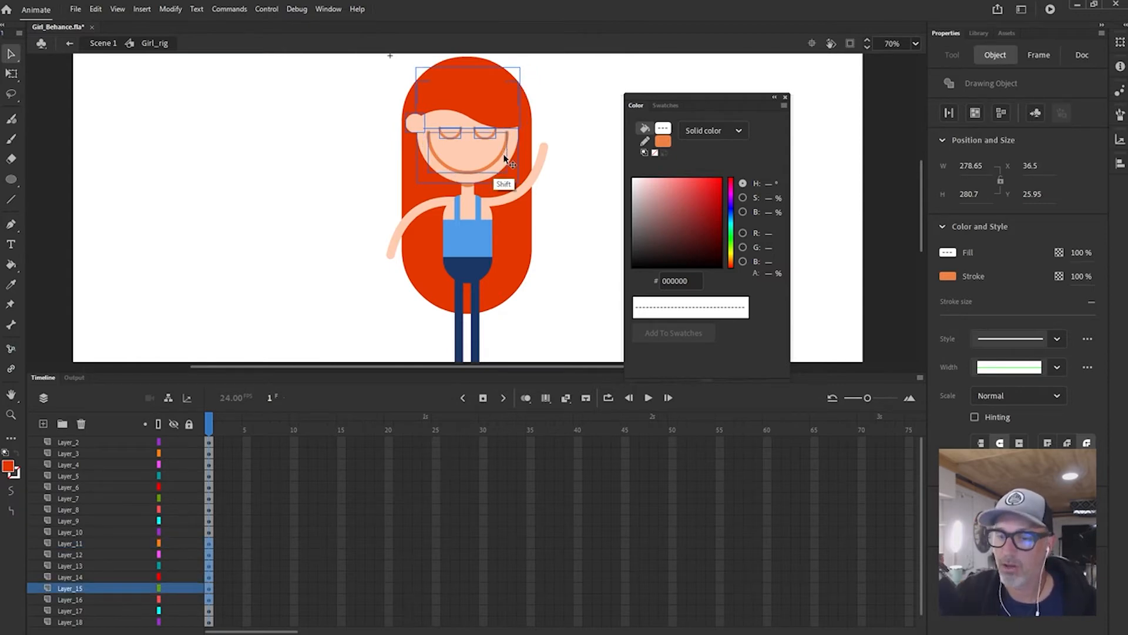
key(Right)
key(Right)
key(Right)
key(Right)
key(Right)
key(Right)
key(Right)
key(Right)
key(Right)
key(Right)
key(Right)
key(Right)
key(Right)
key(Right)
key(Right)
key(Left)
key(Left)
key(Left)
key(Left)
key(Left)
key(Left)
key(Left)
key(Left)
key(Left)
key(Left)
key(Left)
key(Left)
key(Left)
key(Left)
key(Left)
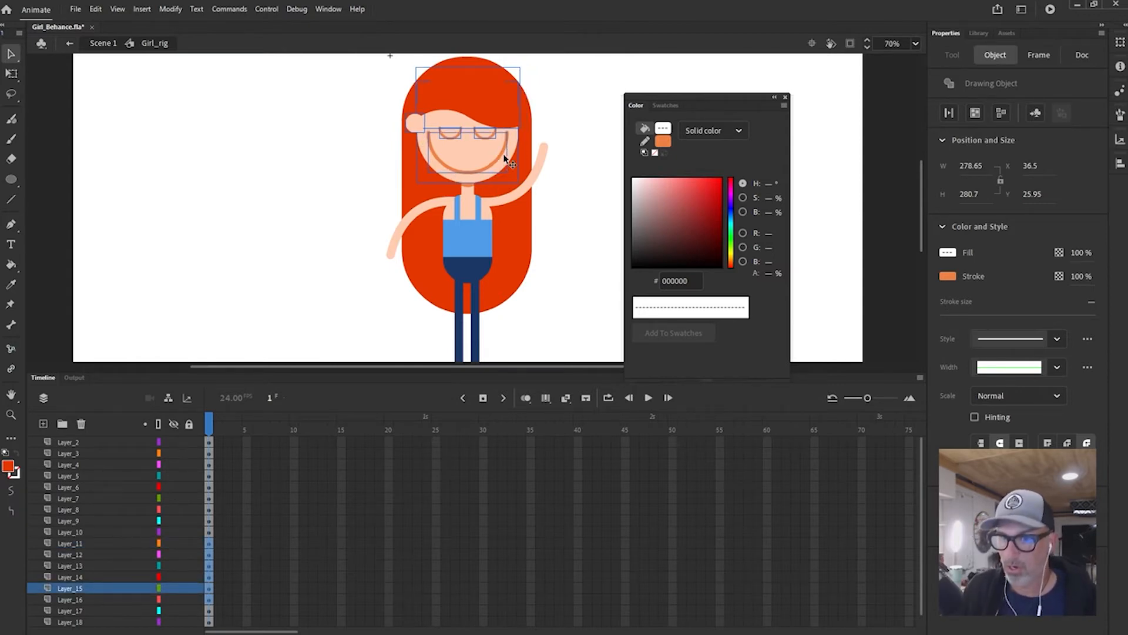
Convert the selected head parts into a graphic symbol named Face
click(180, 10)
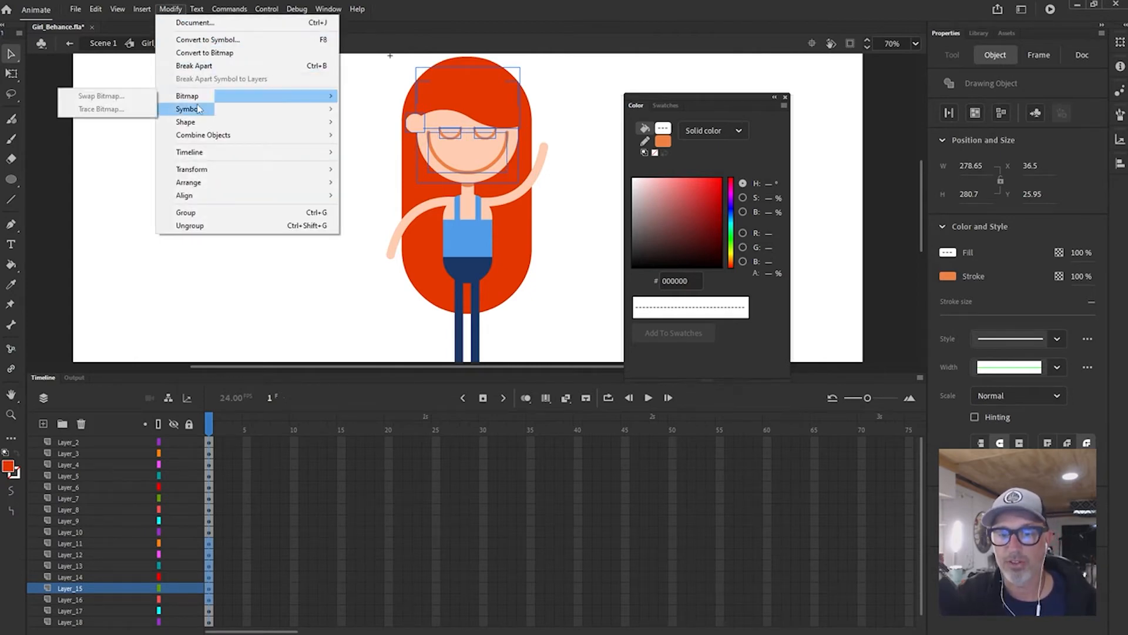
click(221, 40)
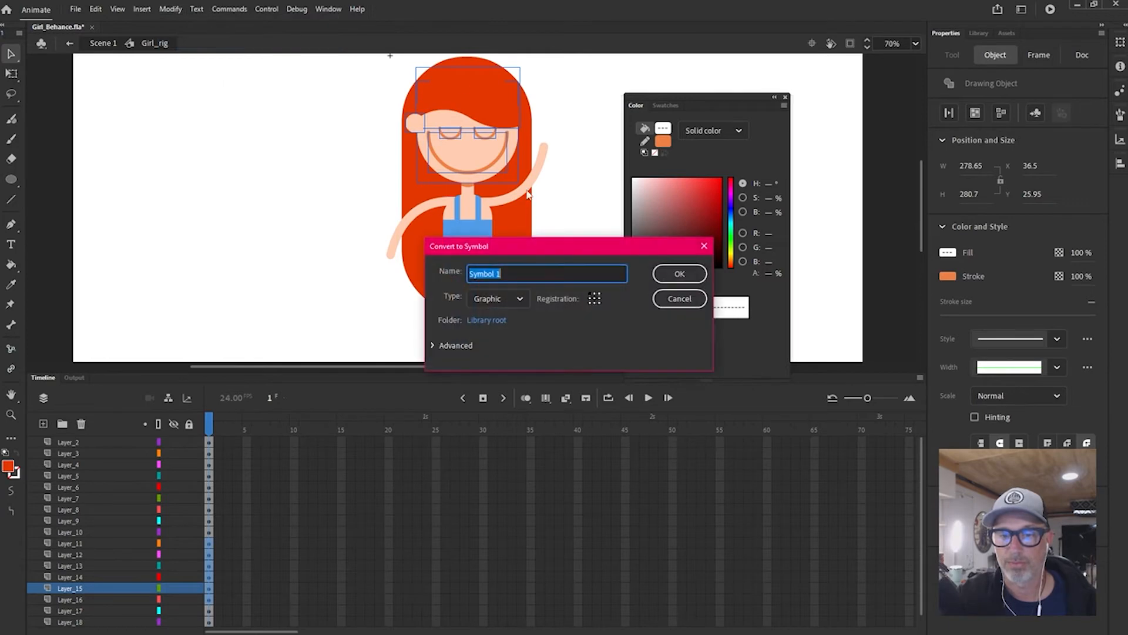
text(He)
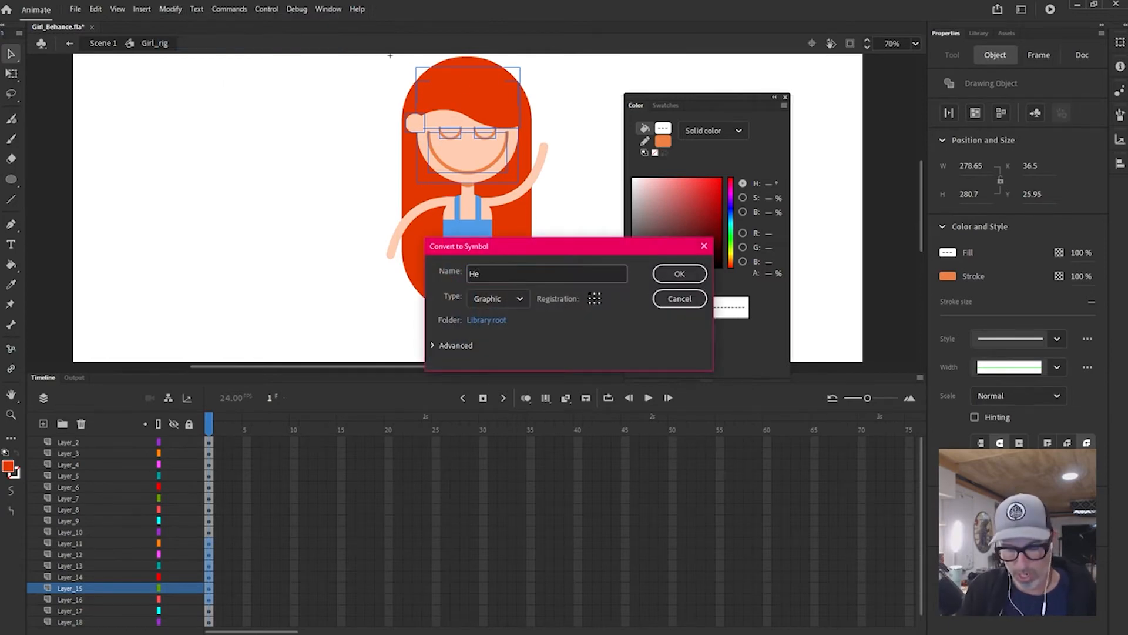
key(BackSpace)
key(BackSpace)
text(Face)
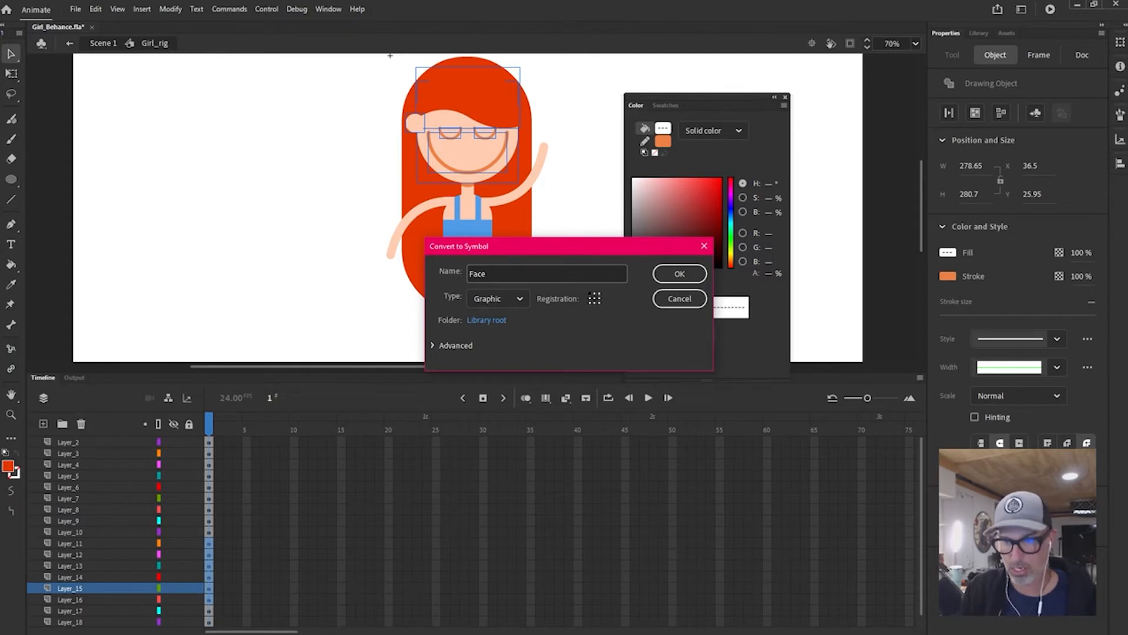
click(682, 272)
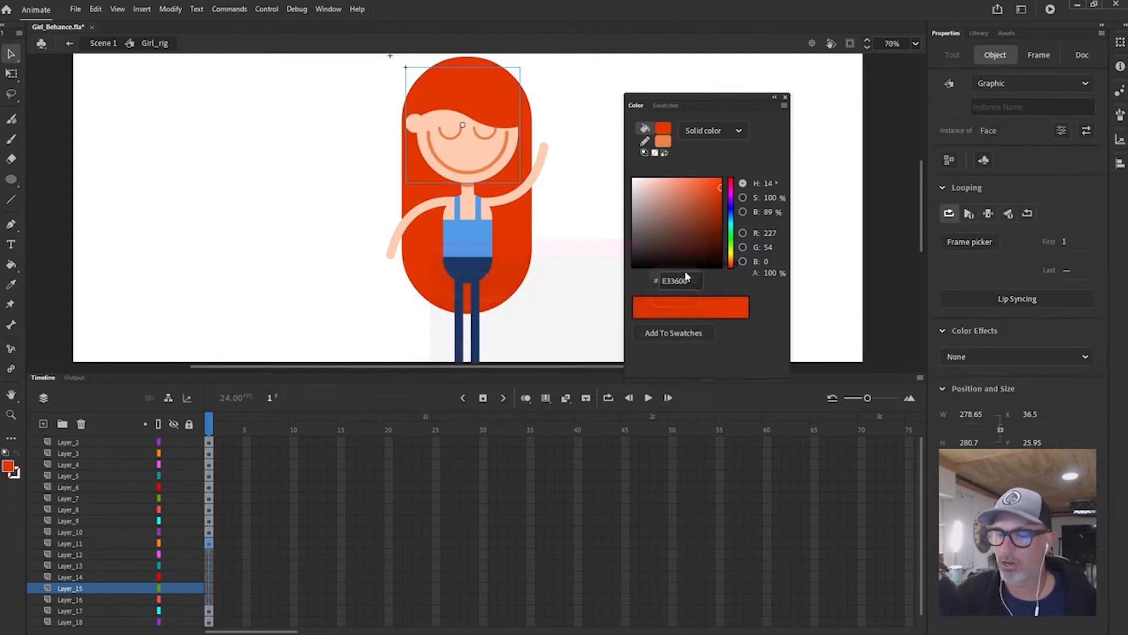
Move the Face symbol away from the body to test that it moves as one piece, and undo the move
click(525, 249)
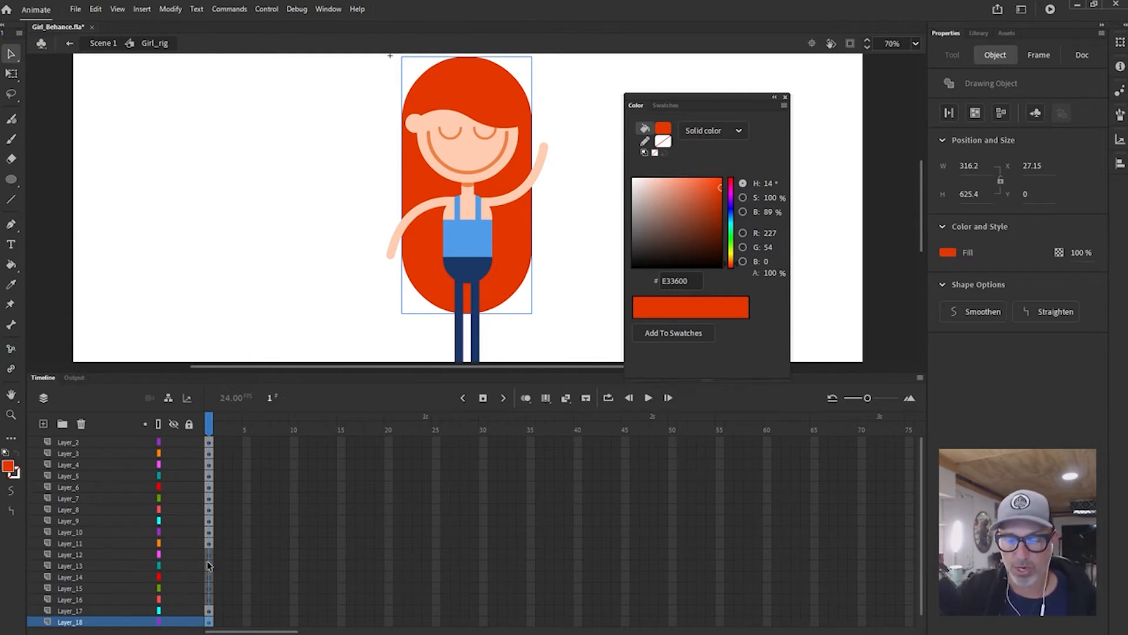
click(483, 152)
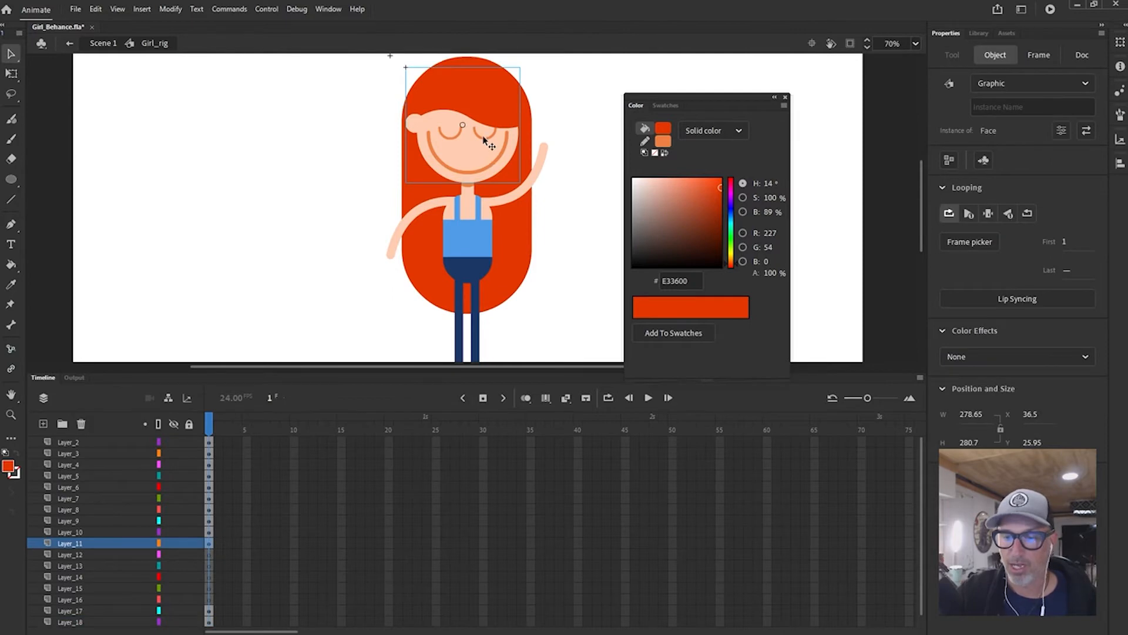
drag(482, 136, 333, 143)
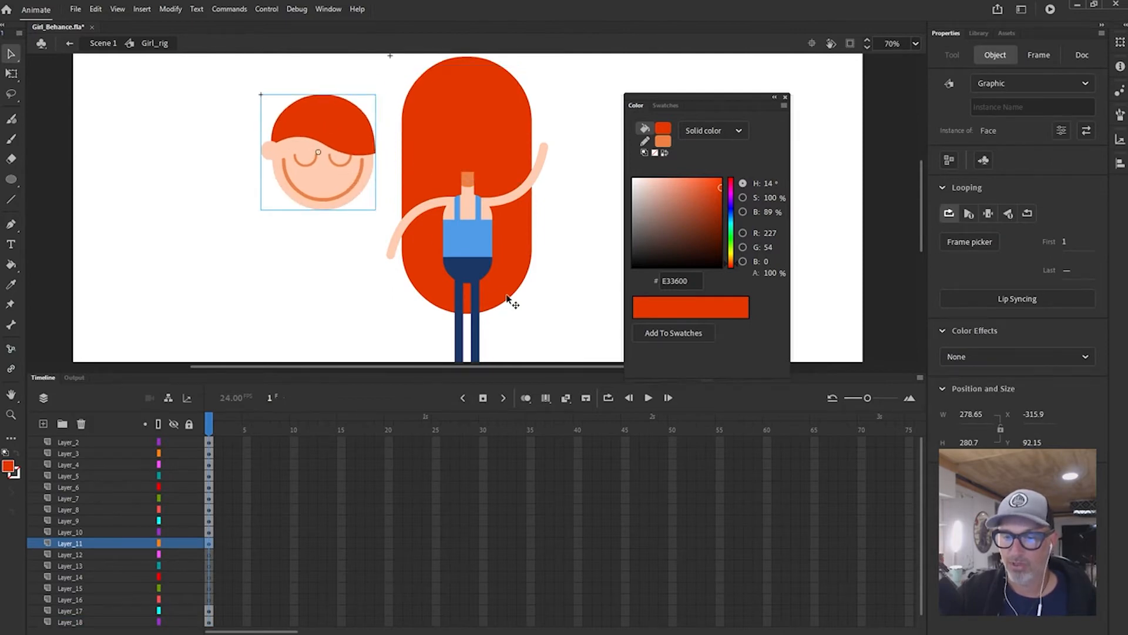
key(ctrl+z)
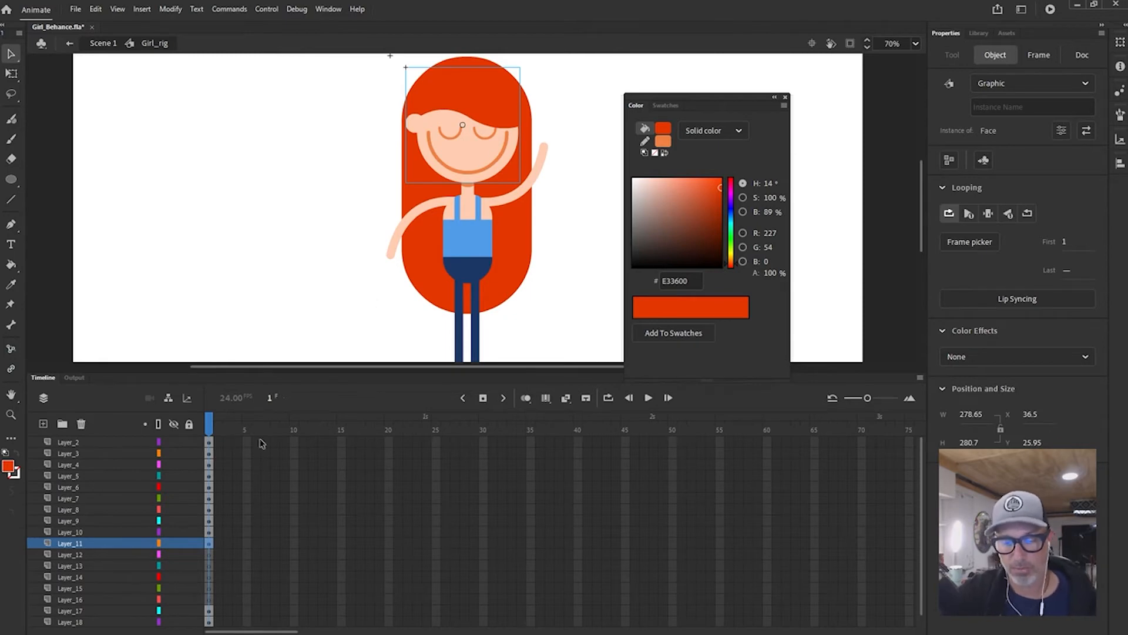
Compare the frames of Layer_12 to Layer_16 with Layer_11 to see which layers still hold artwork
click(209, 555)
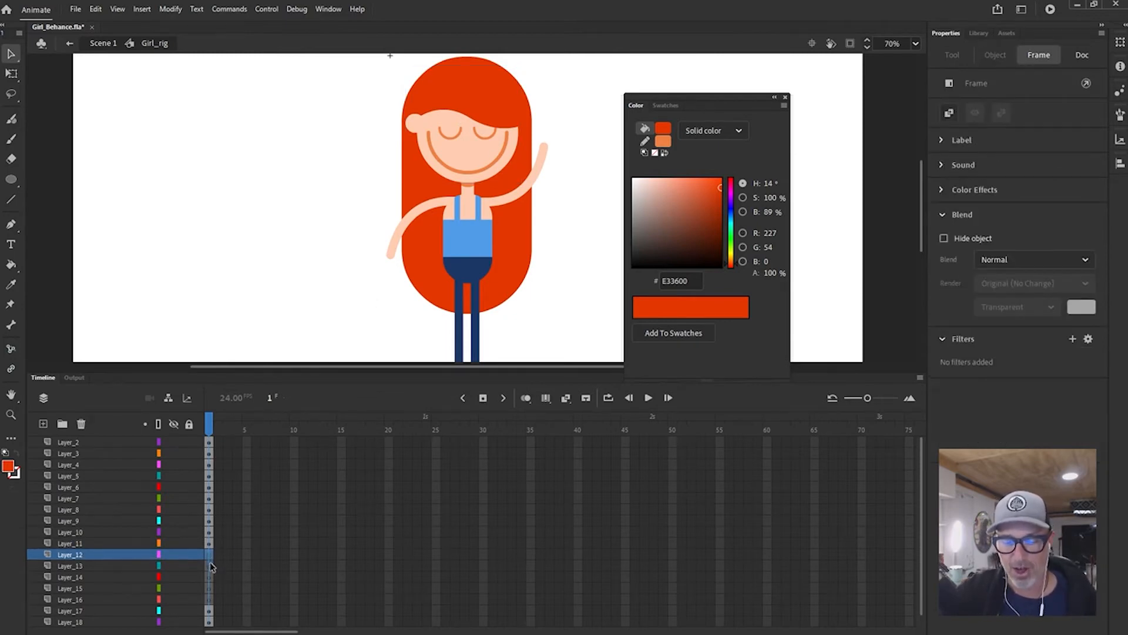
click(209, 566)
click(210, 577)
click(461, 156)
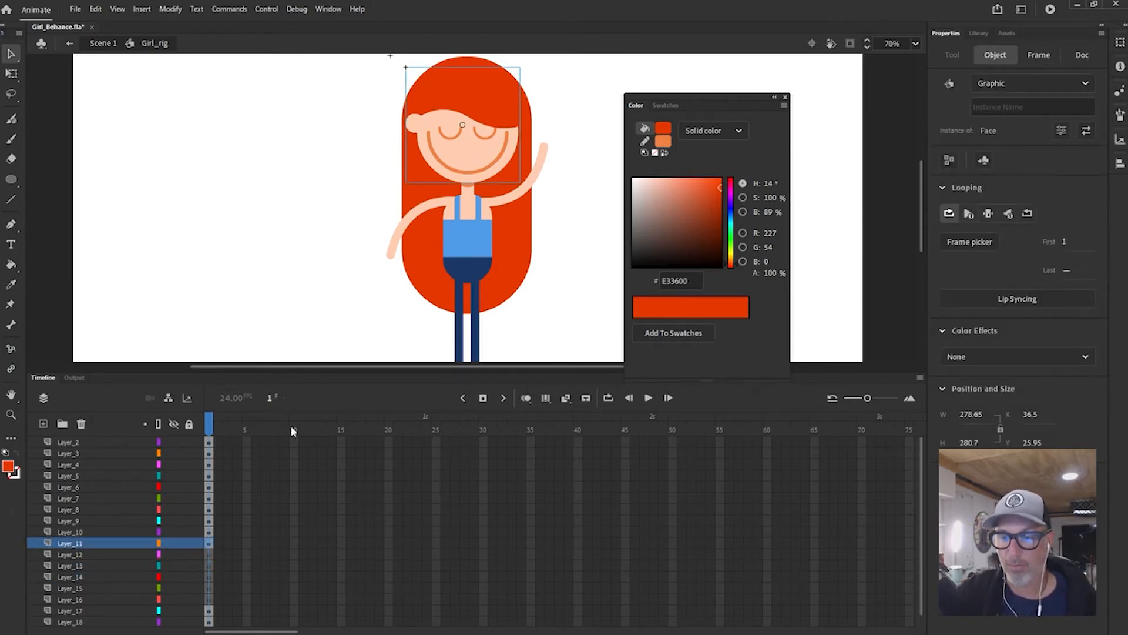
click(210, 555)
click(209, 566)
click(210, 577)
click(210, 599)
click(210, 543)
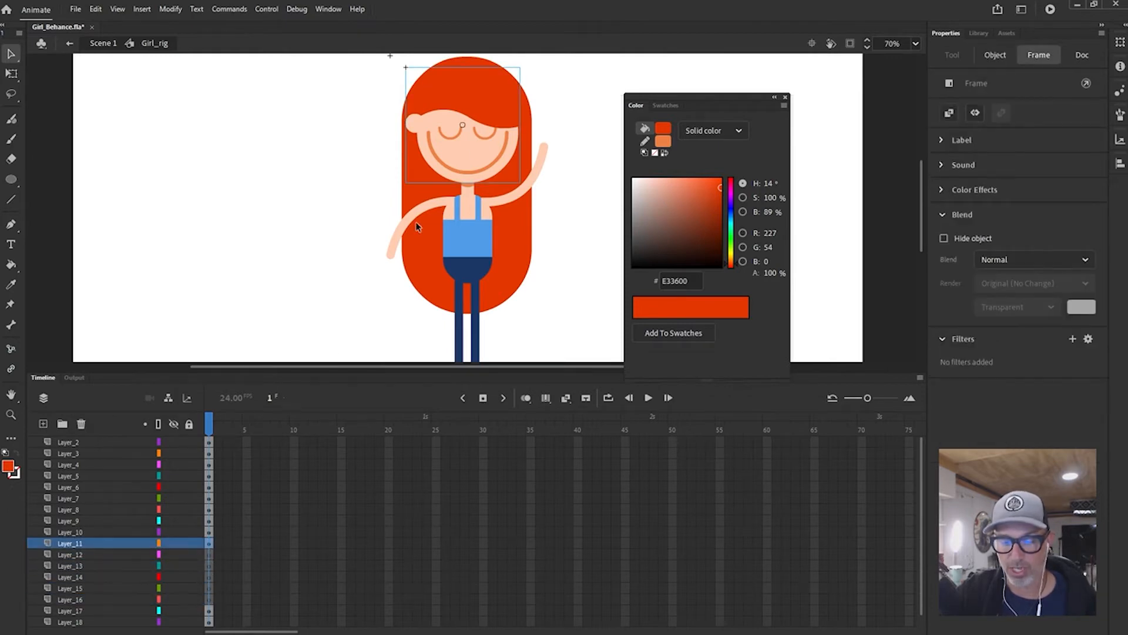
Open the Face symbol to inspect its contents and return to Girl_rig
click(475, 151)
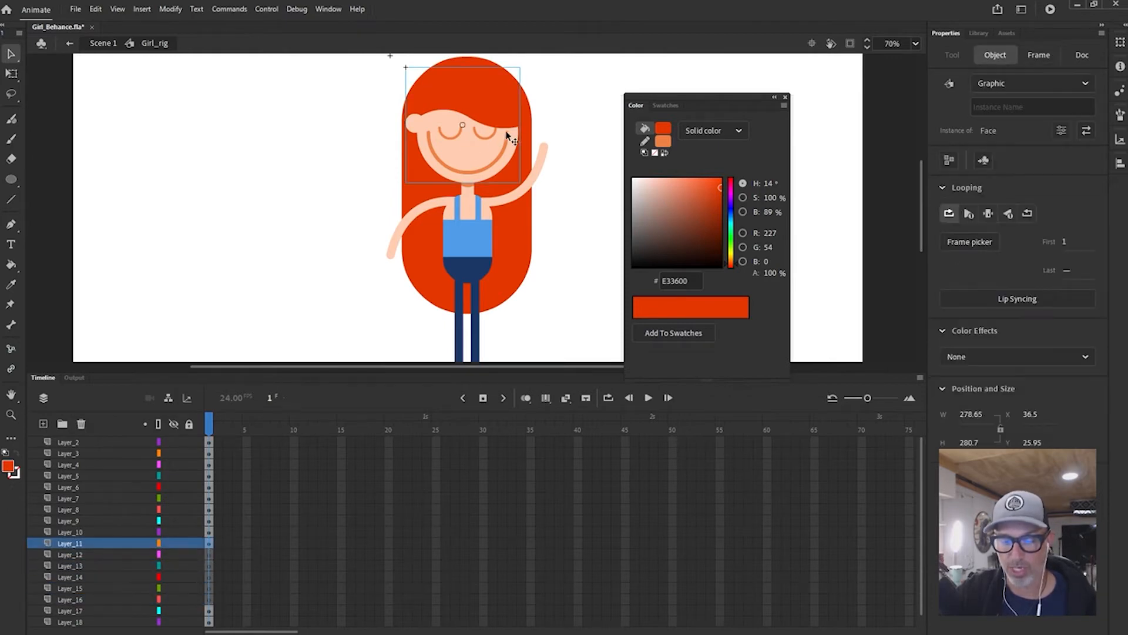
double_click(475, 147)
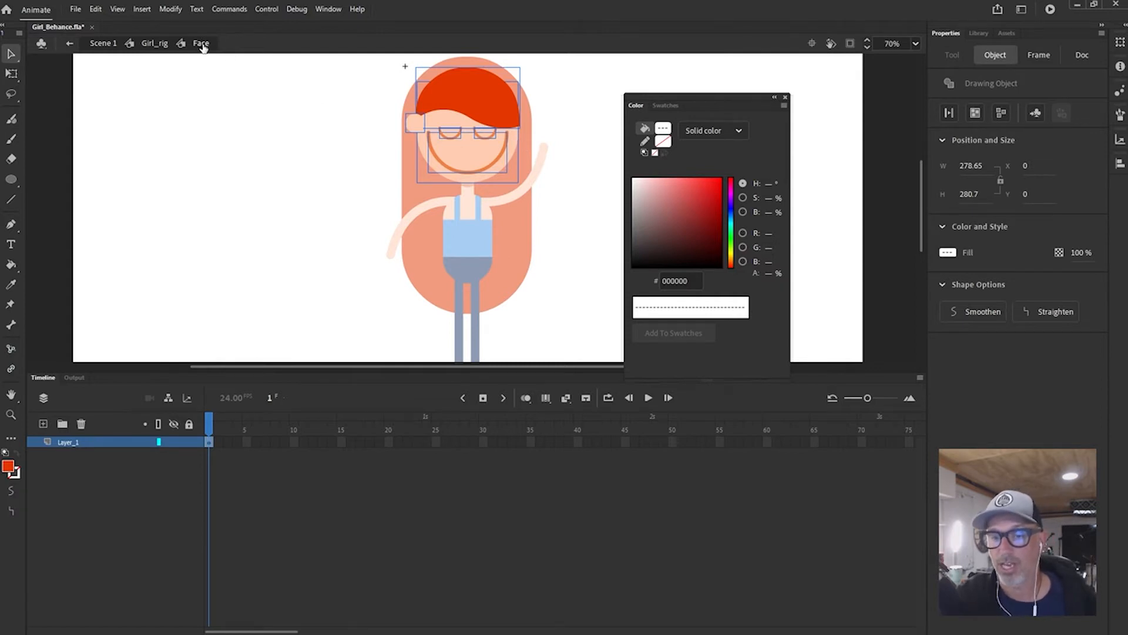
click(154, 43)
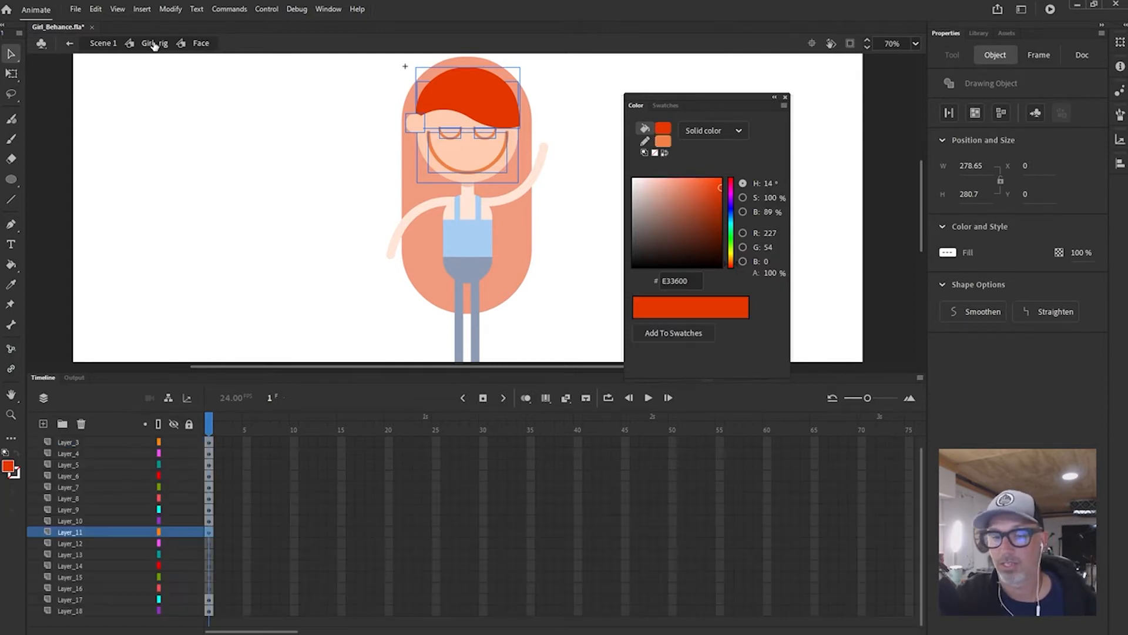
Delete the empty layers Layer_12 through Layer_16
click(116, 542)
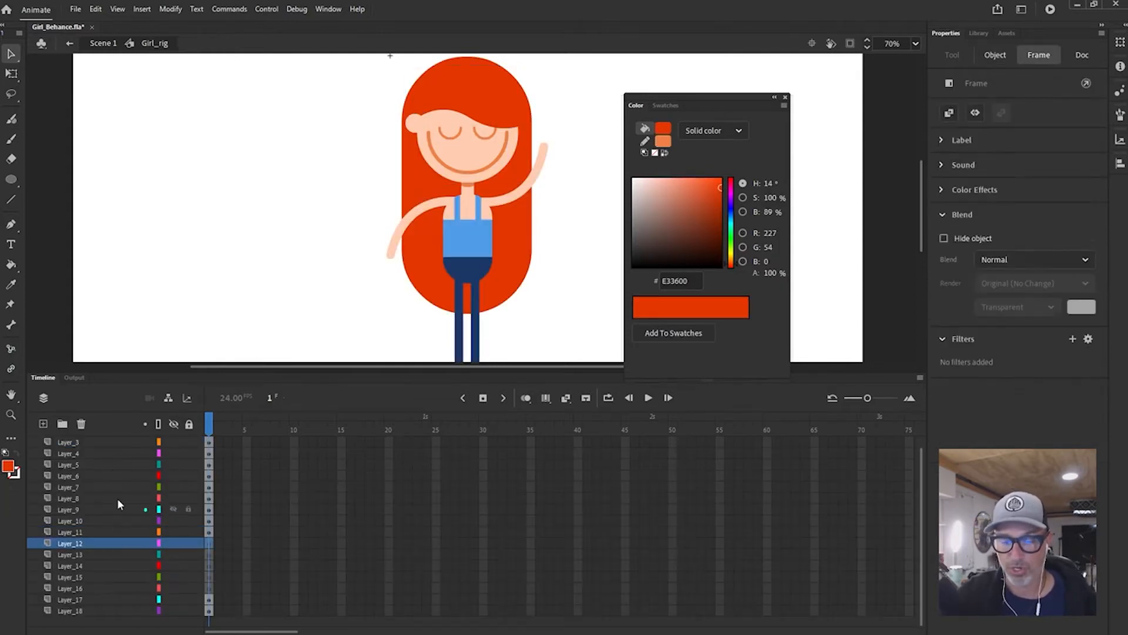
shift+click(119, 585)
click(81, 424)
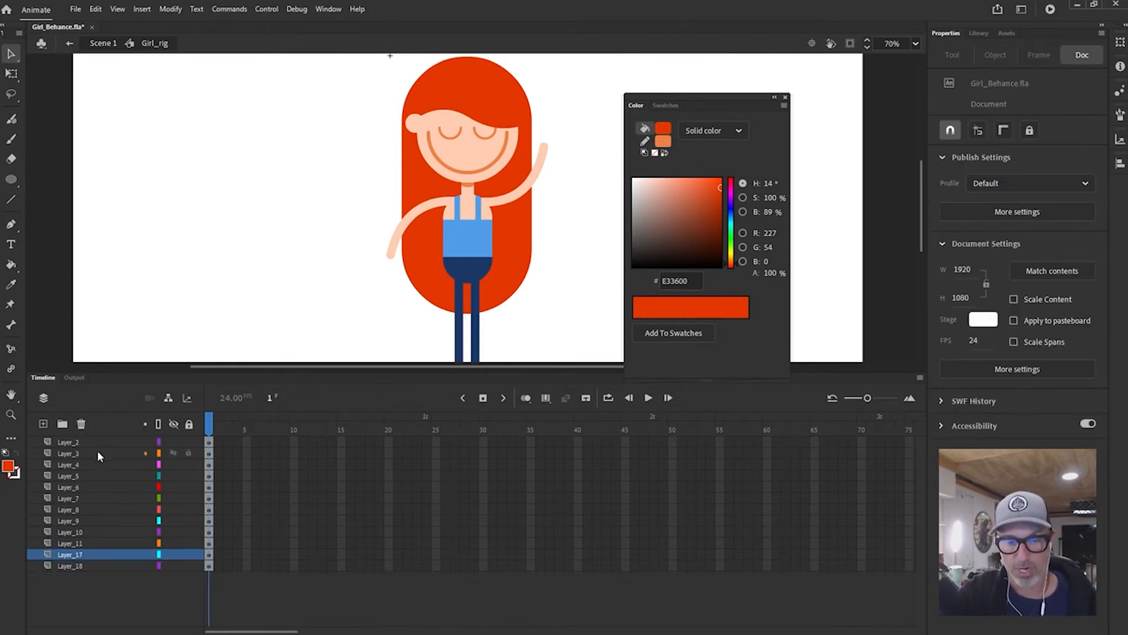
Convert the large back hair shape into a graphic symbol named Hair_back
click(508, 158)
click(516, 249)
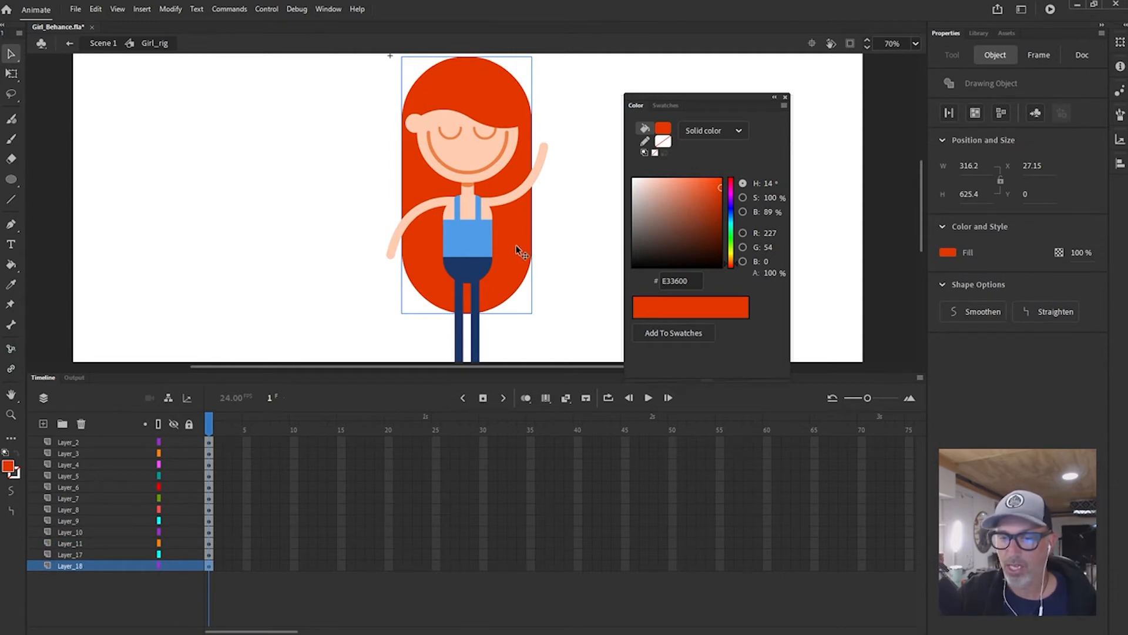
key(F8)
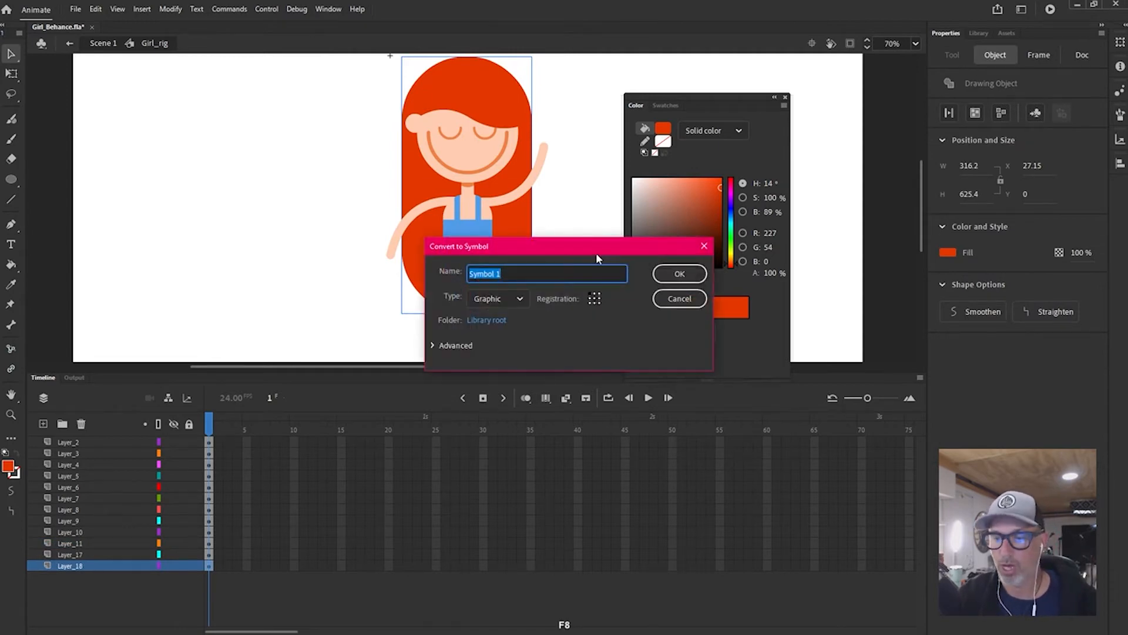
drag(597, 257, 503, 256)
text(H)
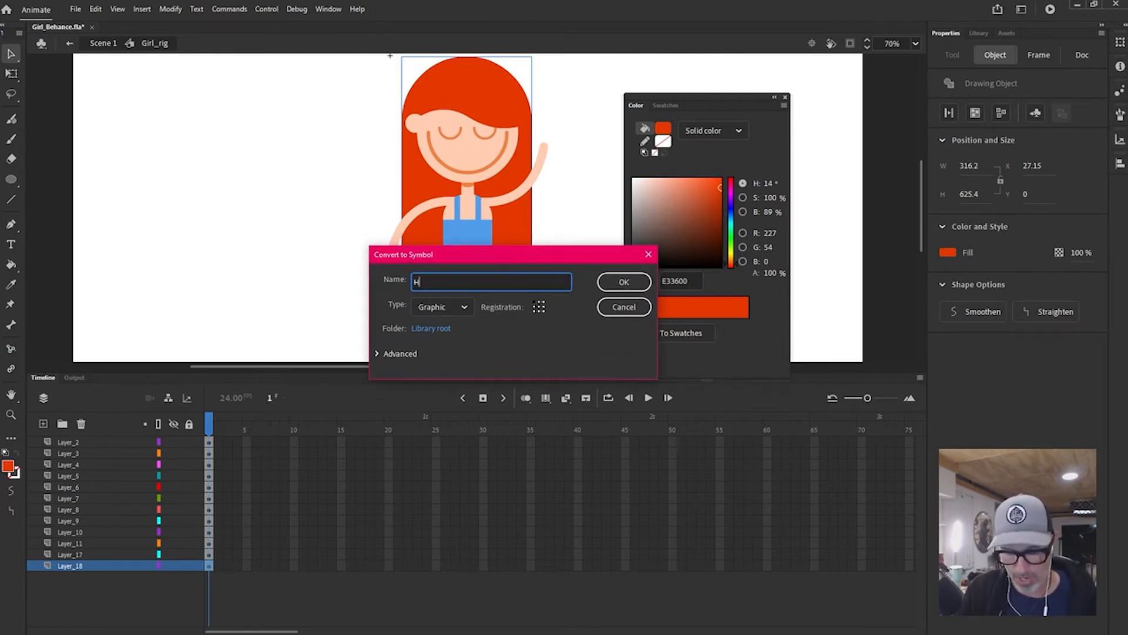
text(air_back)
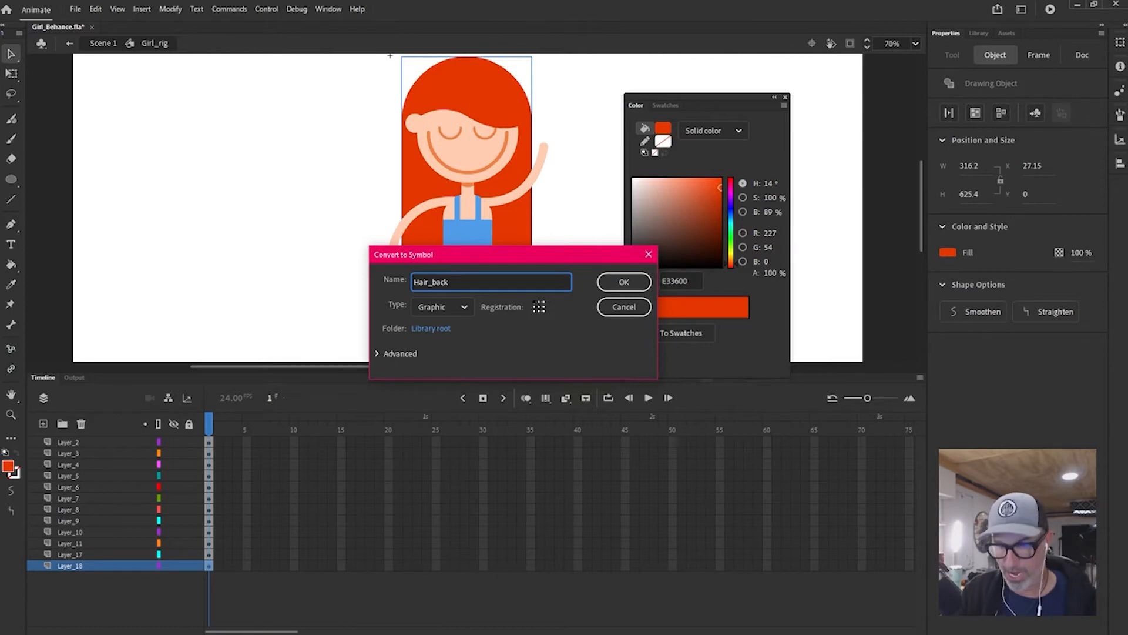
click(625, 282)
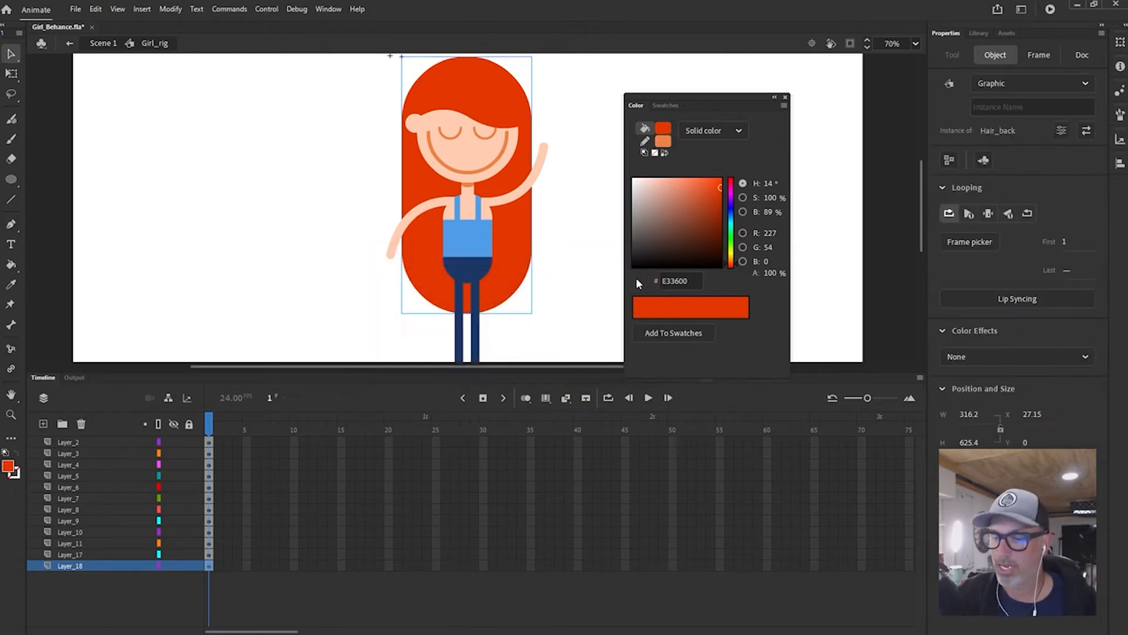
Select the neck pieces and convert them into a graphic symbol named Neck
click(490, 147)
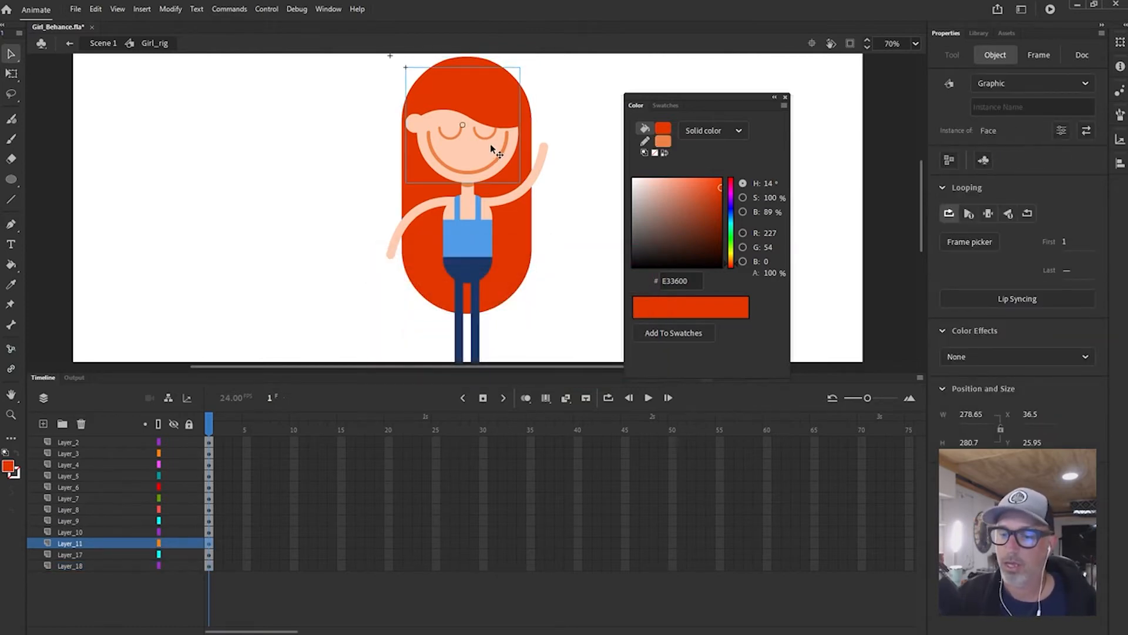
click(517, 210)
click(474, 193)
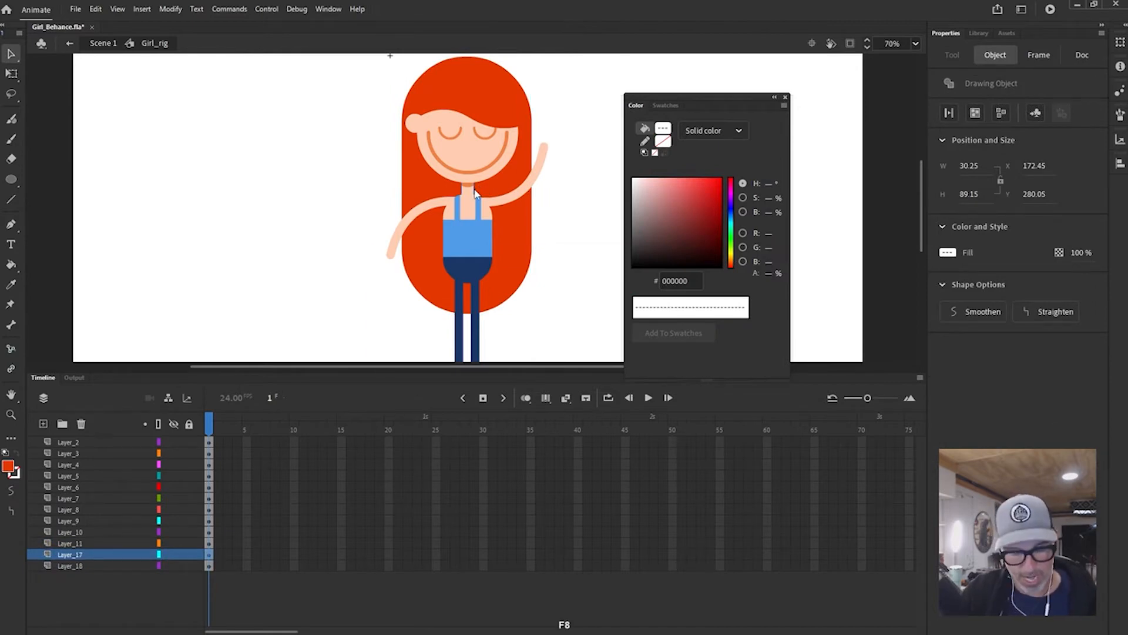
key(F8)
text(Neck)
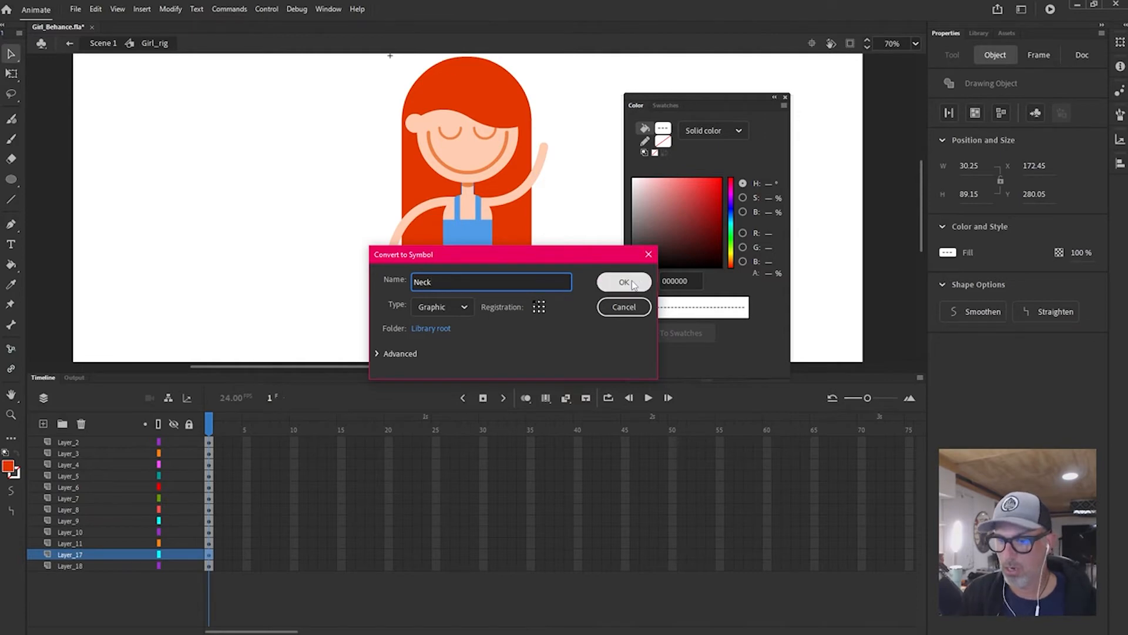
key(Return)
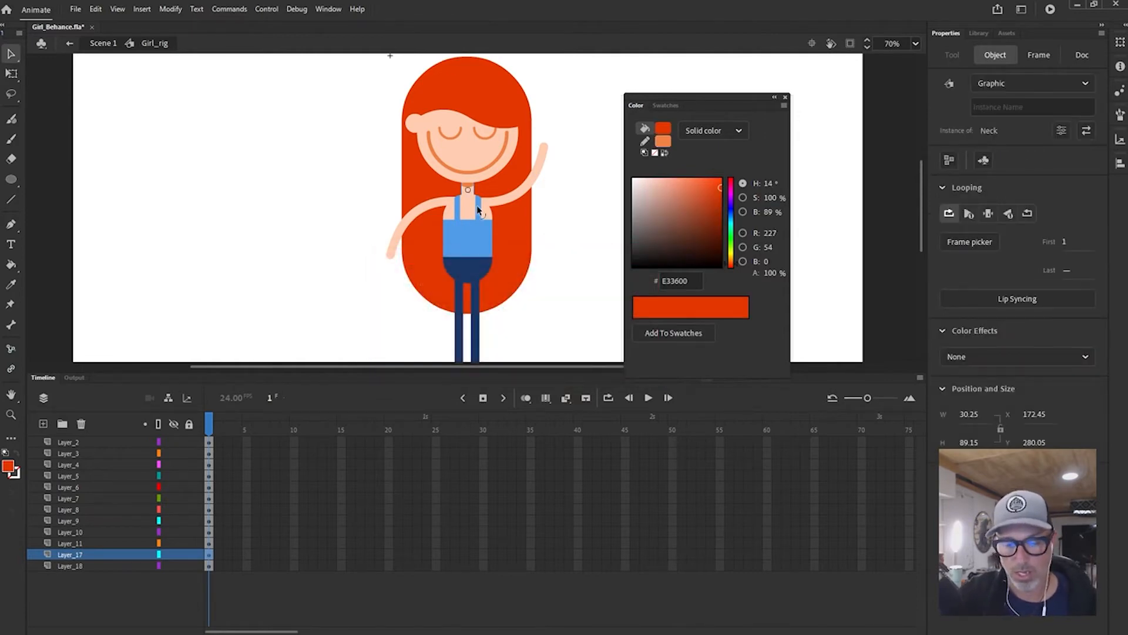
Select the blue top, its straps, the upper body and the shorts, and convert them into a graphic symbol named Torso
click(481, 241)
click(490, 212)
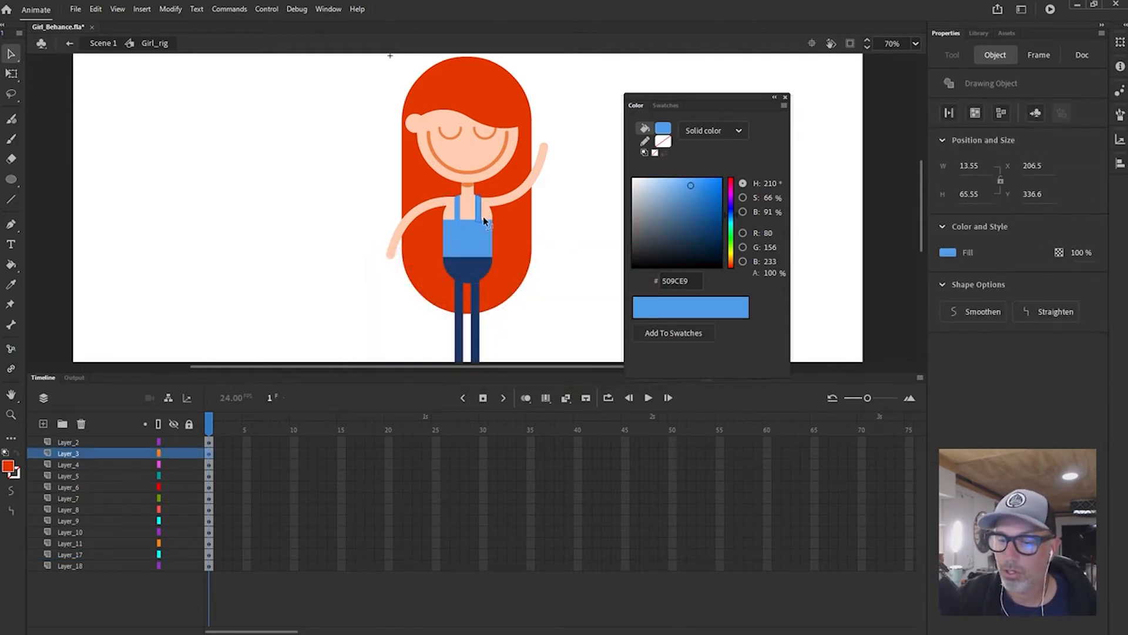
click(462, 224)
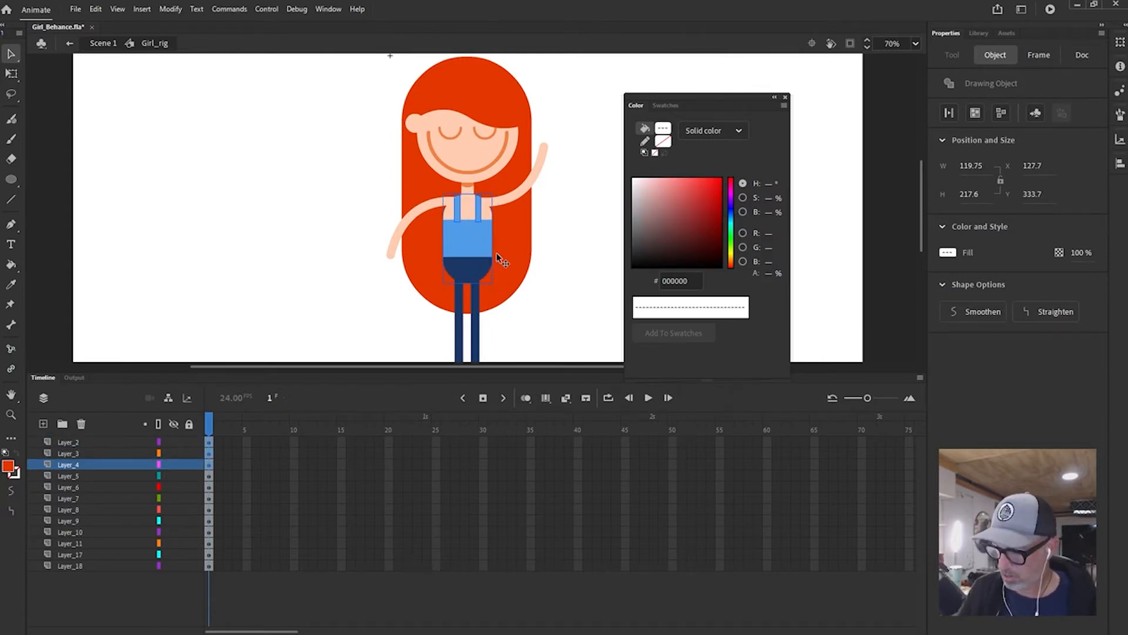
key(F8)
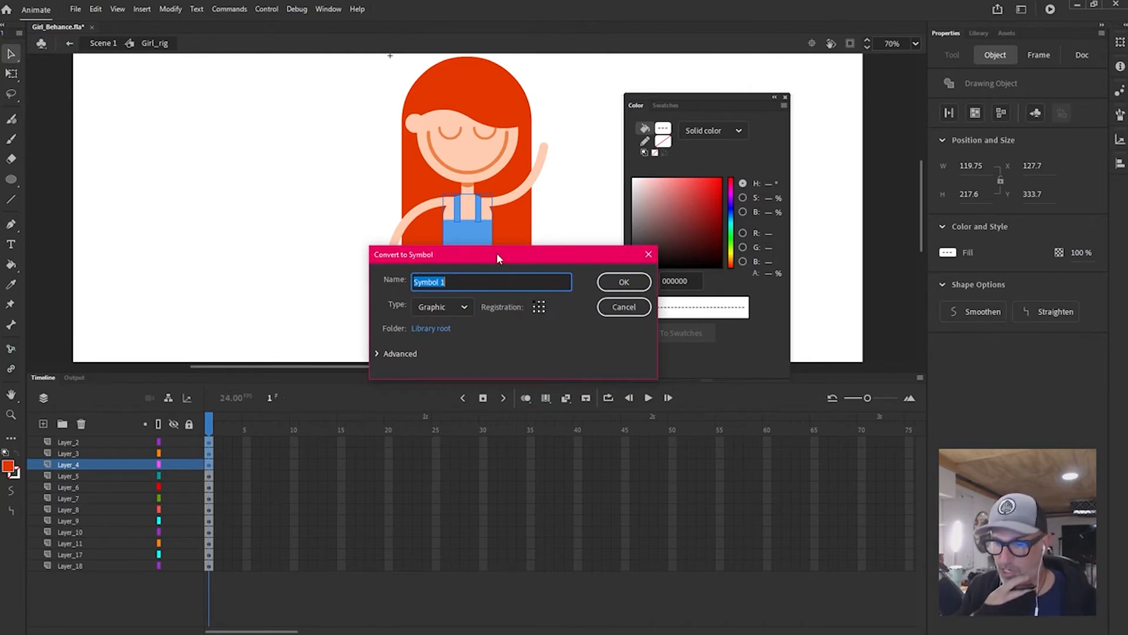
text(Nec)
key(BackSpace)
key(BackSpace)
key(BackSpace)
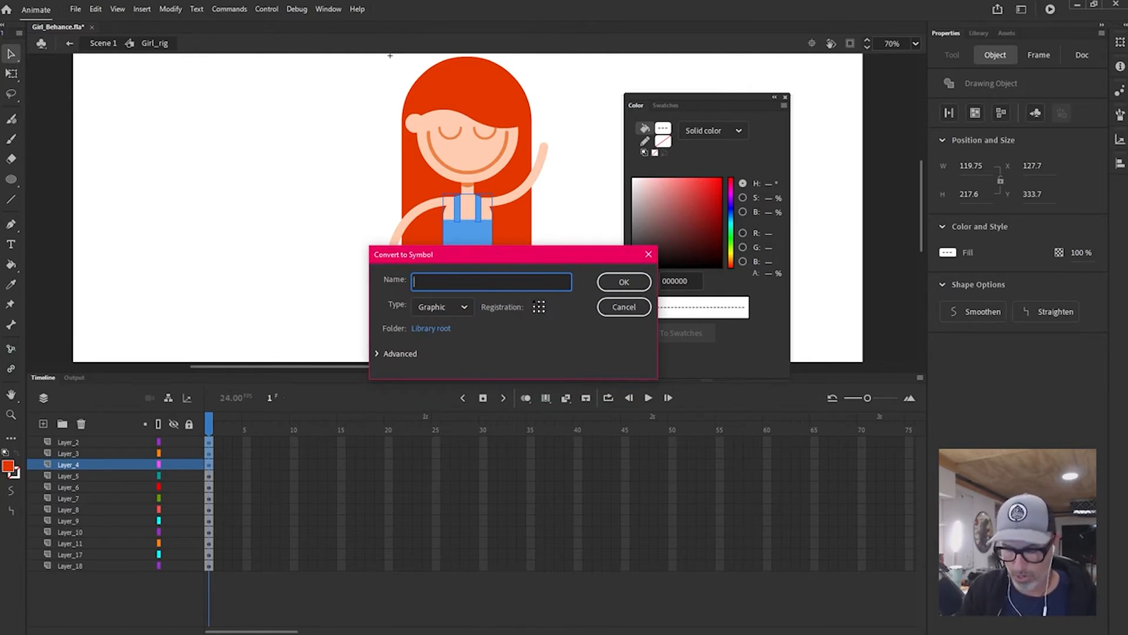
text(Tors)
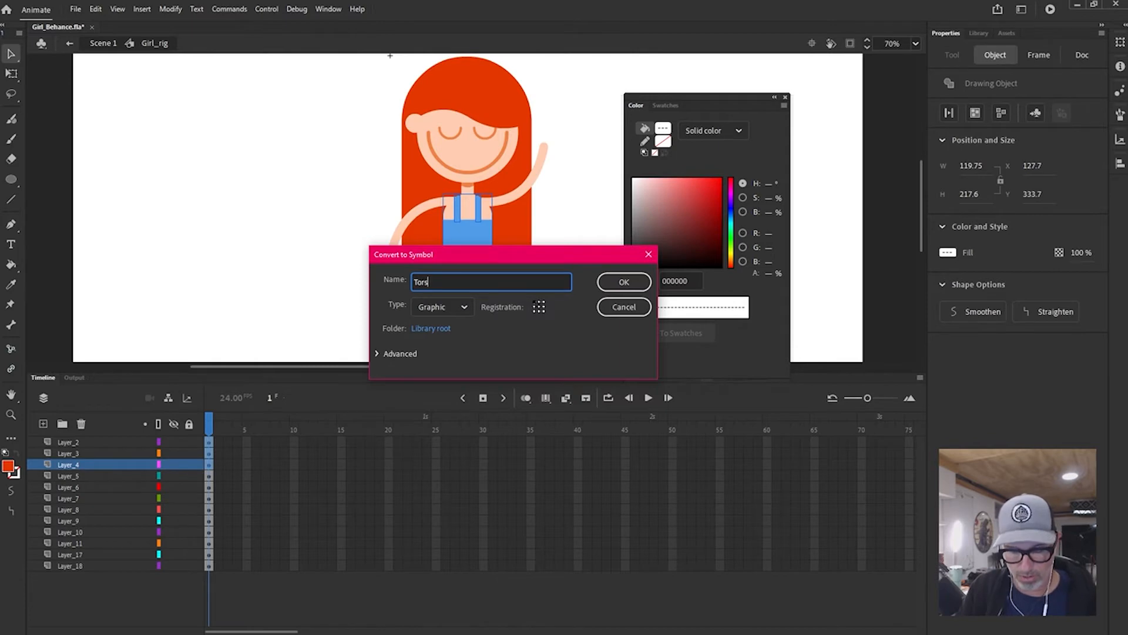
text(o)
click(641, 281)
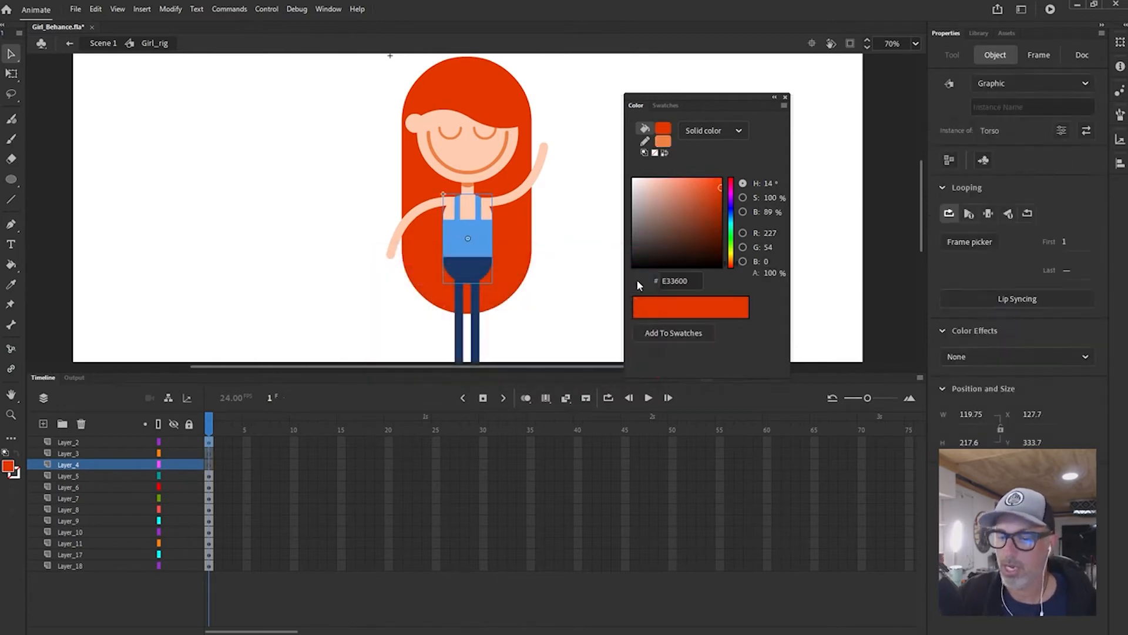
Convert the girl's lowered arm into a graphic symbol named Arm
click(423, 212)
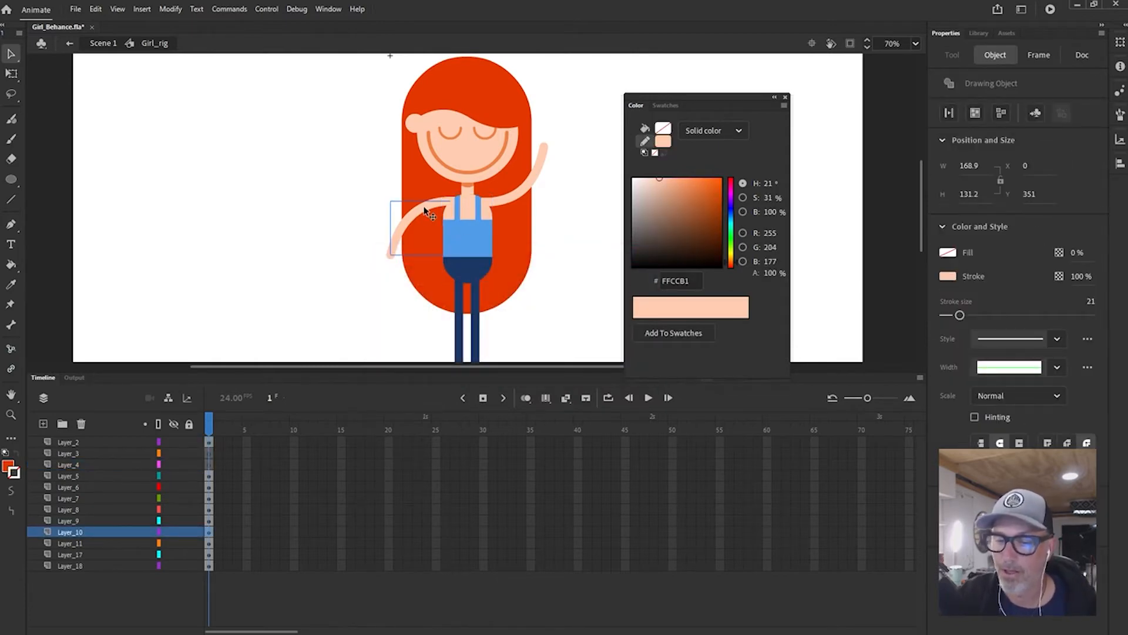
key(F8)
text(Arm)
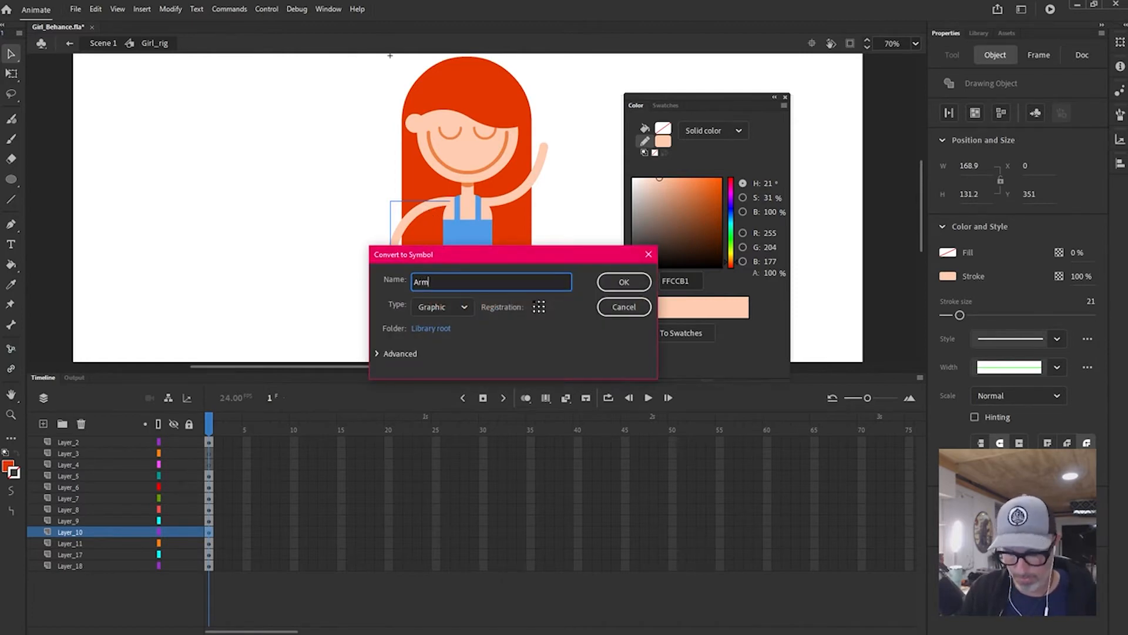
click(624, 282)
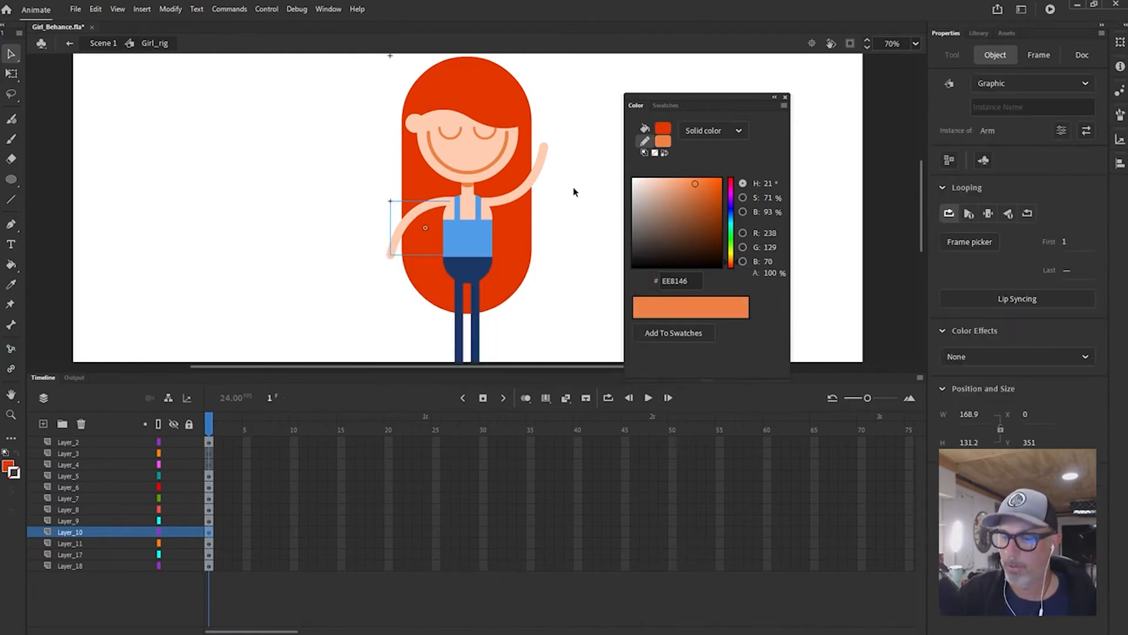
Delete the raised arm's drawing object and place a duplicate of the Arm instance on the other side of the torso
click(533, 180)
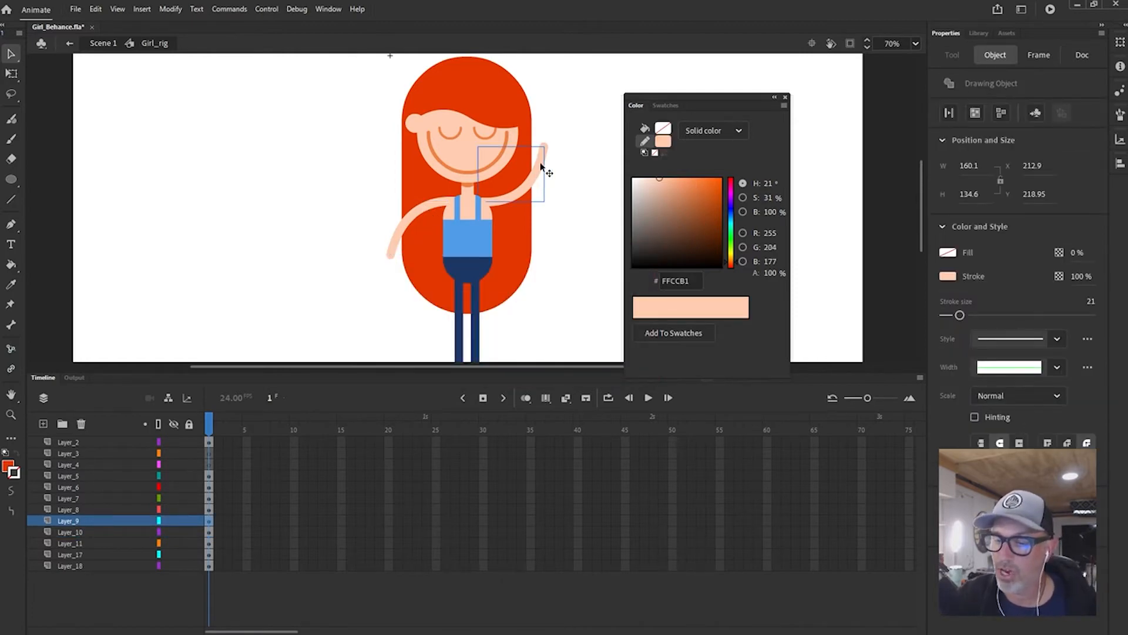
key(Delete)
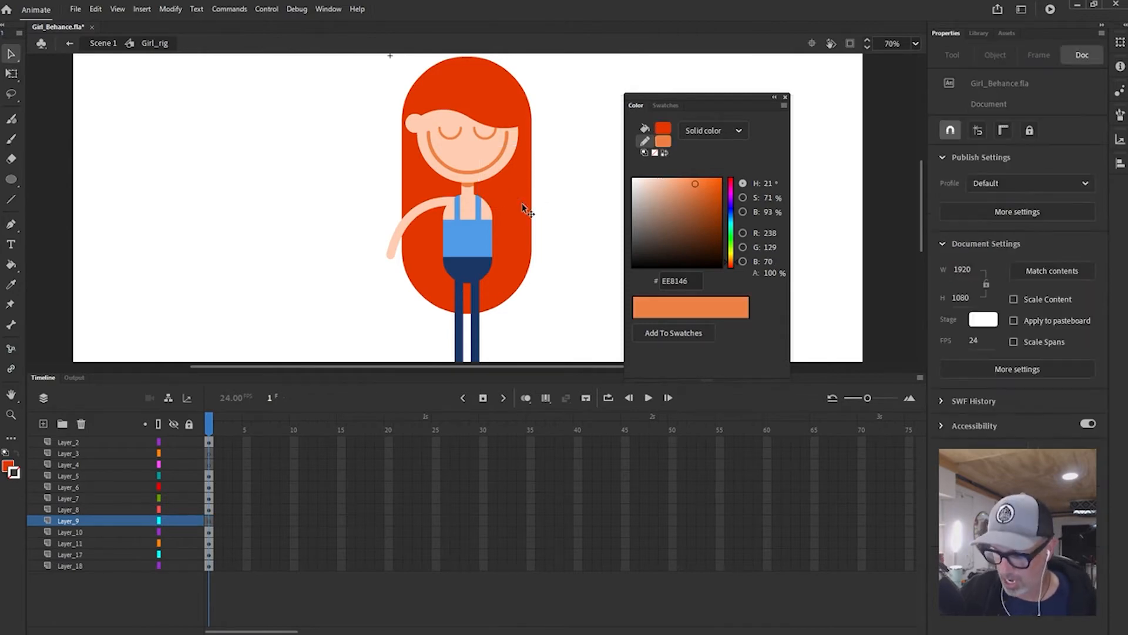
click(439, 209)
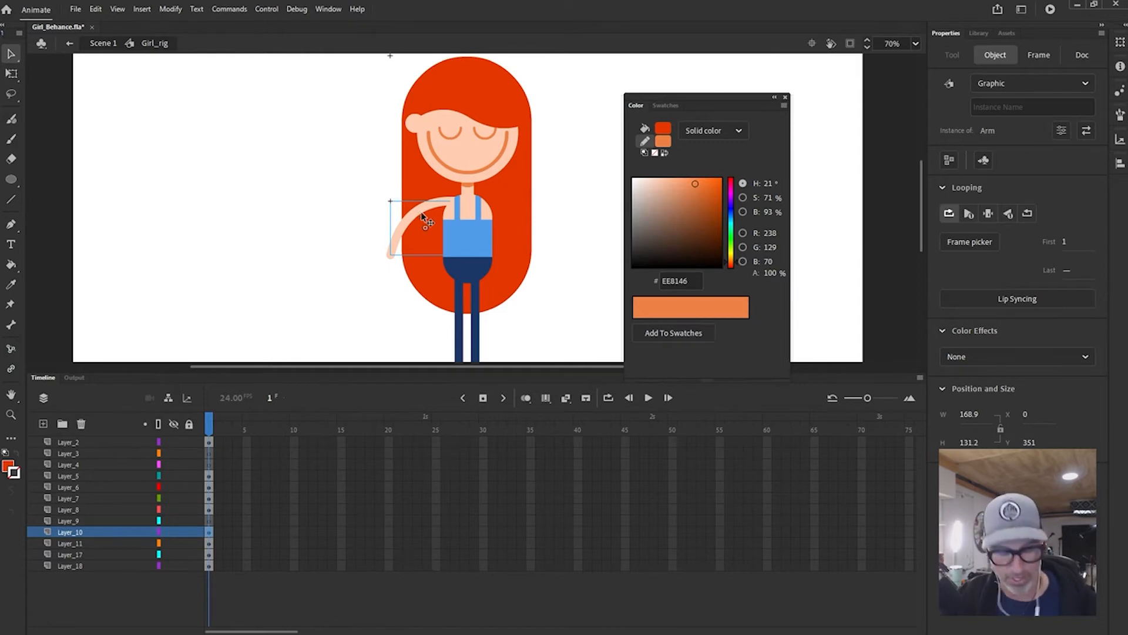
drag(422, 217, 549, 211)
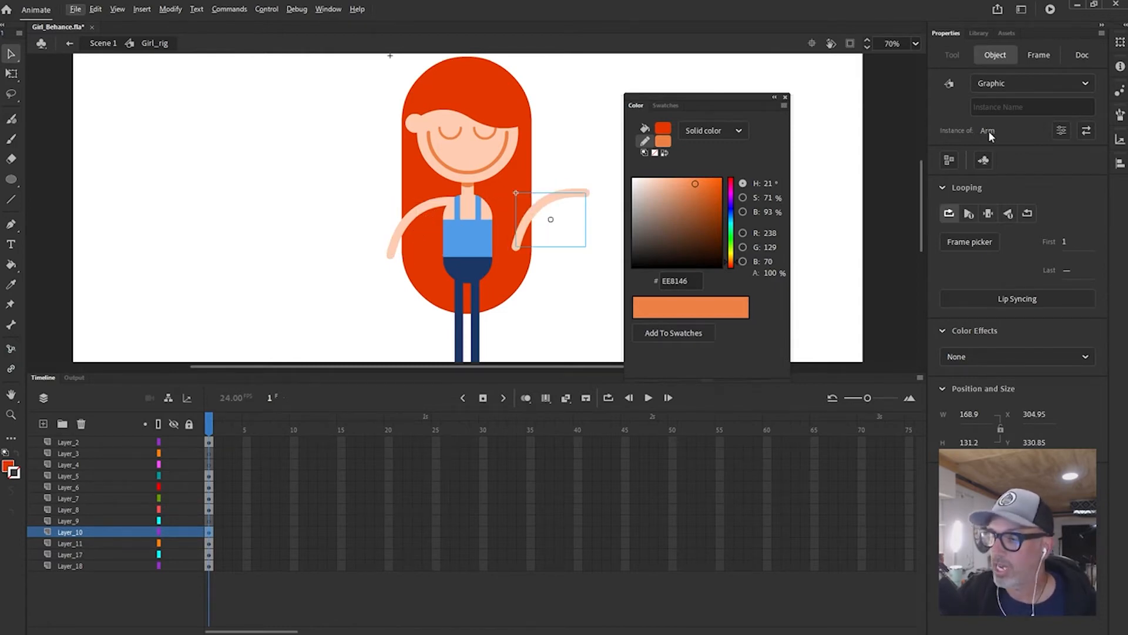
click(419, 212)
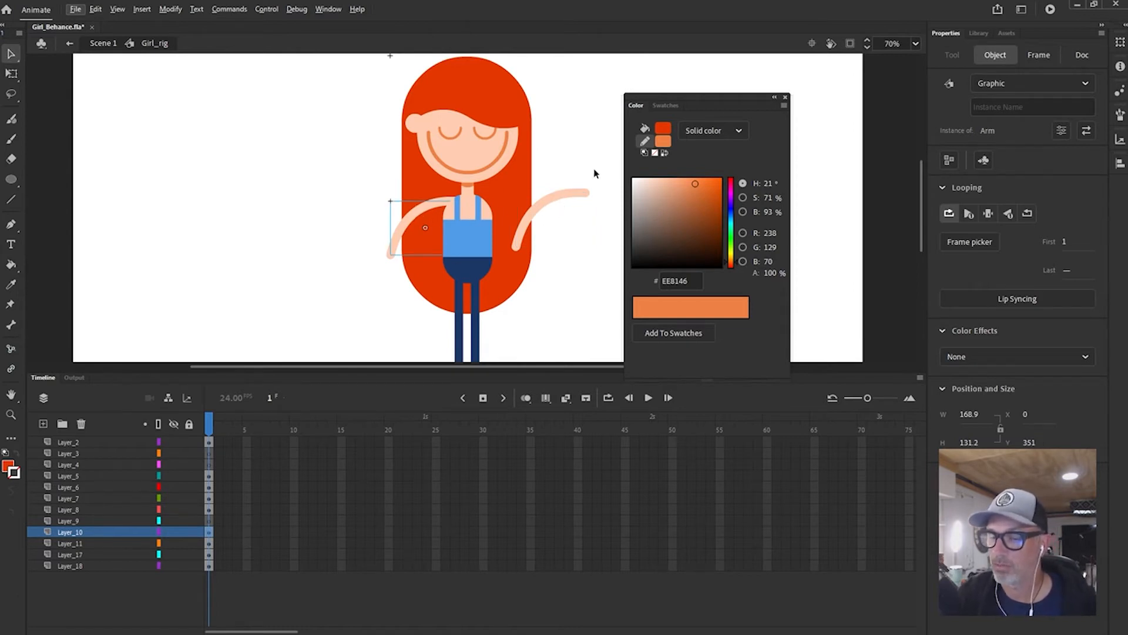
Flip the duplicated Arm instance vertically and horizontally, and position it at the shoulder as the raised arm
click(558, 194)
click(170, 9)
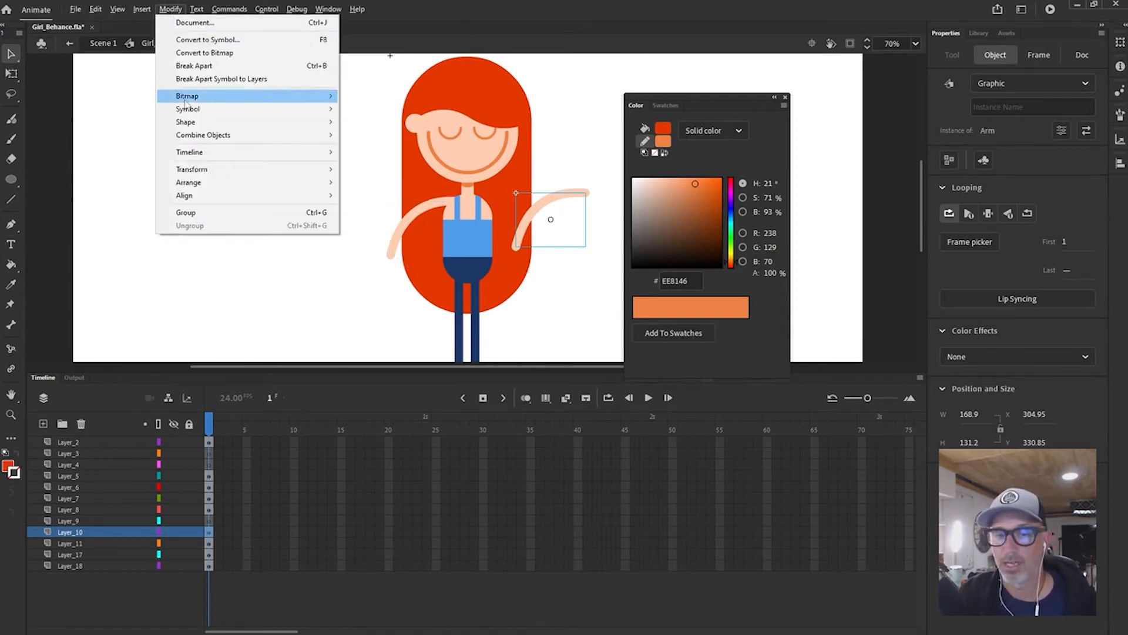
mouse_move(198, 170)
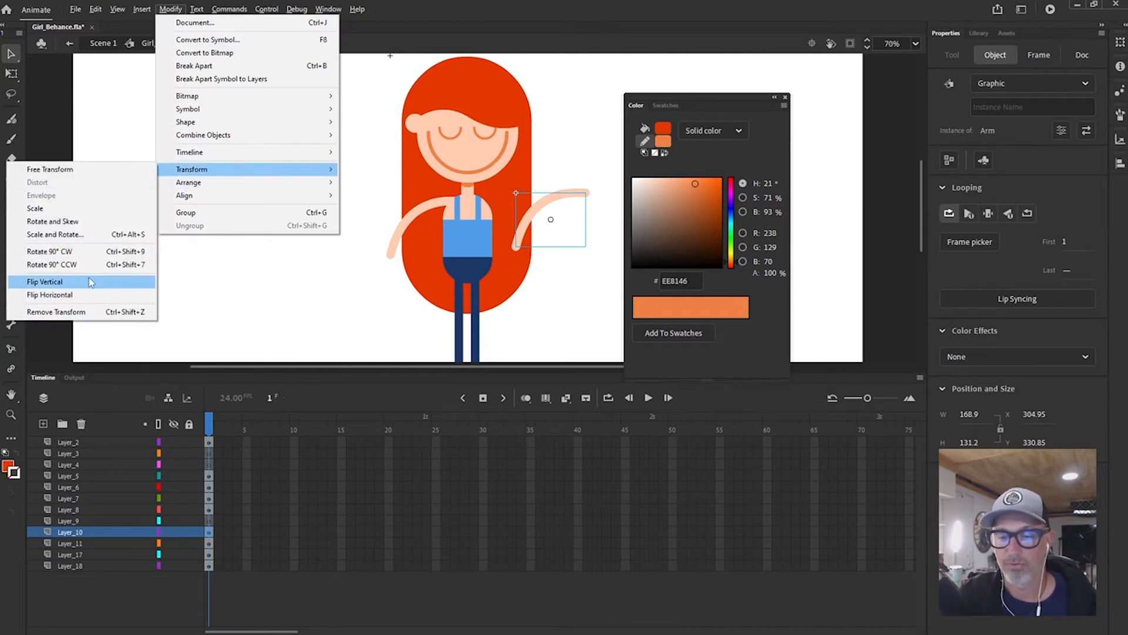
click(53, 284)
click(178, 10)
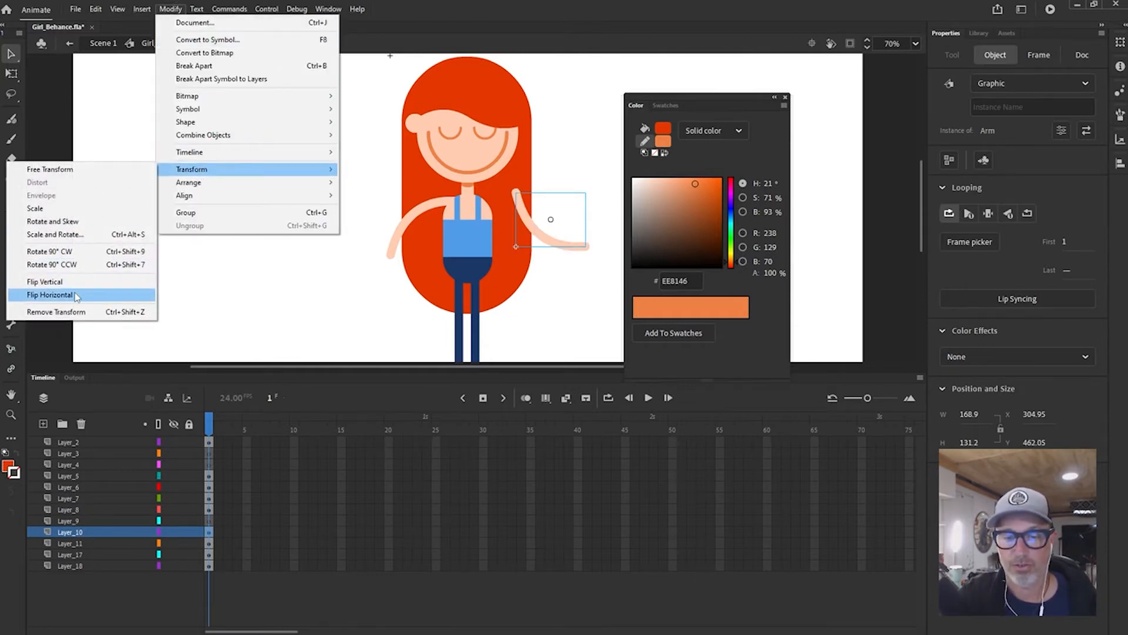
click(53, 295)
drag(571, 229, 536, 189)
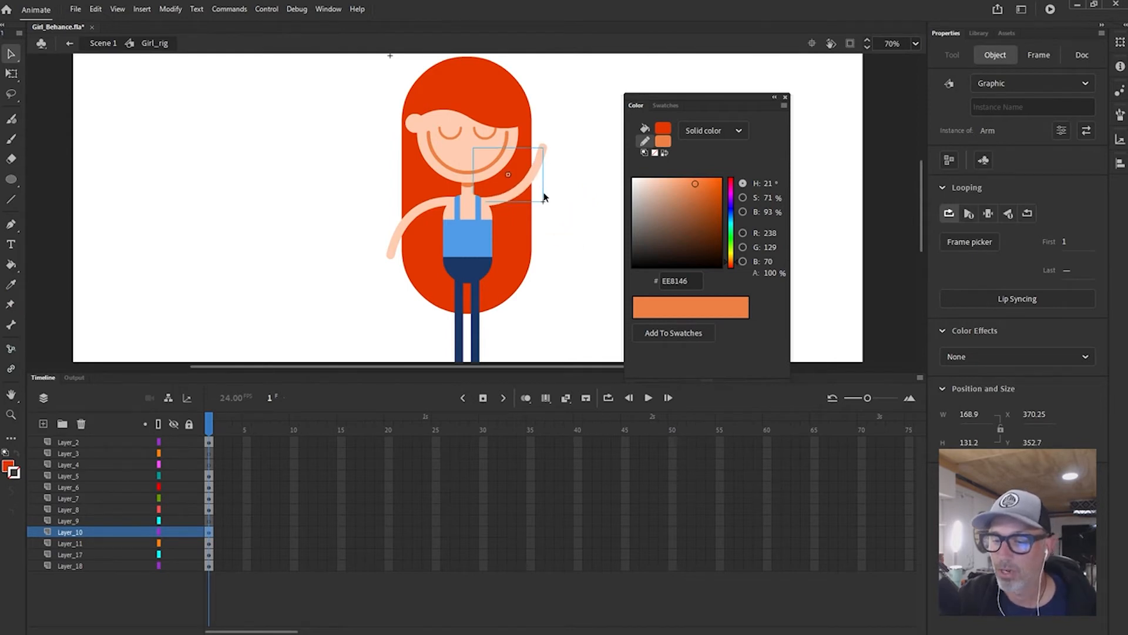
click(422, 213)
click(520, 189)
click(432, 203)
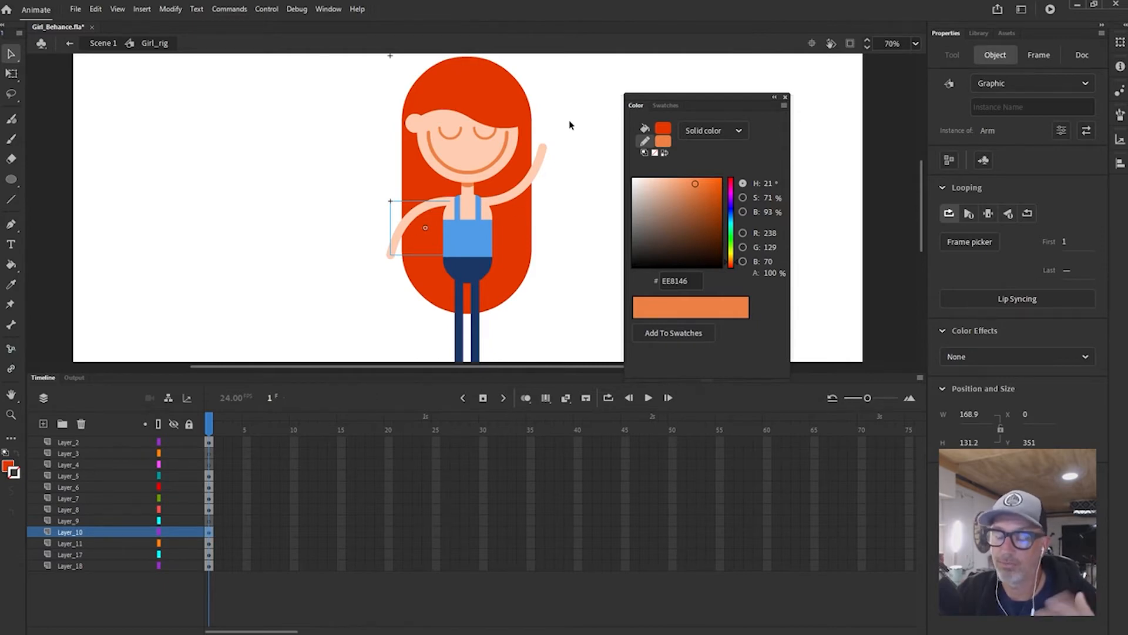
Select the upper segment of the leg on Layer_8 and examine its stroke path and transform bounds up close
click(554, 320)
scroll(547, 310, down, 3)
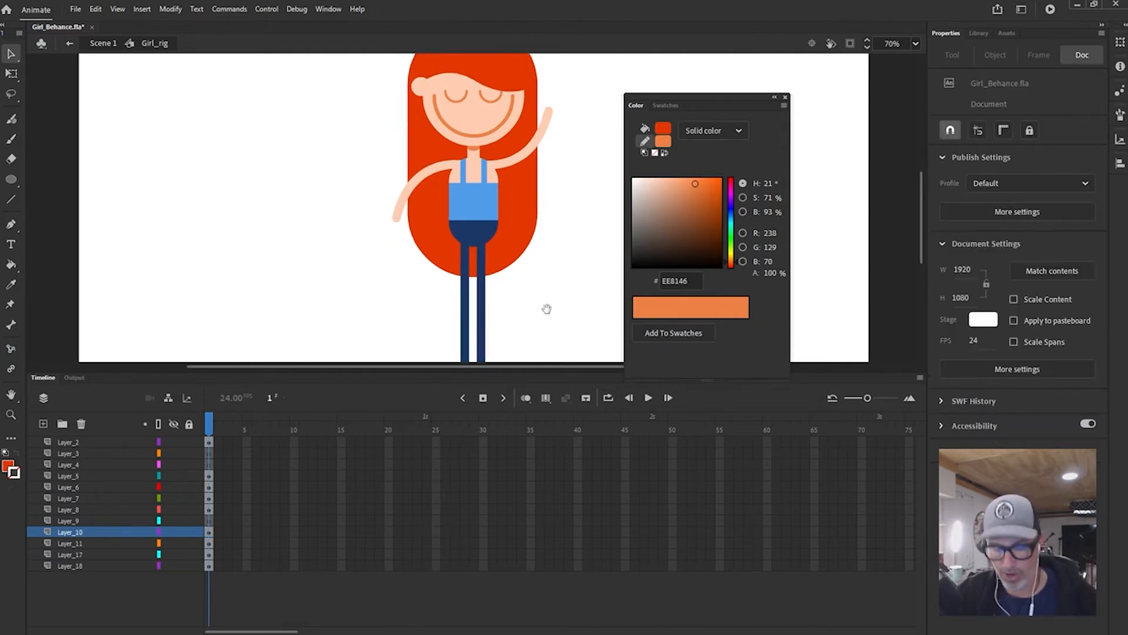
click(487, 263)
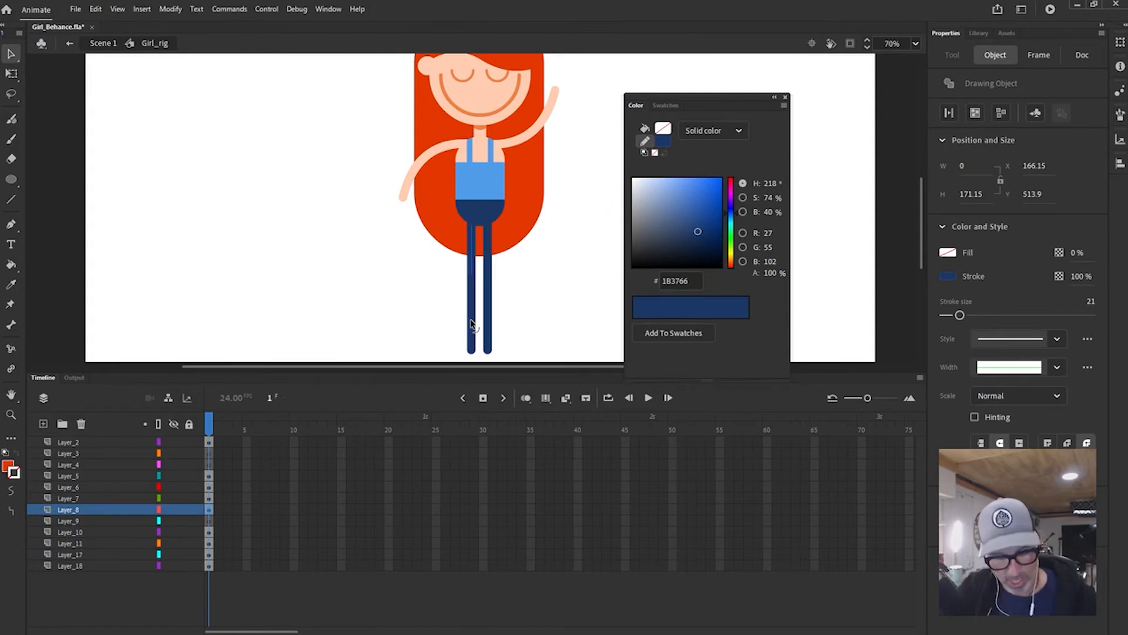
scroll(471, 324, up, 2)
drag(532, 372, 550, 402)
scroll(568, 311, up, 1)
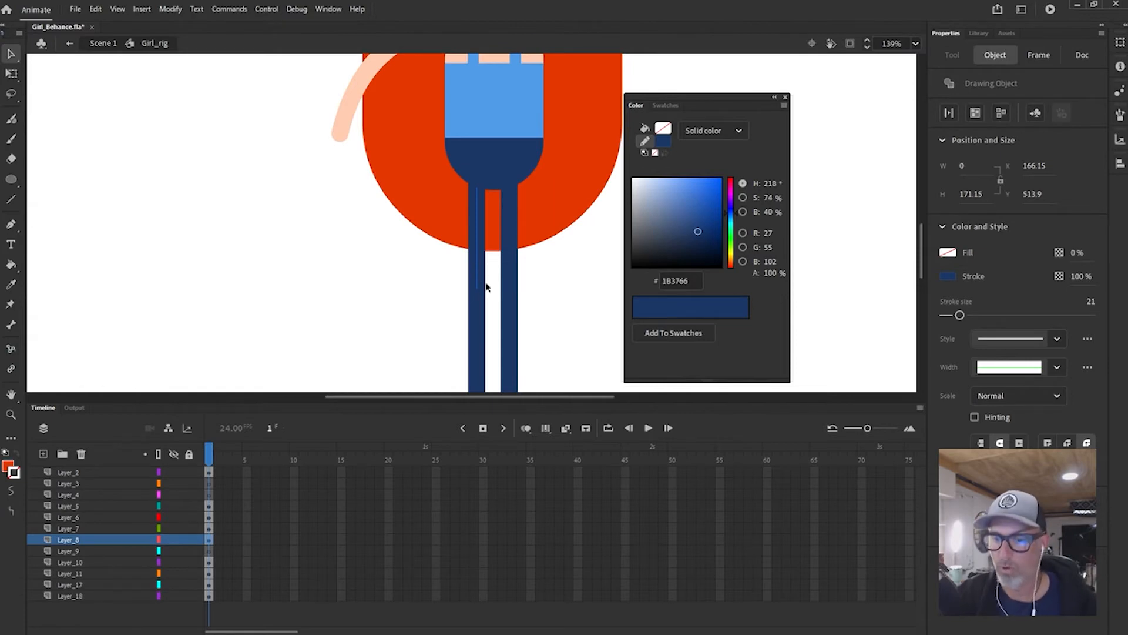
key(q)
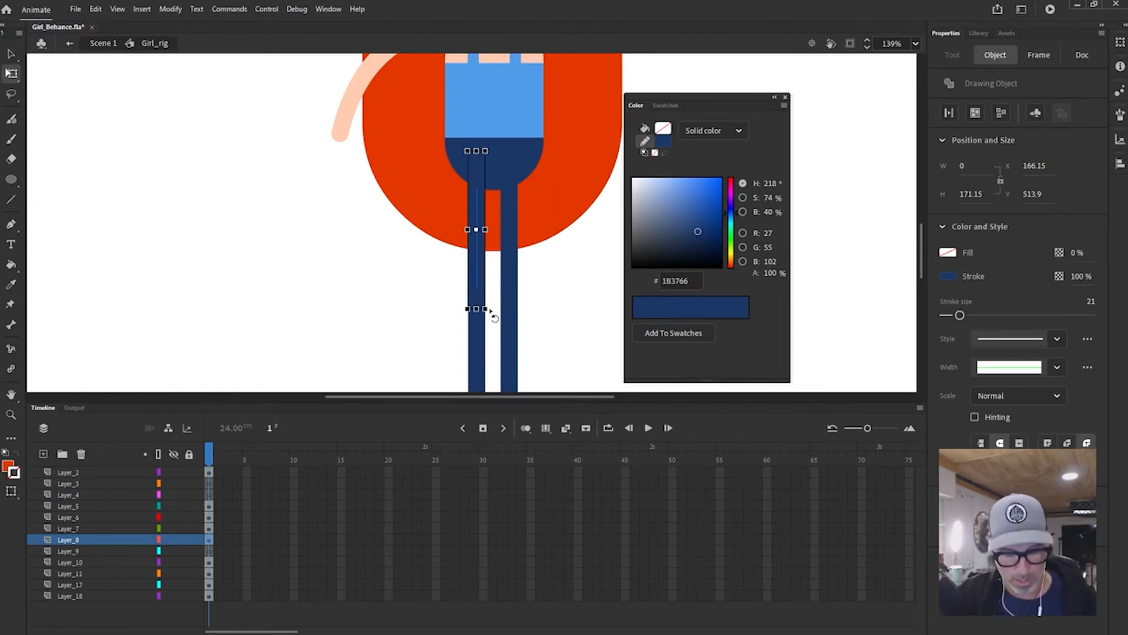
key(v)
click(493, 279)
click(478, 263)
Try bending the Layer_8 leg segment's stroke and shifting its lower end inside the drawing object, undoing each edit
double_click(479, 265)
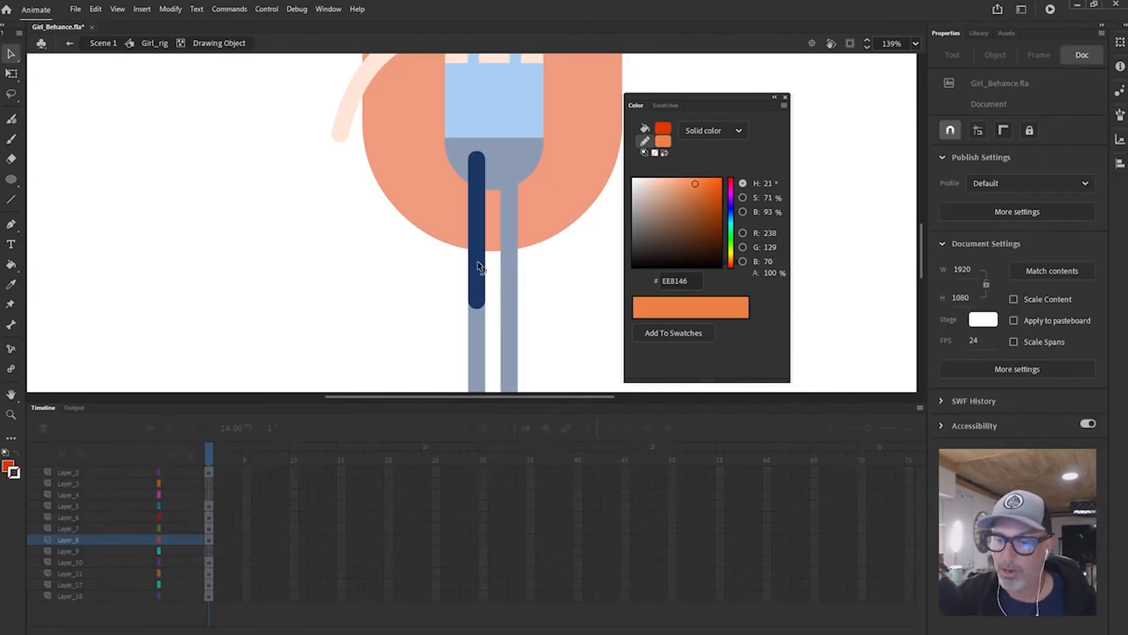
click(477, 265)
click(533, 290)
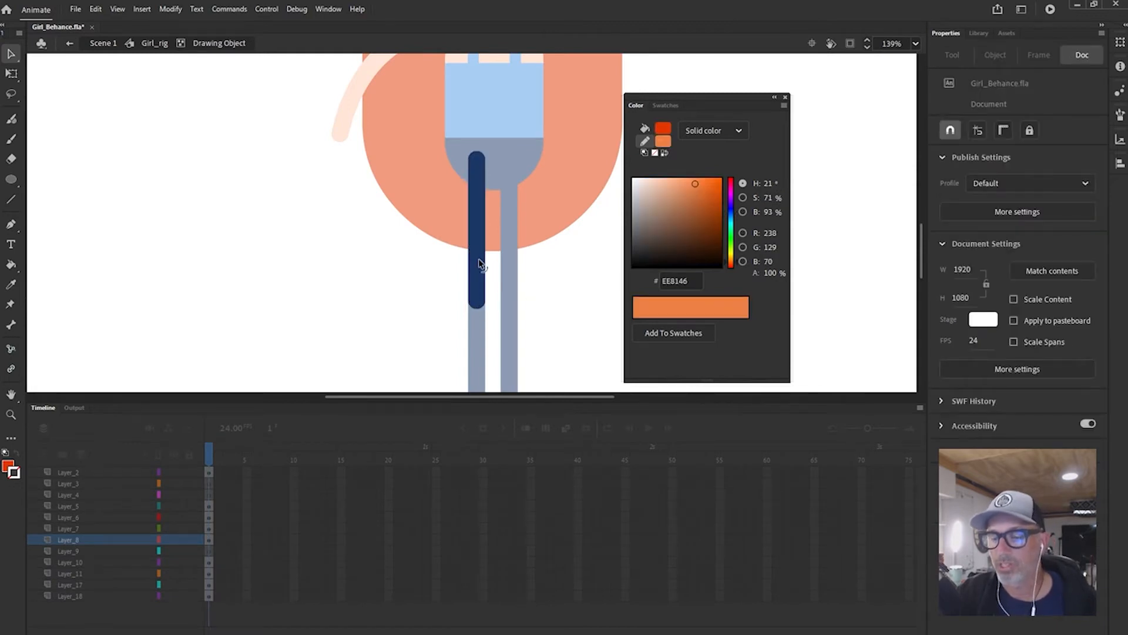
mouse_move(478, 265)
mouse_down()
mouse_move(449, 241)
mouse_move(481, 262)
mouse_move(509, 247)
mouse_up()
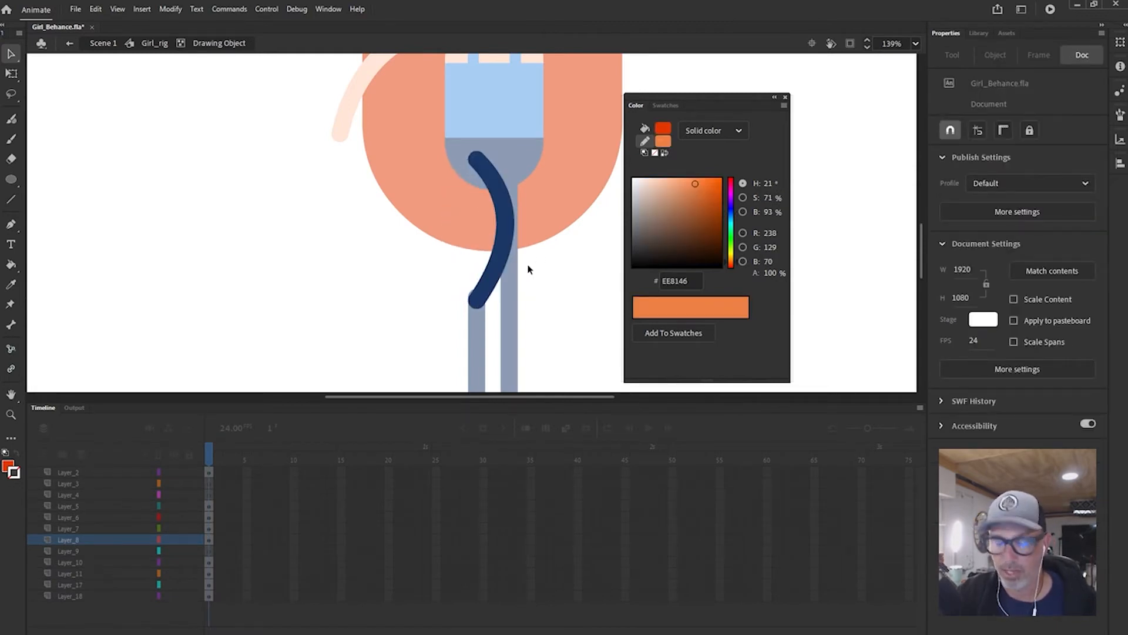
key(ctrl+z)
key(ctrl+z)
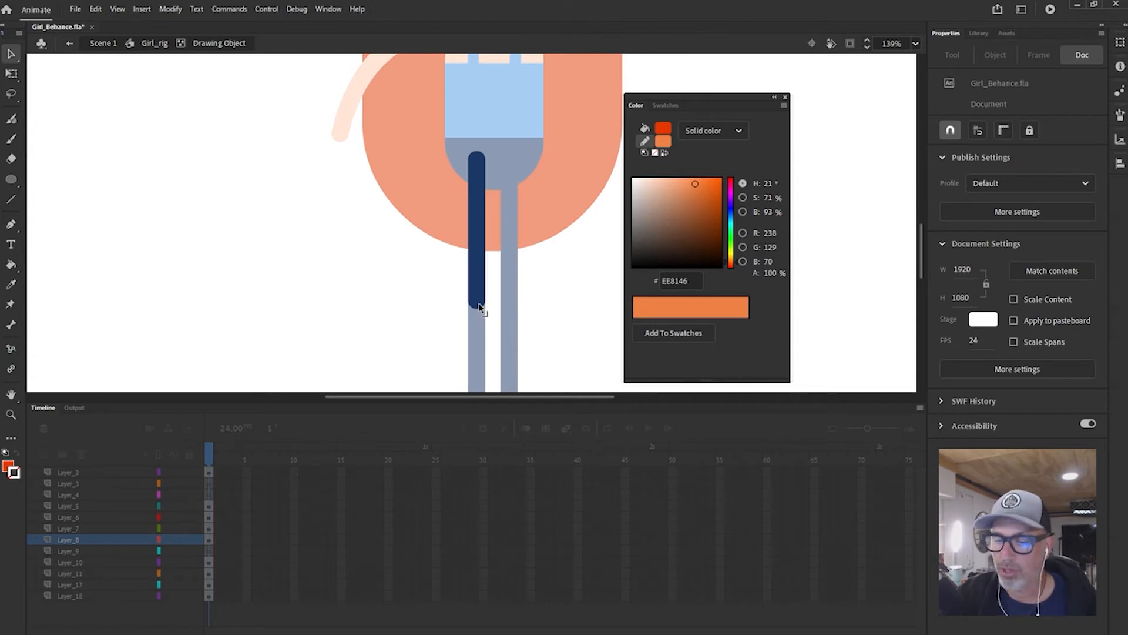
drag(479, 303, 440, 295)
key(ctrl+z)
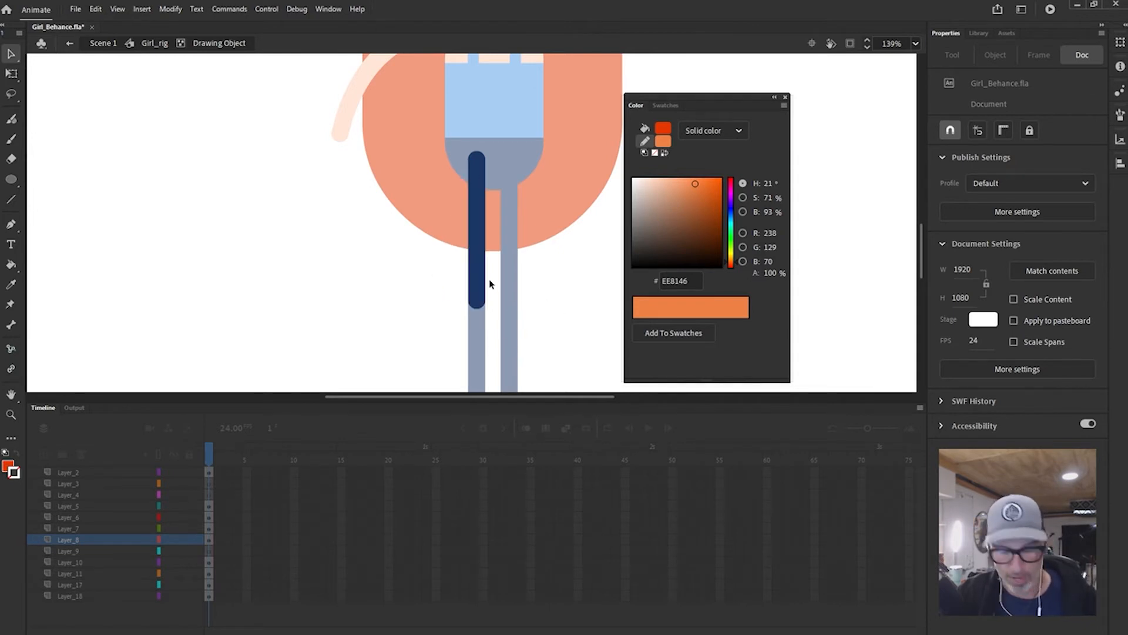
double_click(495, 277)
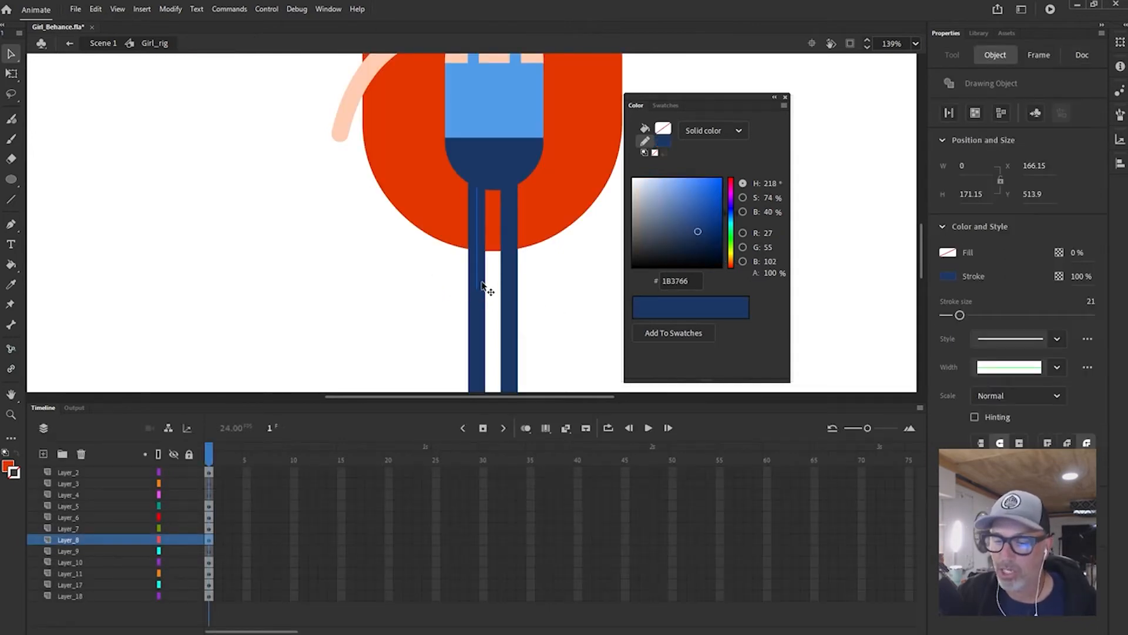
Convert the upper leg segment's stroke on Layer_8 from lines to fills inside its drawing object, and return to Girl_rig
key(q)
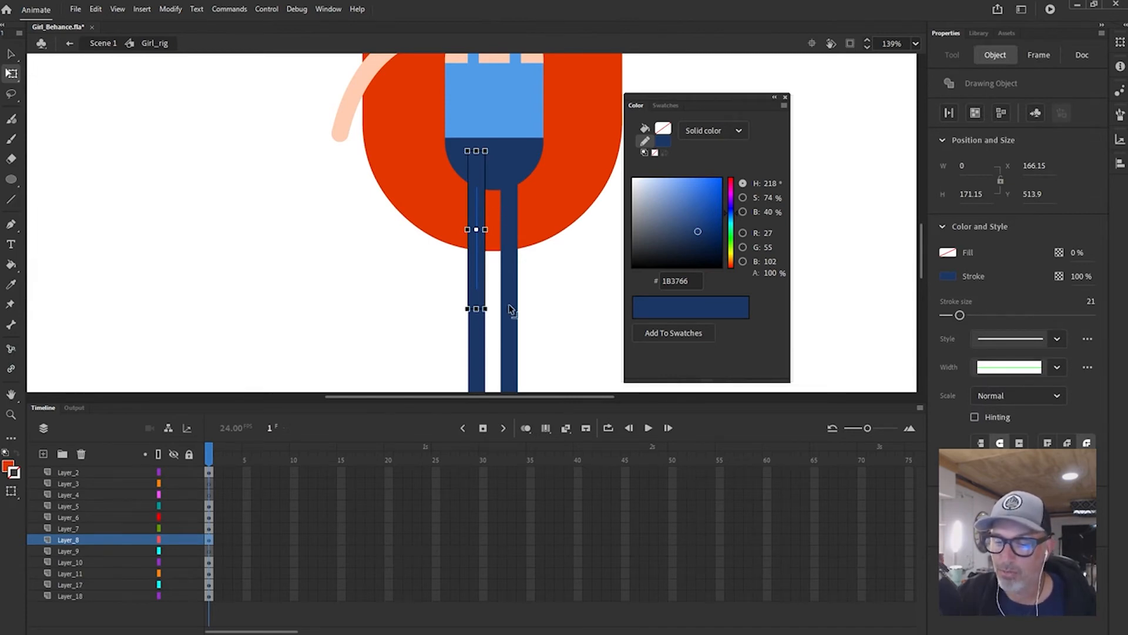
key(v)
double_click(479, 281)
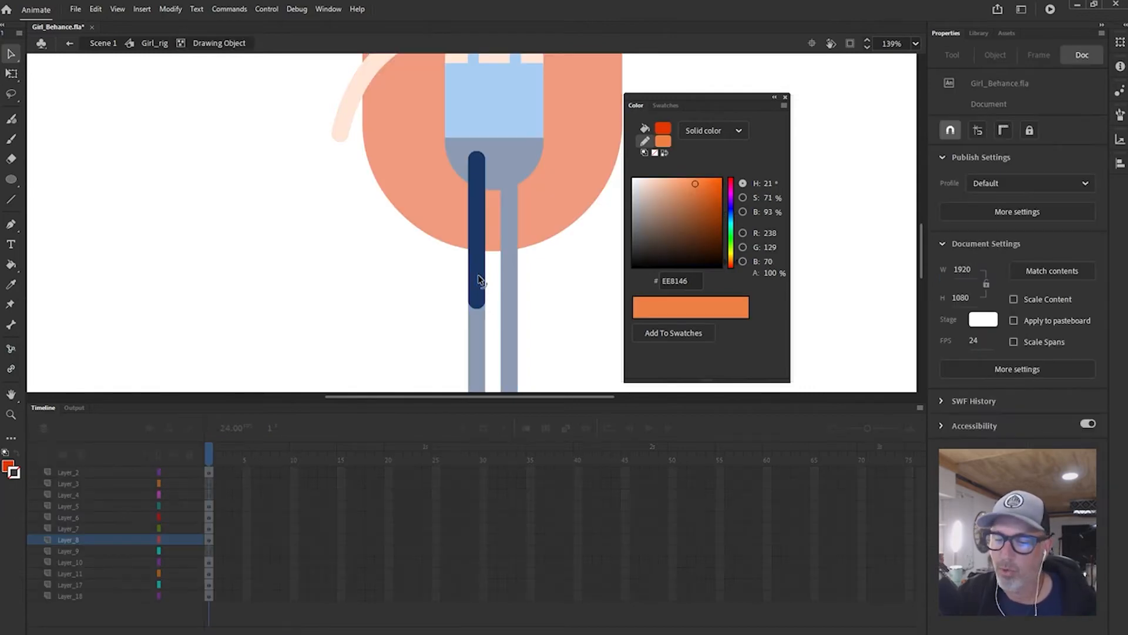
click(479, 281)
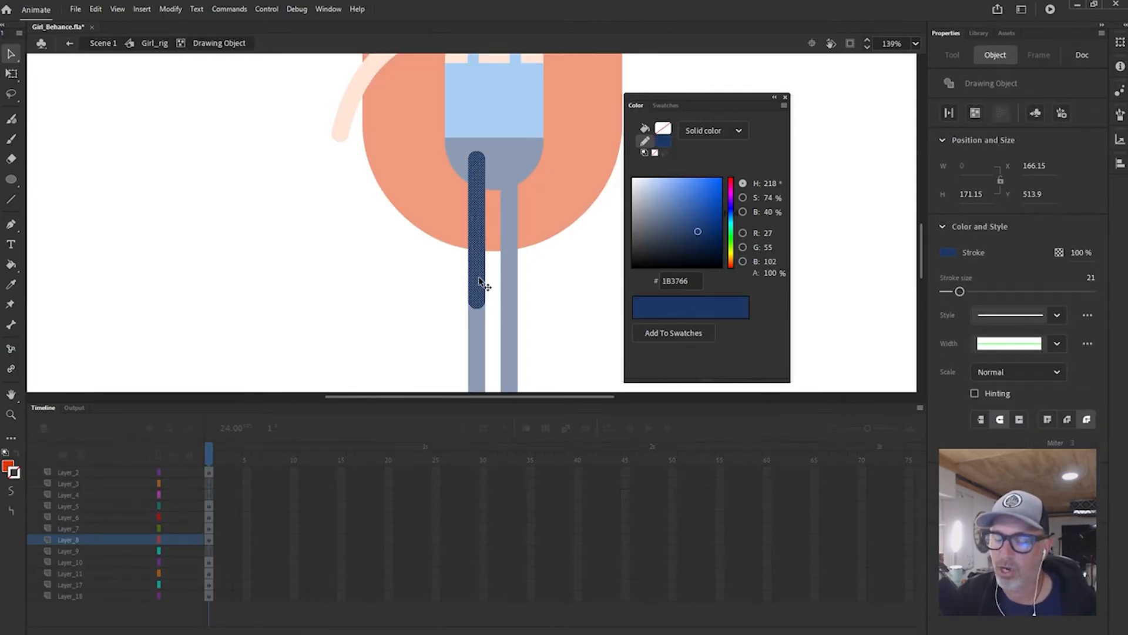
click(171, 9)
mouse_move(198, 125)
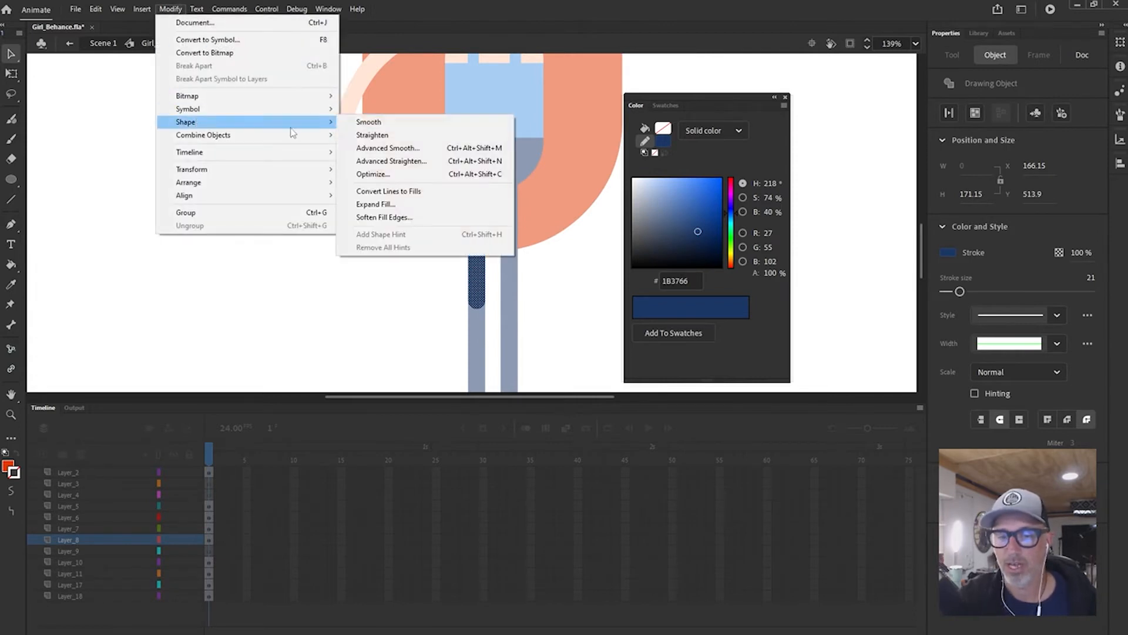
click(416, 191)
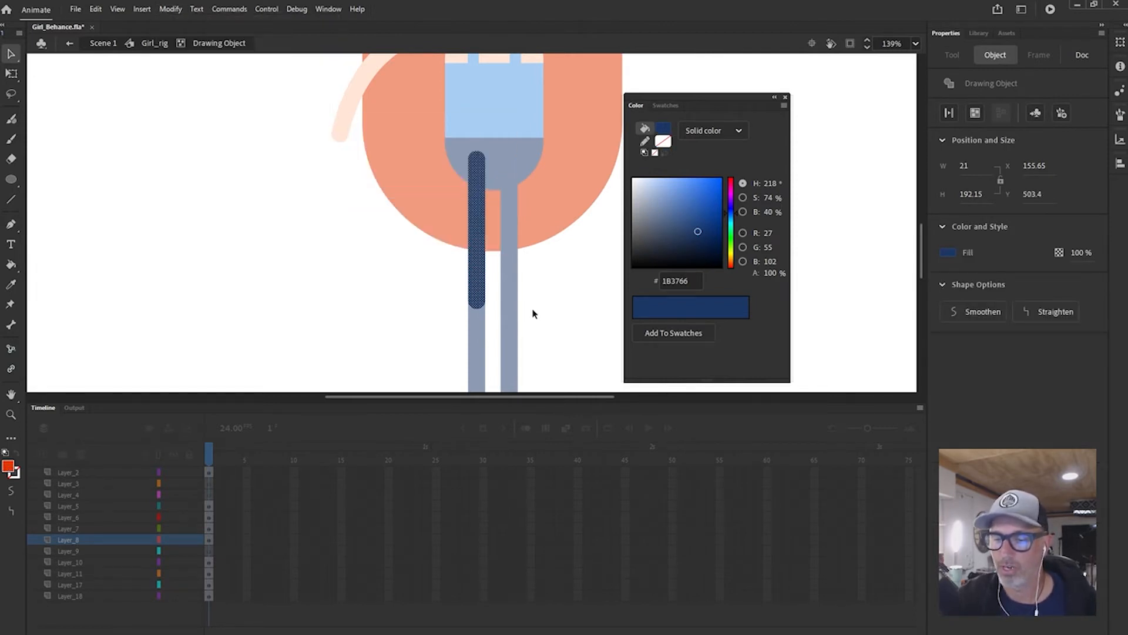
key(q)
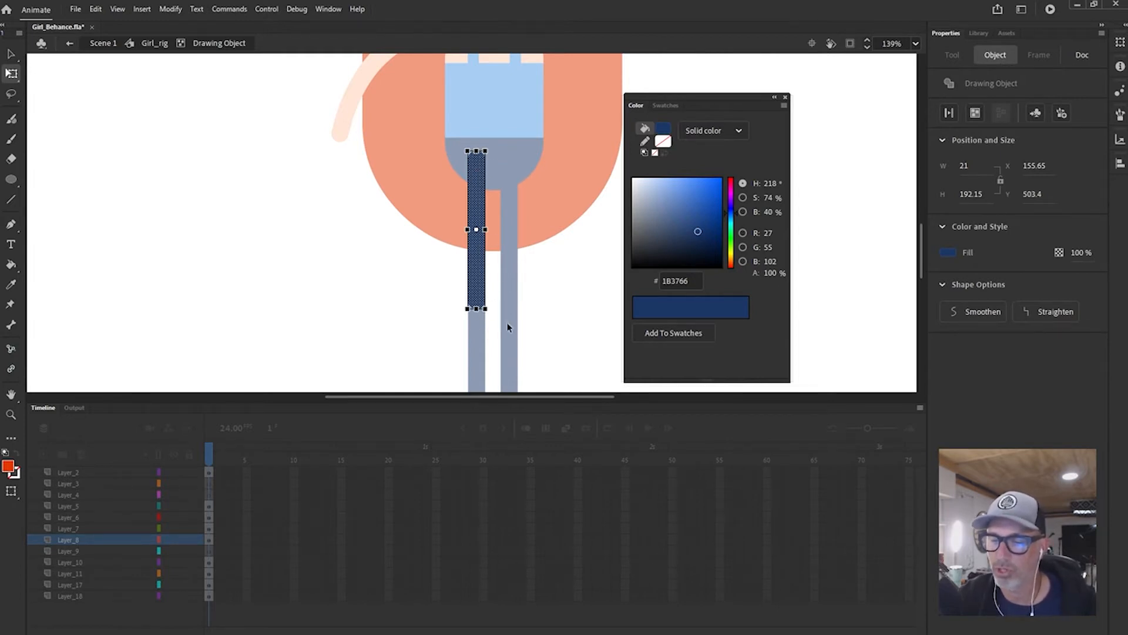
click(527, 341)
key(v)
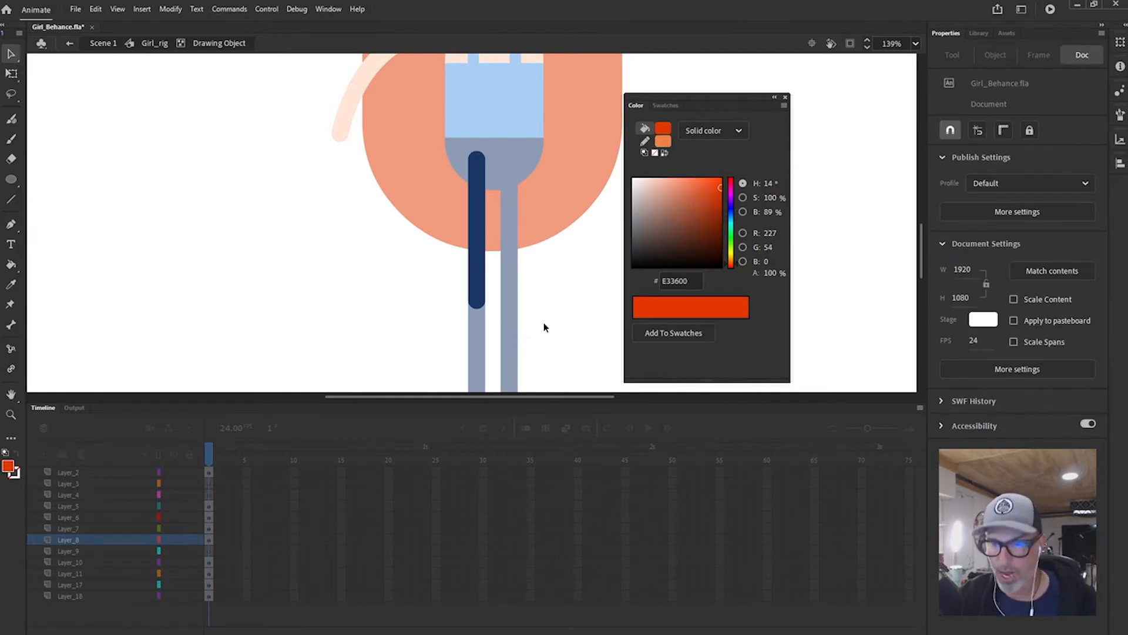
double_click(544, 328)
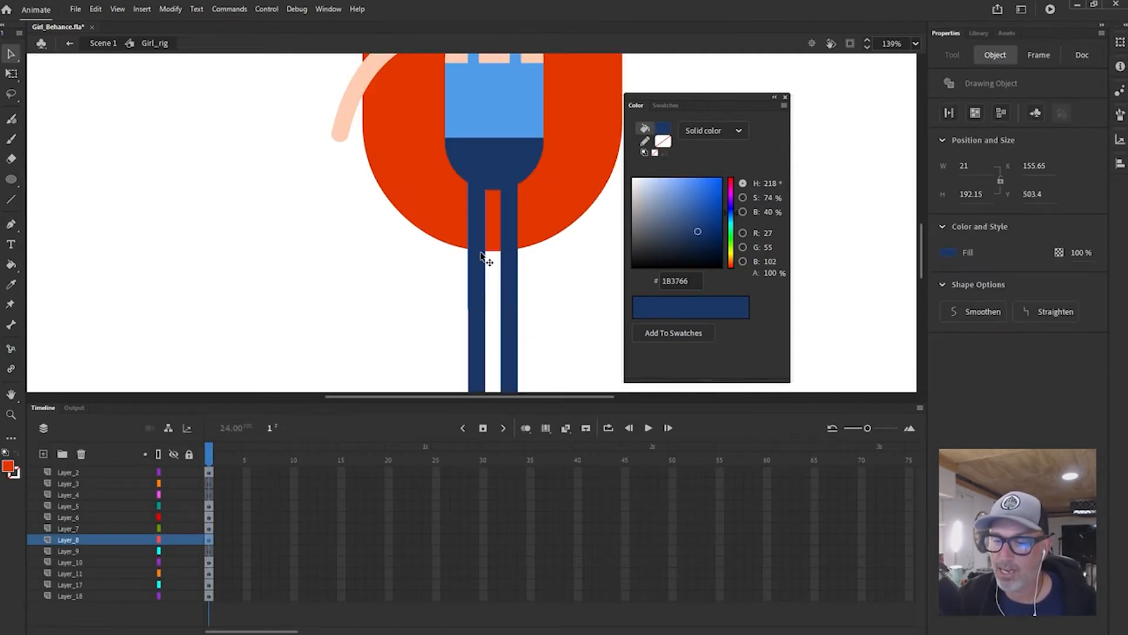
Compare the upper and lower segments of both legs, and examine the transform bounds of the converted Layer_8 segment
click(478, 340)
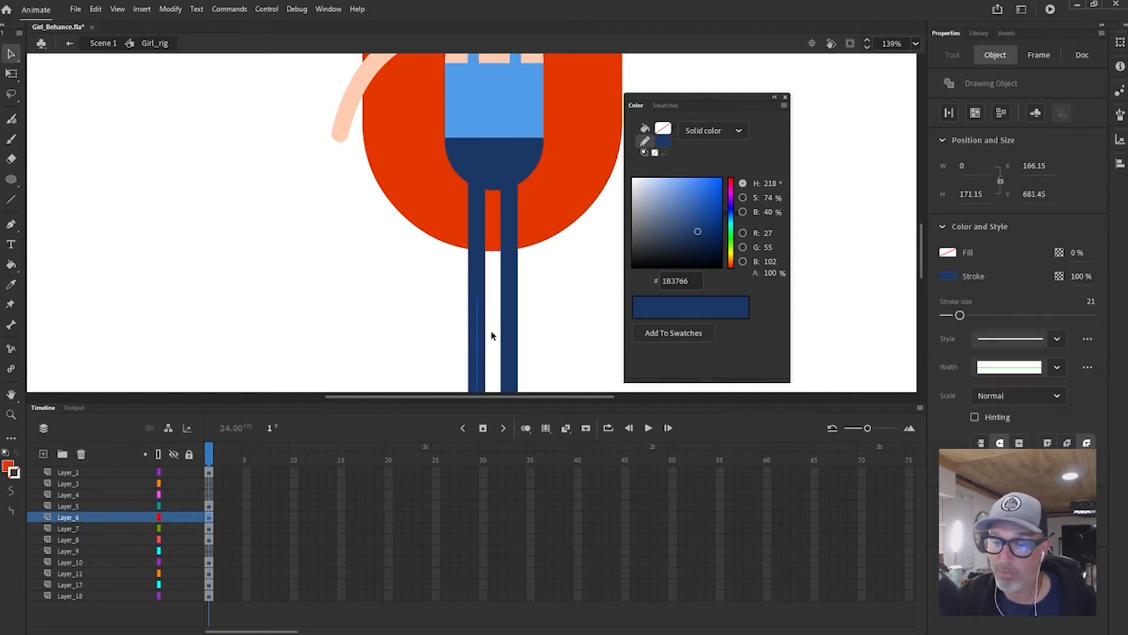
click(510, 258)
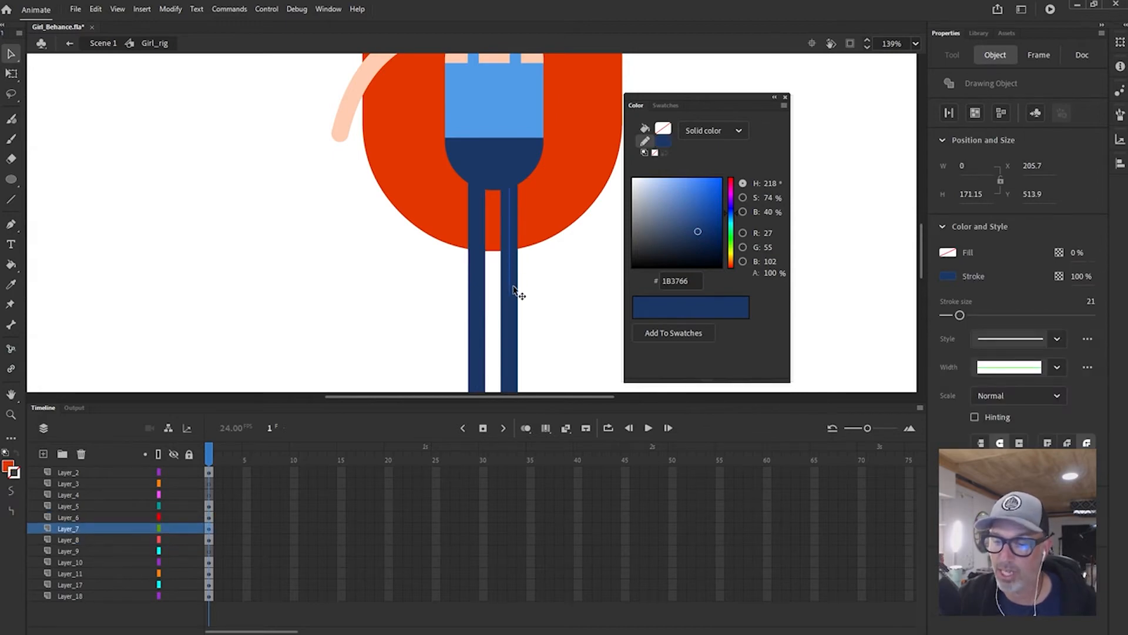
click(511, 327)
click(510, 263)
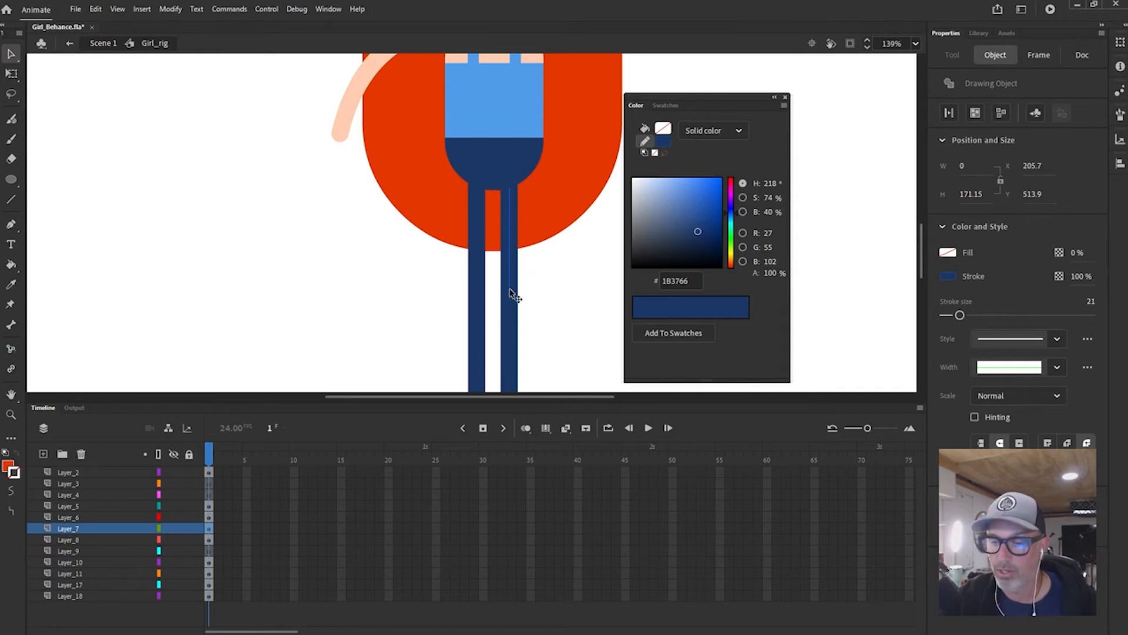
click(480, 256)
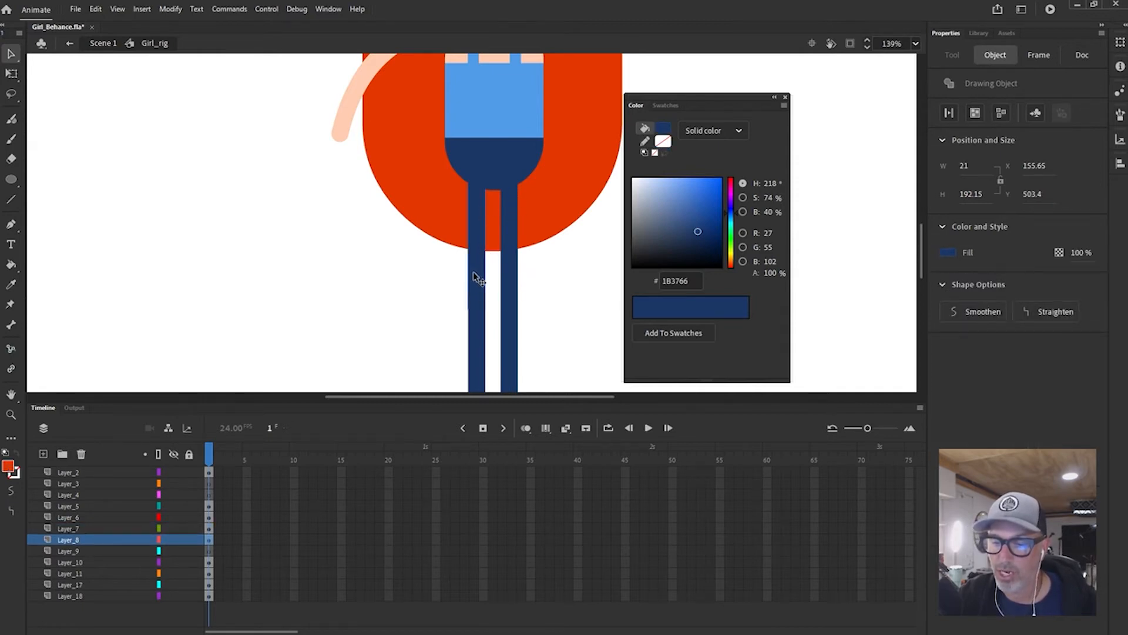
key(z)
click(477, 222)
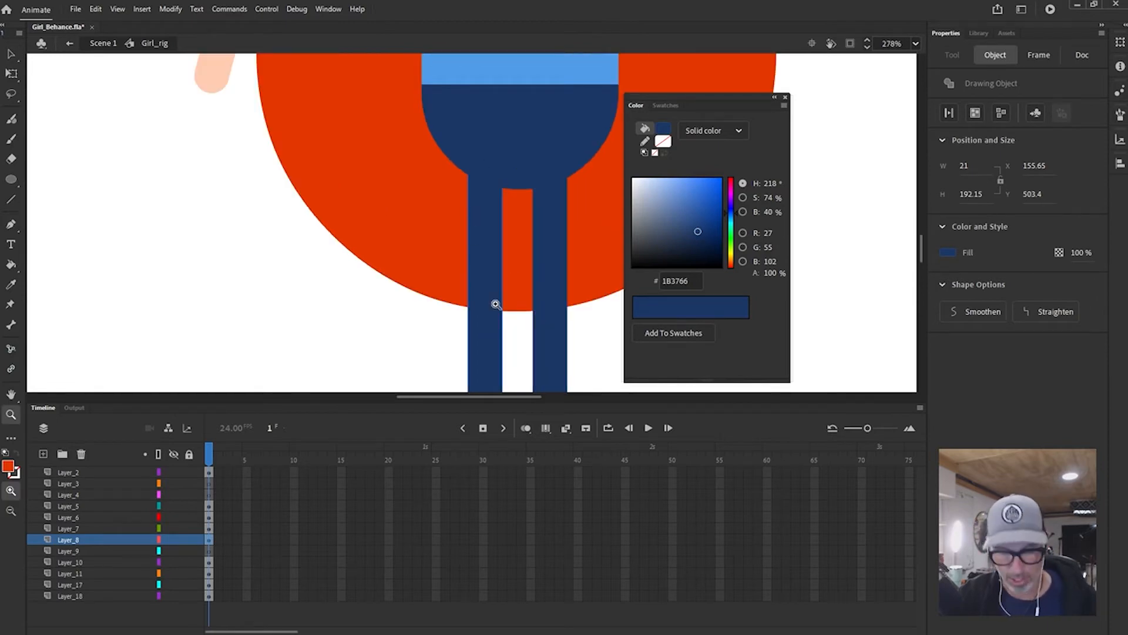
key(v)
key(q)
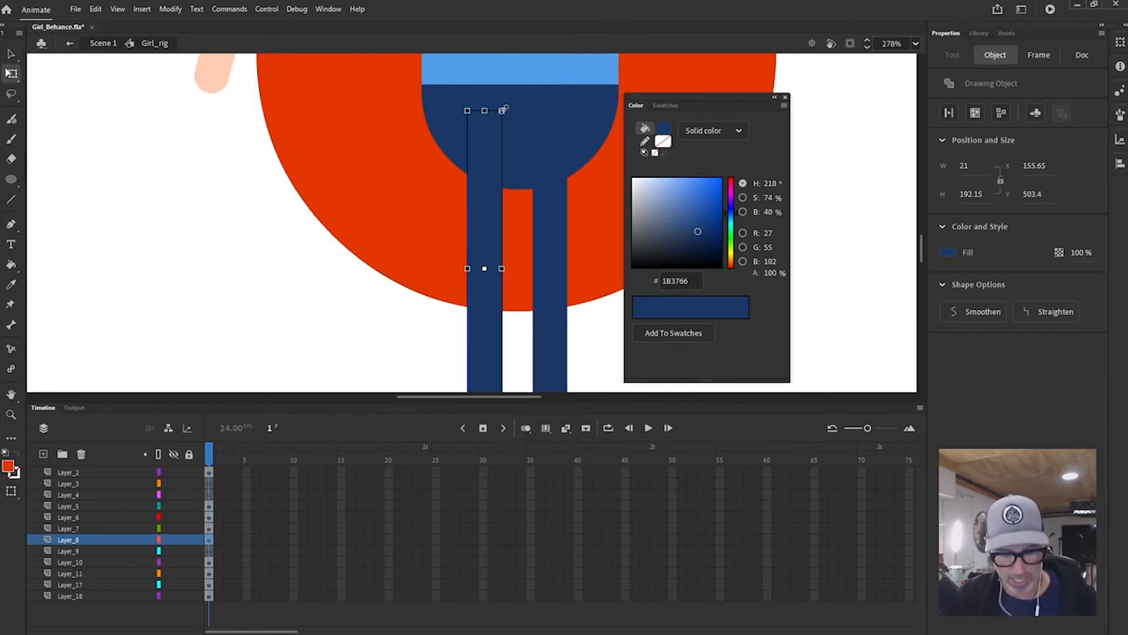
click(556, 238)
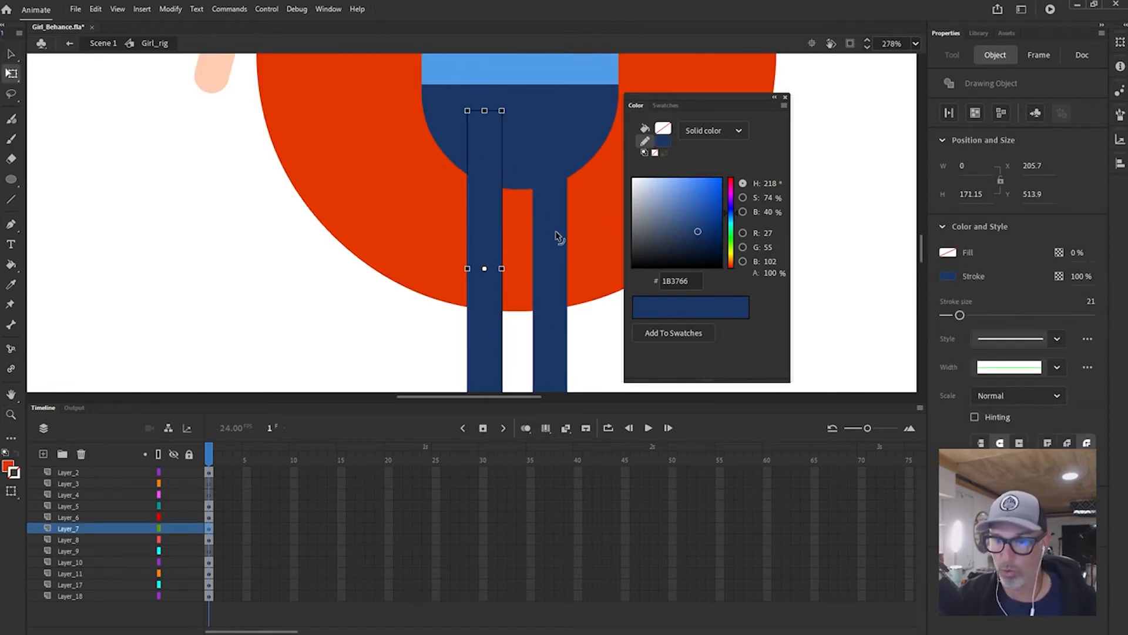
Convert the filled upper leg segment on Layer_8 to a graphic symbol named Leg
click(586, 304)
key(ctrl+minus)
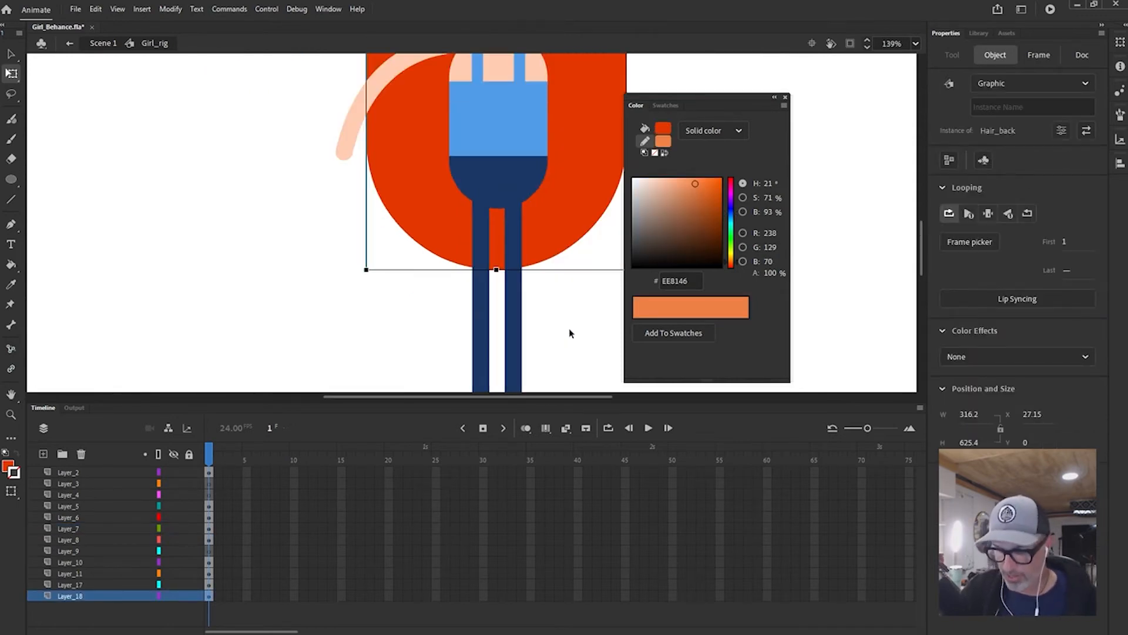
key(v)
click(487, 272)
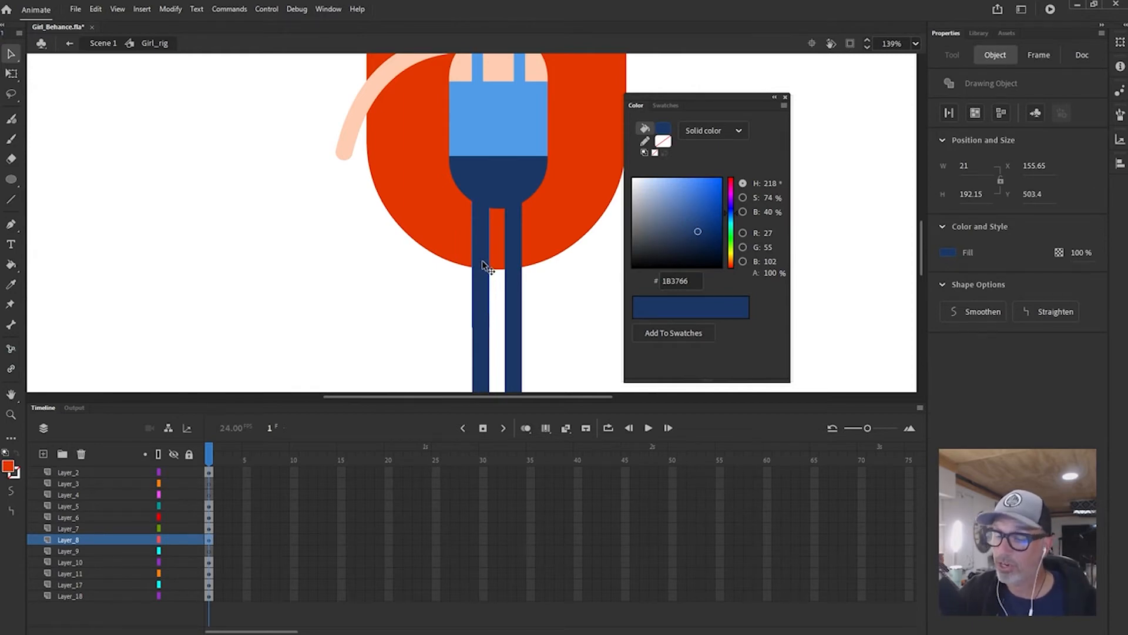
key(F8)
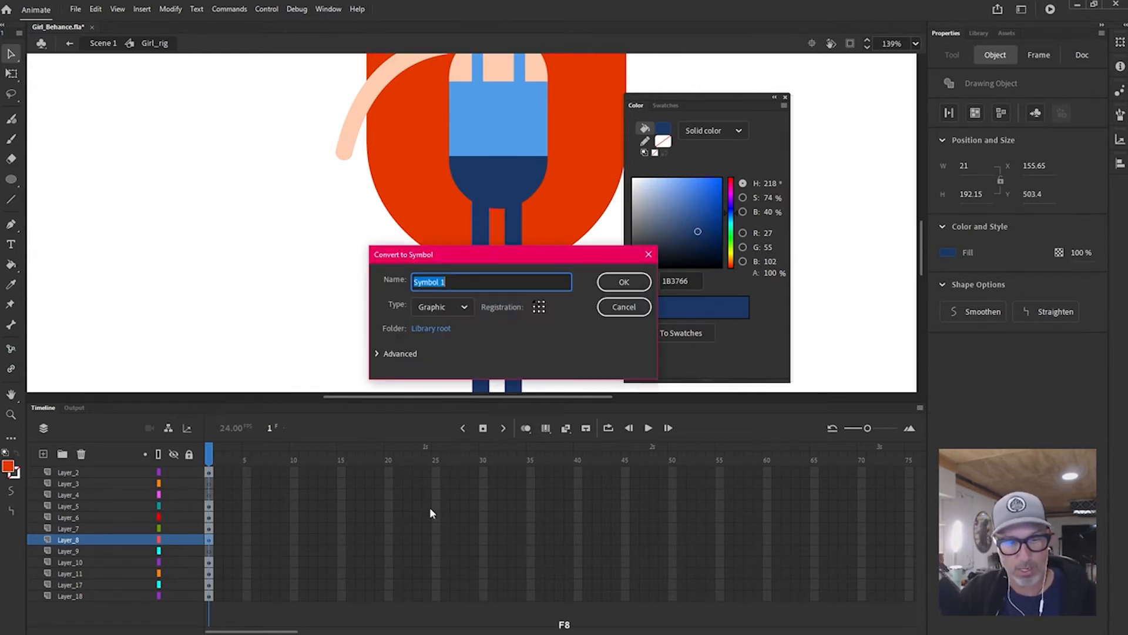
text(Leg)
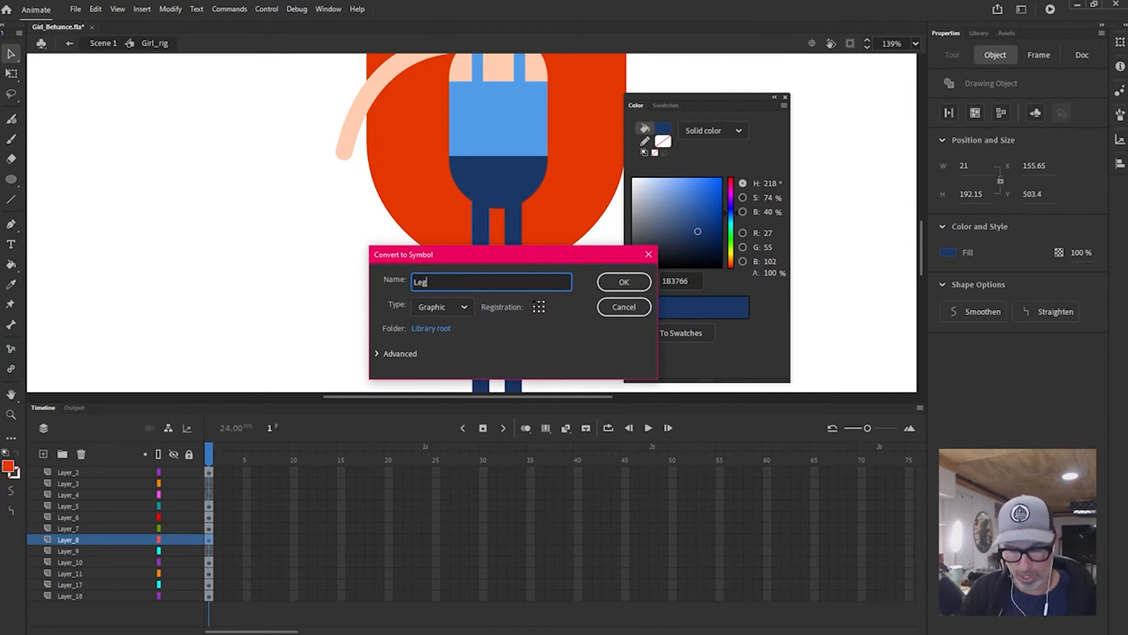
click(625, 282)
Delete the other three leg segments, leaving only the Leg symbol on Layer_8
click(520, 272)
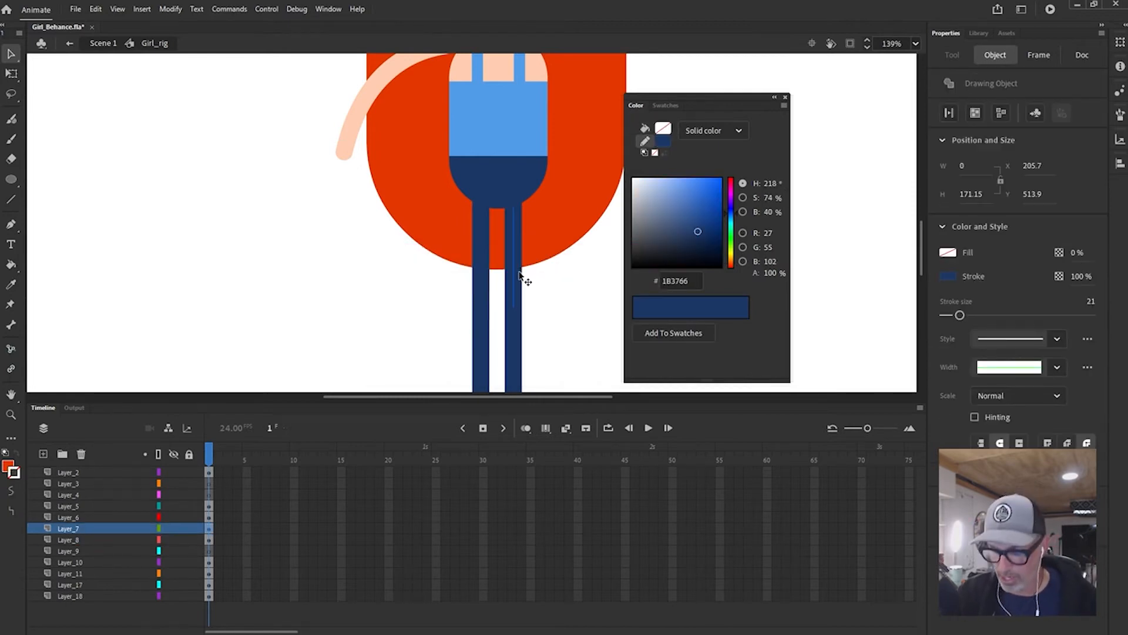
key(Delete)
click(519, 353)
key(Delete)
click(486, 356)
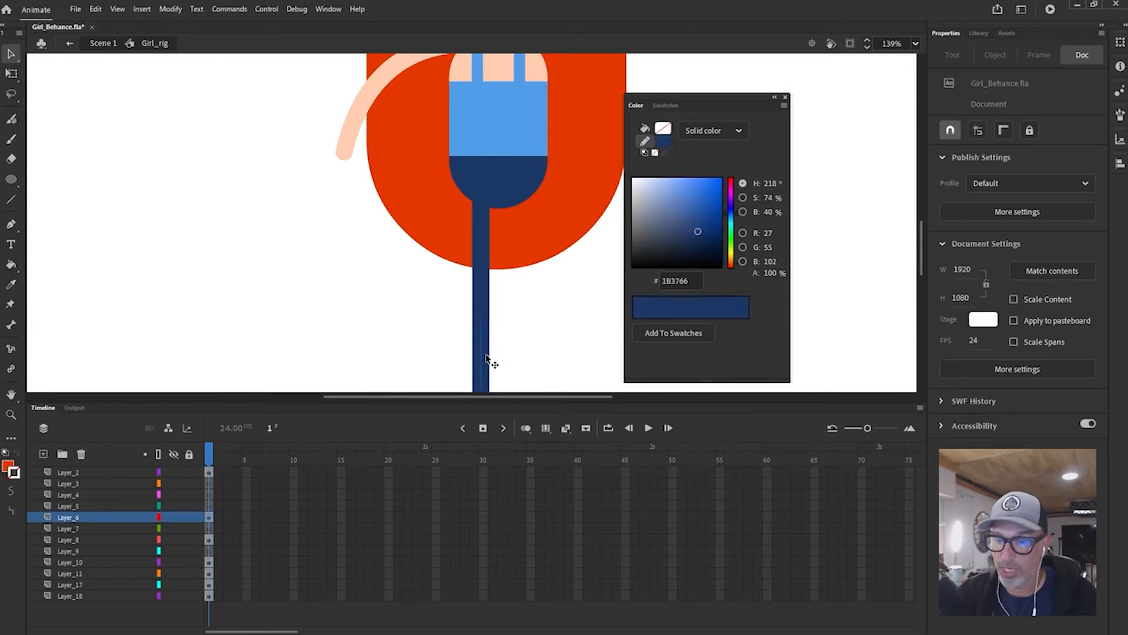
key(Delete)
Duplicate the Leg symbol beside itself, then copy the pair below to form both lower segments, overlapping them at the knees
click(486, 283)
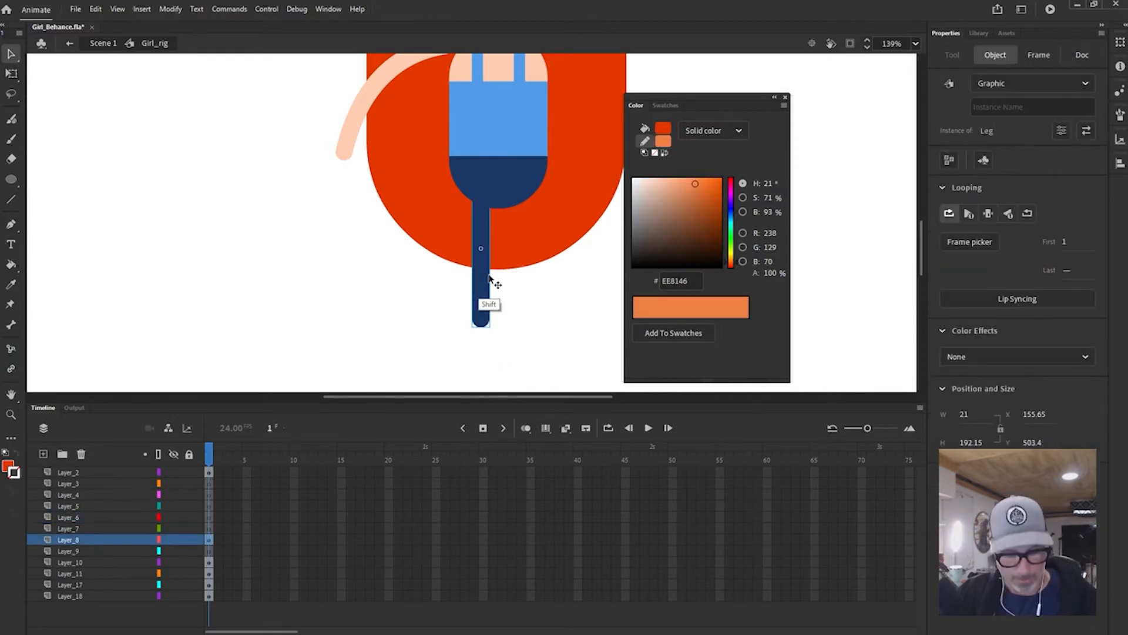
drag(486, 291, 516, 291)
drag(477, 362, 514, 329)
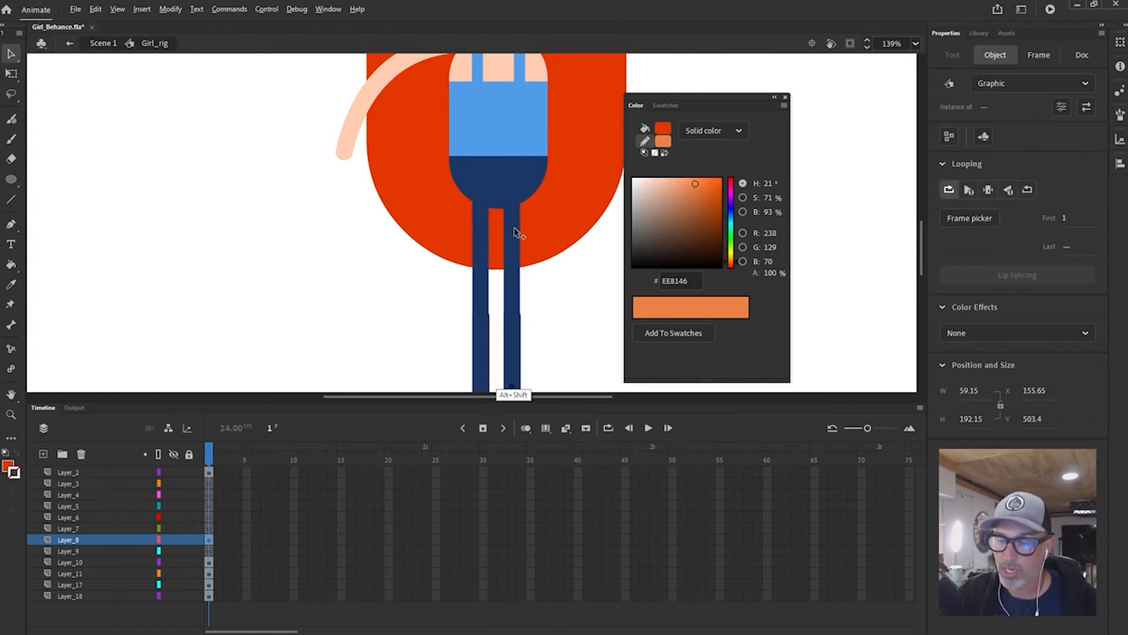
drag(521, 235, 521, 352)
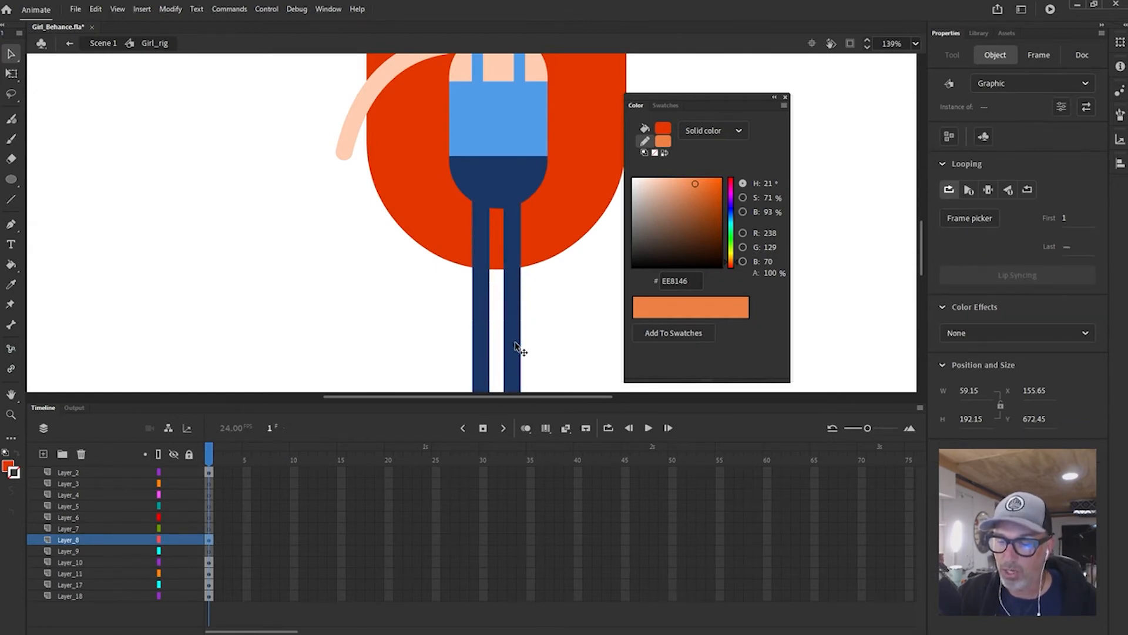
drag(515, 346, 524, 333)
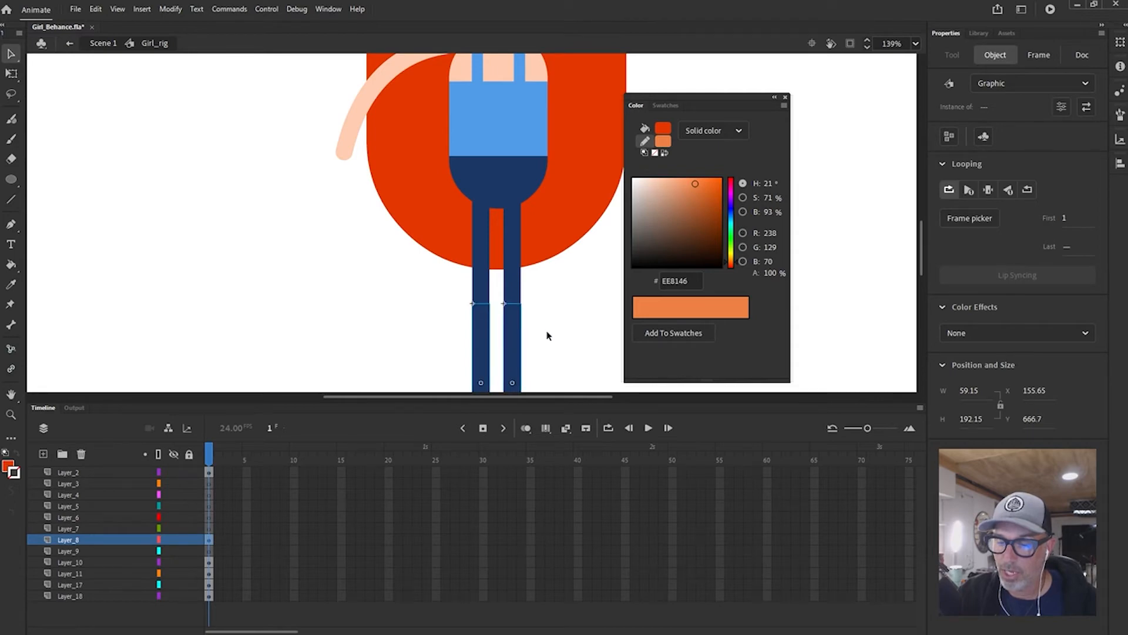
click(546, 336)
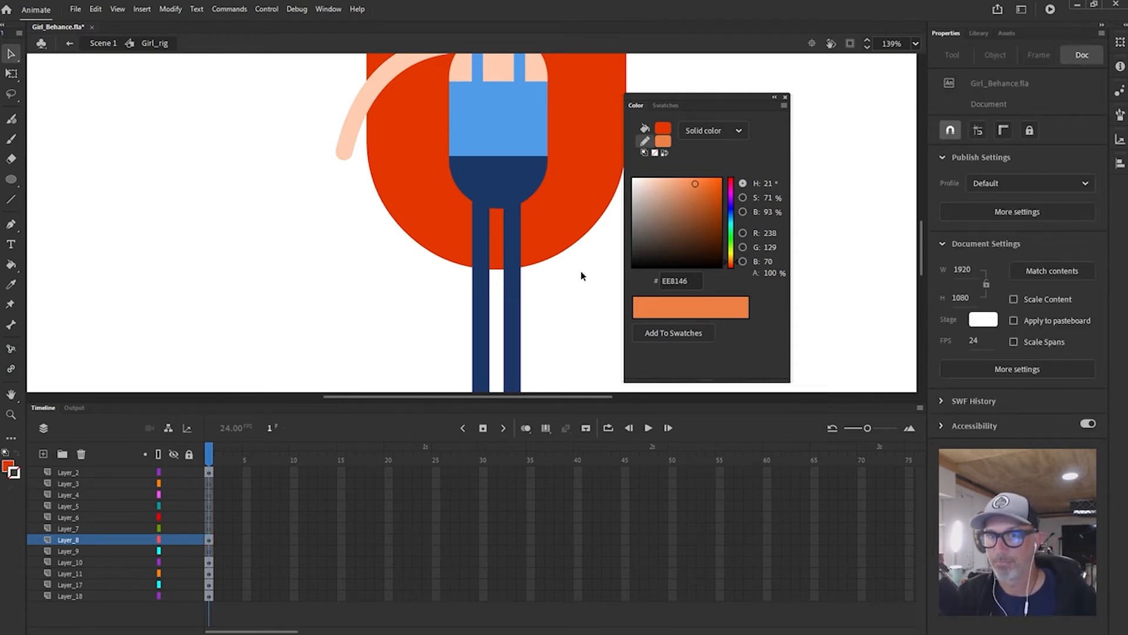
Delete the empty layers Layer_3, Layer_4, Layer_5, Layer_6, Layer_7 and Layer_9
click(129, 484)
click(81, 453)
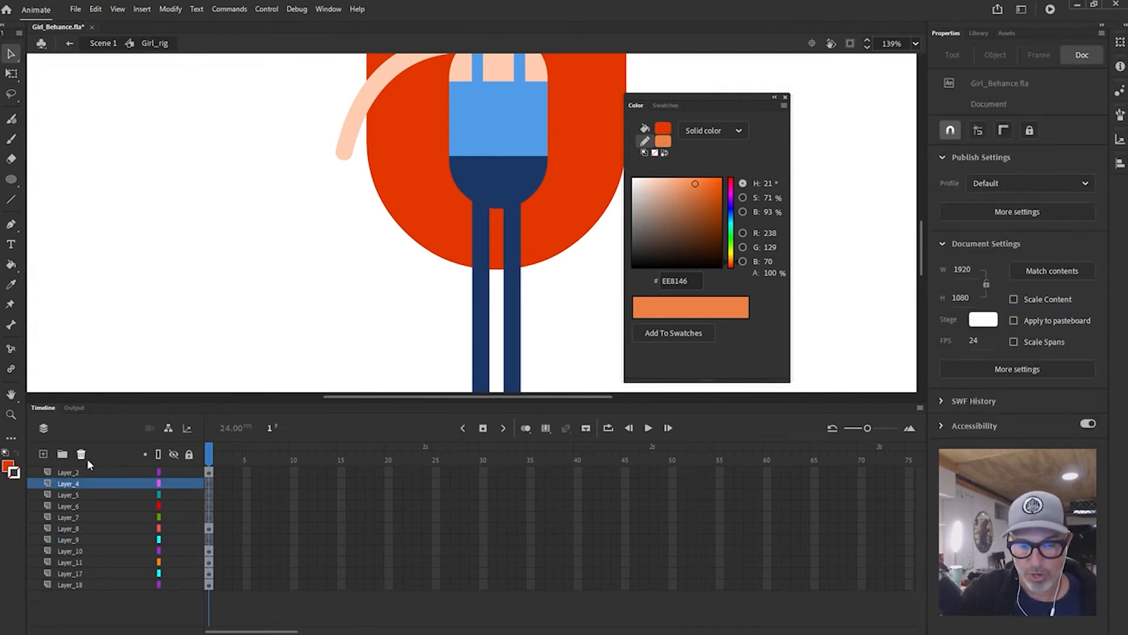
click(82, 454)
click(82, 453)
click(81, 453)
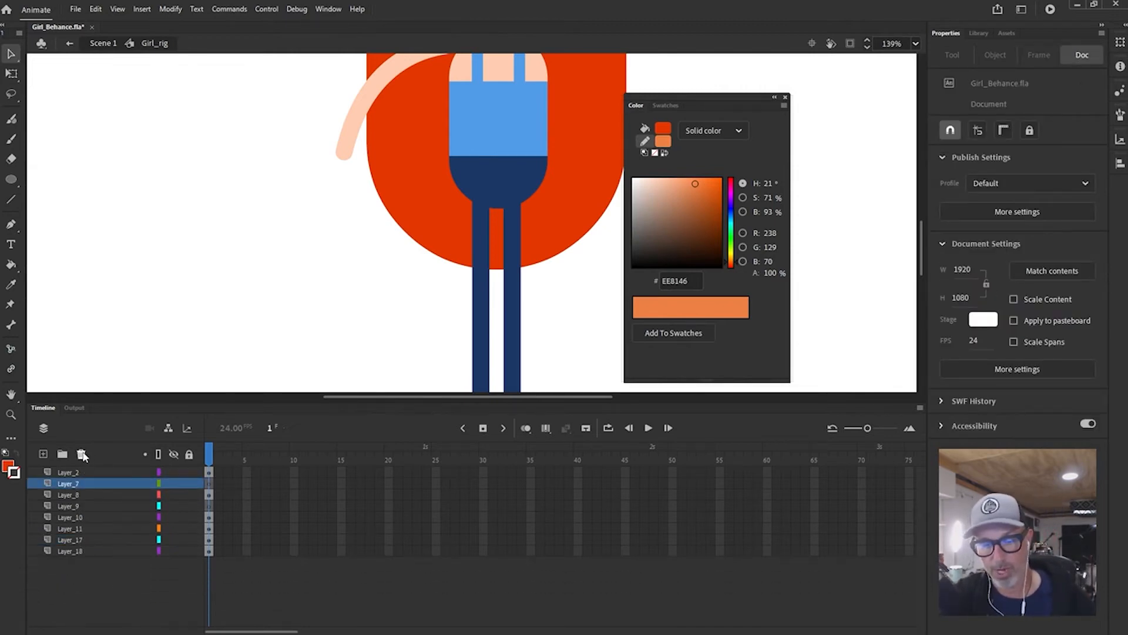
click(82, 454)
click(99, 494)
click(82, 454)
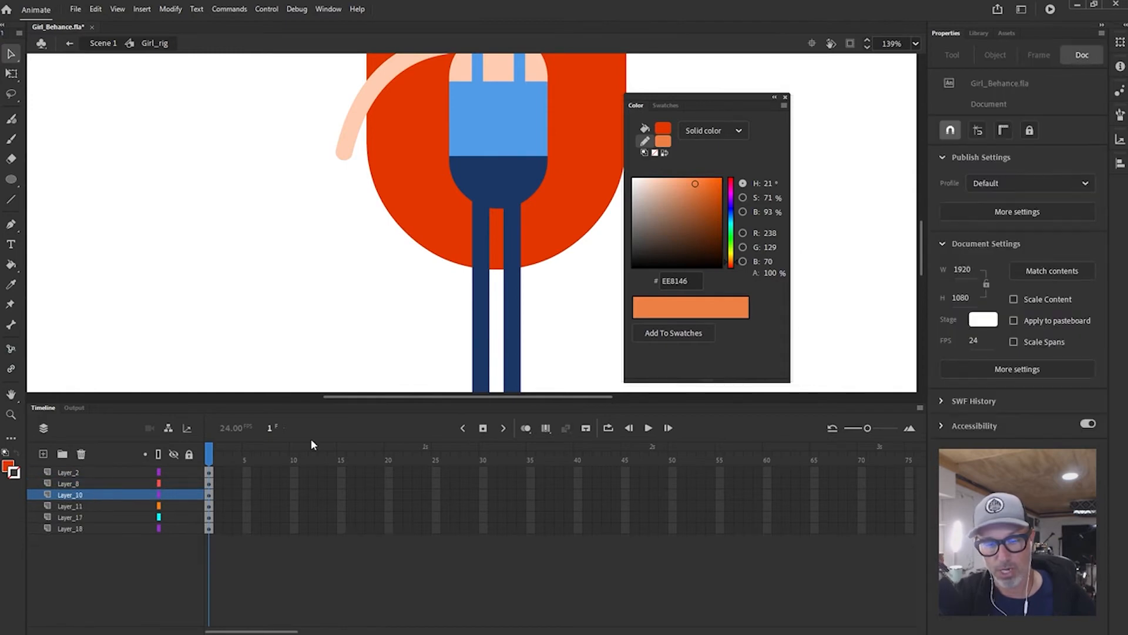
Cut all of the girl's parts and paste them in place together on frame 1 of Layer_2
key(ctrl+minus)
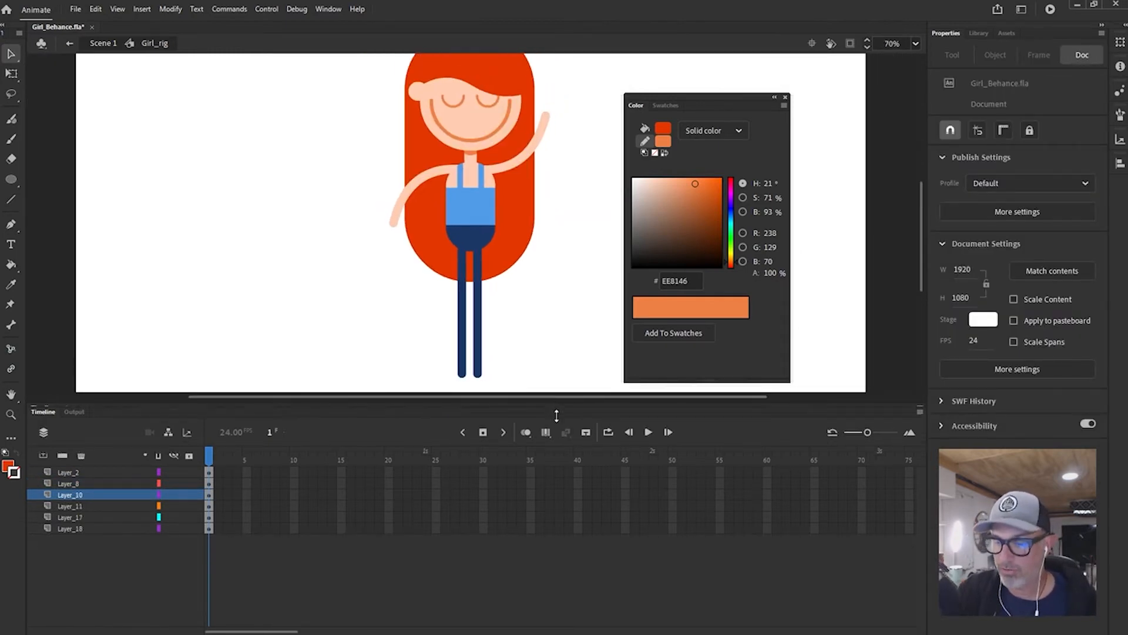
drag(556, 402, 555, 483)
drag(701, 97, 781, 106)
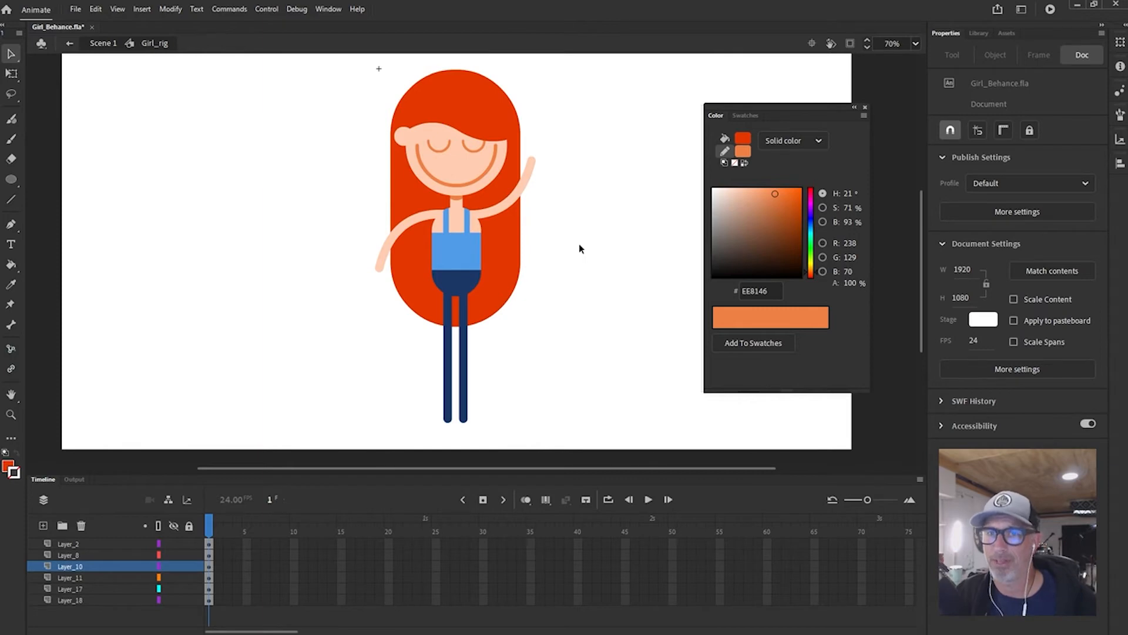
drag(325, 71, 590, 436)
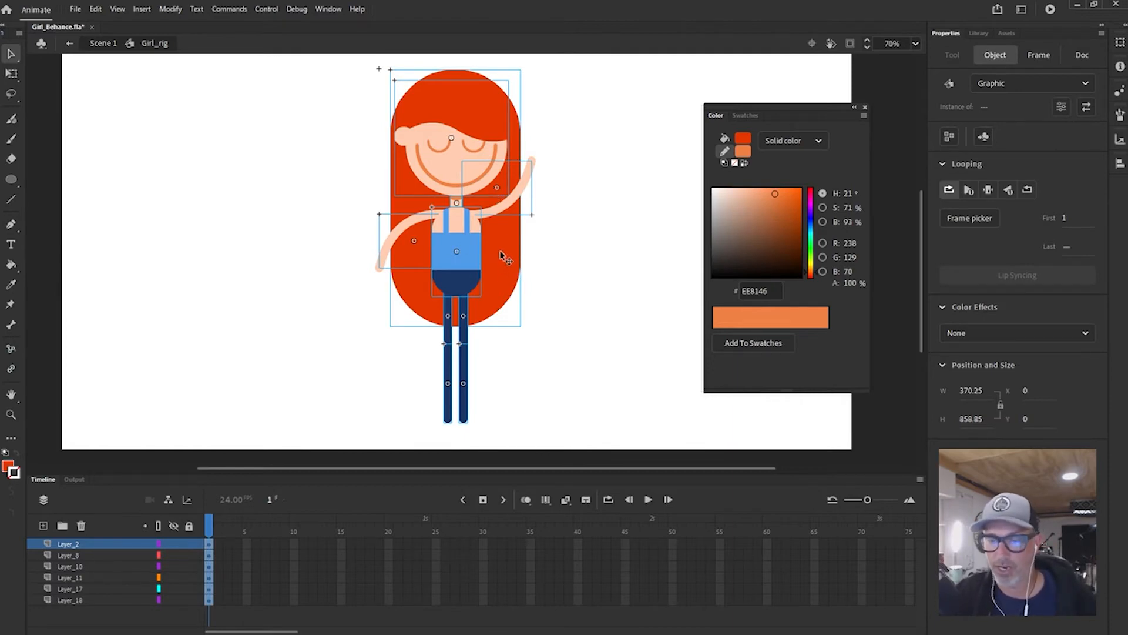
key(Delete)
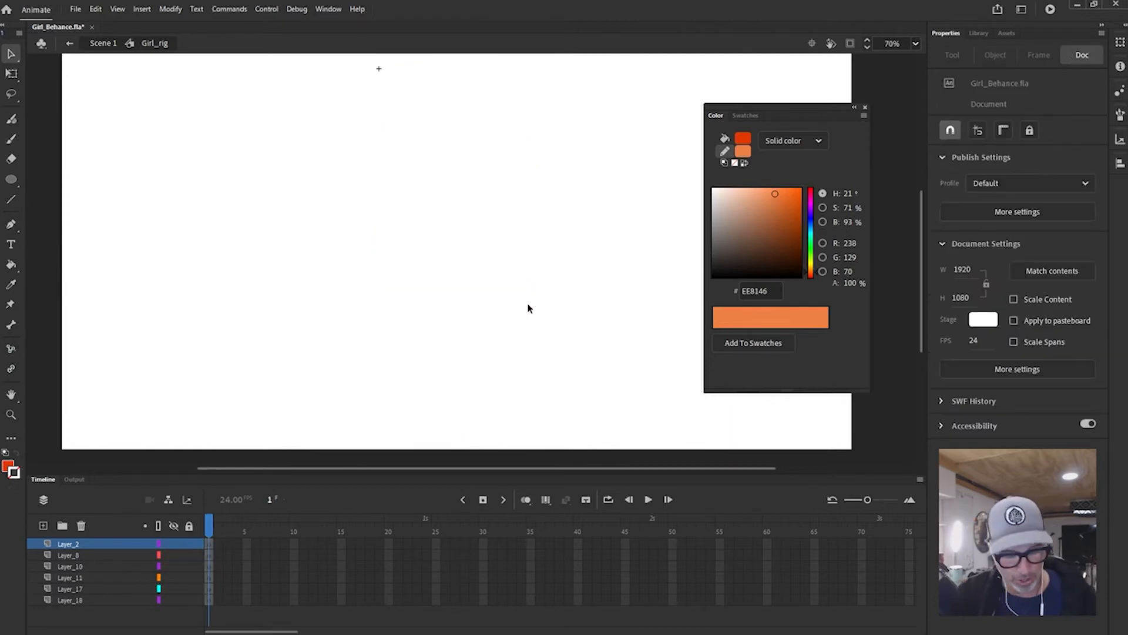
click(210, 546)
key(ctrl+z)
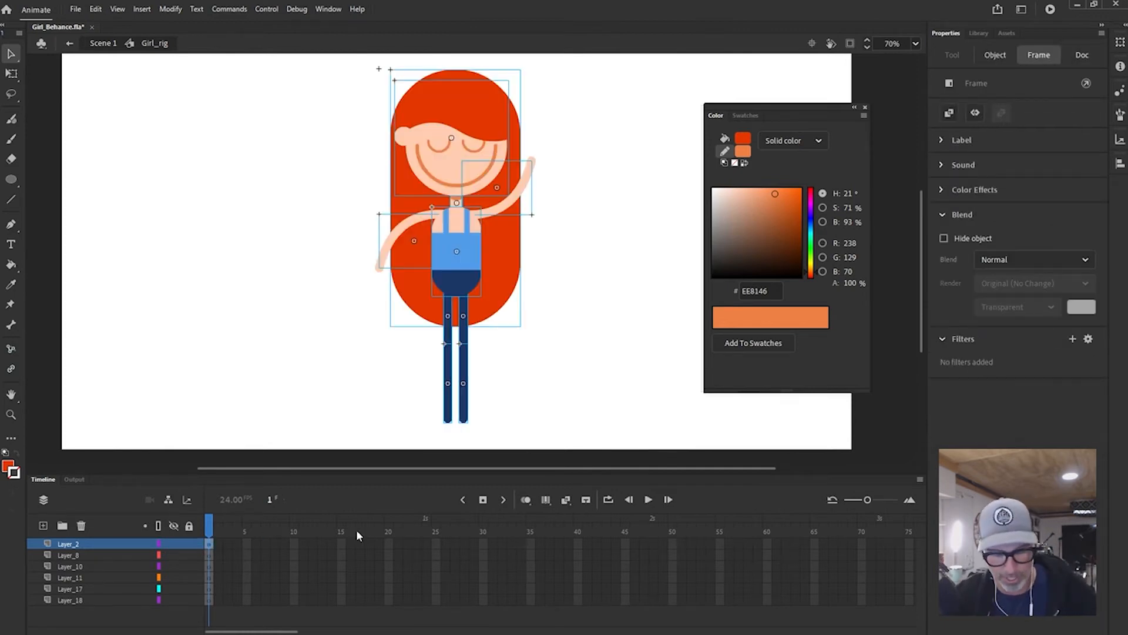
Delete the emptied layers from Layer_8 through Layer_18
click(118, 554)
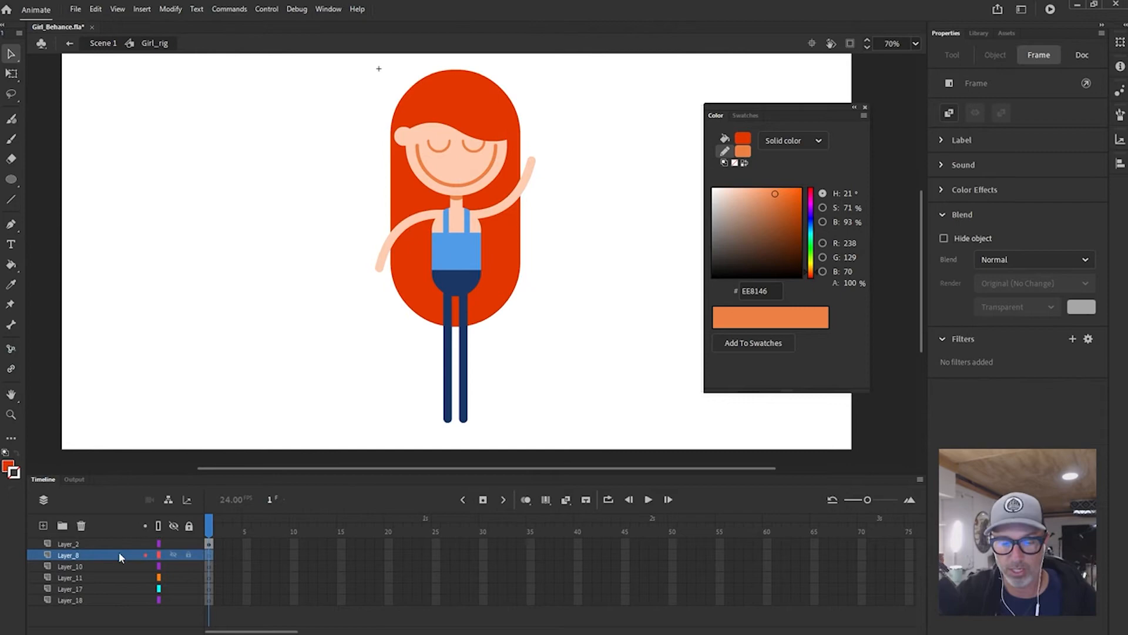
shift+click(119, 597)
key(Delete)
Select all the symbols on Layer_2 and distribute them to separate layers
click(210, 545)
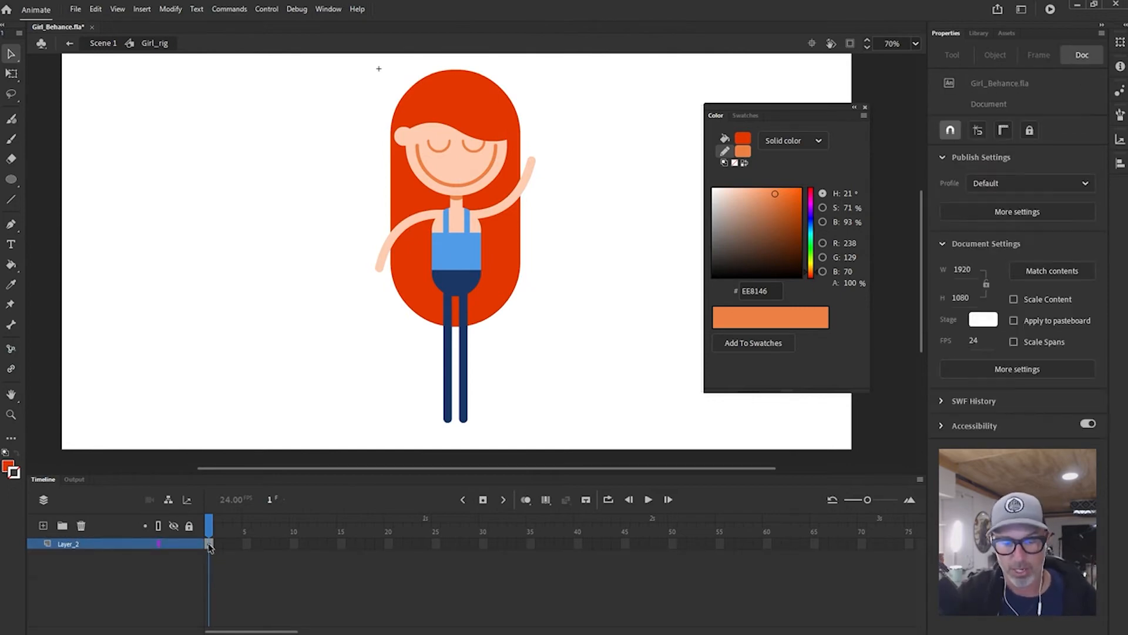
right_click(491, 240)
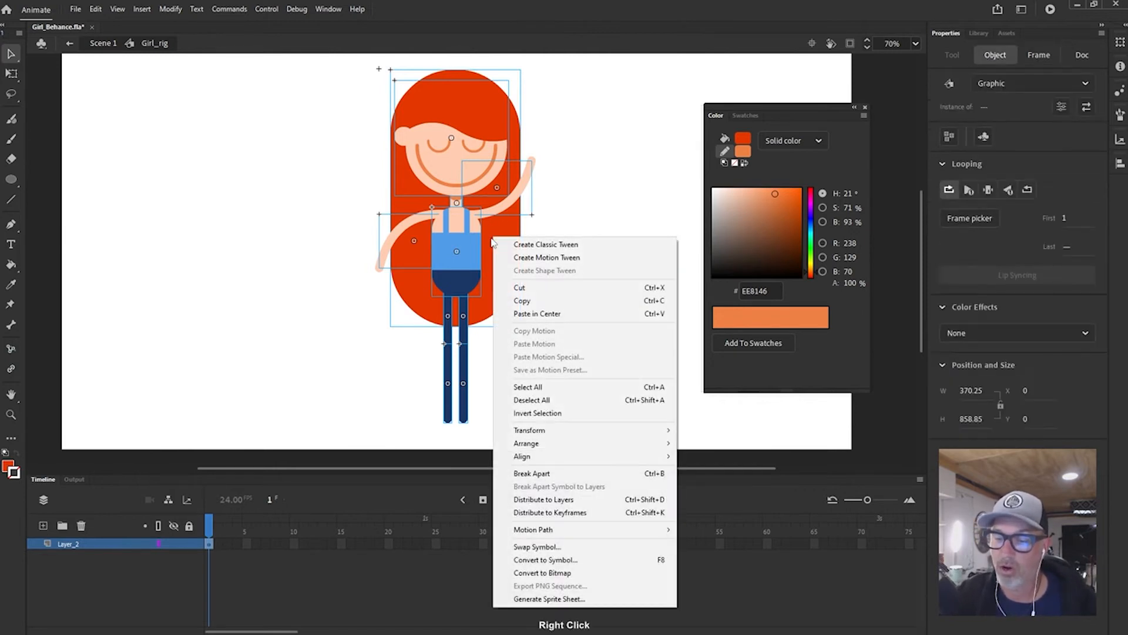
click(574, 499)
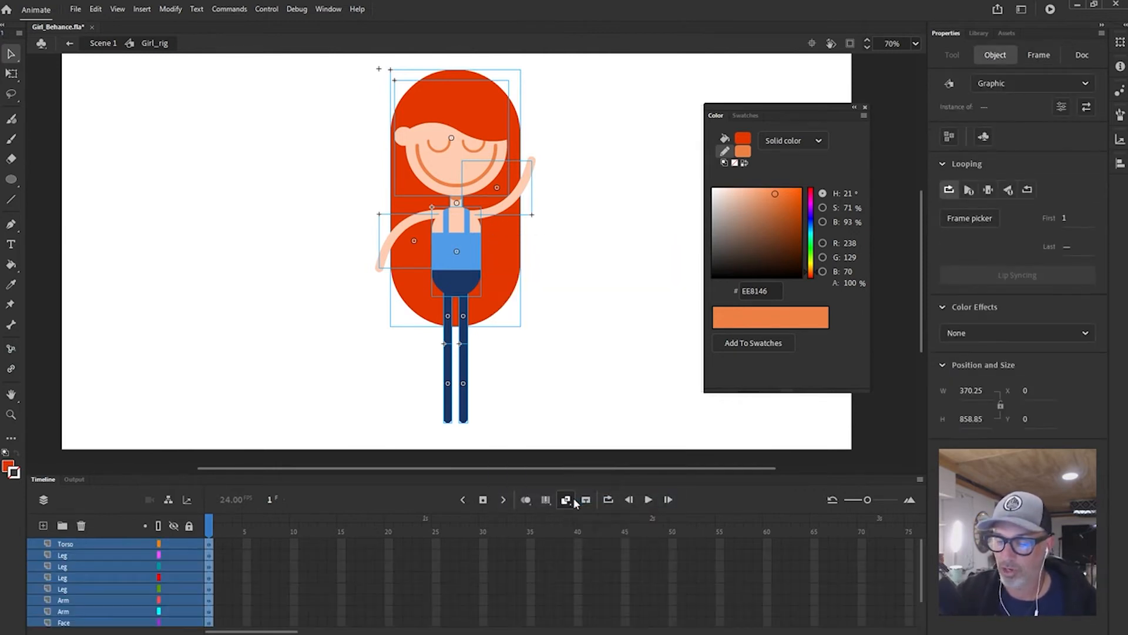
Check the distributed layers one by one to see which body part each of them holds
drag(563, 473, 579, 379)
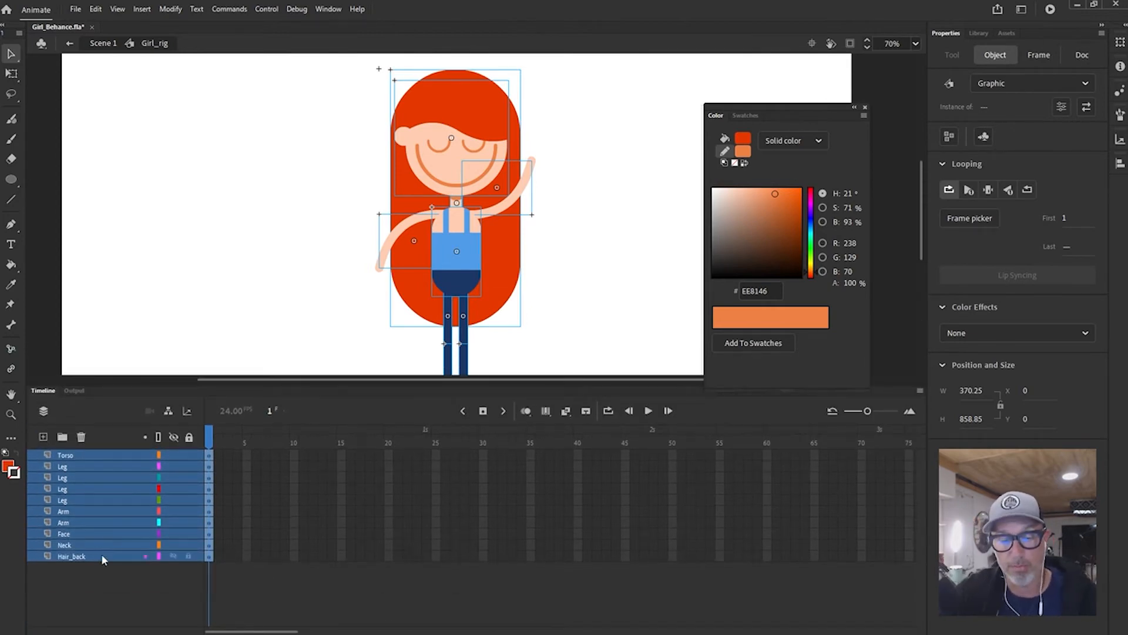
click(103, 455)
click(104, 466)
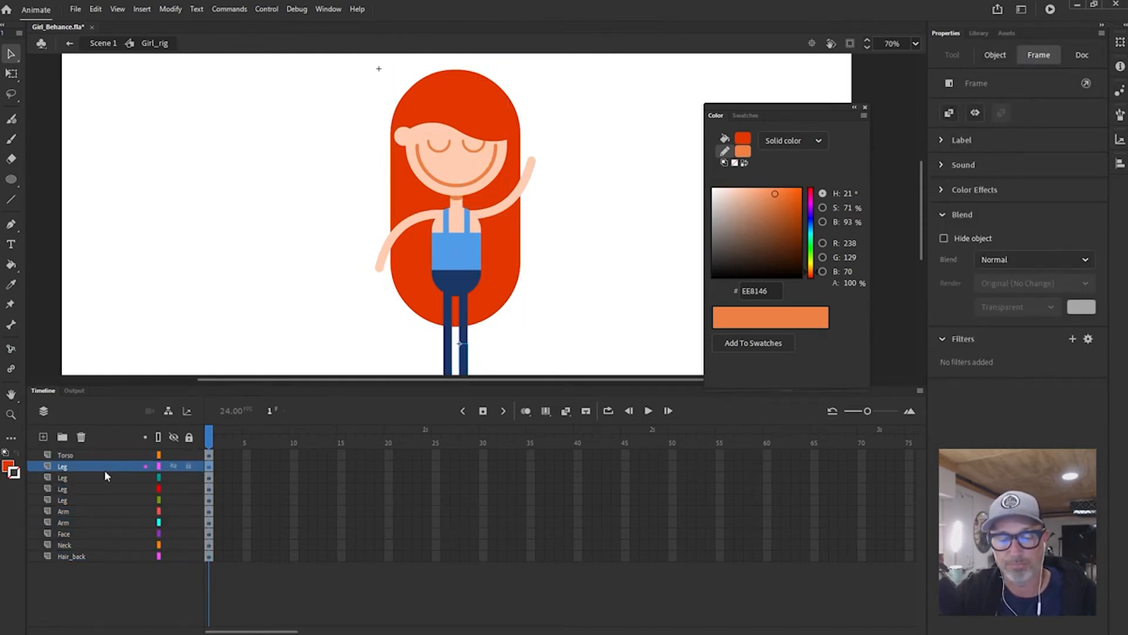
click(103, 477)
click(102, 488)
click(102, 500)
click(103, 510)
click(103, 545)
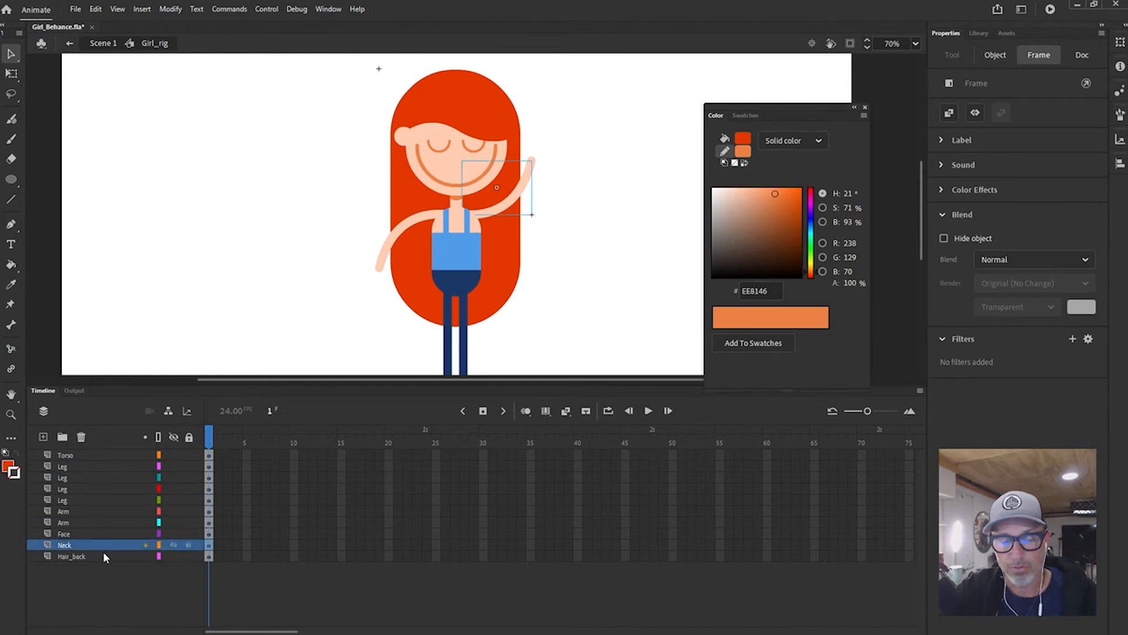
click(550, 333)
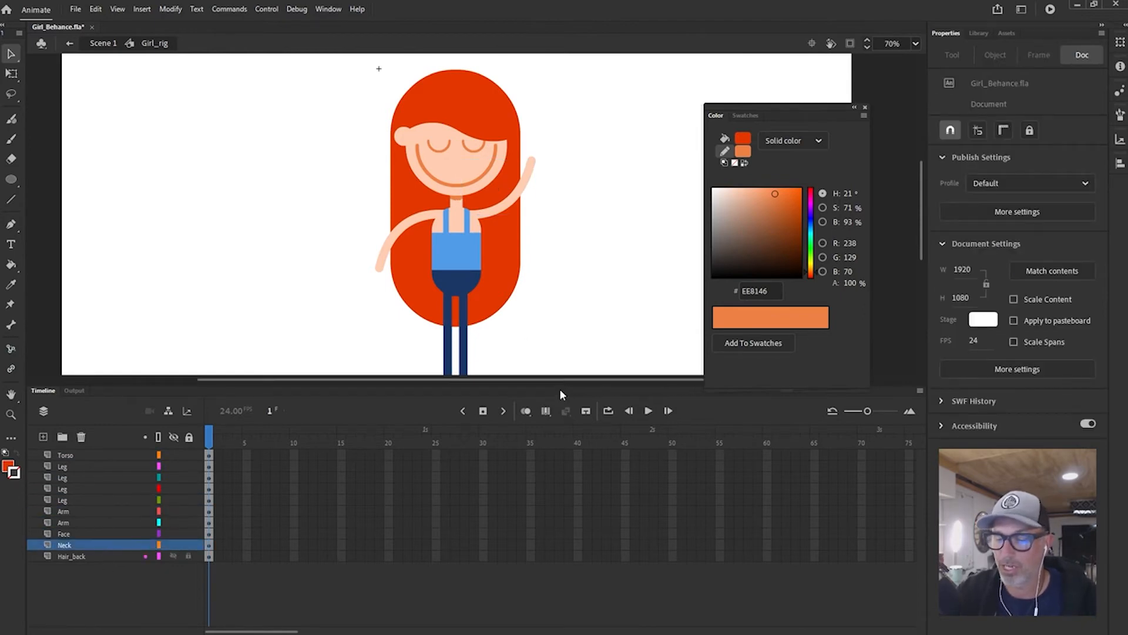
drag(566, 386, 563, 440)
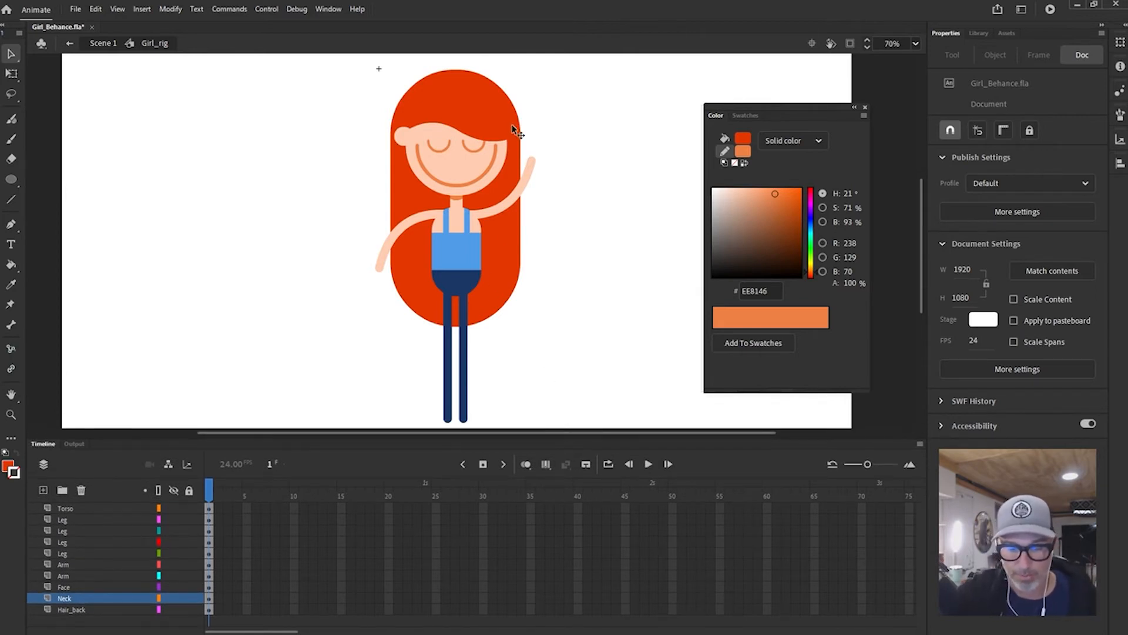
Examine the transform bounds and pivot points of the face, both arms and the torso
click(472, 159)
click(493, 204)
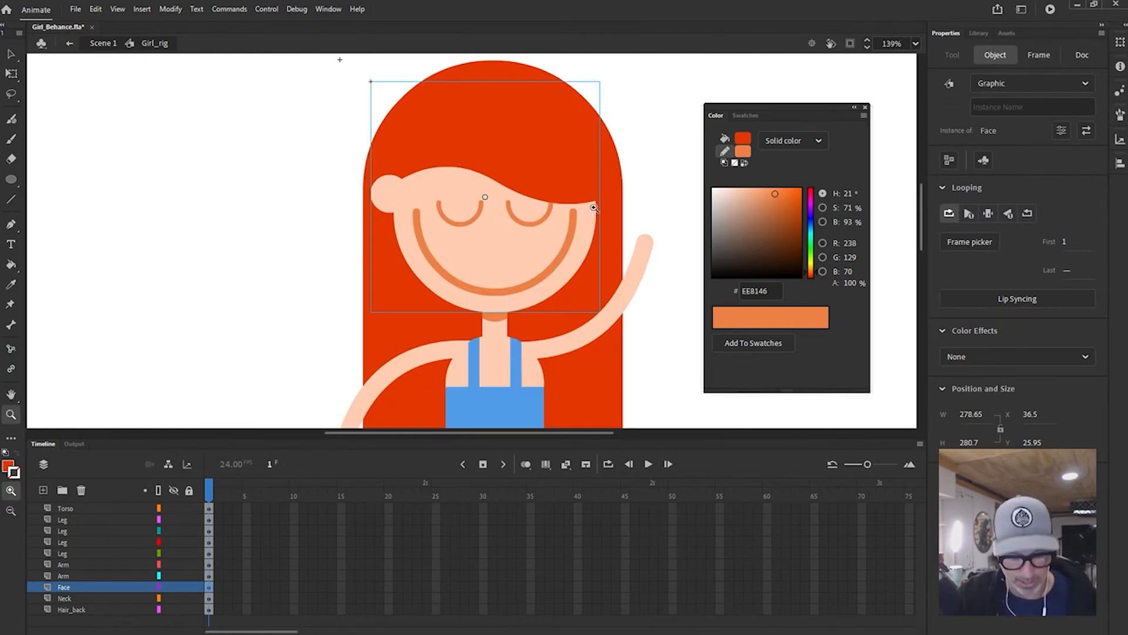
key(q)
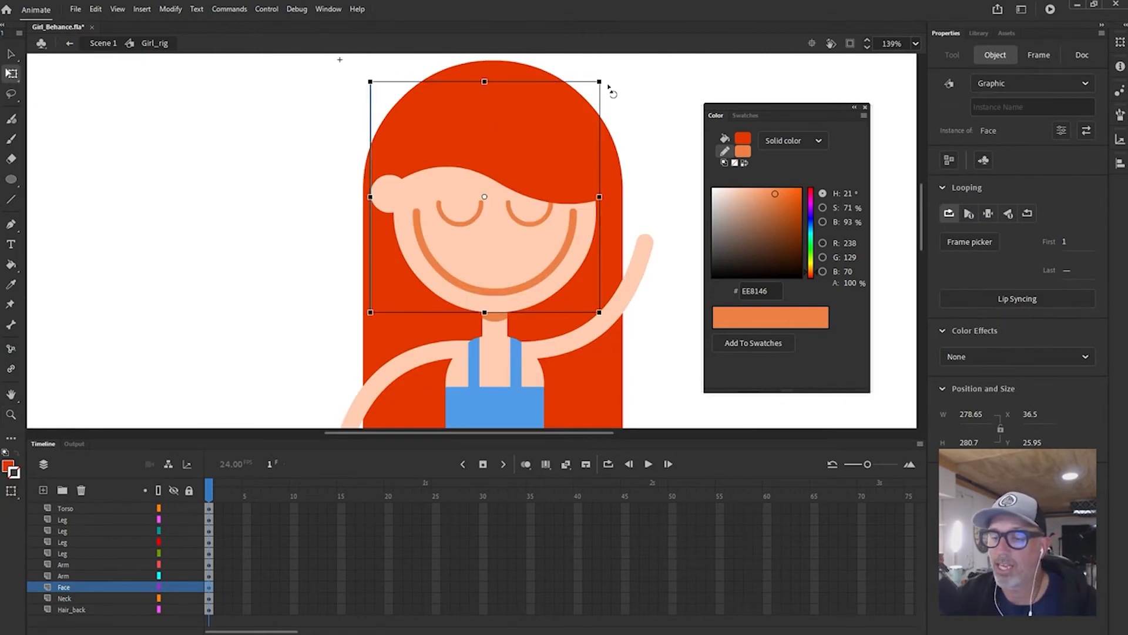
click(622, 112)
click(561, 154)
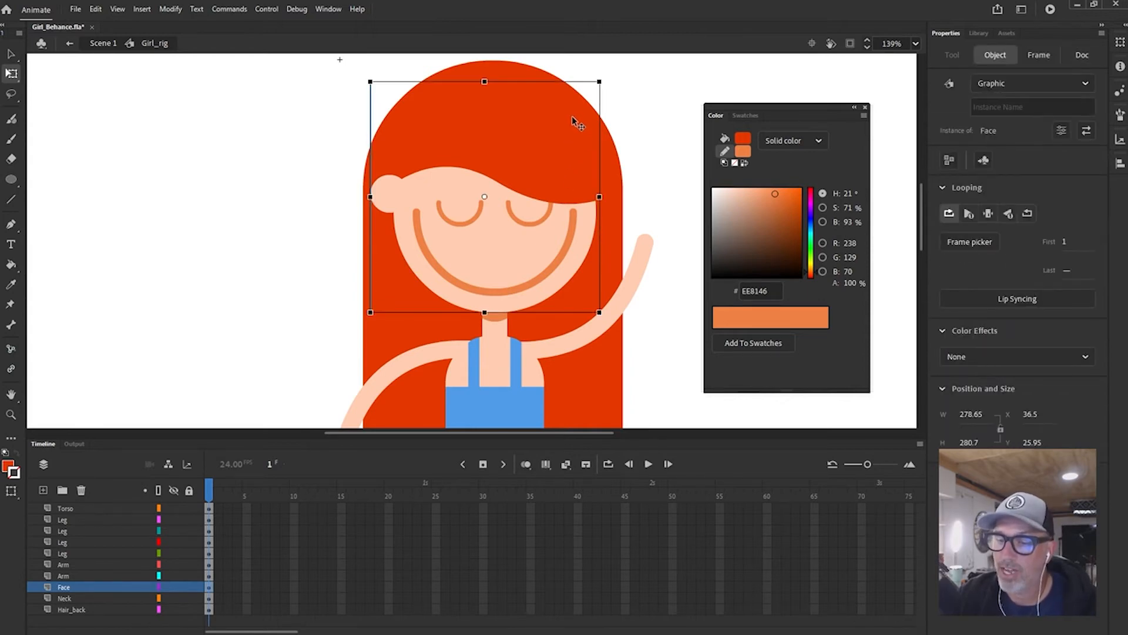
click(631, 287)
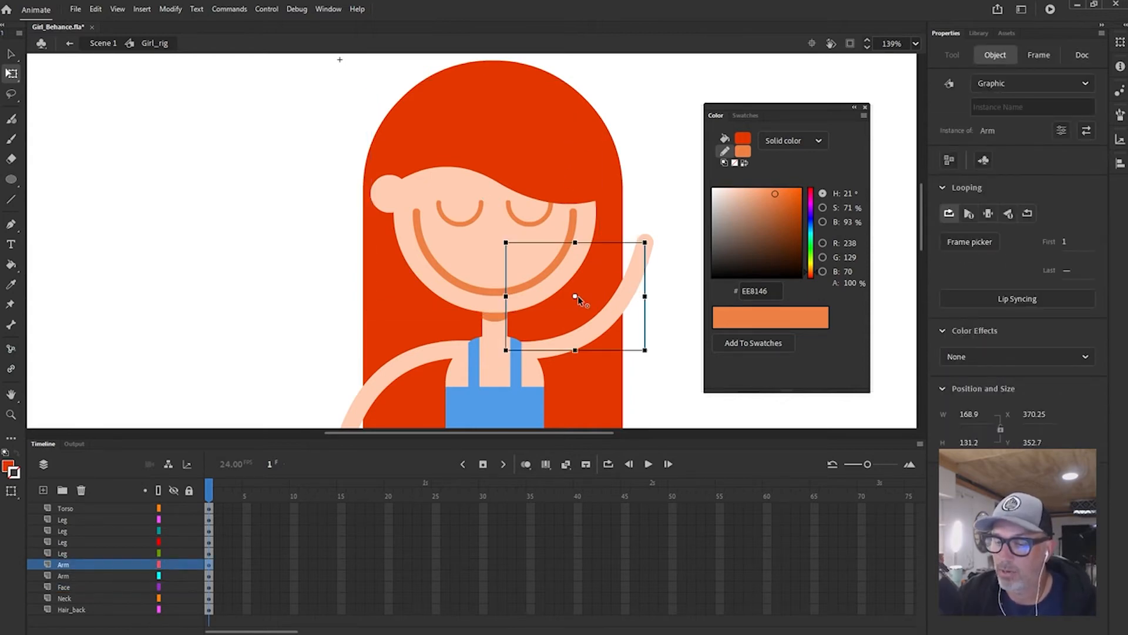
click(417, 362)
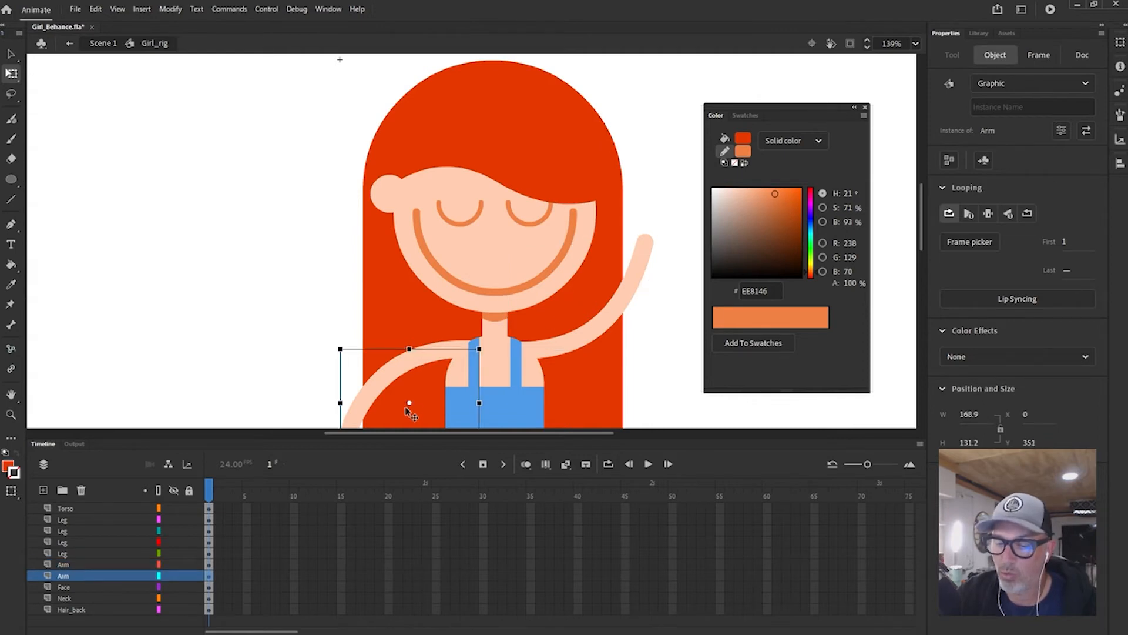
double_click(589, 447)
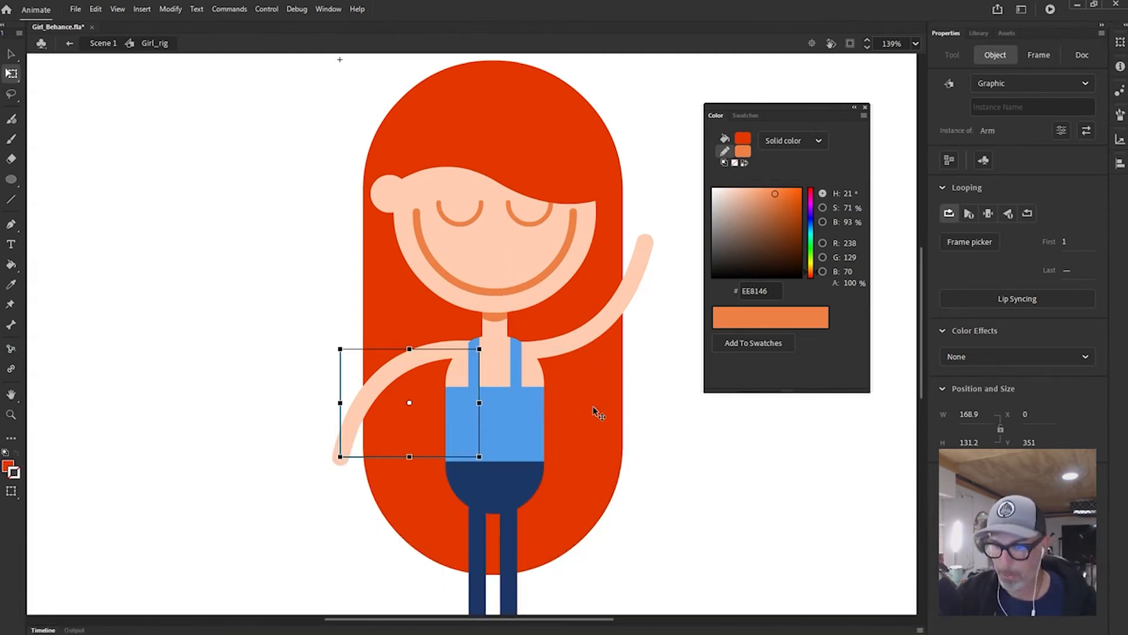
drag(575, 432, 580, 409)
click(535, 409)
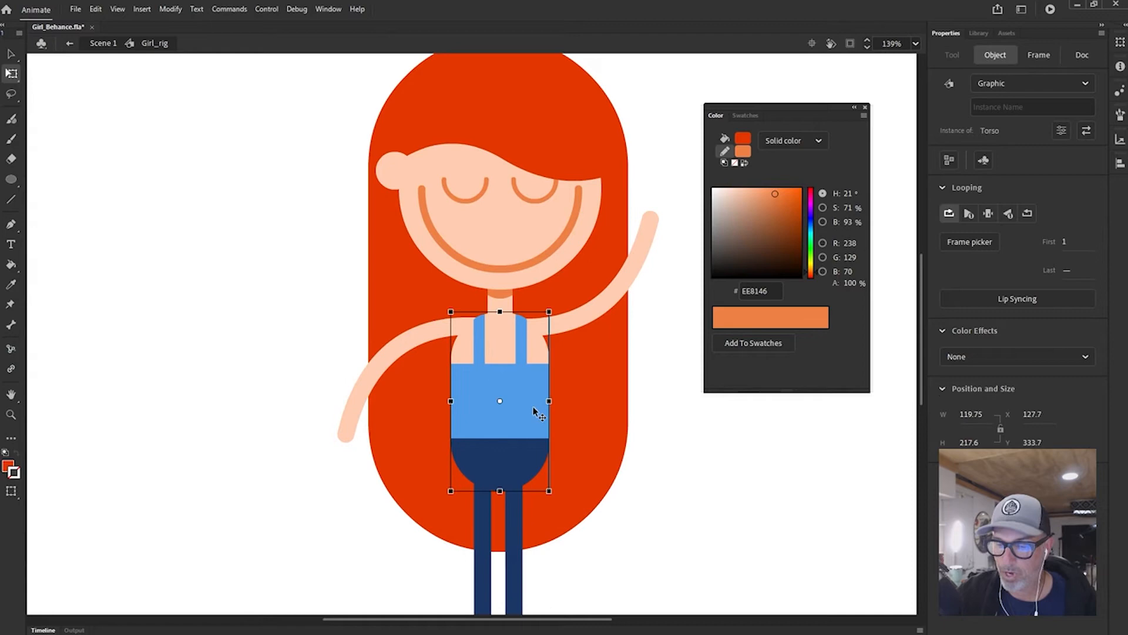
Try rotating the face and the raised arm about their centre pivots, undoing the face rotation
click(597, 425)
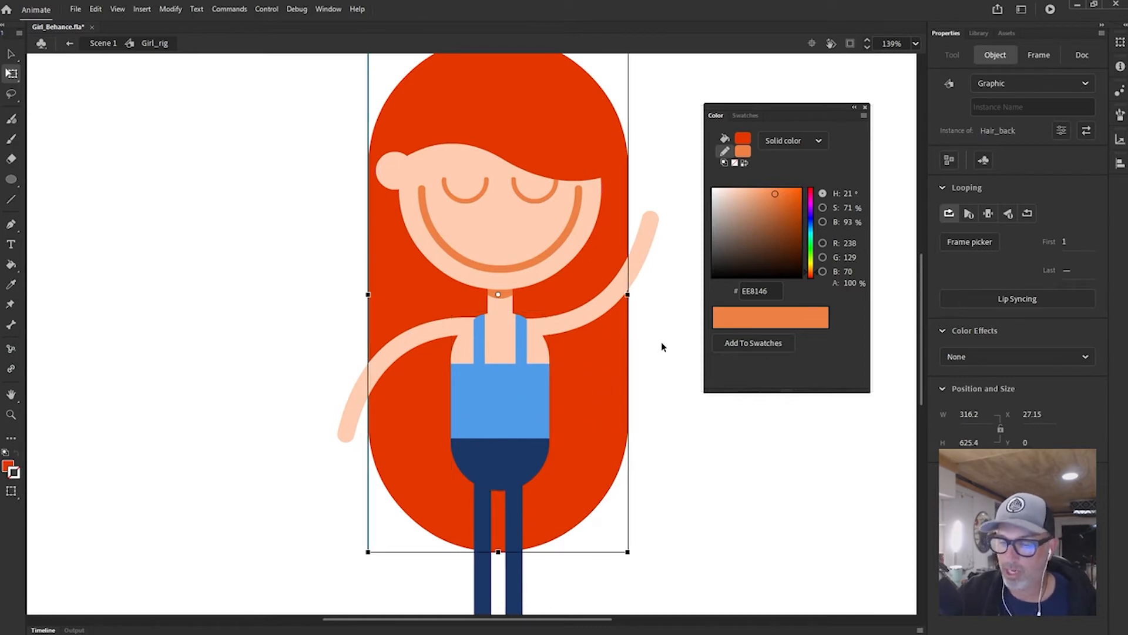
drag(666, 324, 655, 353)
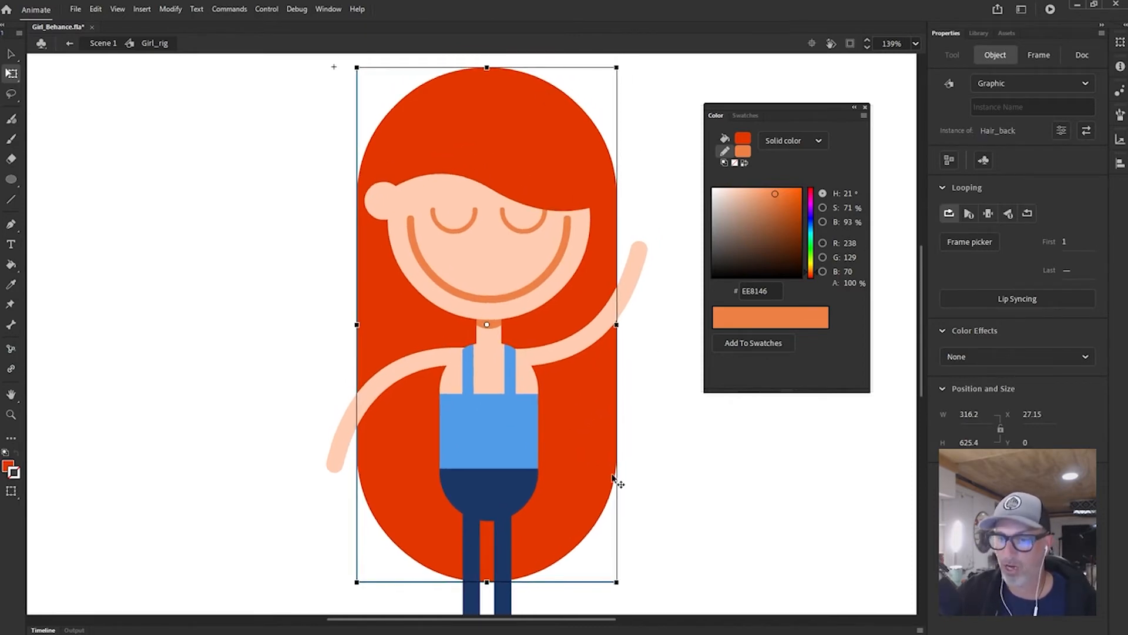
click(517, 270)
drag(605, 94, 602, 94)
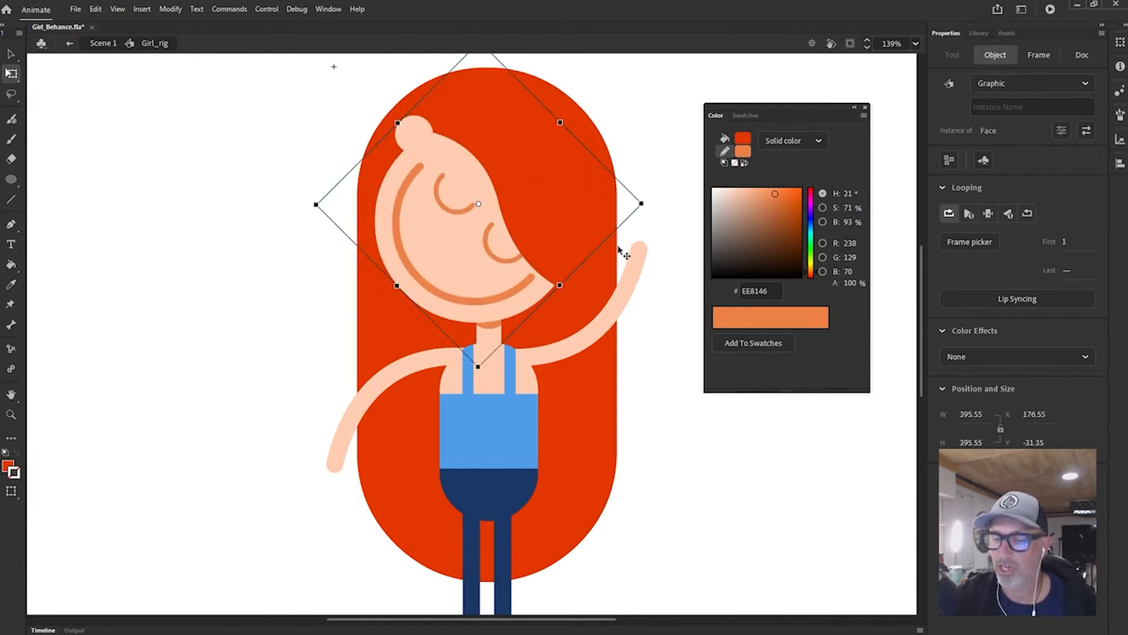
key(ctrl+z)
click(608, 326)
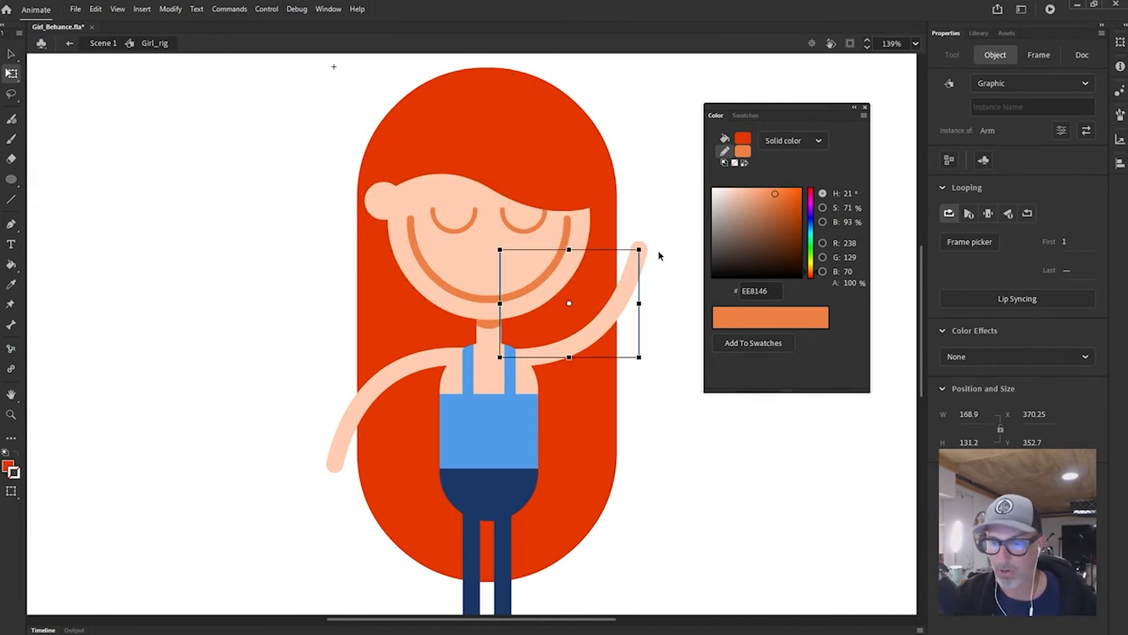
drag(649, 245, 647, 196)
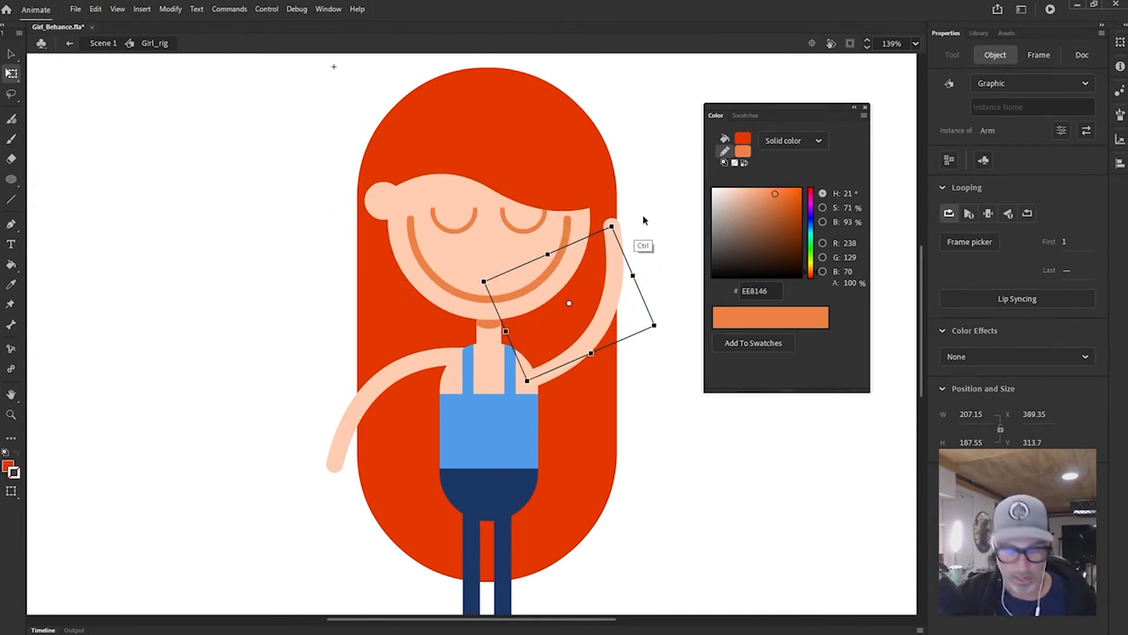
Move the face's pivot point down to where the chin meets the neck, test the head rotation and undo it
click(490, 218)
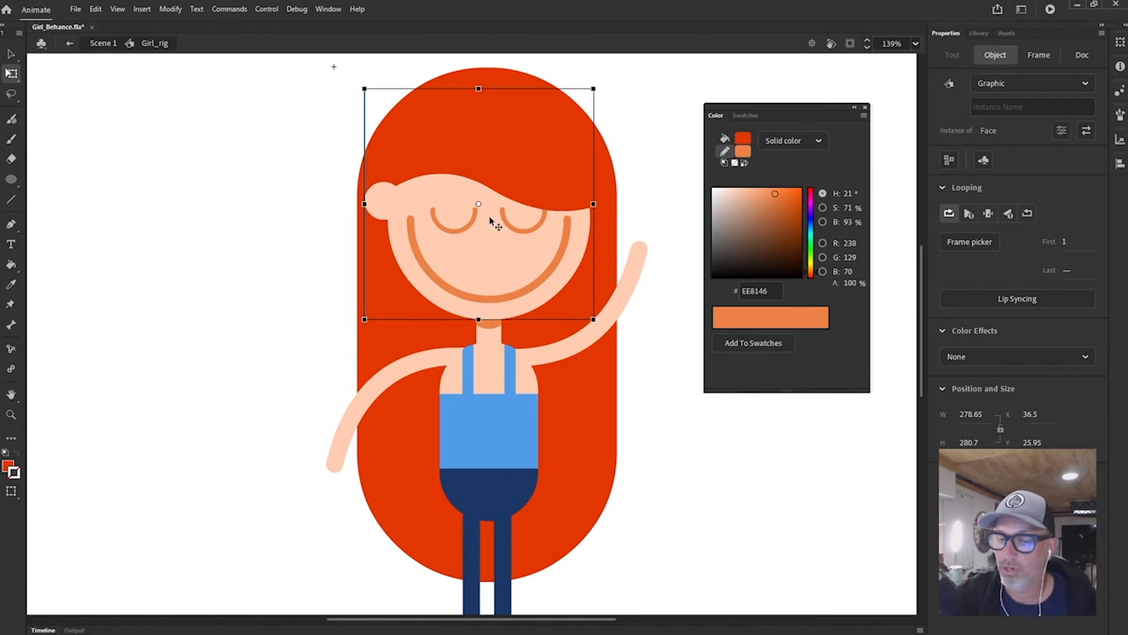
mouse_move(478, 204)
mouse_down()
mouse_move(491, 242)
mouse_move(487, 324)
mouse_up()
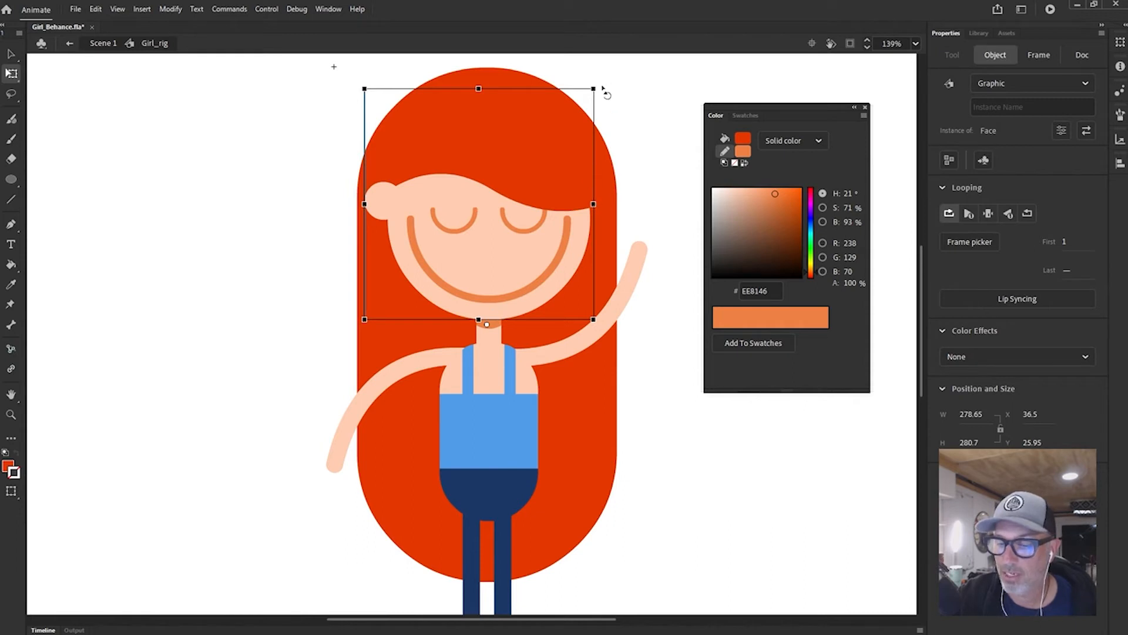
mouse_move(601, 88)
mouse_down()
mouse_move(507, 66)
mouse_move(614, 99)
mouse_move(650, 124)
mouse_move(461, 68)
mouse_move(567, 71)
mouse_move(390, 82)
mouse_move(662, 134)
mouse_move(652, 125)
mouse_move(542, 150)
mouse_up()
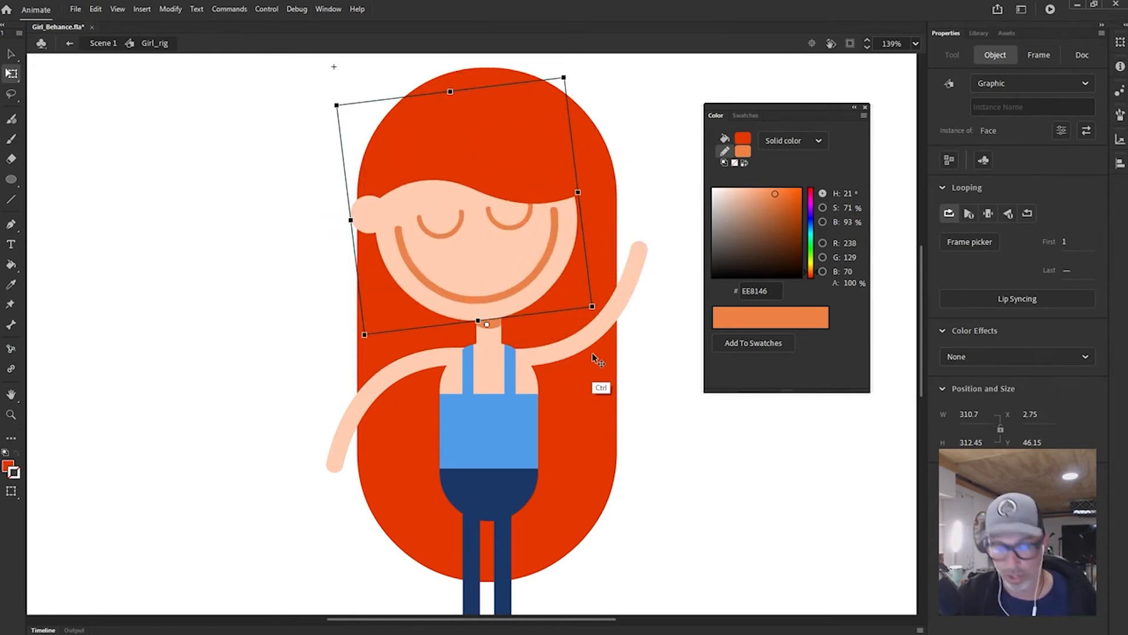
key(ctrl+z)
Move the pivot points of the raised arm and the lowered arm to their shoulder ends
click(638, 281)
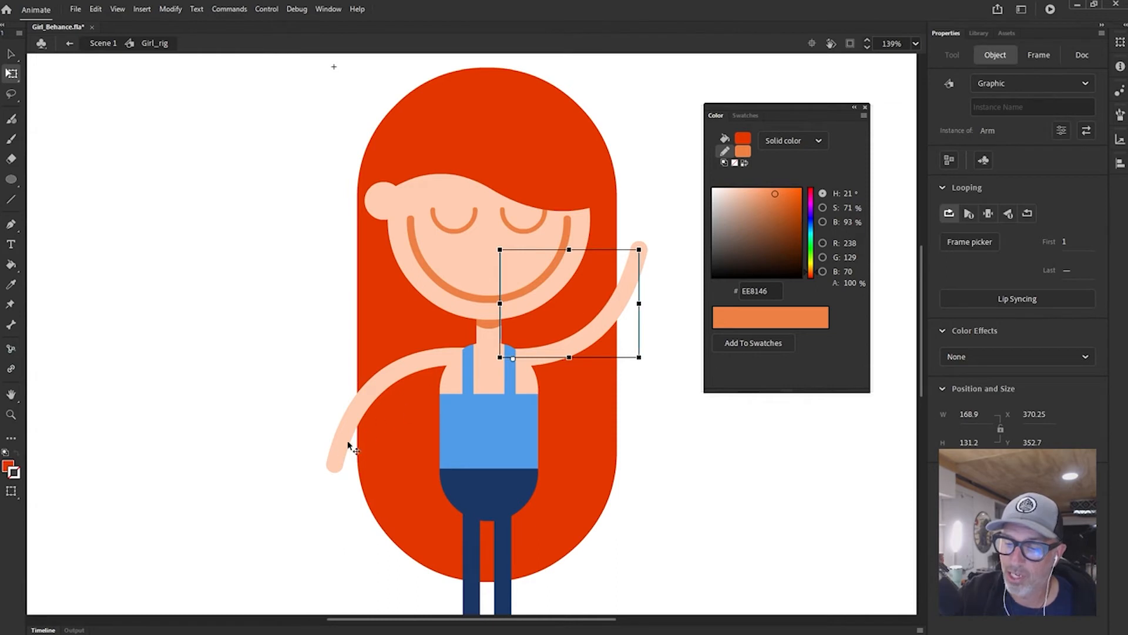
click(892, 296)
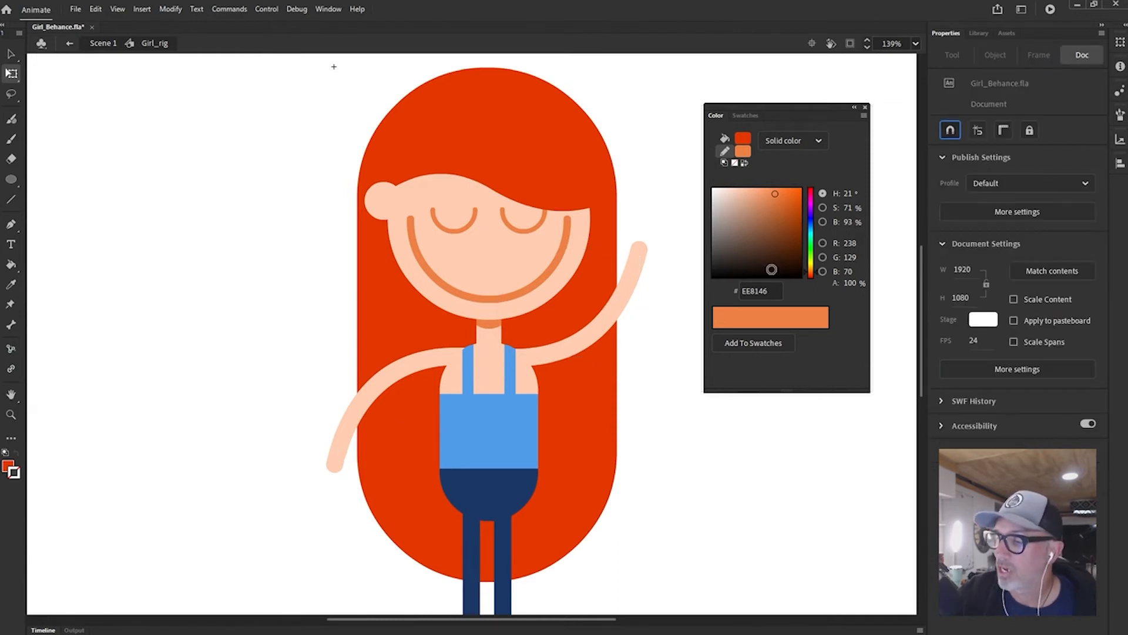
click(367, 399)
drag(404, 413, 468, 356)
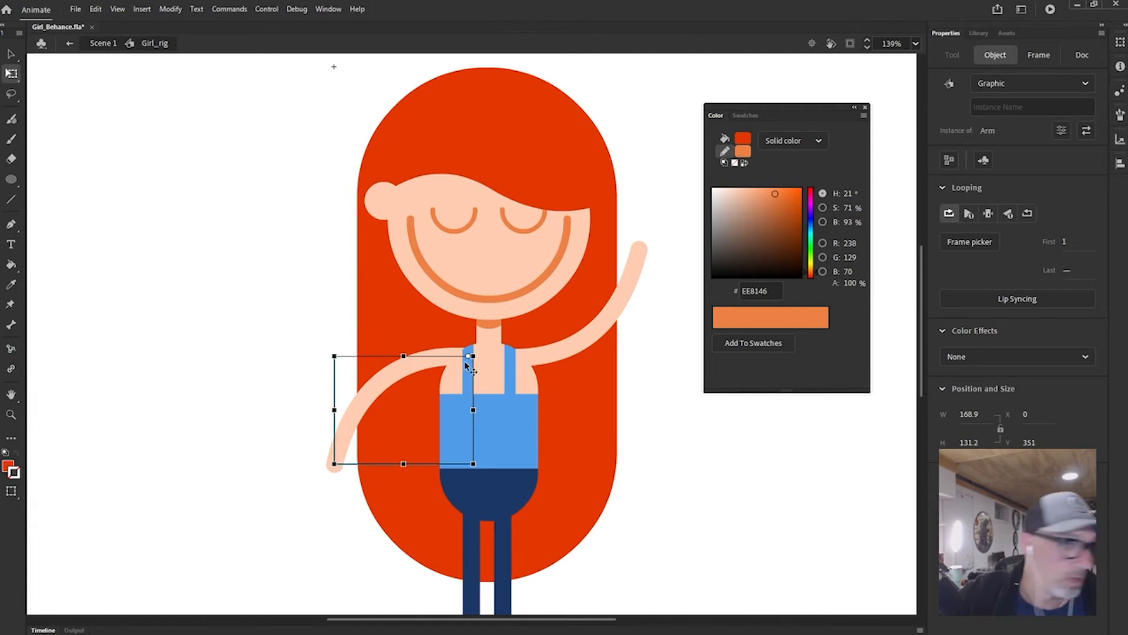
Fine-tune the face's pivot point at the chin and move the neck's pivot point to the base of the neck
click(537, 268)
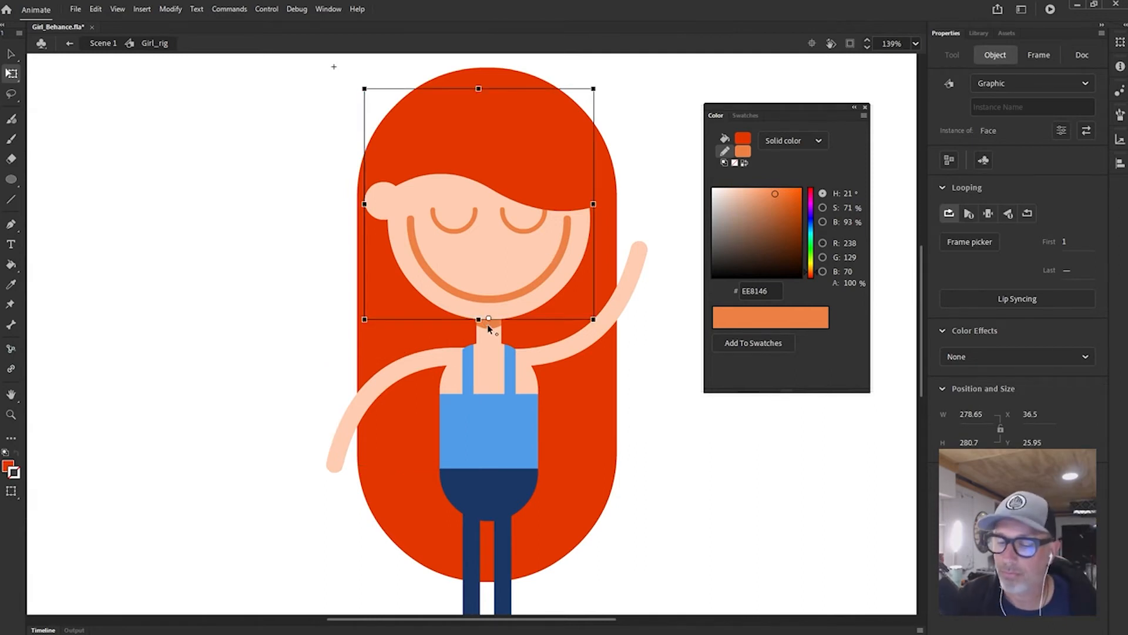
click(580, 346)
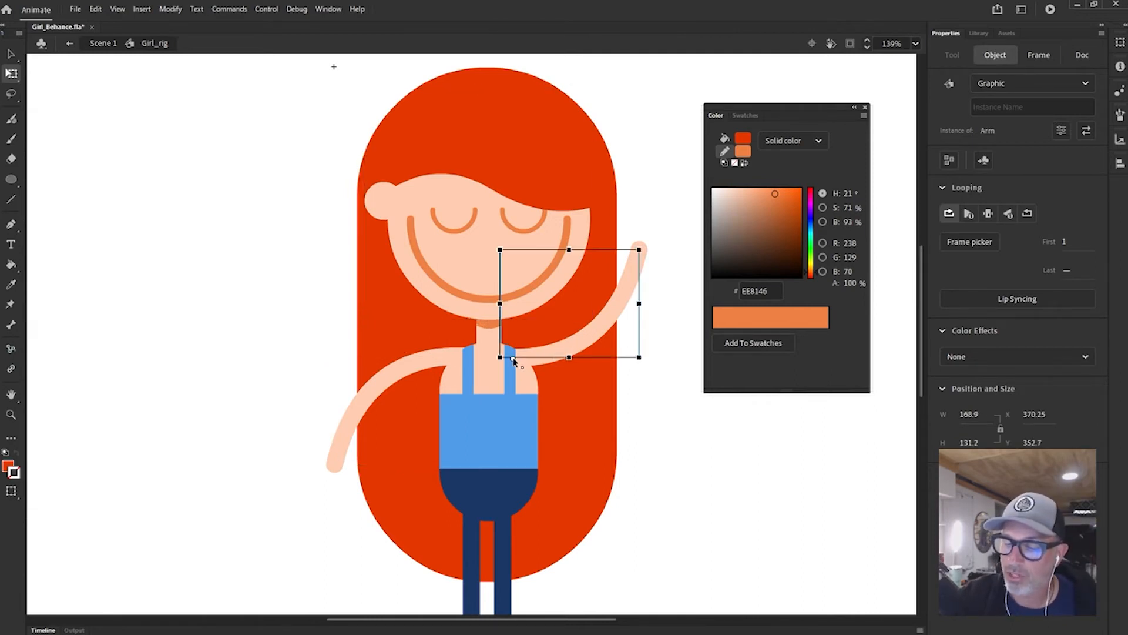
click(490, 431)
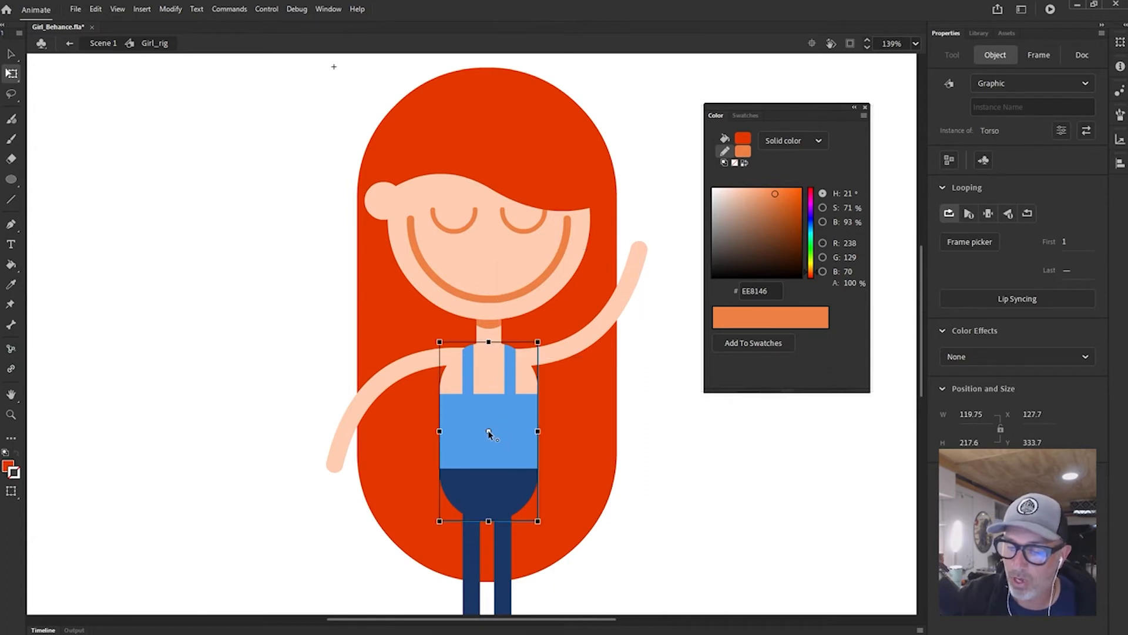
click(488, 335)
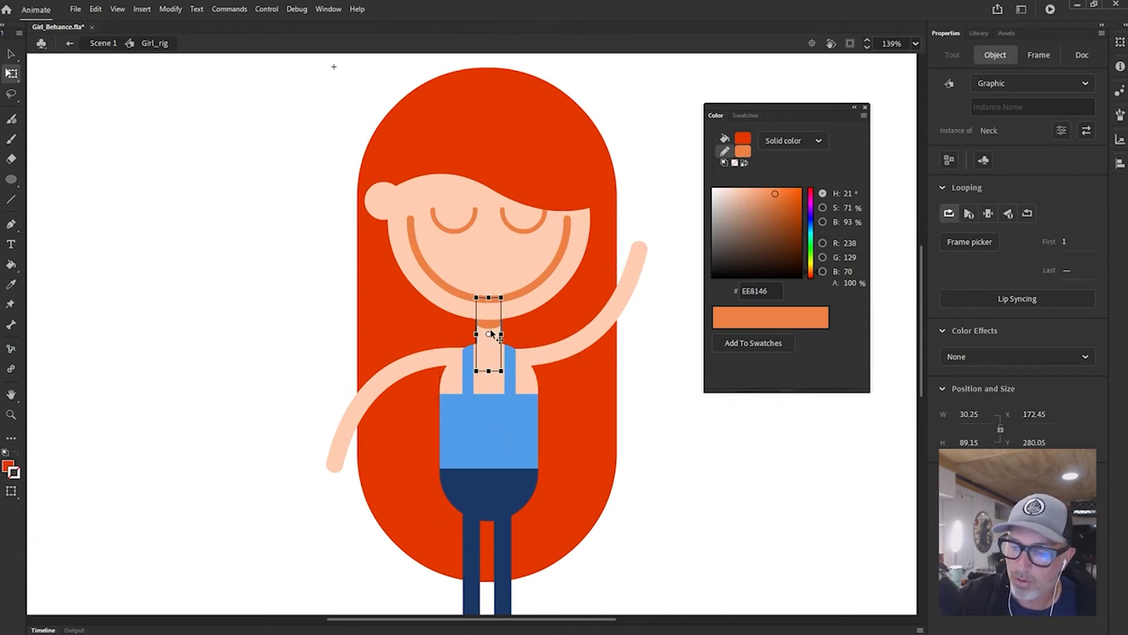
drag(489, 334, 489, 360)
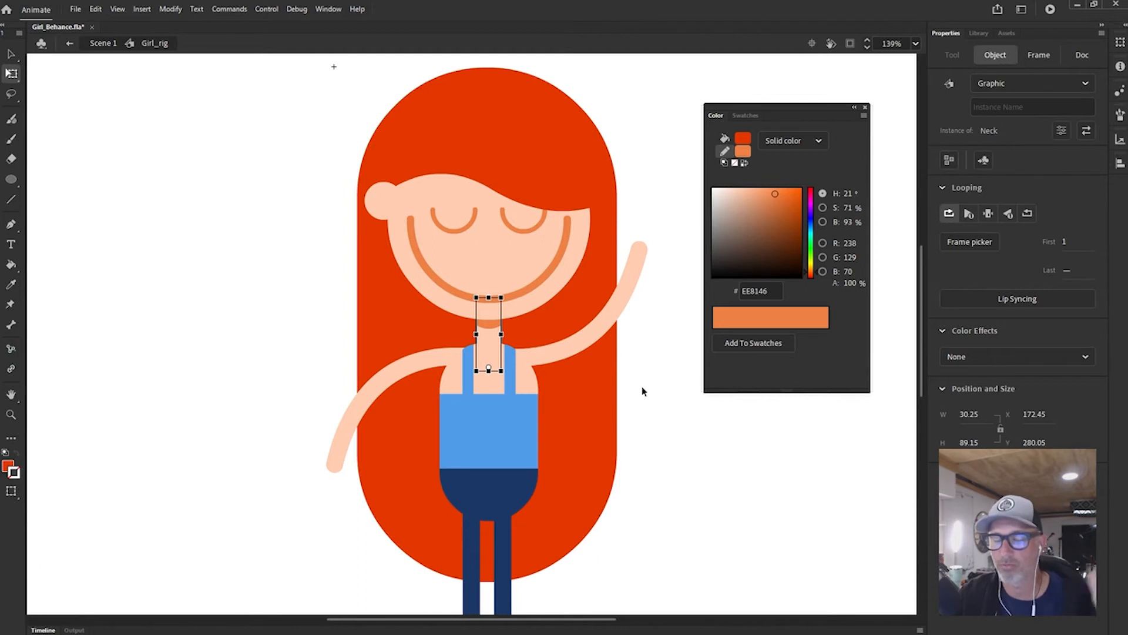
Move the torso's pivot point down to the bottom centre of the hips
click(651, 409)
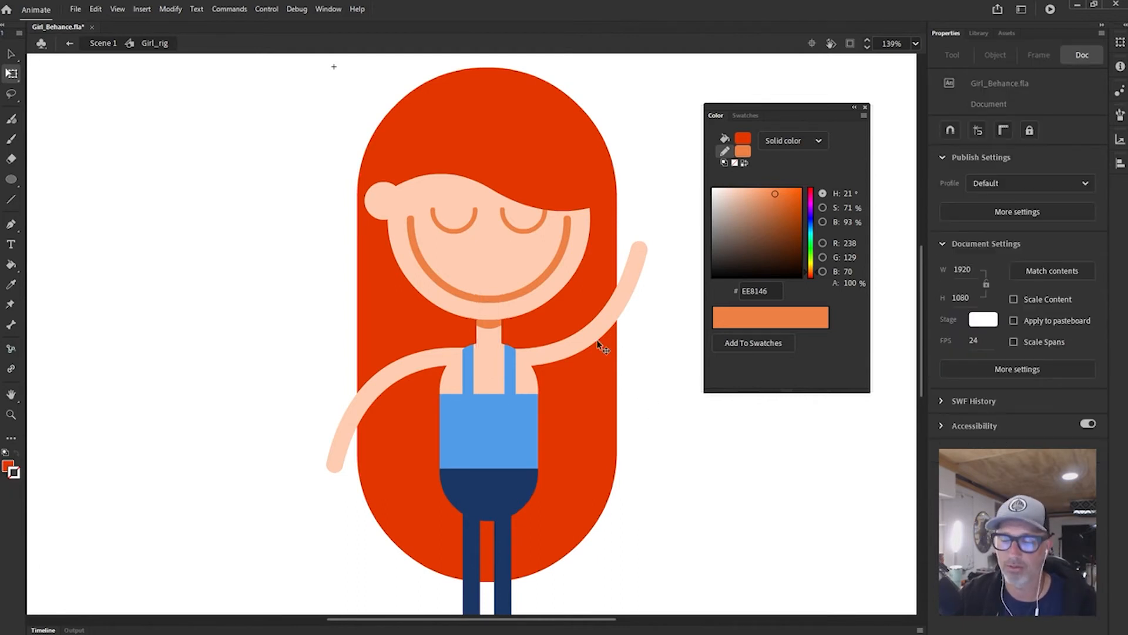
click(518, 465)
drag(628, 515, 651, 351)
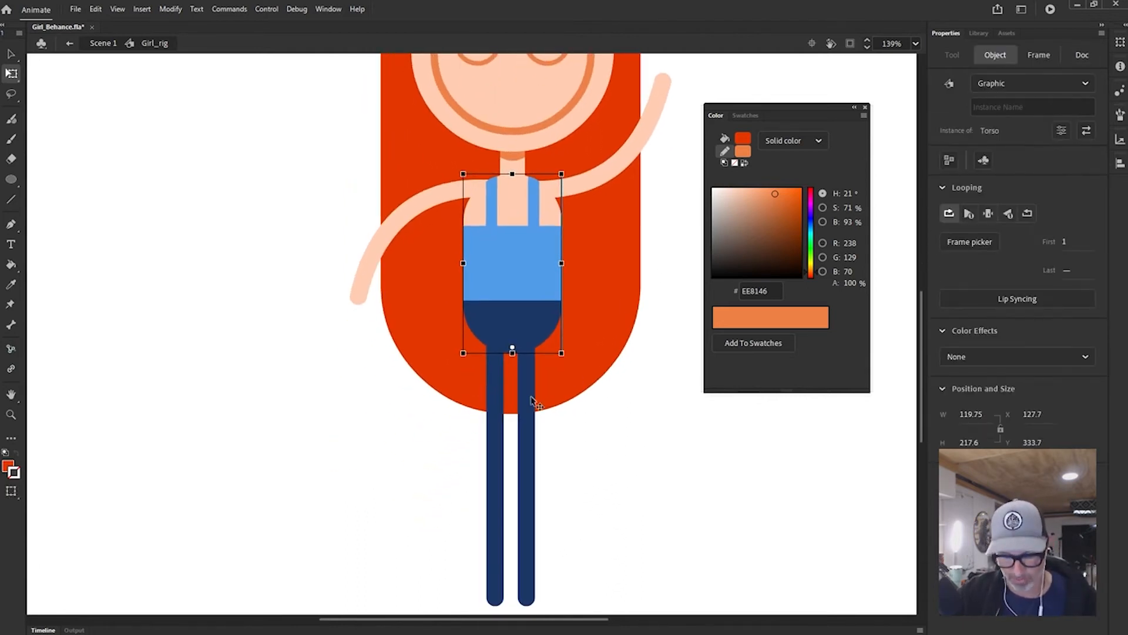
Move the left-hand upper leg's pivot point near its top, and shift all leg segments down to Y 517.4
click(496, 399)
double_click(494, 393)
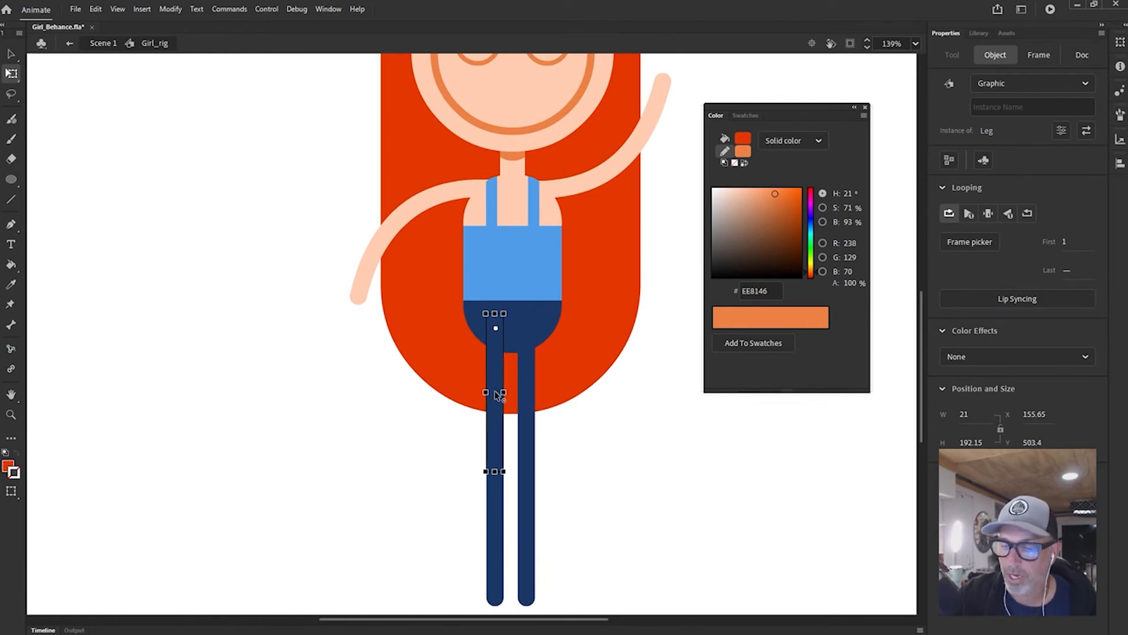
drag(453, 435, 552, 537)
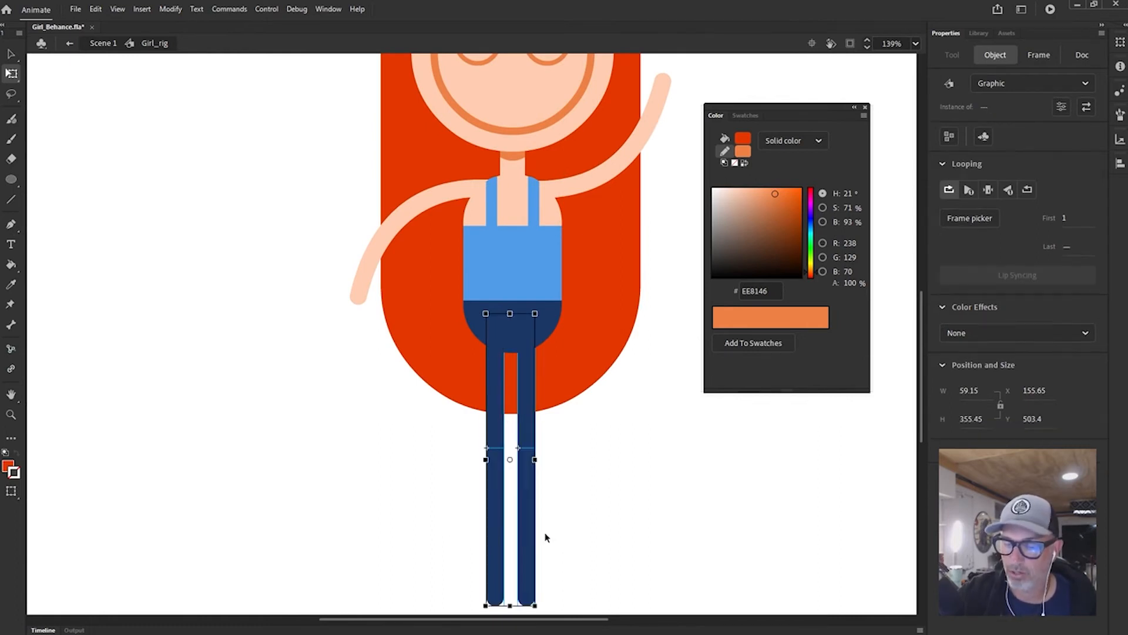
key(shift+Down)
key(shift+Down)
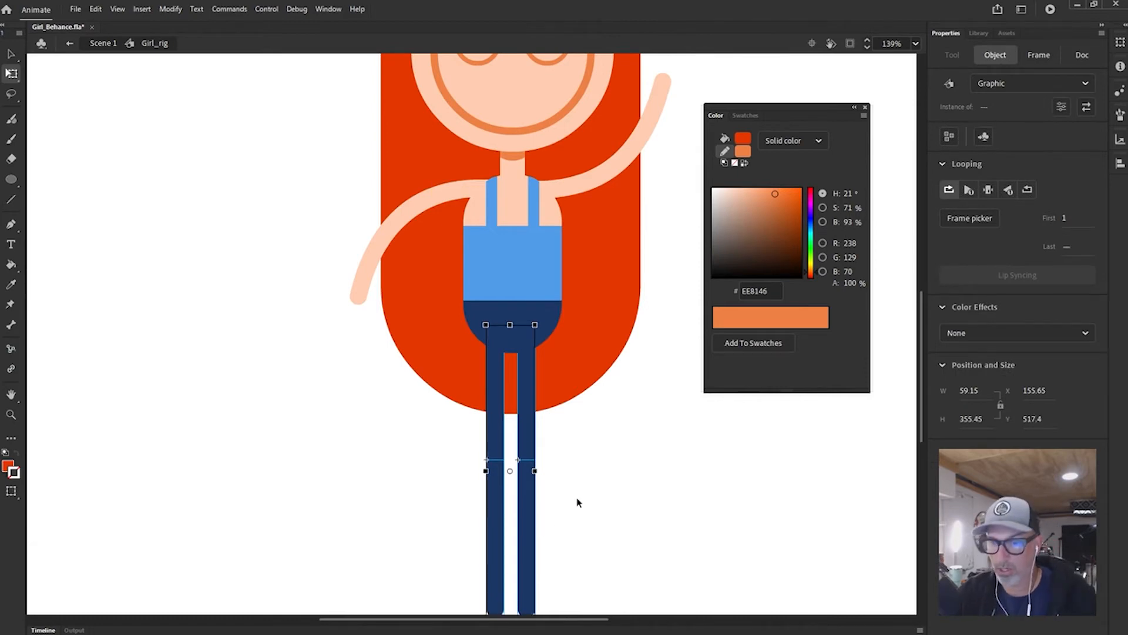
Place the pivot points of both upper legs at their hip ends, undoing the accidental torso move
click(578, 473)
click(495, 464)
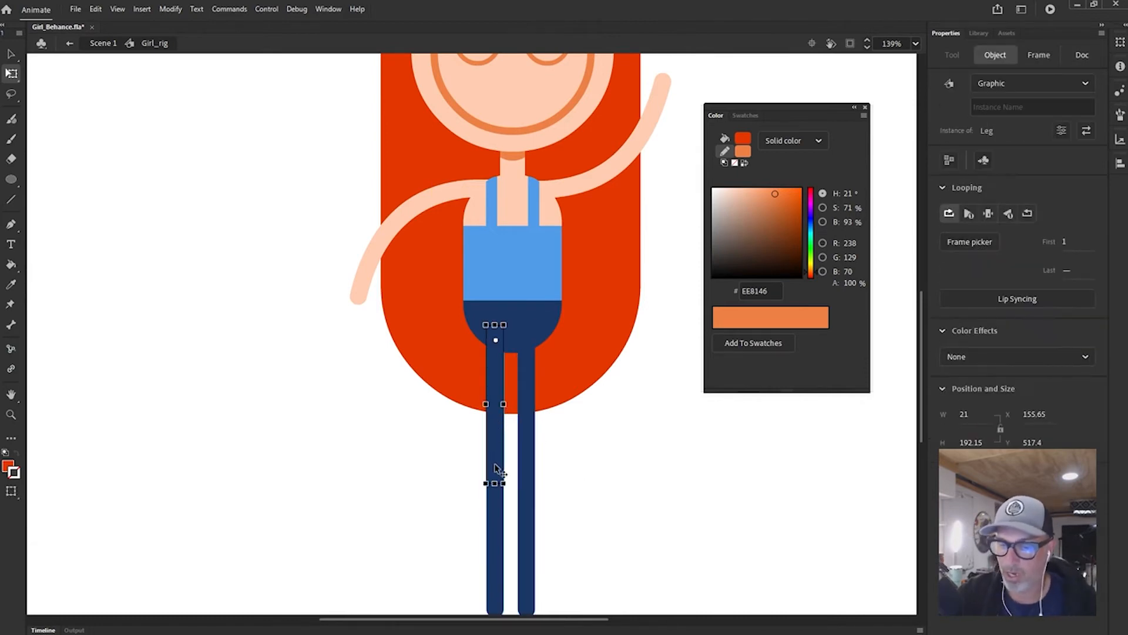
click(498, 340)
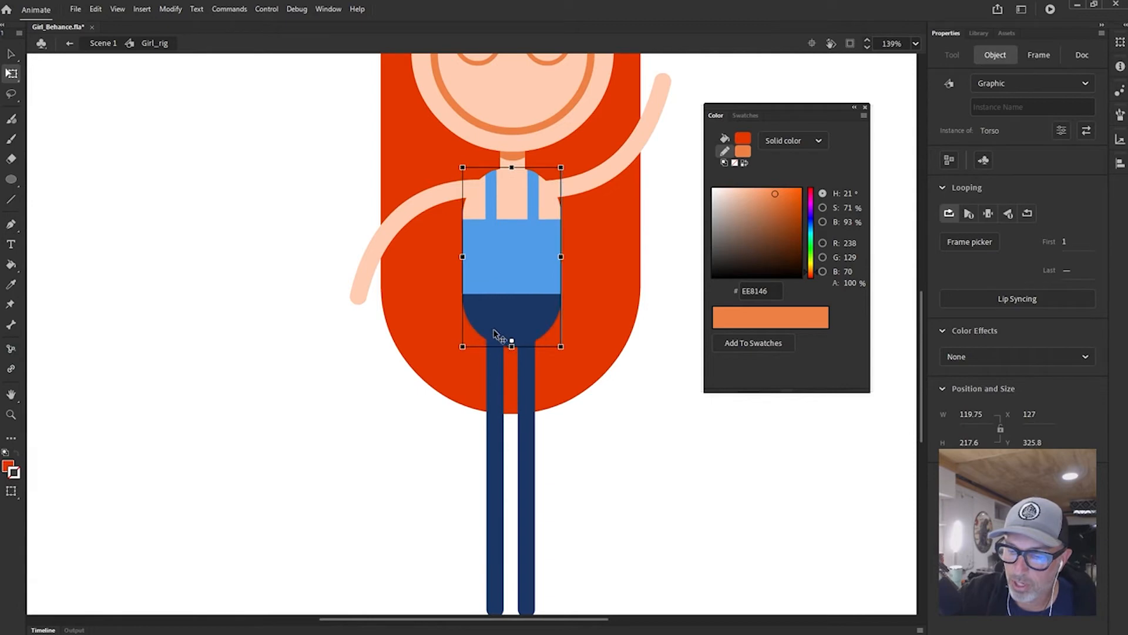
key(ctrl+z)
click(496, 429)
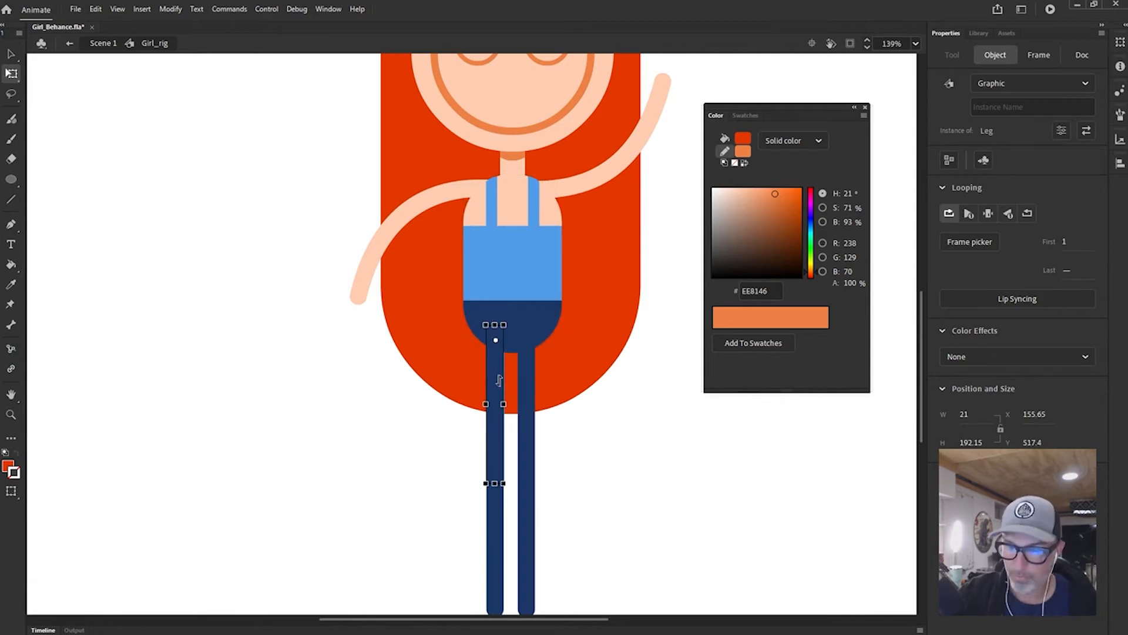
drag(496, 341, 498, 345)
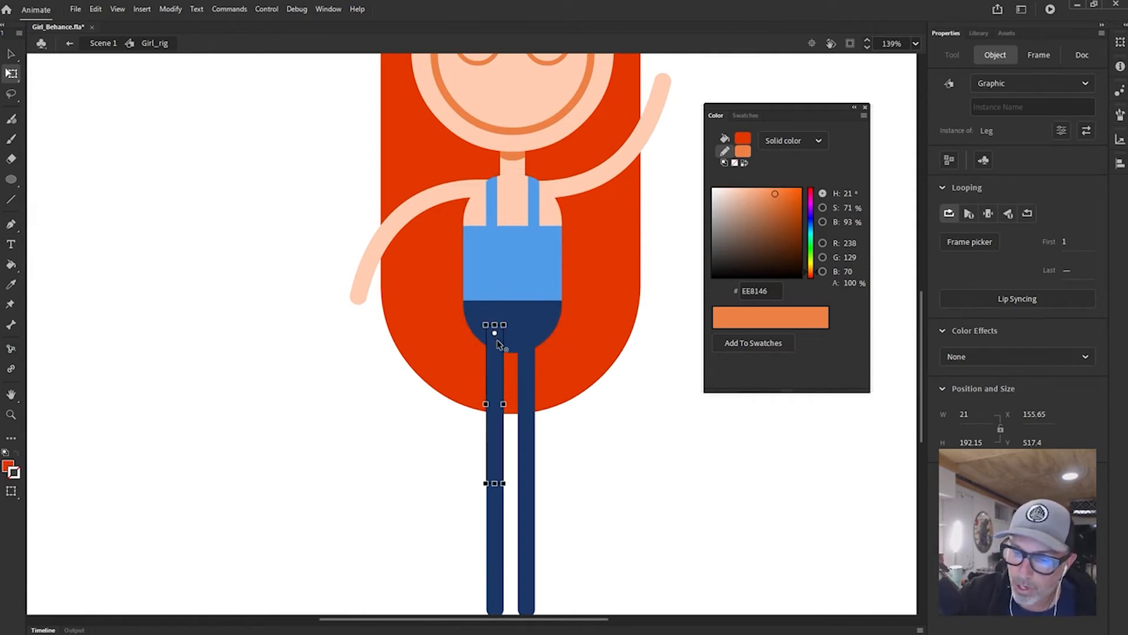
click(527, 406)
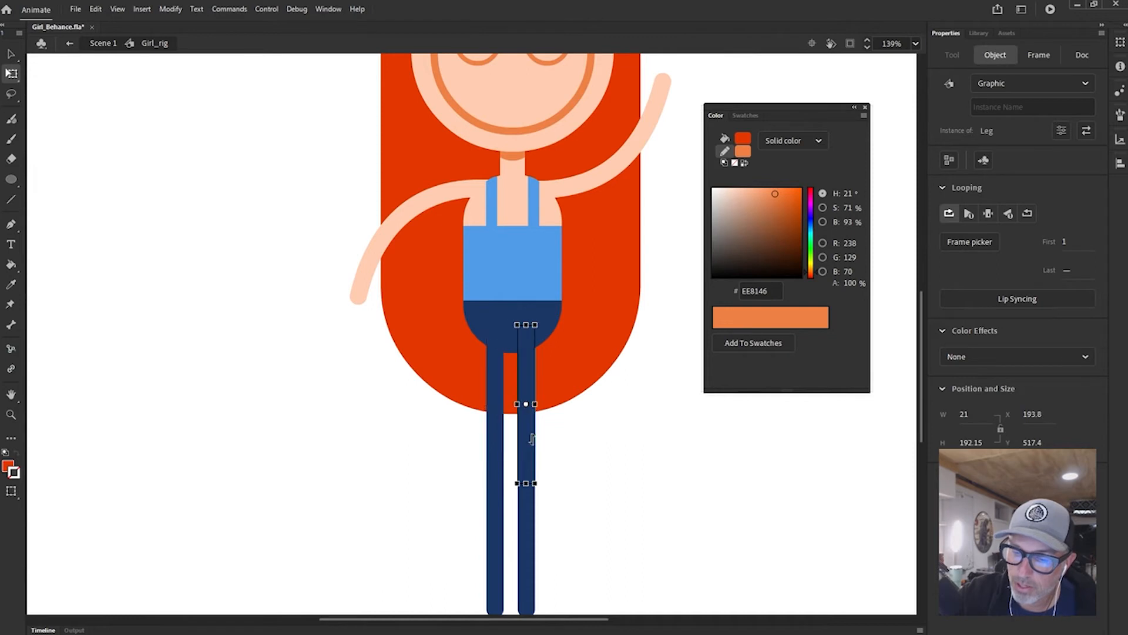
drag(527, 404, 528, 336)
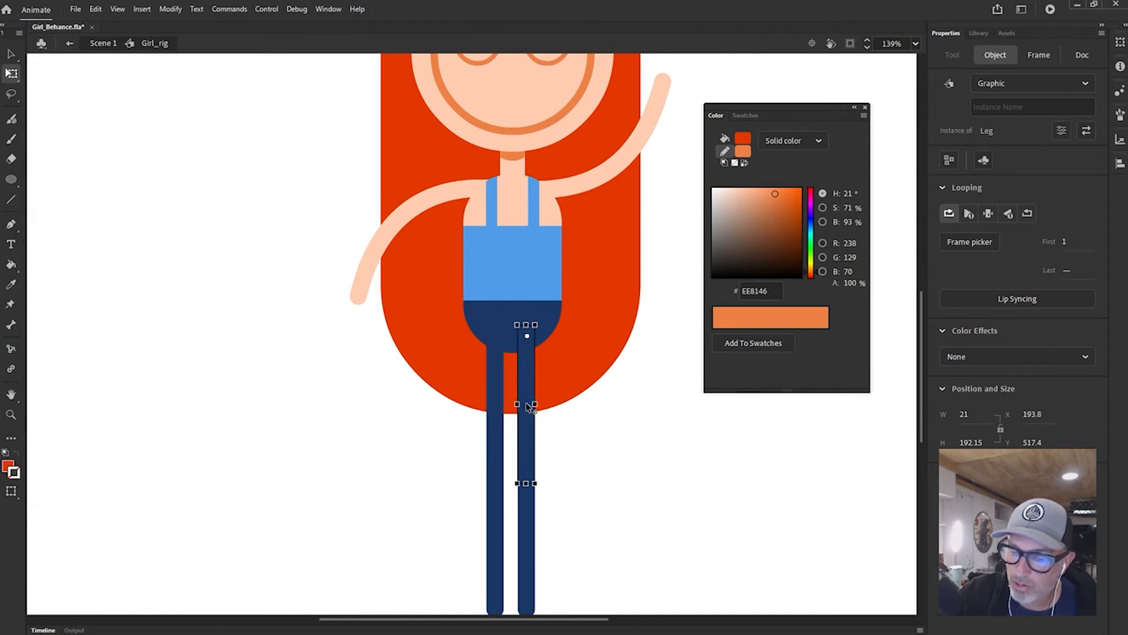
Test rotating the right-hand lower leg about its centre, undo the rotation, and move its pivot point to the knee
key(z)
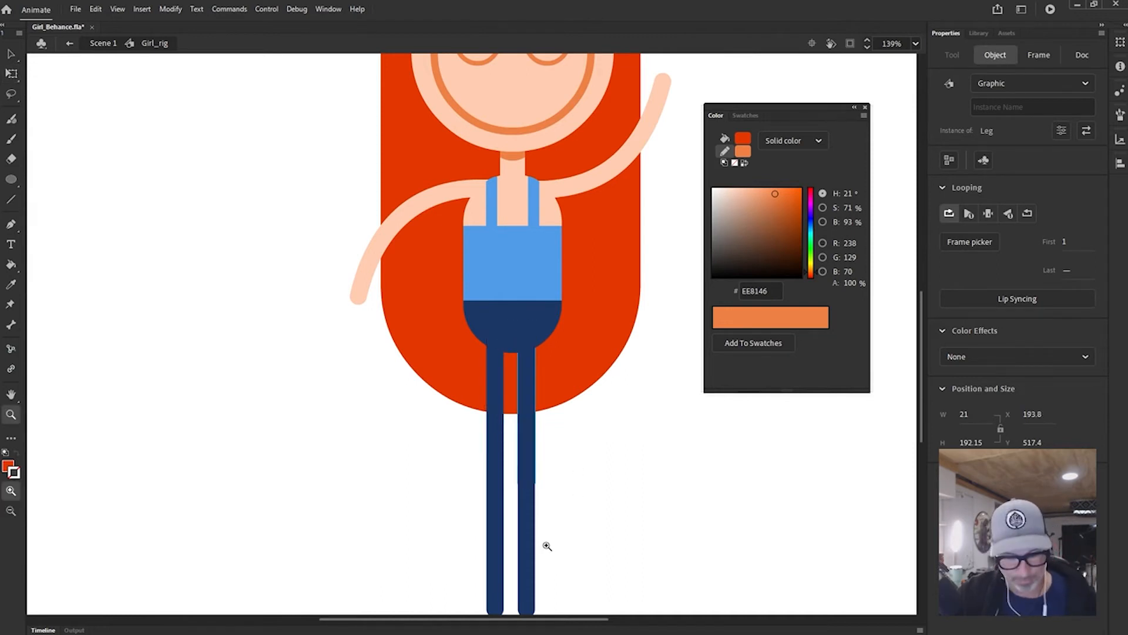
scroll(576, 532, down, 2)
click(529, 510)
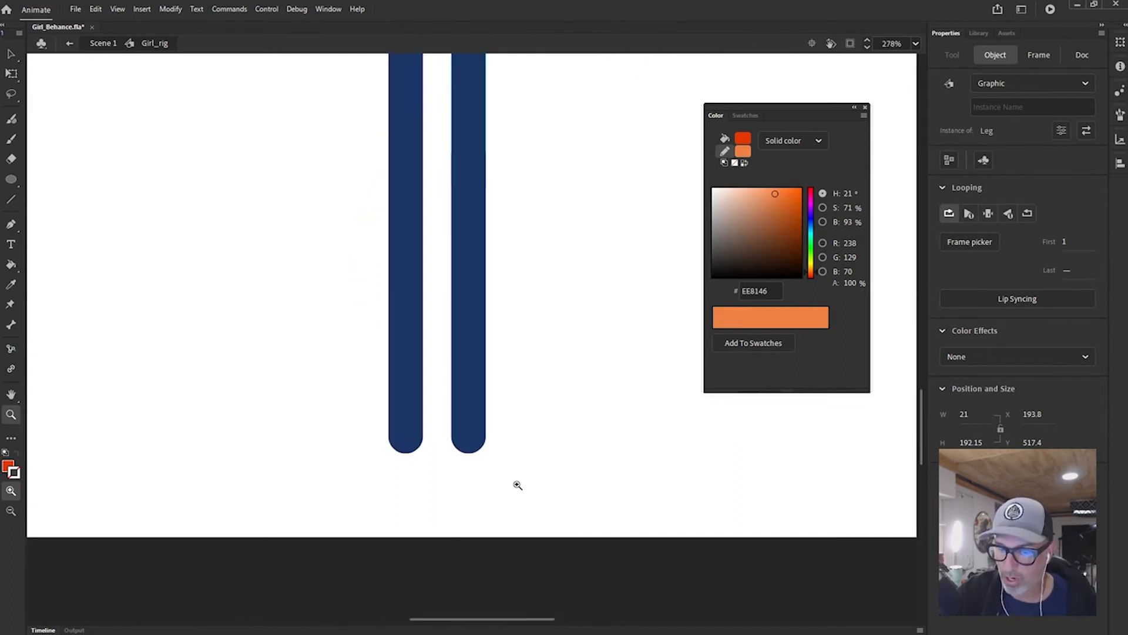
key(v)
click(484, 412)
key(q)
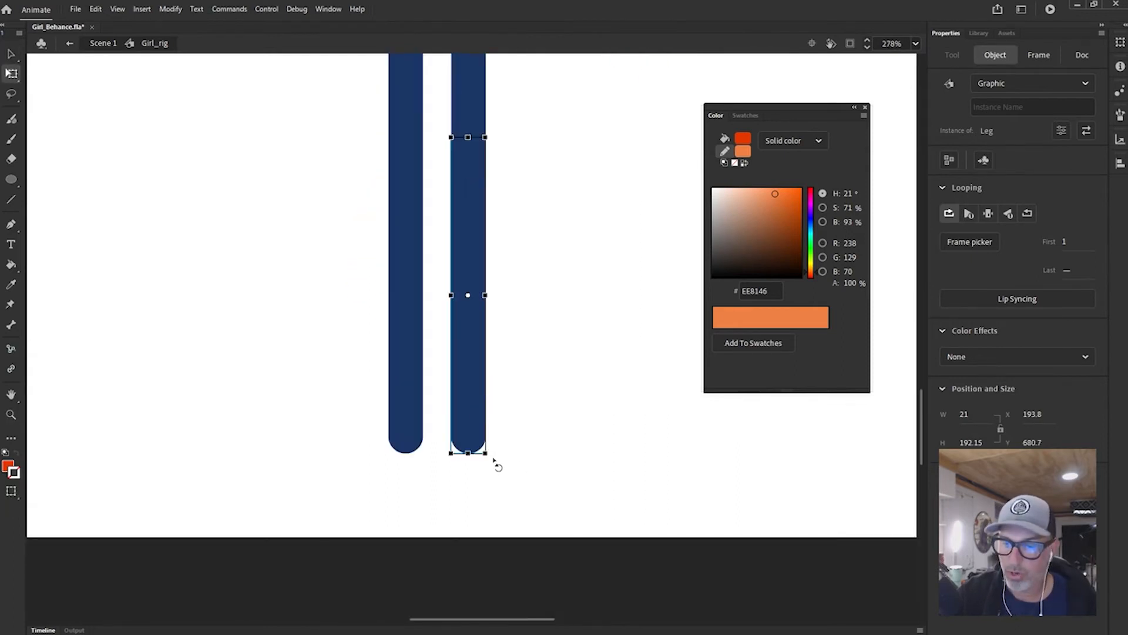
drag(495, 464, 678, 341)
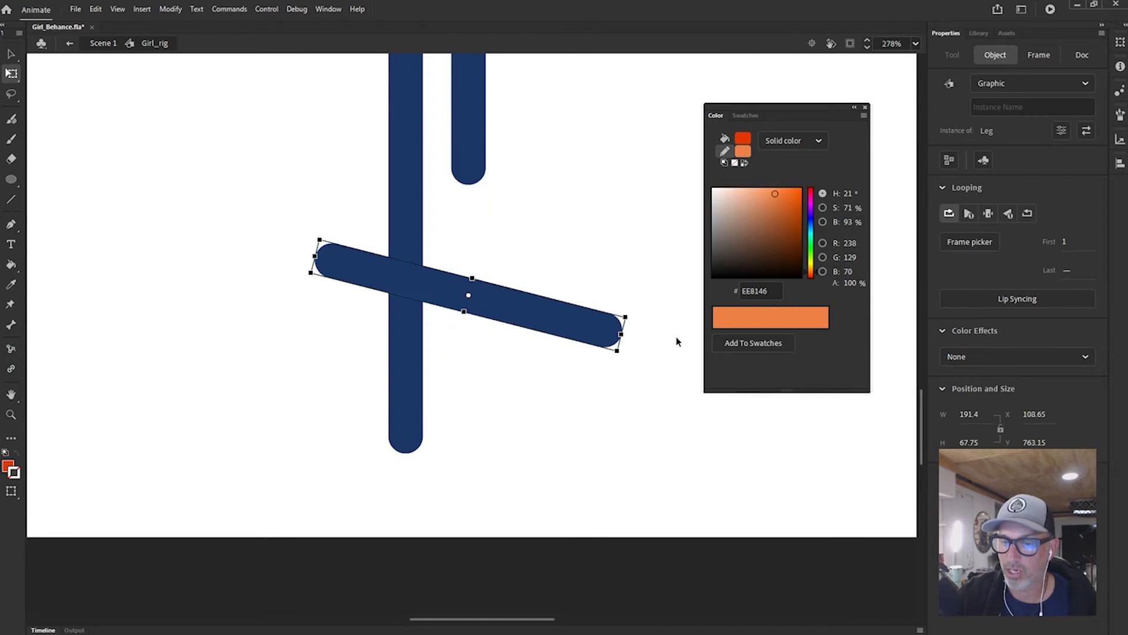
key(ctrl+z)
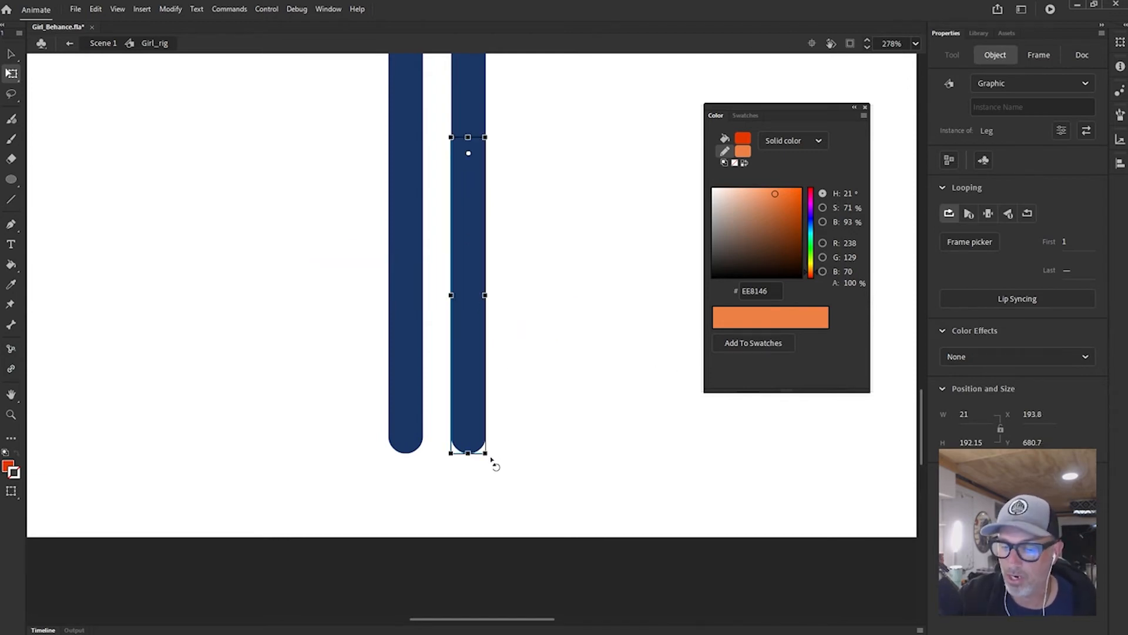
Rotate the right-hand lower leg outward about its knee pivot and close the floating Color panel
drag(541, 330, 536, 374)
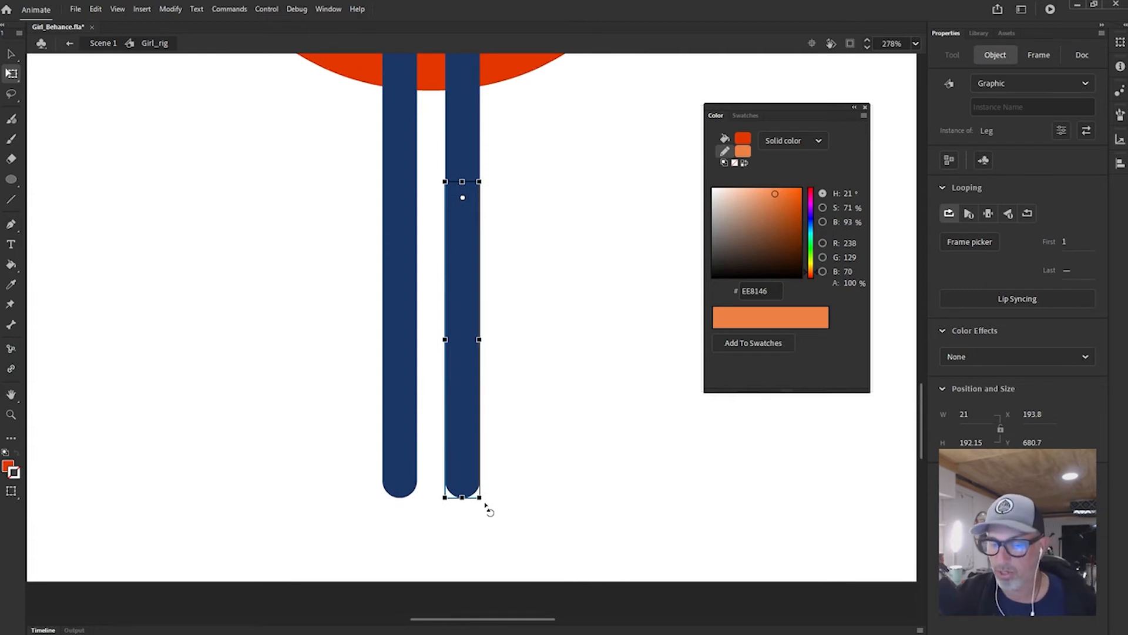
drag(483, 511, 629, 251)
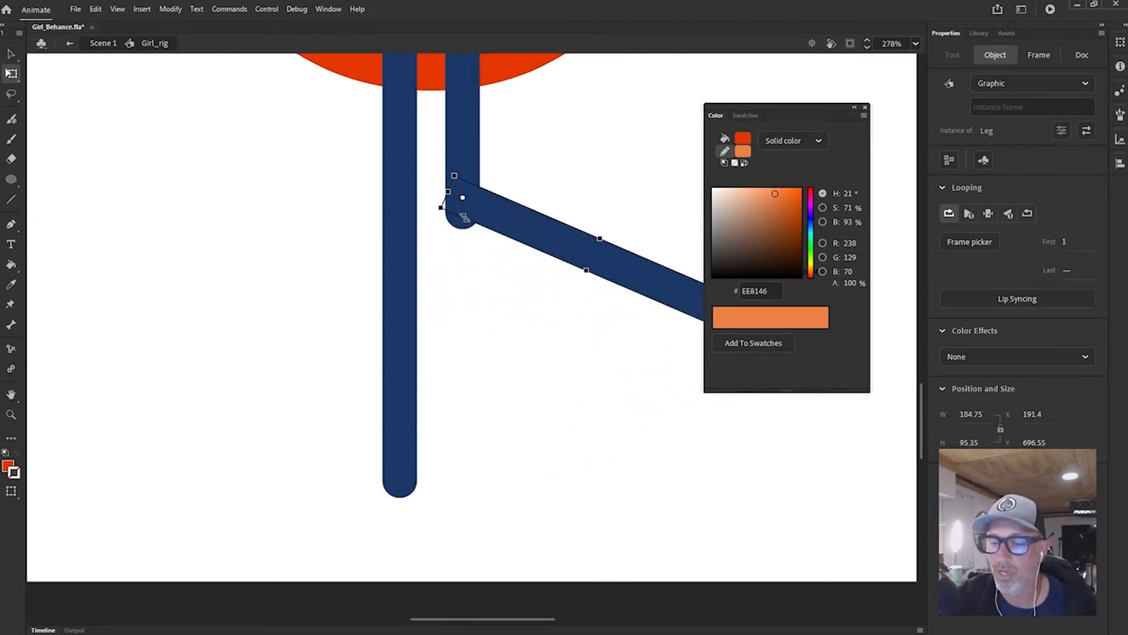
click(866, 108)
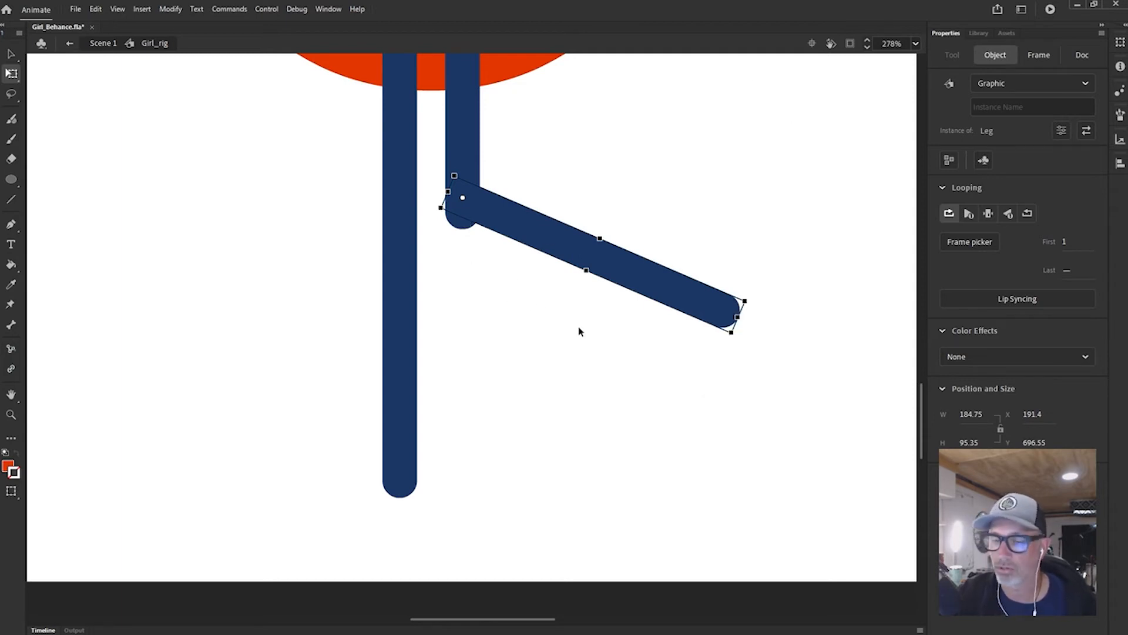
Undo the right-hand lower leg's rotation, and display all four Leg layers as outlines
key(ctrl+z)
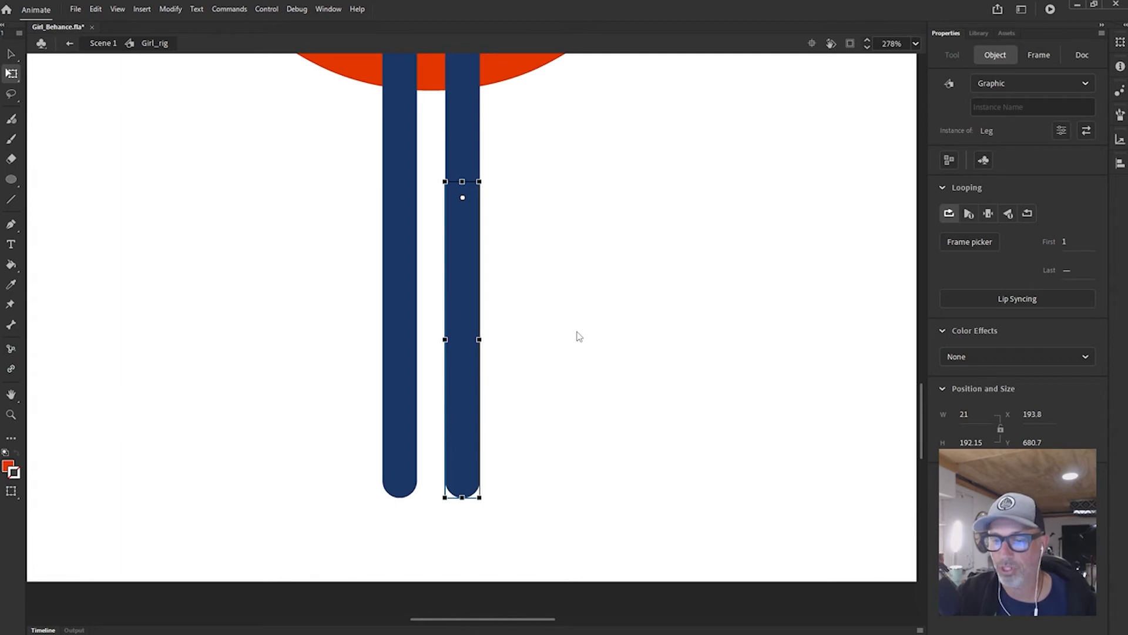
double_click(563, 628)
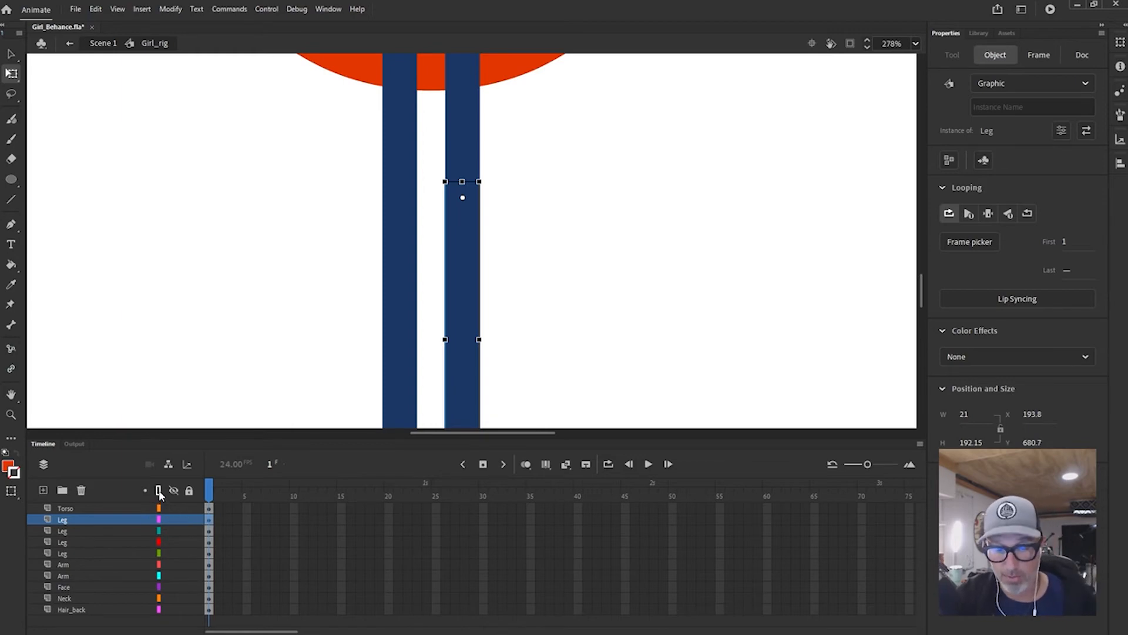
click(159, 520)
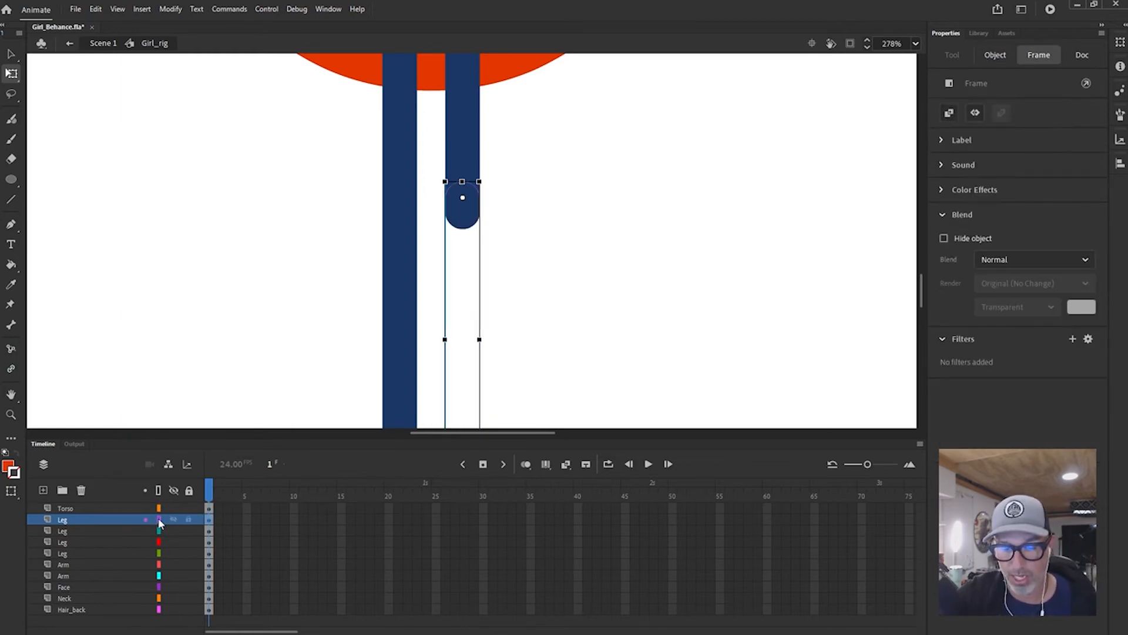
click(159, 531)
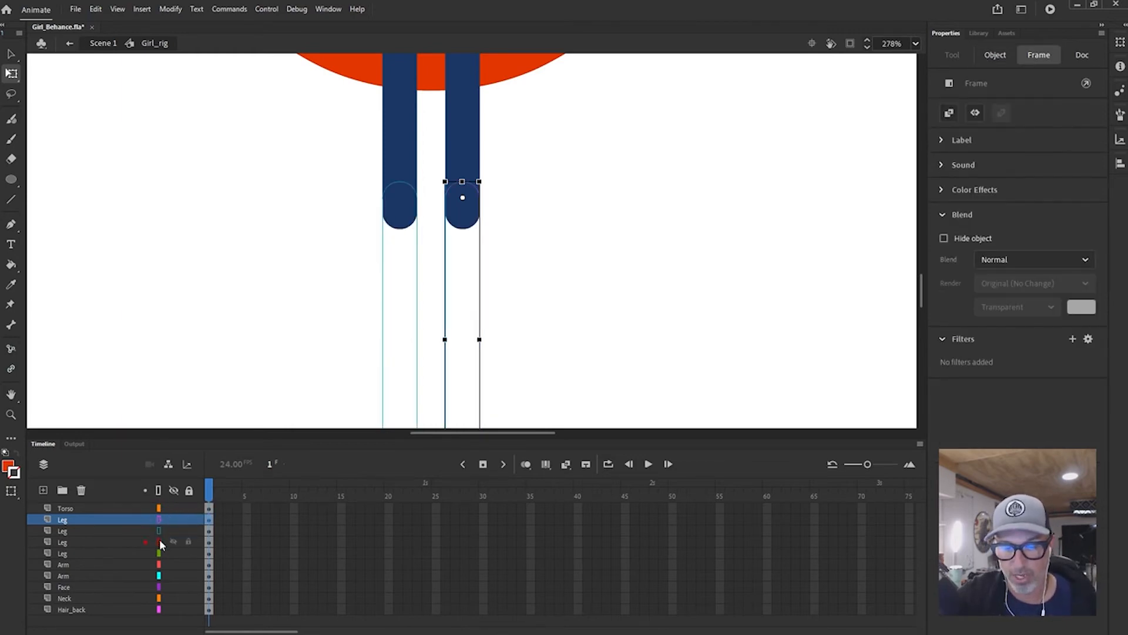
click(159, 541)
click(158, 553)
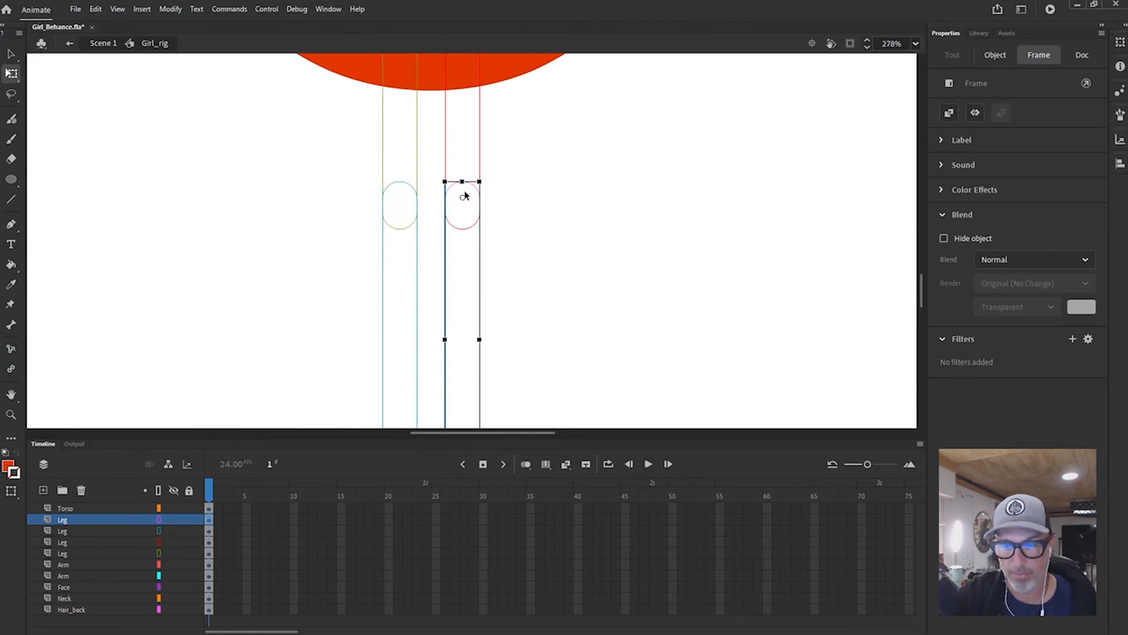
Test rotating the outlined right-hand lower leg outward about its knee pivot, and undo the rotation
drag(542, 288, 554, 239)
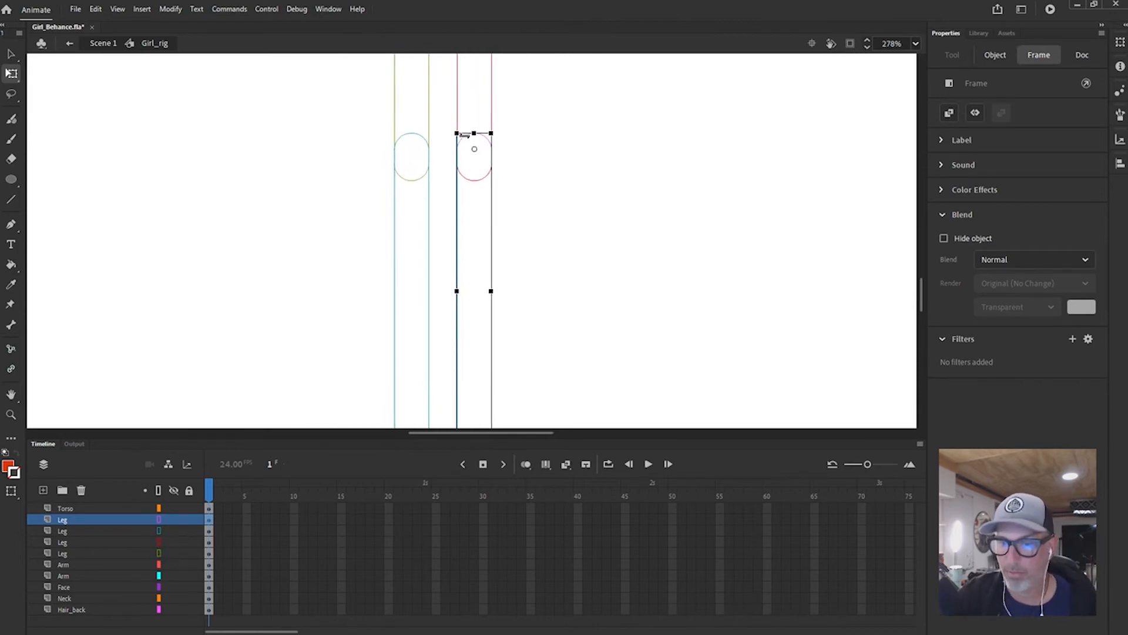
scroll(552, 304, down, 2)
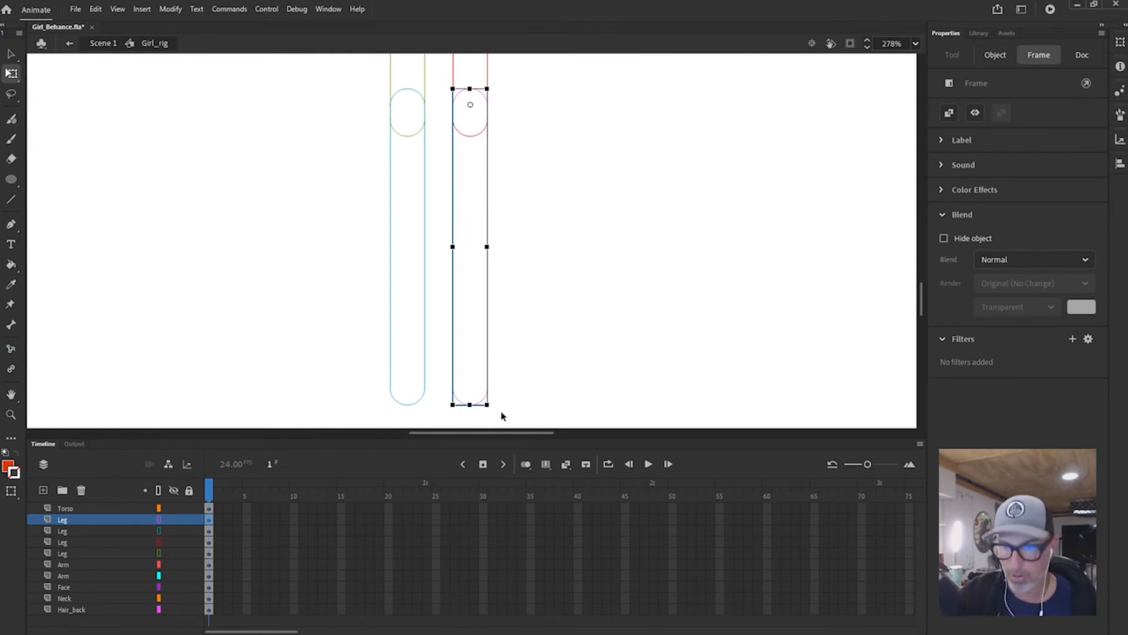
mouse_move(497, 411)
mouse_down()
mouse_move(729, 272)
mouse_move(690, 318)
mouse_move(539, 404)
mouse_move(611, 358)
mouse_move(595, 326)
mouse_up()
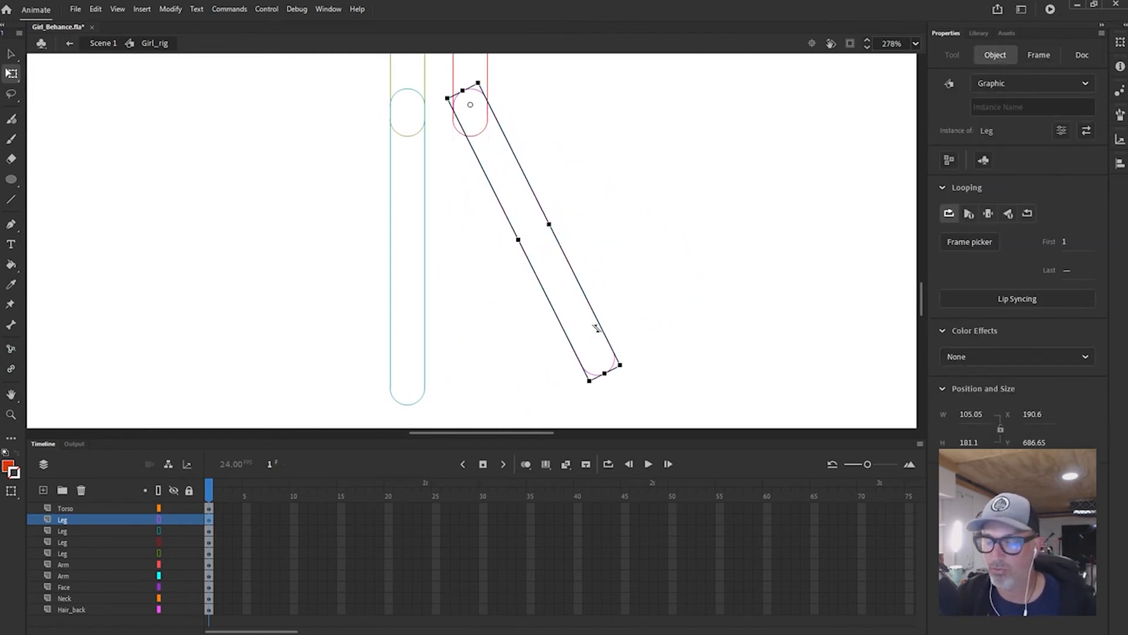
key(ctrl+z)
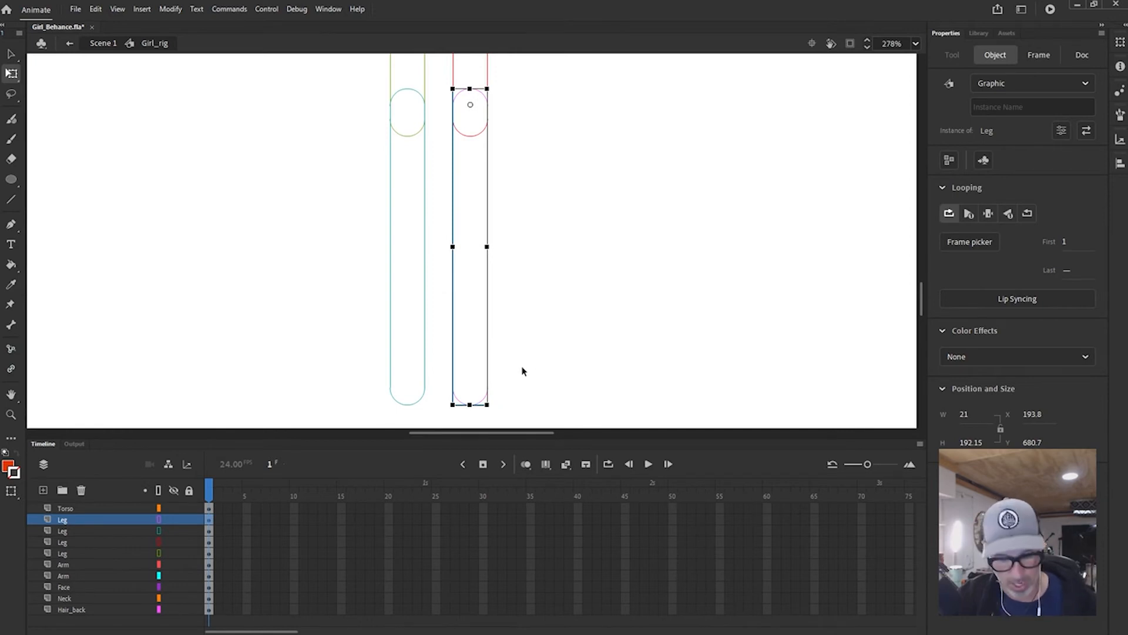
Select both lower legs together and shift them straight down to Y 687.7
key(v)
drag(553, 355, 349, 291)
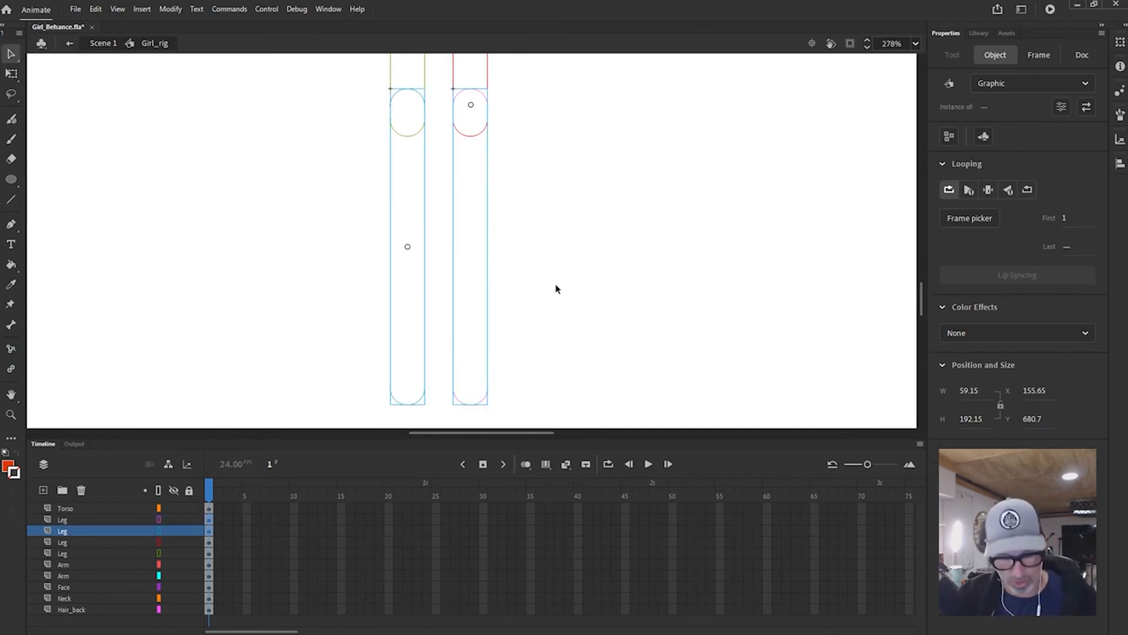
key(shift)
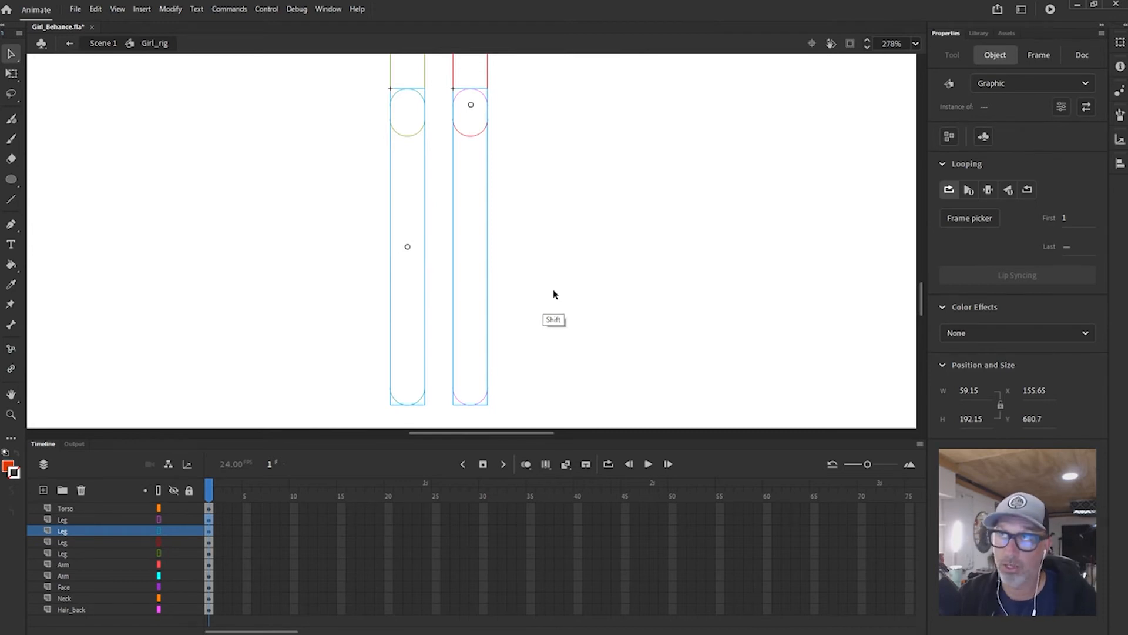
key(shift+Down)
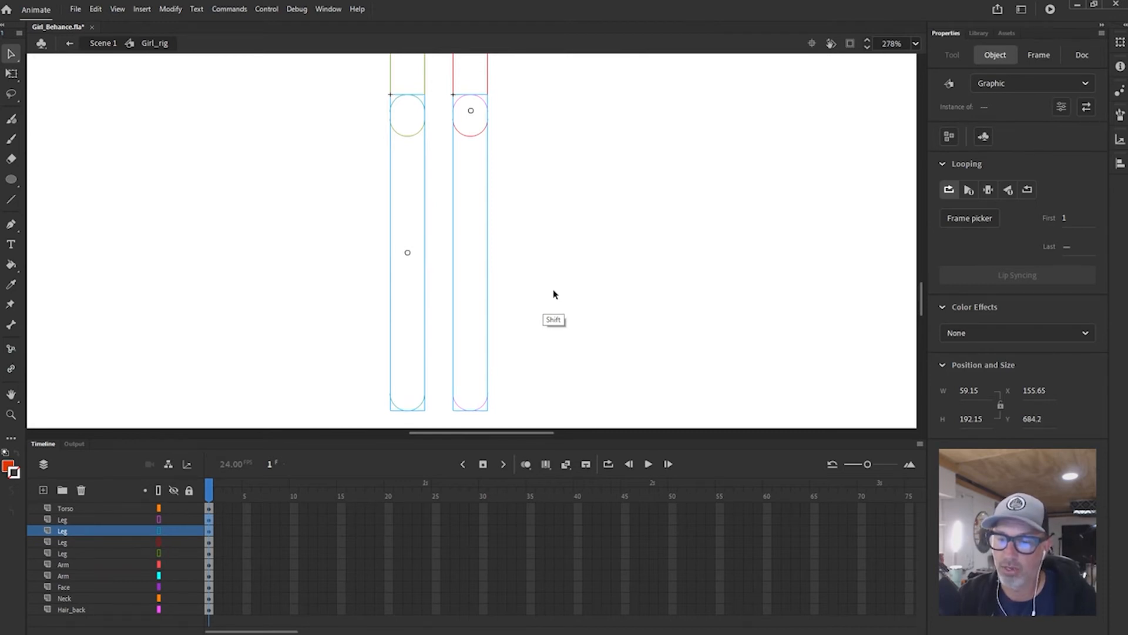
key(shift+Down)
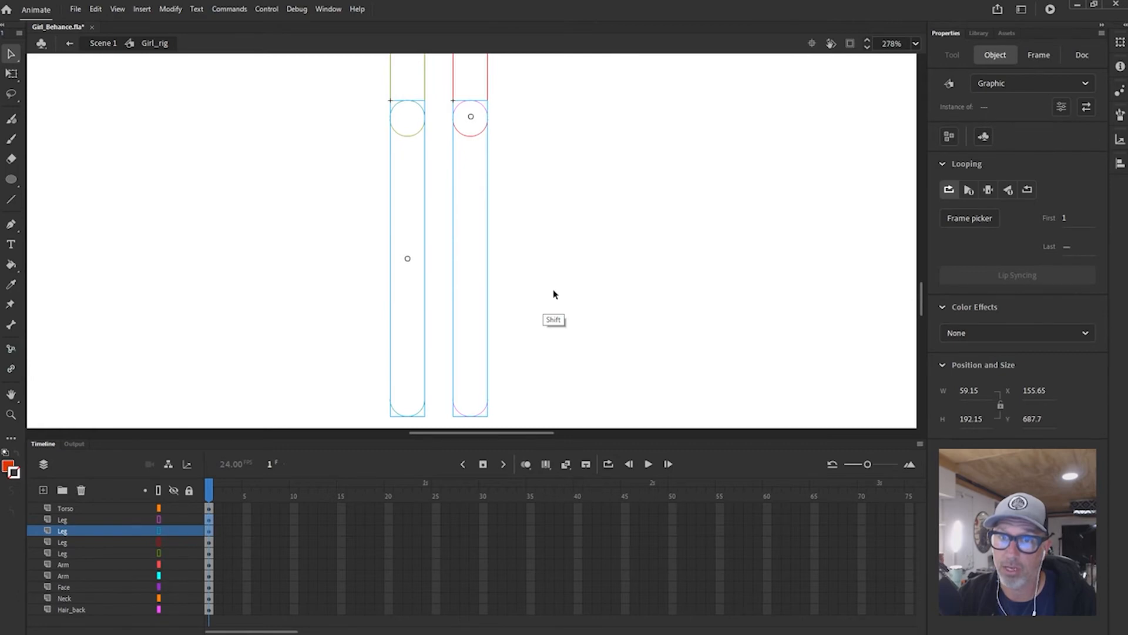
Nudge both lower legs down to Y 688.5 so each knee overlap outlines a full circle, and deselect them
key(z)
click(477, 141)
click(462, 228)
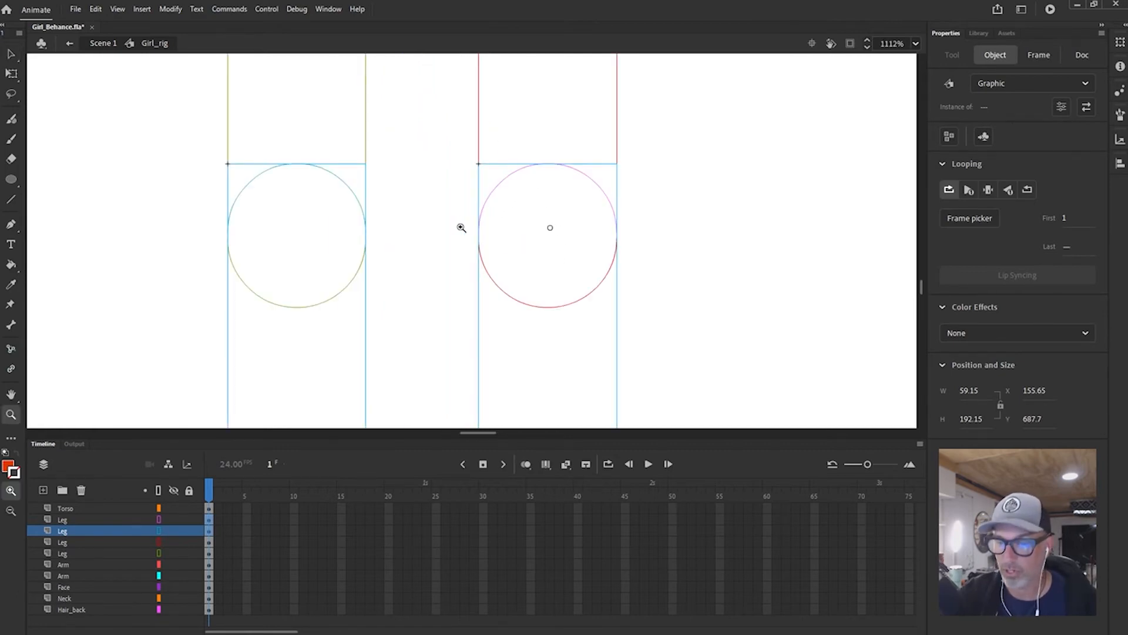
key(v)
key(Down)
key(Down)
key(Down)
key(Down)
key(Down)
key(Down)
key(Down)
key(Down)
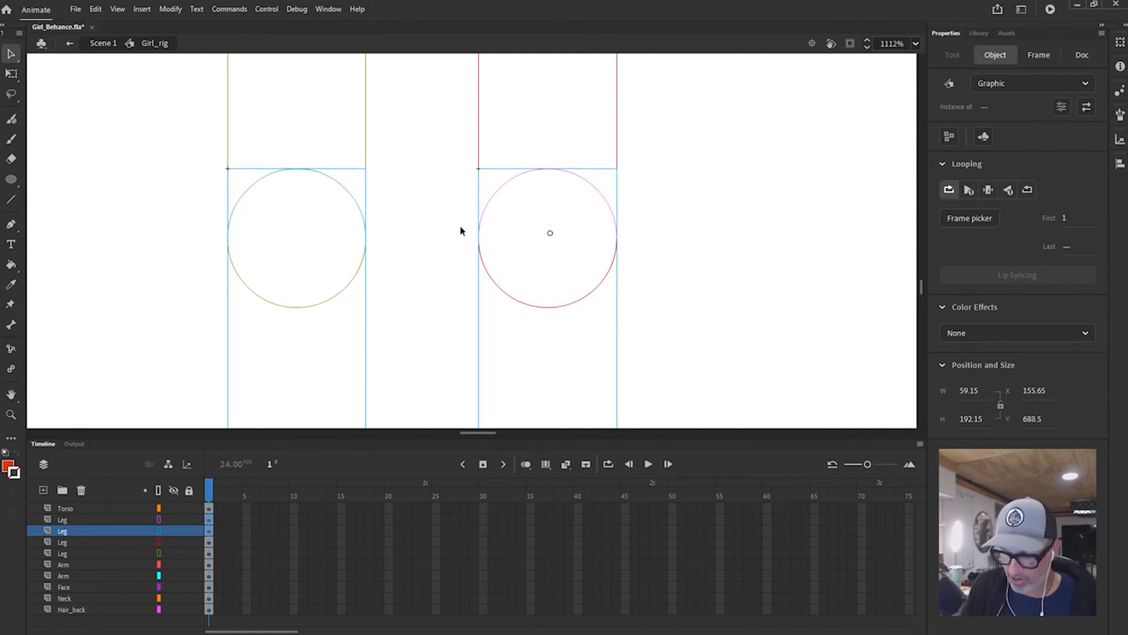
key(ctrl+minus)
key(ctrl+minus)
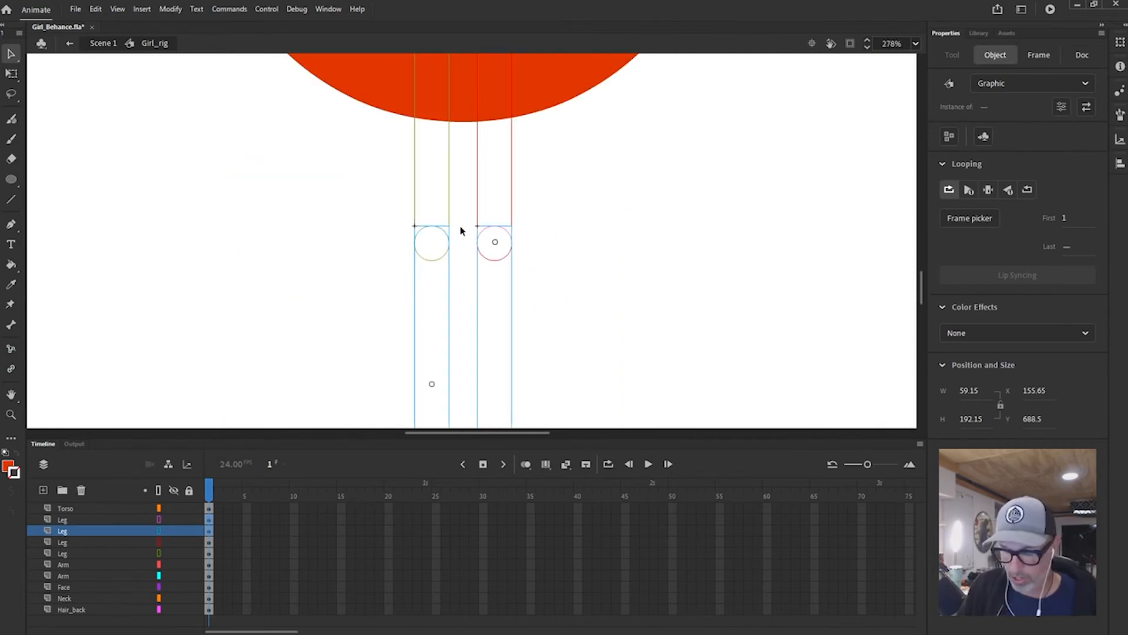
click(536, 230)
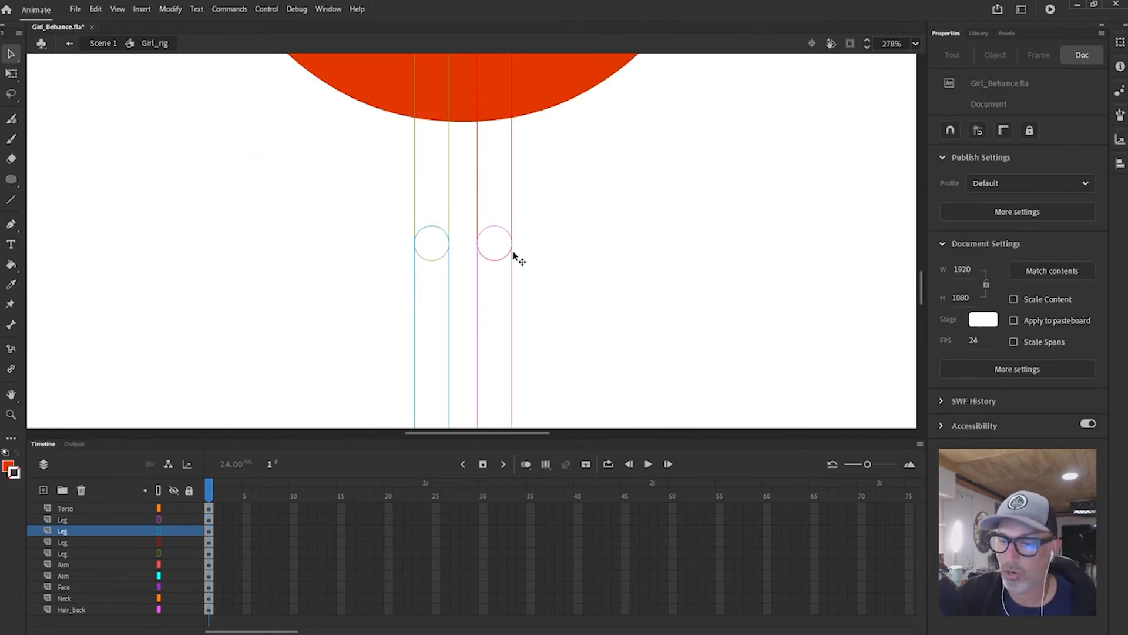
Open the right-hand lower leg's symbol, add a layer above the artwork, and lock the original layer
double_click(512, 262)
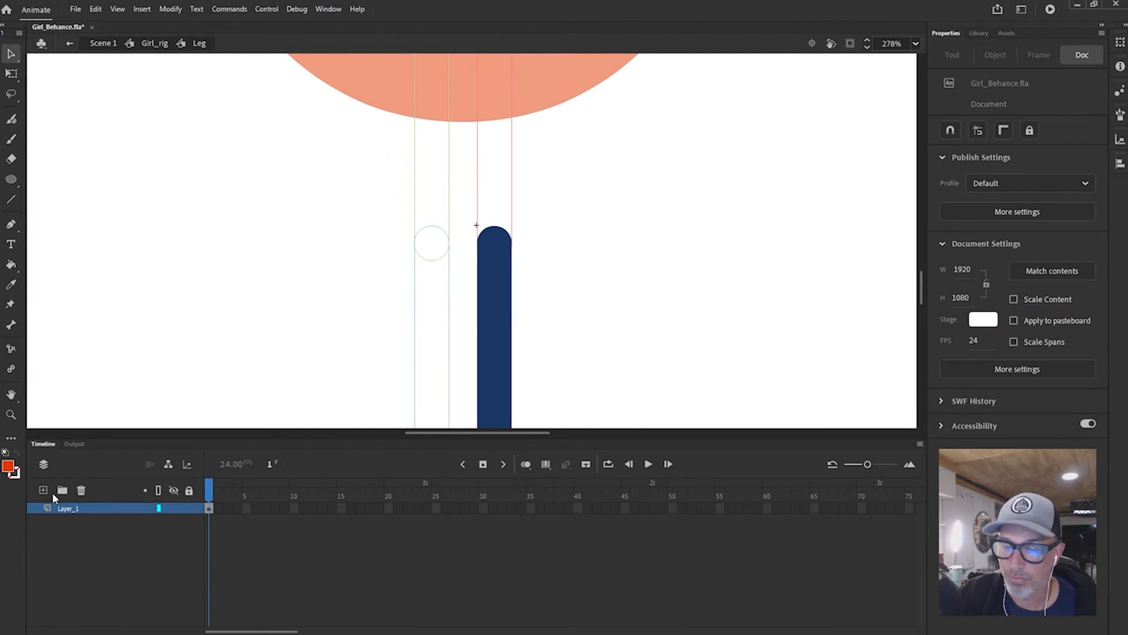
click(43, 490)
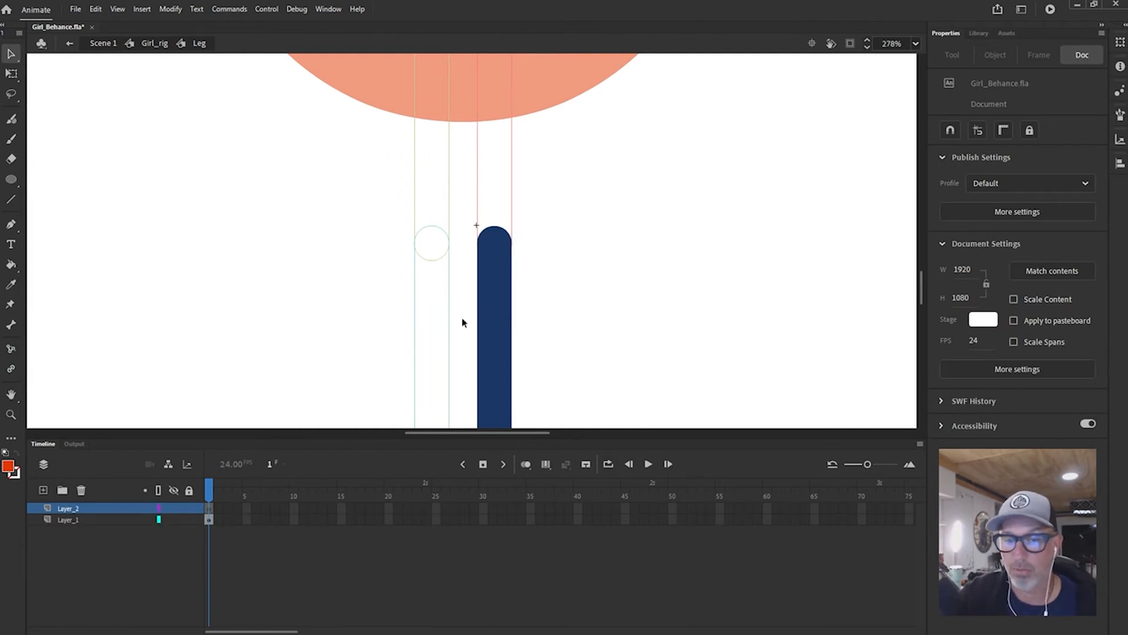
click(189, 520)
Draw a red circle about 19.8 px wide with no stroke and place it over the leg's rounded top end
click(11, 179)
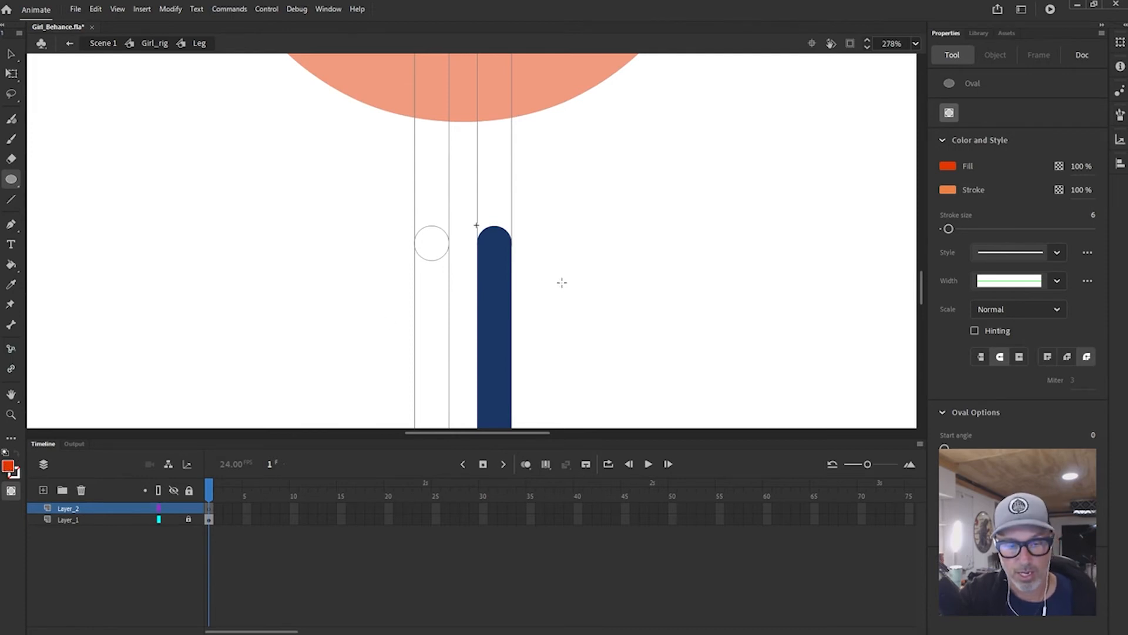
drag(541, 237, 565, 257)
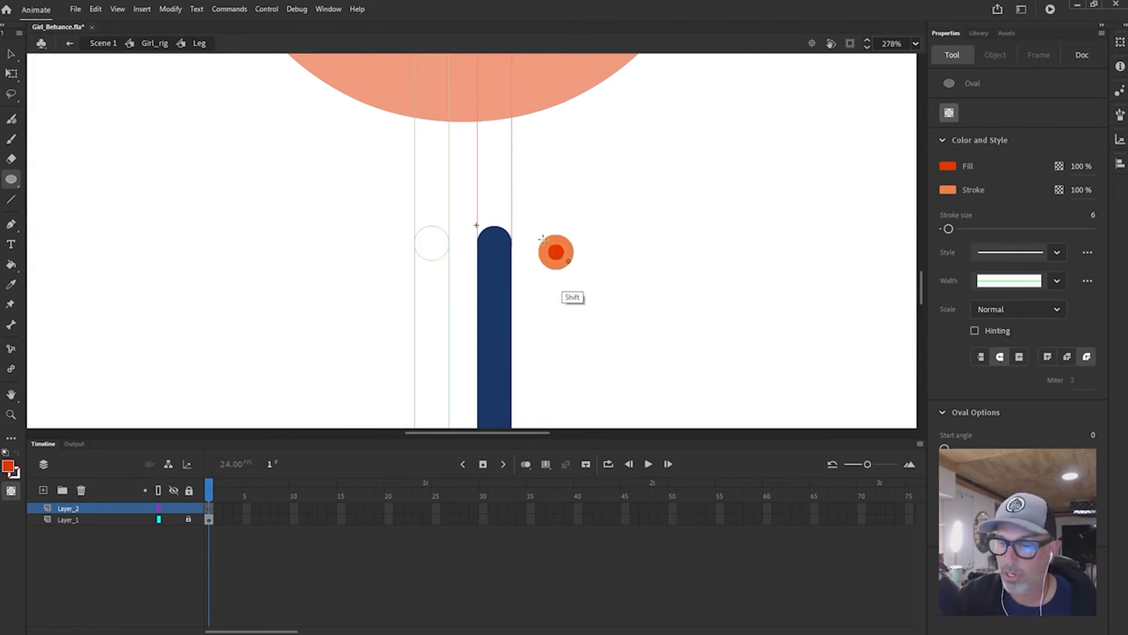
click(949, 189)
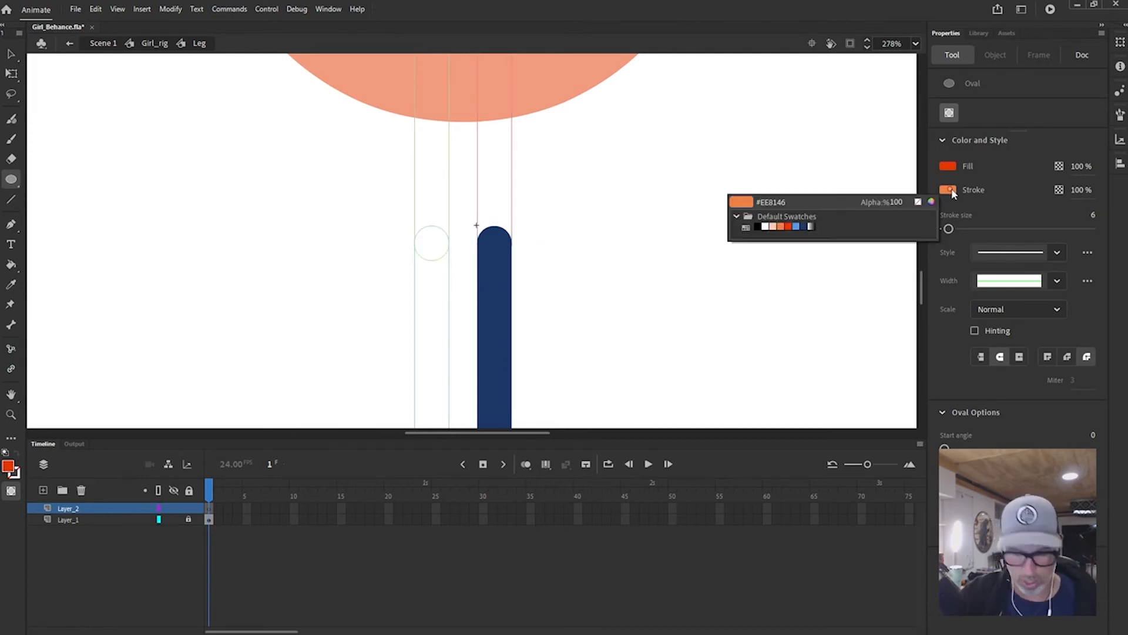
click(918, 202)
drag(558, 272, 591, 306)
key(v)
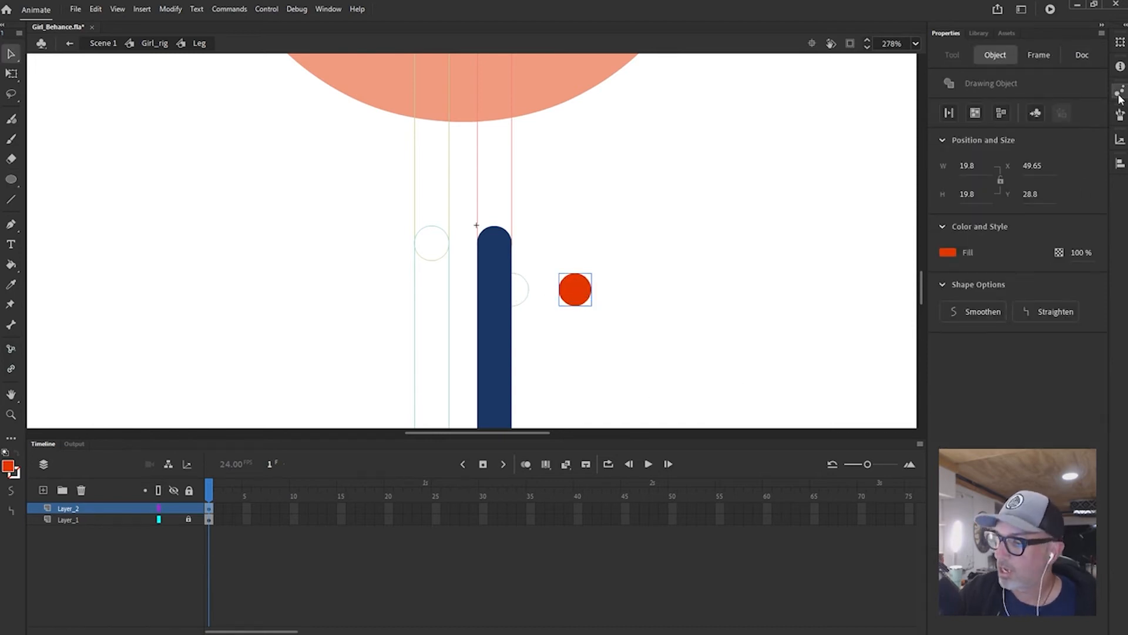
drag(584, 288, 503, 243)
click(531, 252)
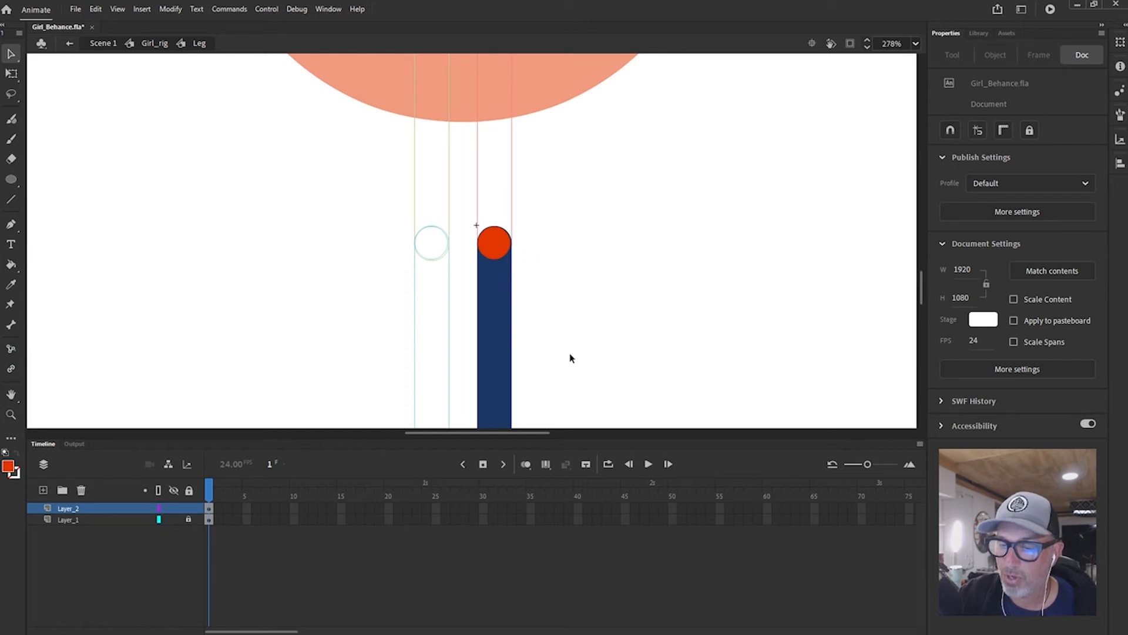
Display the right-hand lower leg solid in Girl_rig and inspect the contents of the upper leg's symbol
double_click(544, 323)
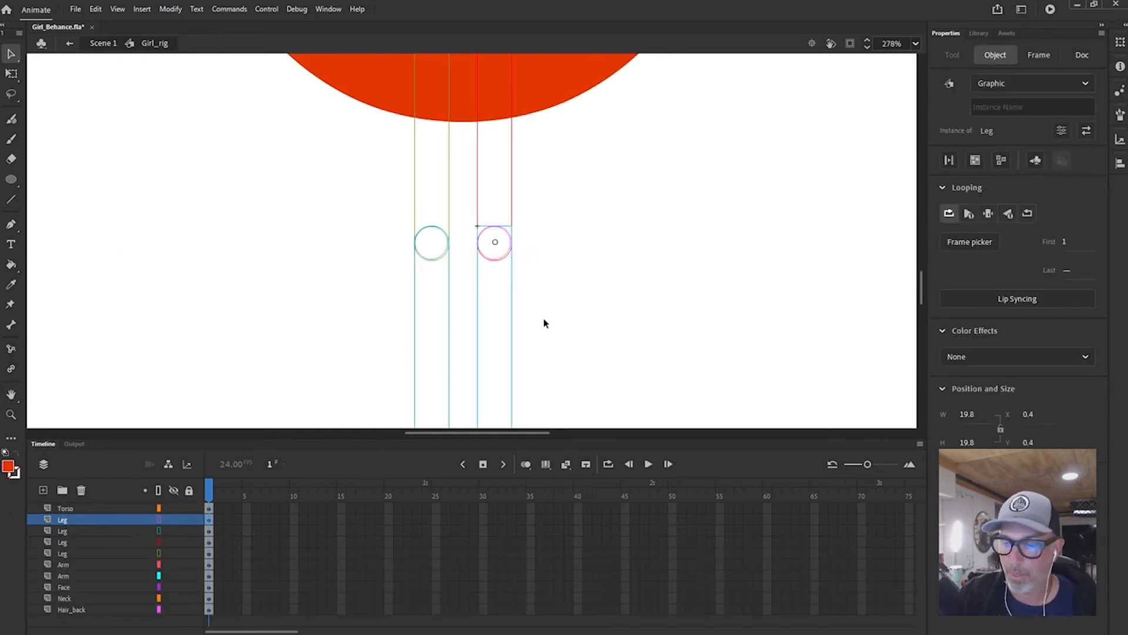
click(159, 520)
click(512, 212)
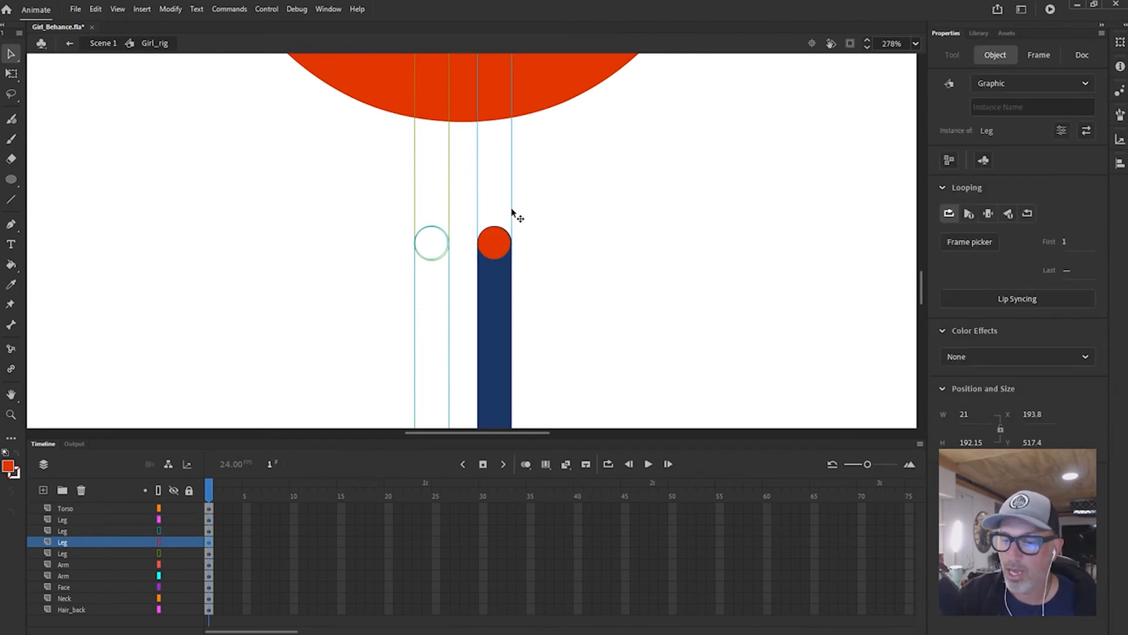
double_click(512, 211)
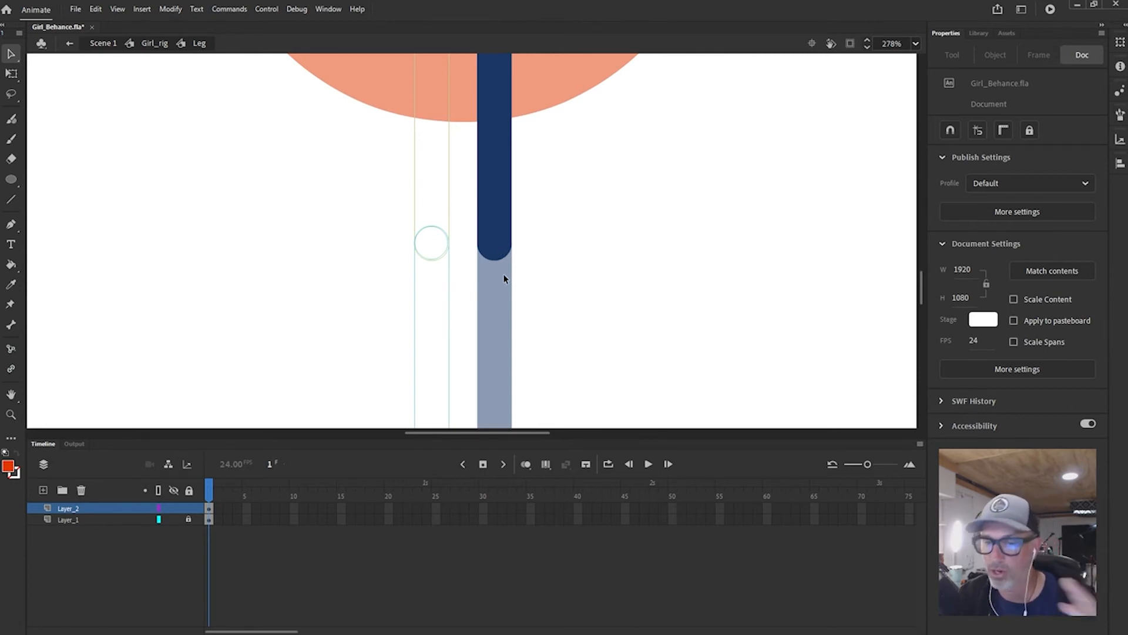
double_click(506, 318)
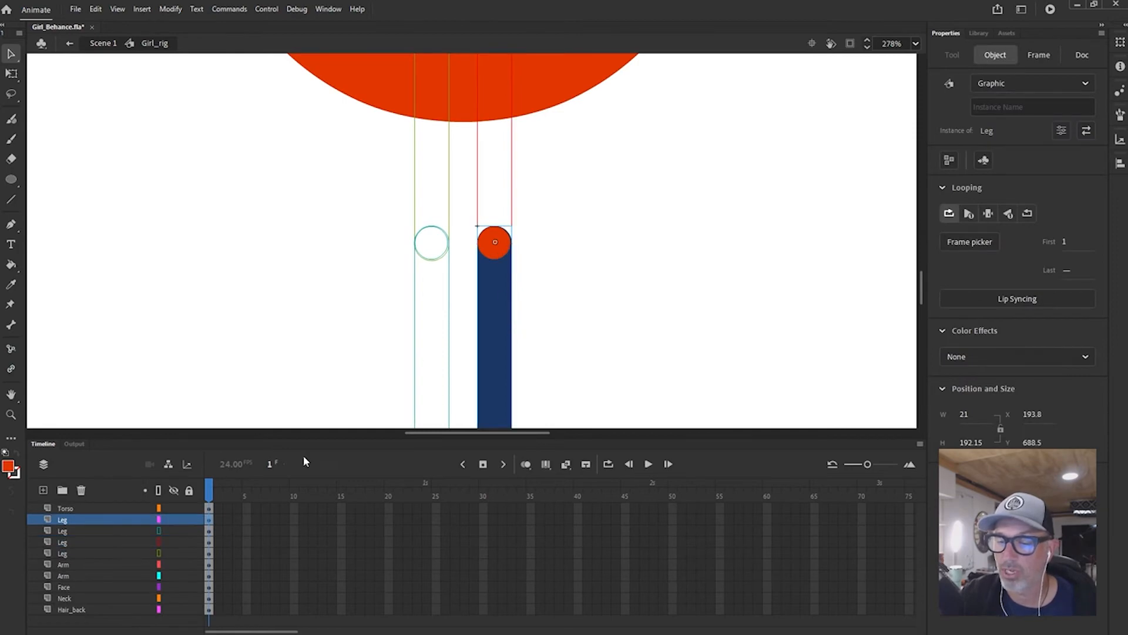
Delete the circle's layer inside the right-hand lower leg's symbol, and display that leg as outlines in Girl_rig
double_click(509, 330)
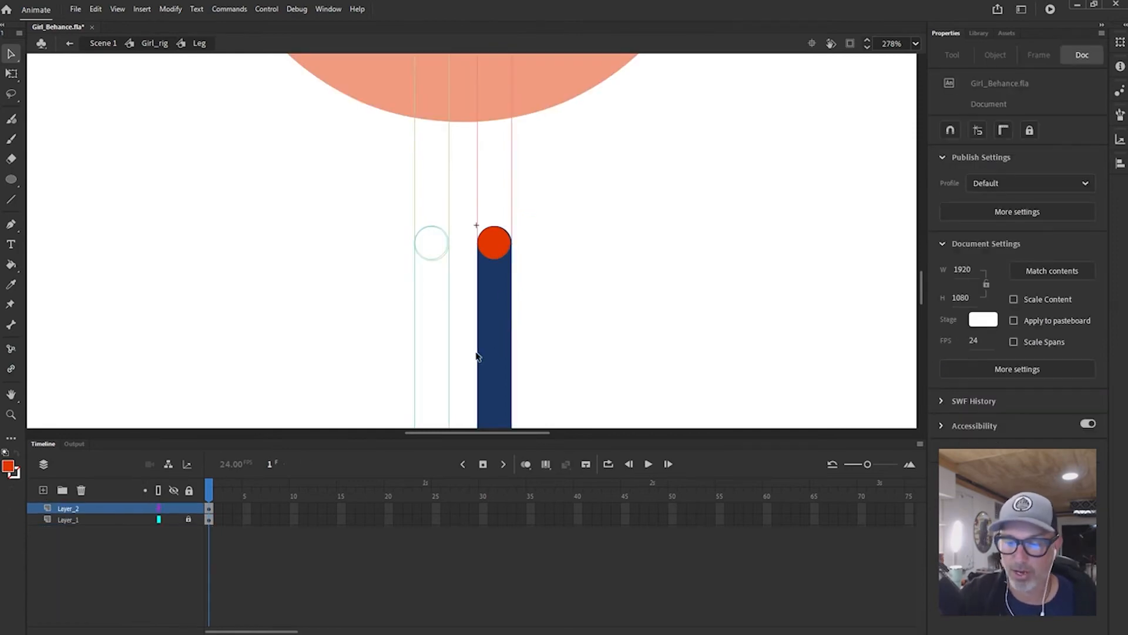
click(106, 509)
click(499, 248)
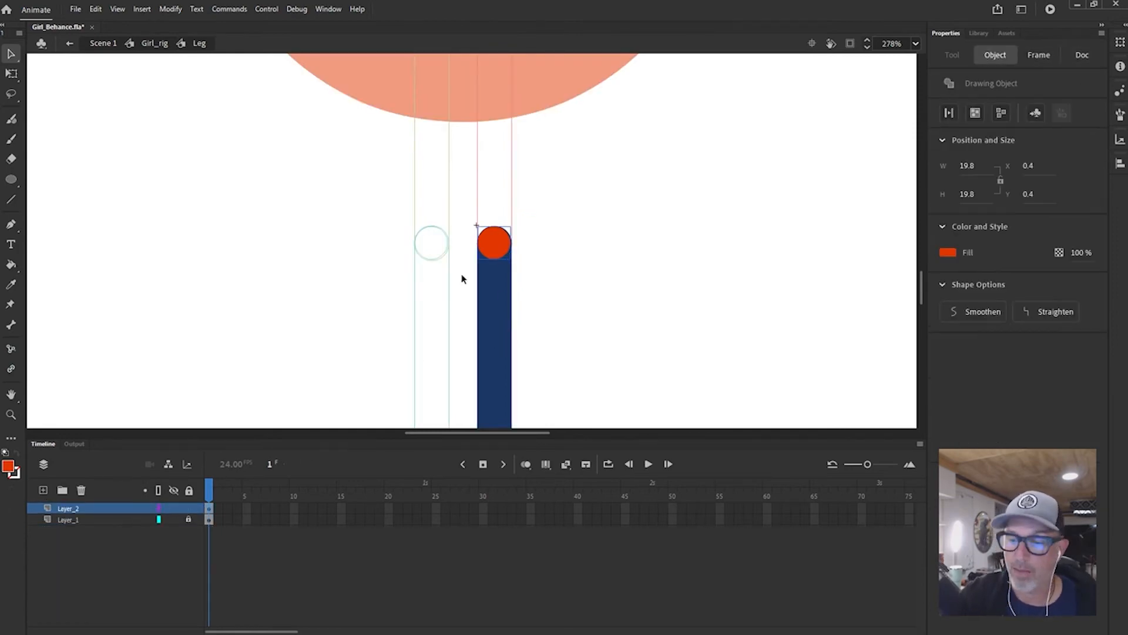
click(82, 491)
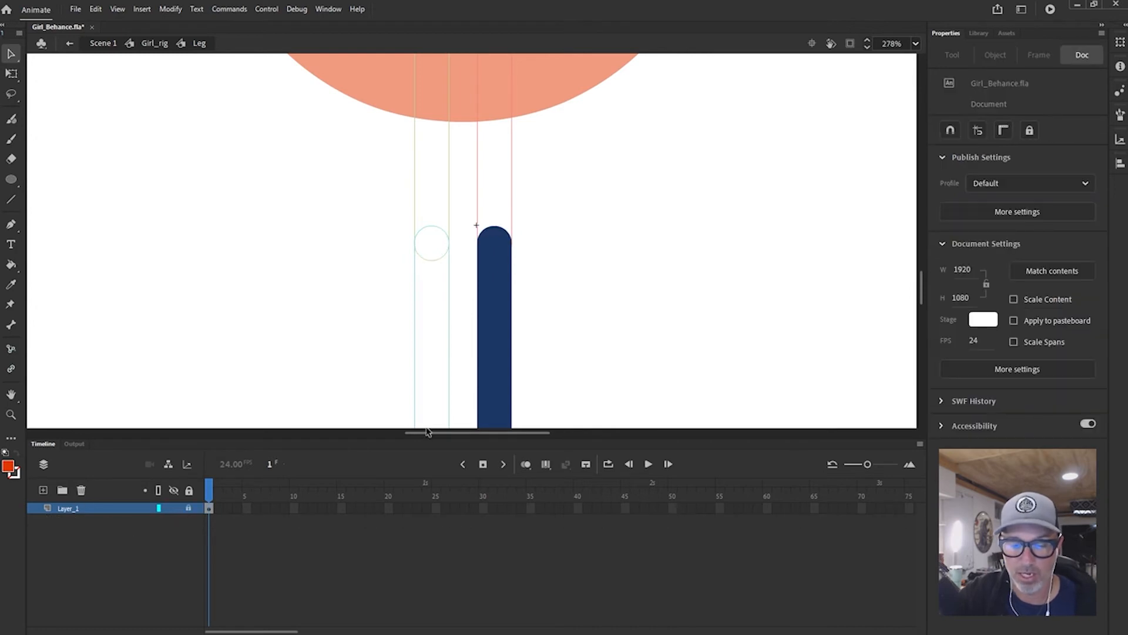
double_click(592, 316)
click(159, 520)
Move the right-hand lower leg's pivot point to the exact centre of the knee circle
click(524, 275)
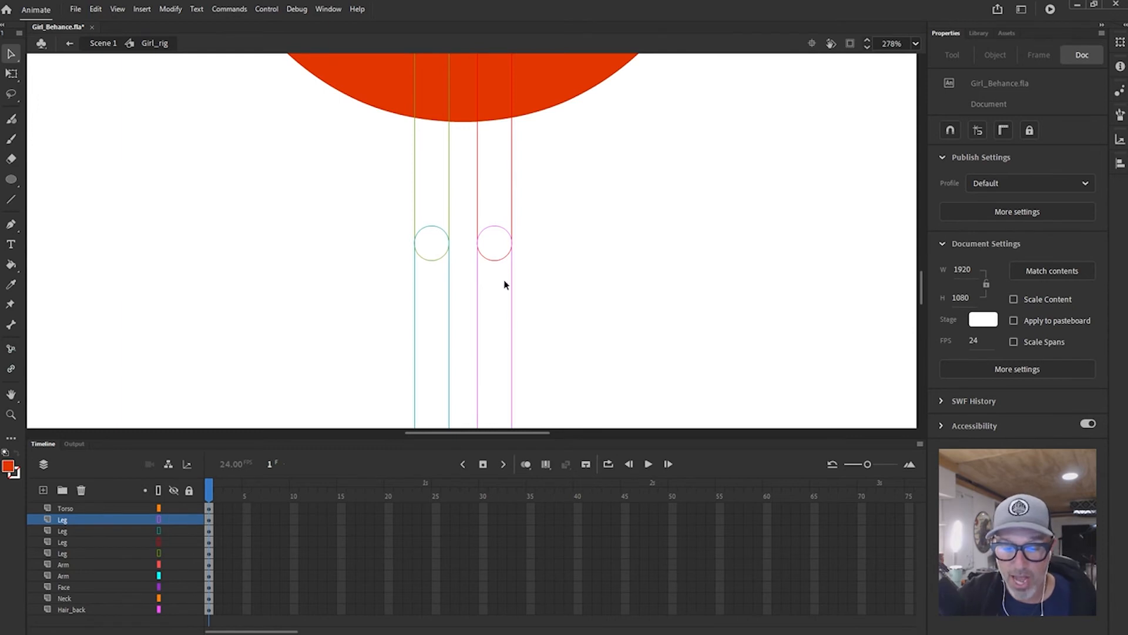
click(513, 299)
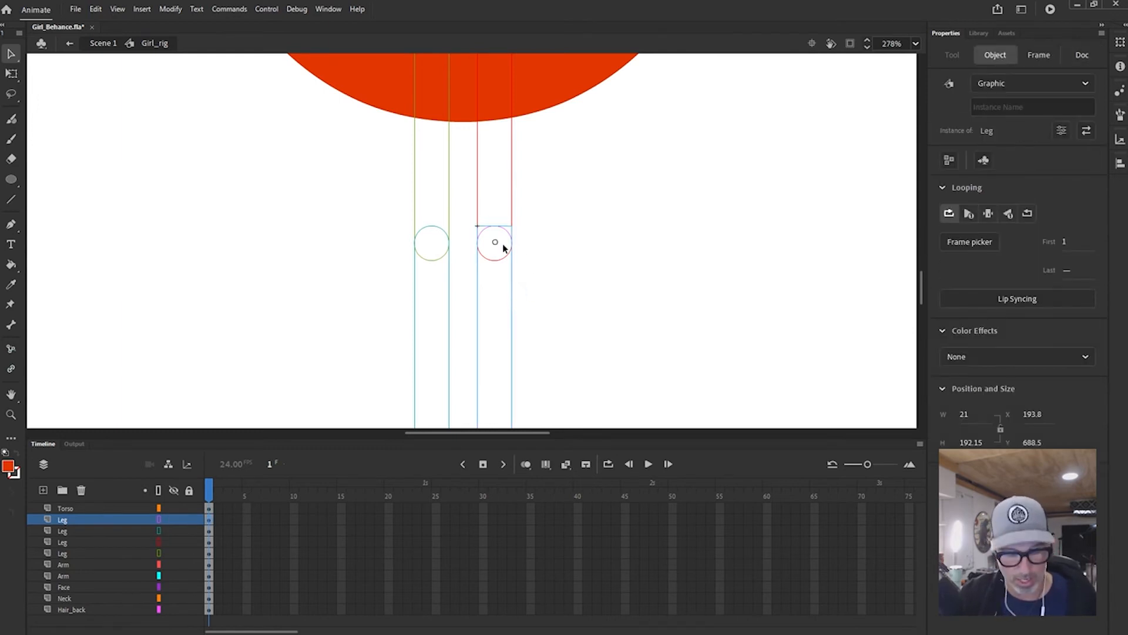
key(q)
scroll(500, 246, up, 2)
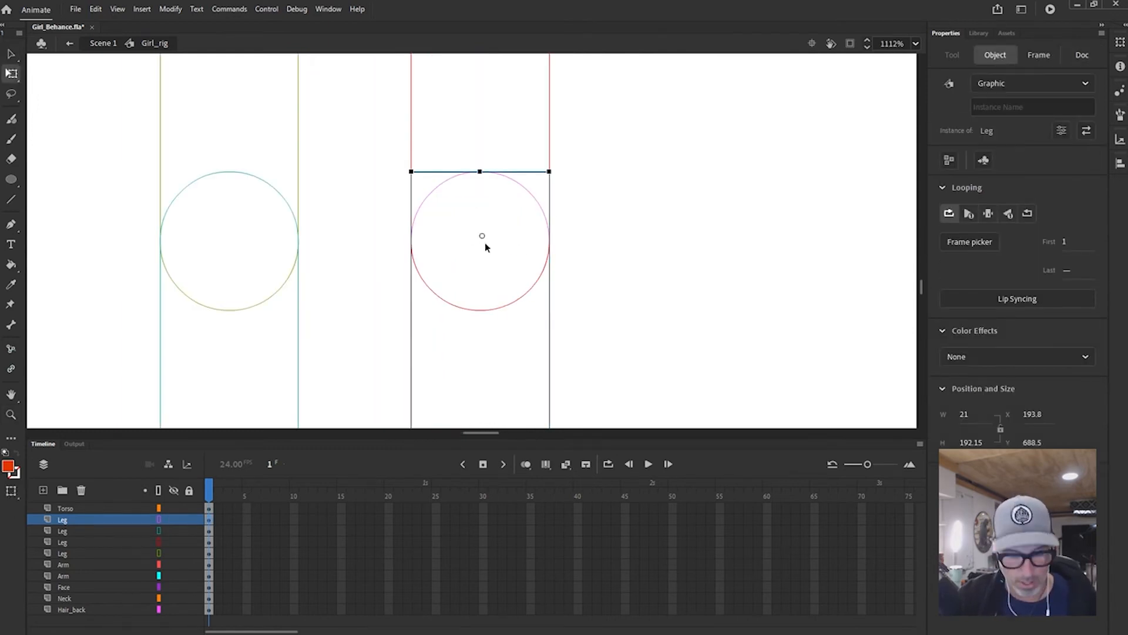
click(483, 236)
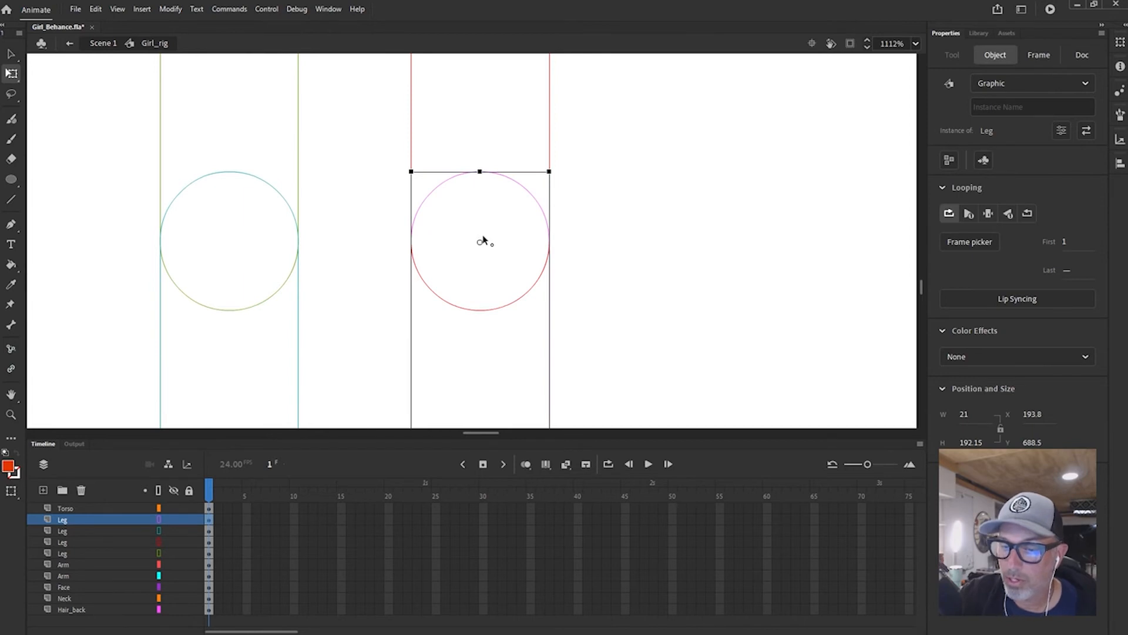
Move the left-hand lower leg's pivot point to the centre of its knee circle in Girl_rig
scroll(481, 241, down, 2)
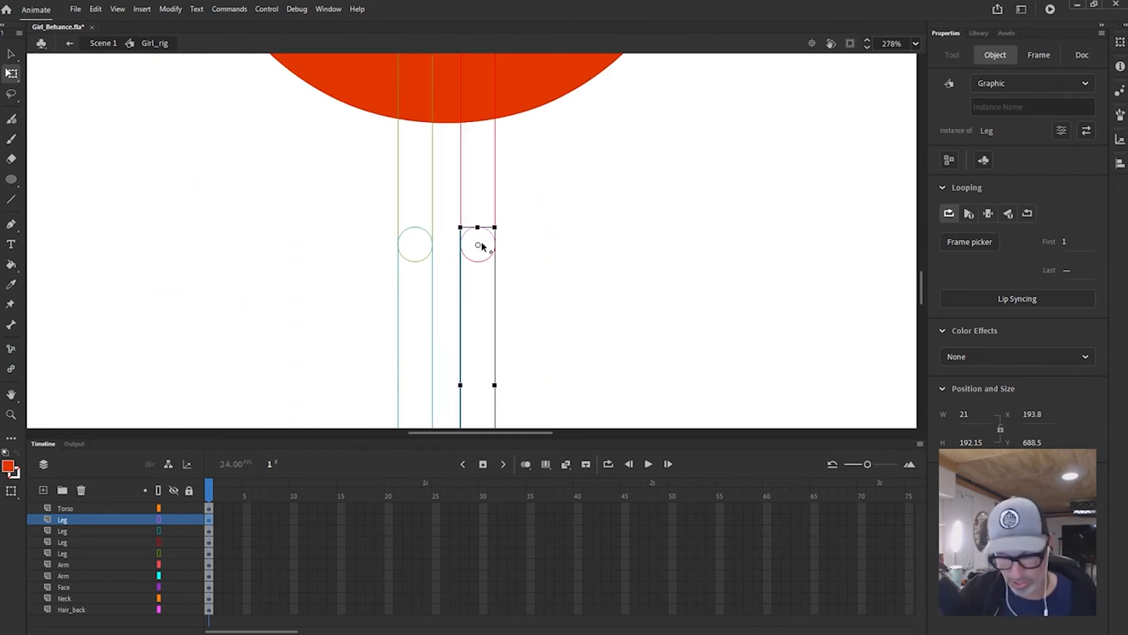
scroll(601, 345, down, 5)
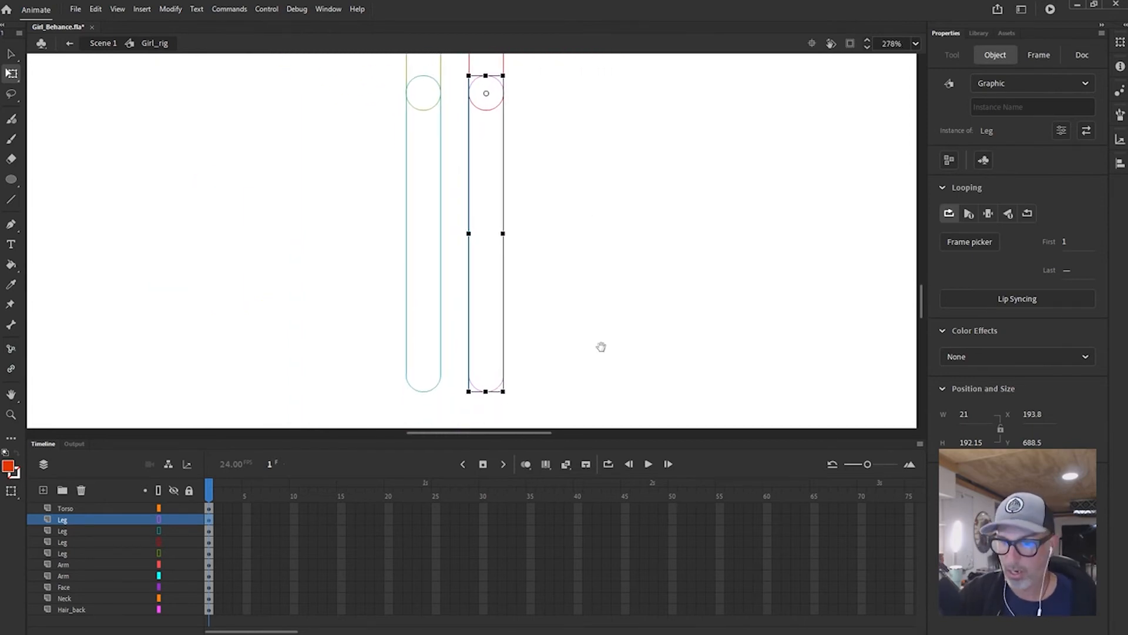
drag(509, 398, 511, 395)
key(z)
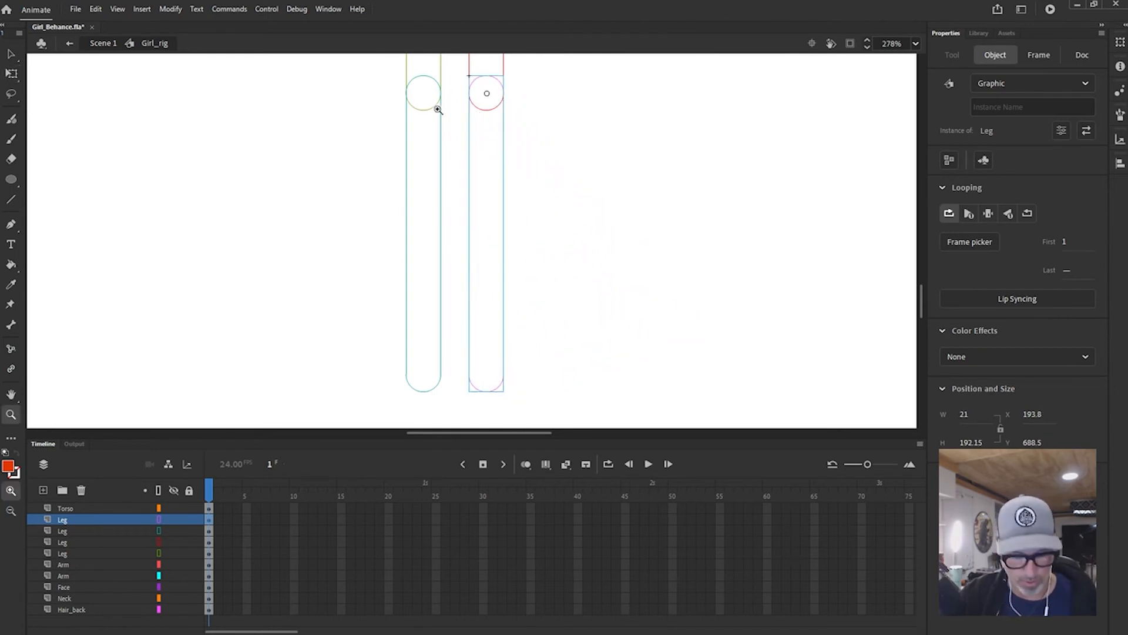
click(438, 106)
click(479, 253)
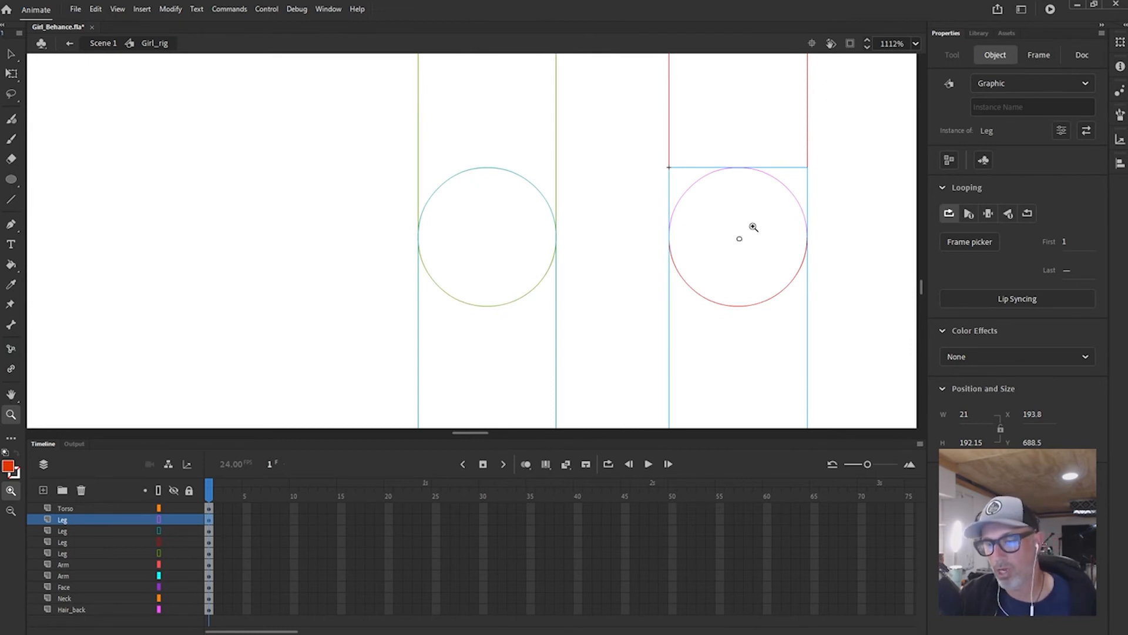
key(q)
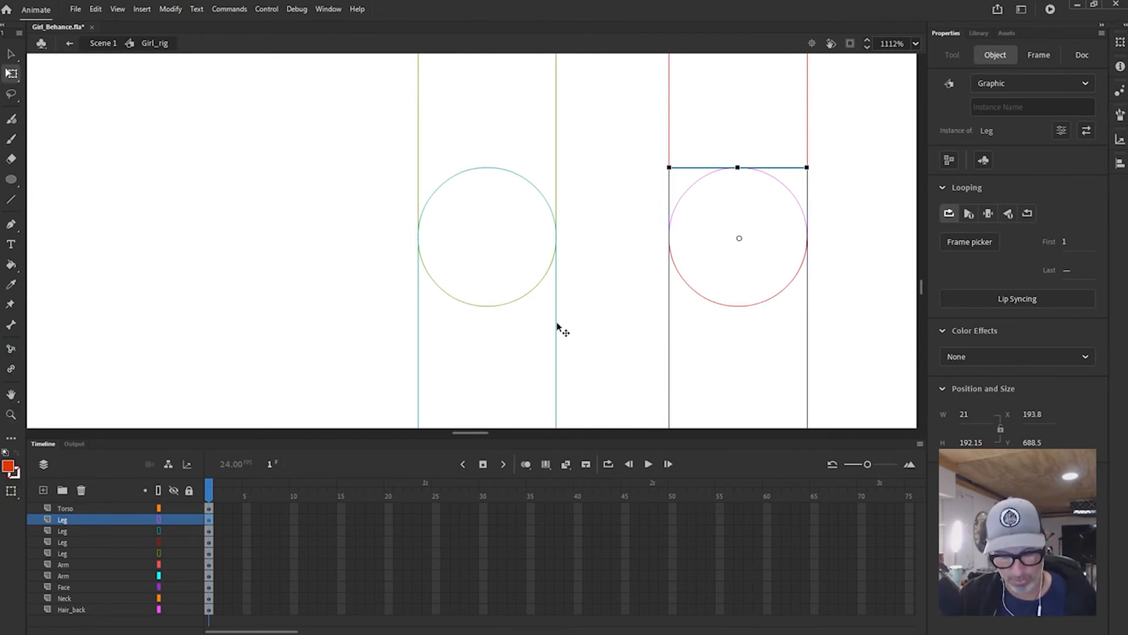
click(545, 292)
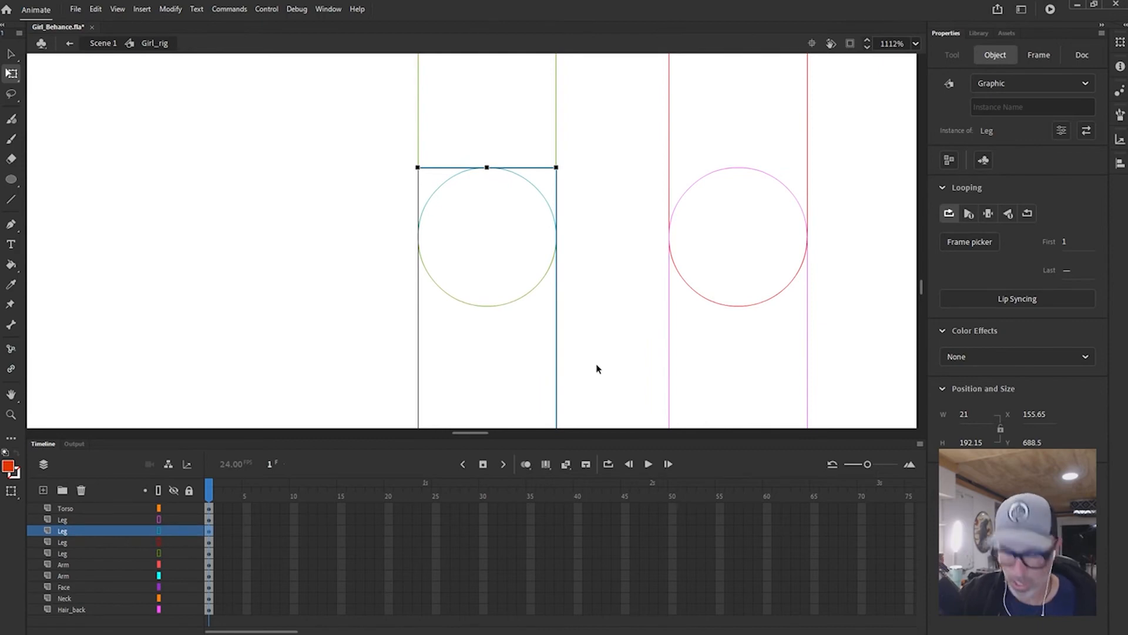
key(ctrl+minus)
key(ctrl+minus)
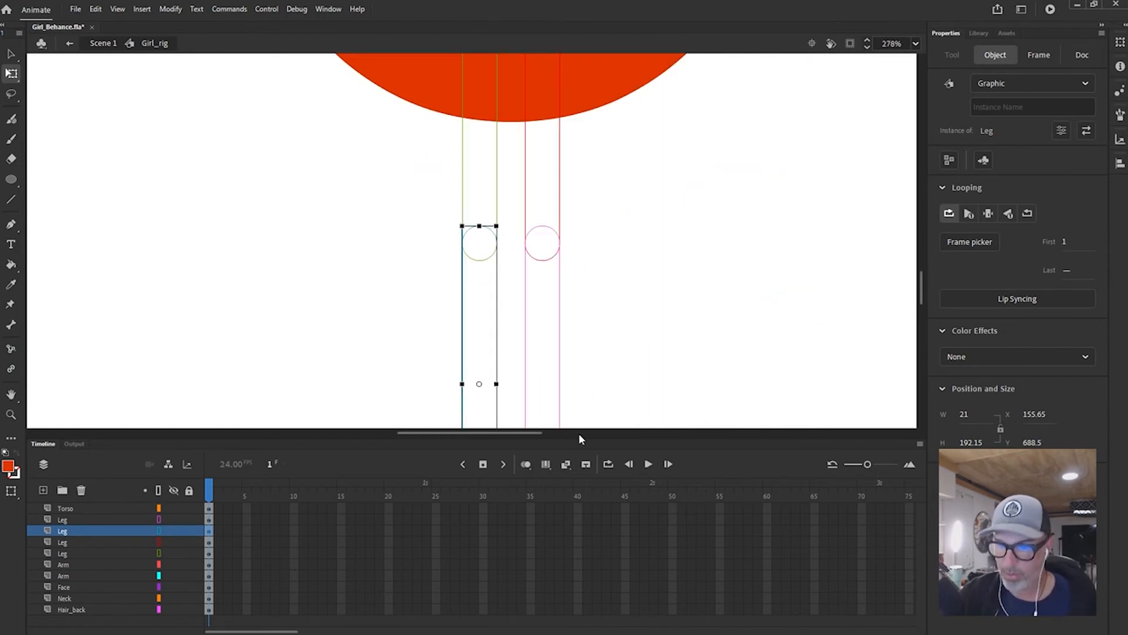
drag(479, 384, 481, 239)
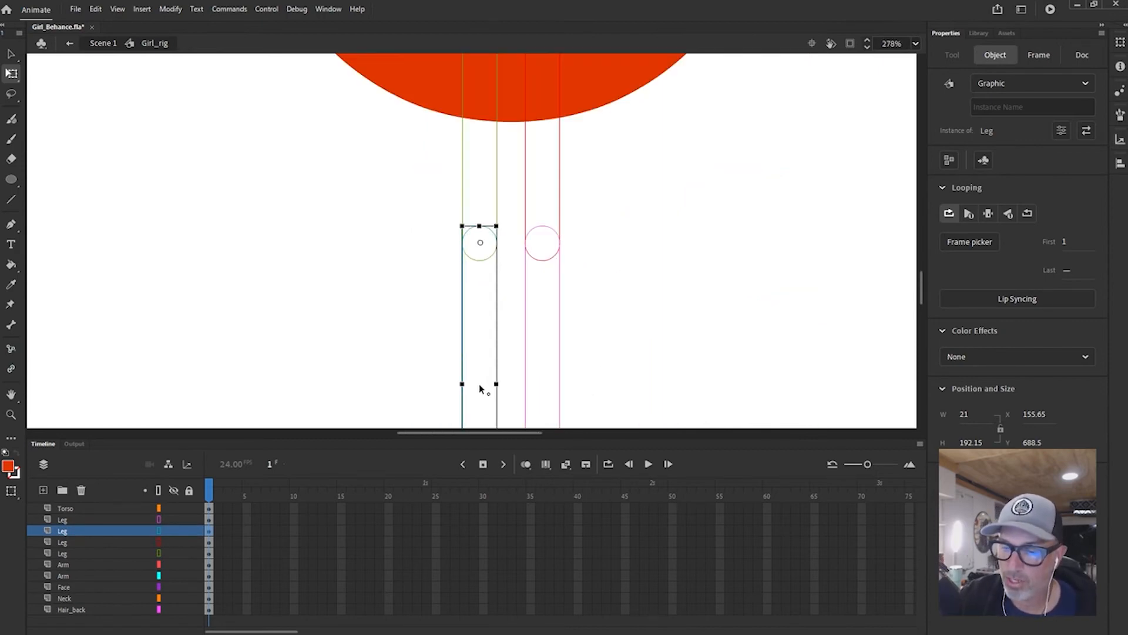
Test the left-hand lower leg's rotation about its knee pivot and undo the change
key(ctrl+alt+t)
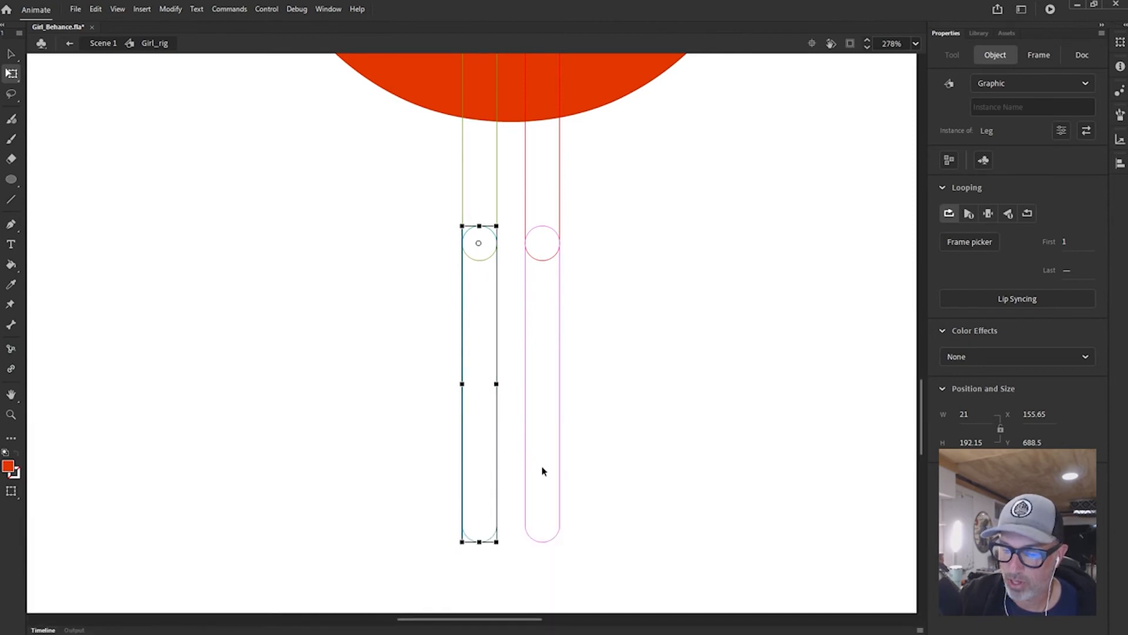
mouse_move(512, 521)
mouse_down()
mouse_move(395, 510)
mouse_move(237, 397)
mouse_move(578, 507)
mouse_move(604, 497)
mouse_move(487, 522)
mouse_move(526, 520)
mouse_up()
key(ctrl+z)
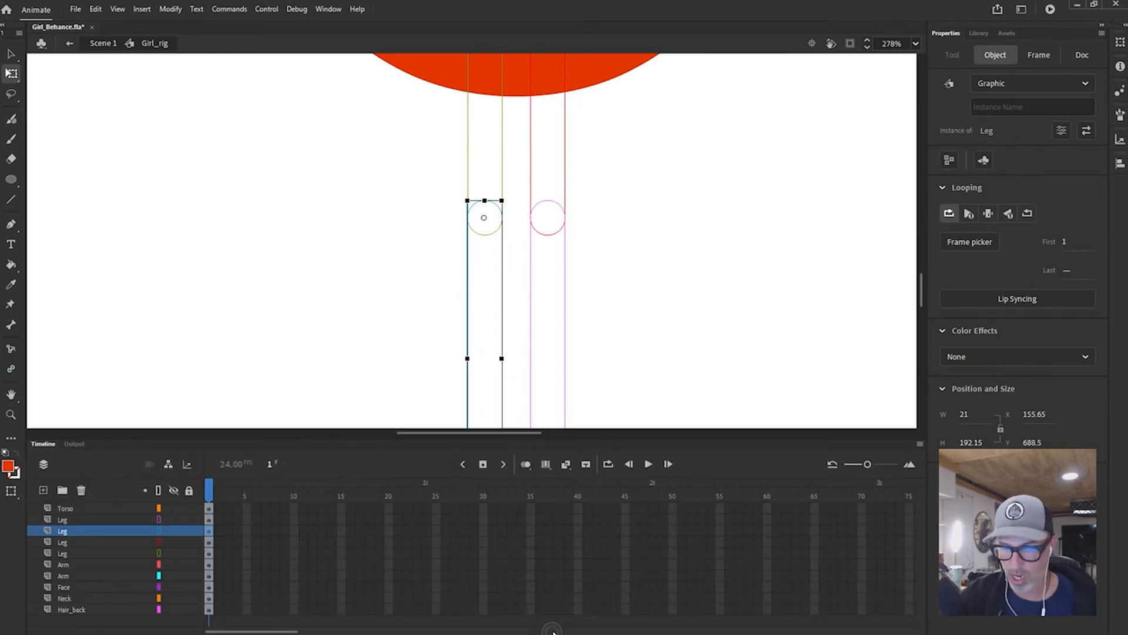
key(ctrl+alt+t)
Display all four Leg layers solid instead of as outlines and save the document
drag(160, 520, 159, 553)
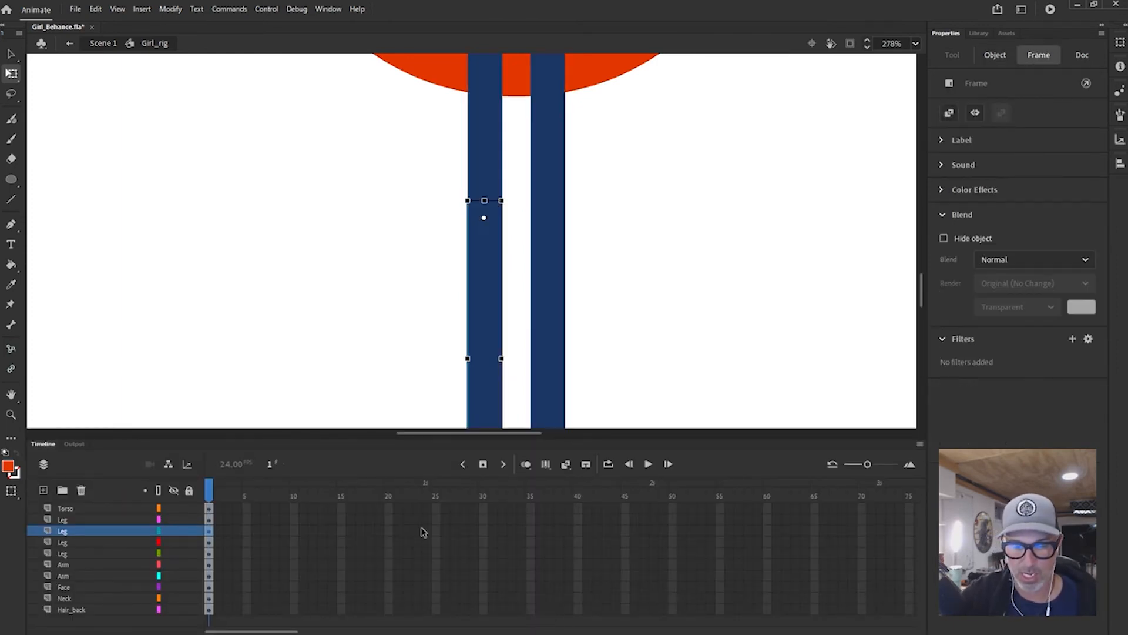
click(644, 389)
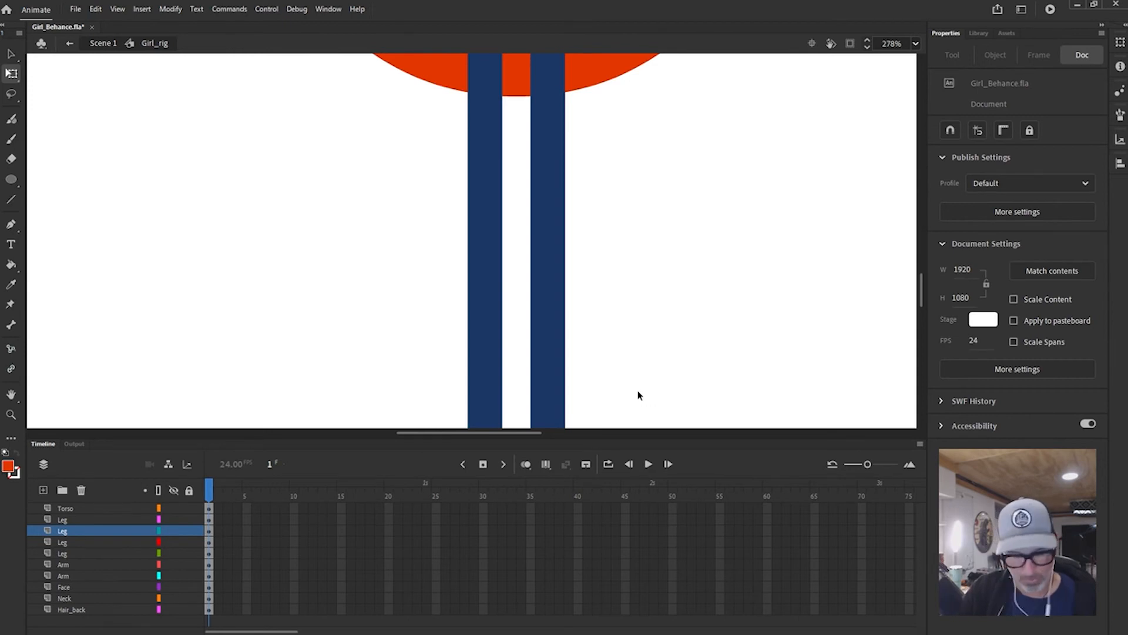
key(ctrl+minus)
key(ctrl+minus)
drag(628, 221, 591, 294)
key(ctrl+s)
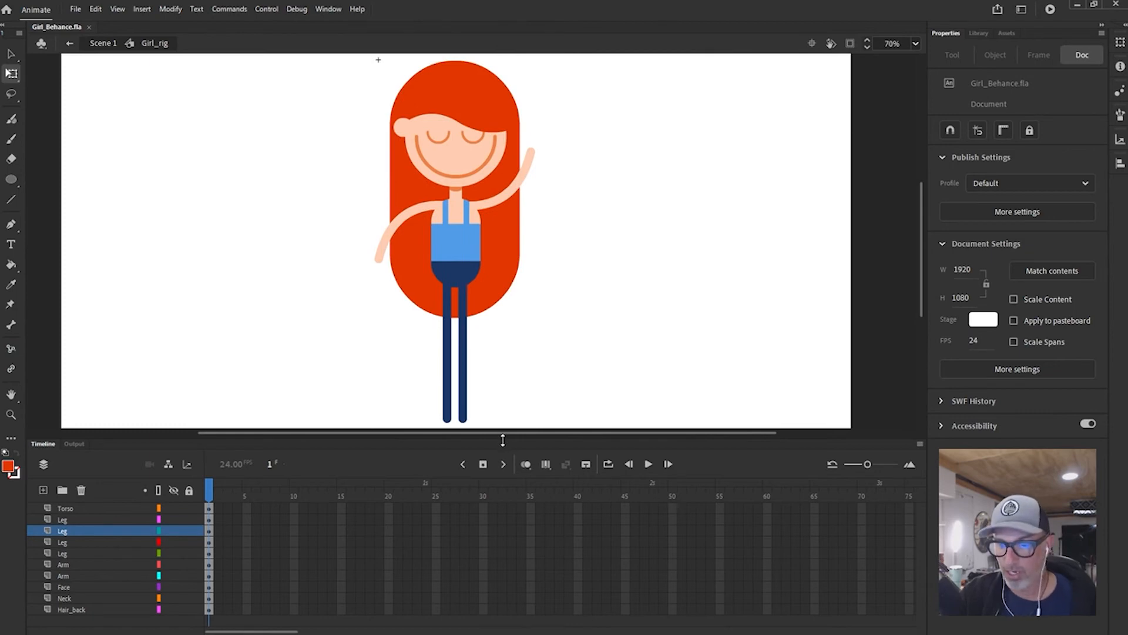
Check the Use Advanced Layers mode in the document settings and accept the dialog
drag(503, 440, 503, 445)
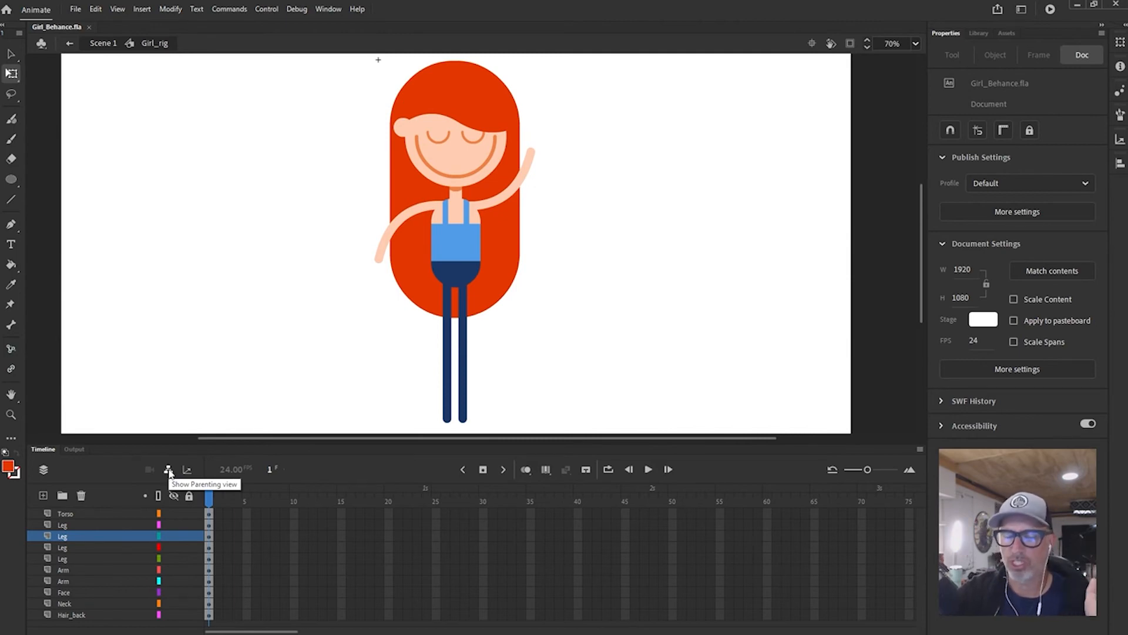
key(ctrl+j)
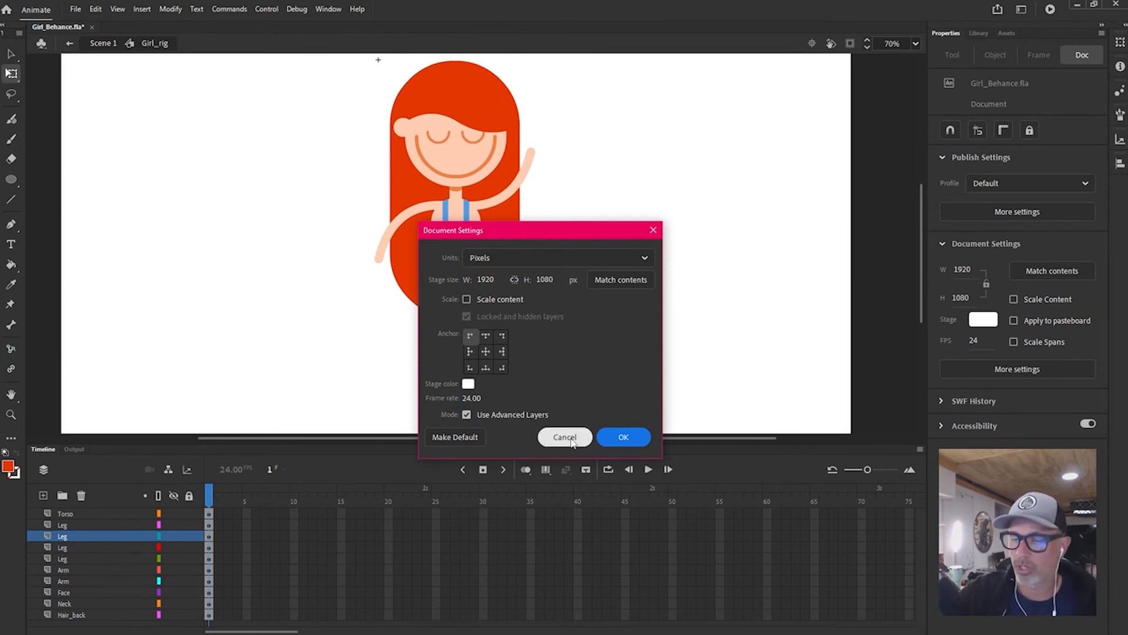
click(565, 438)
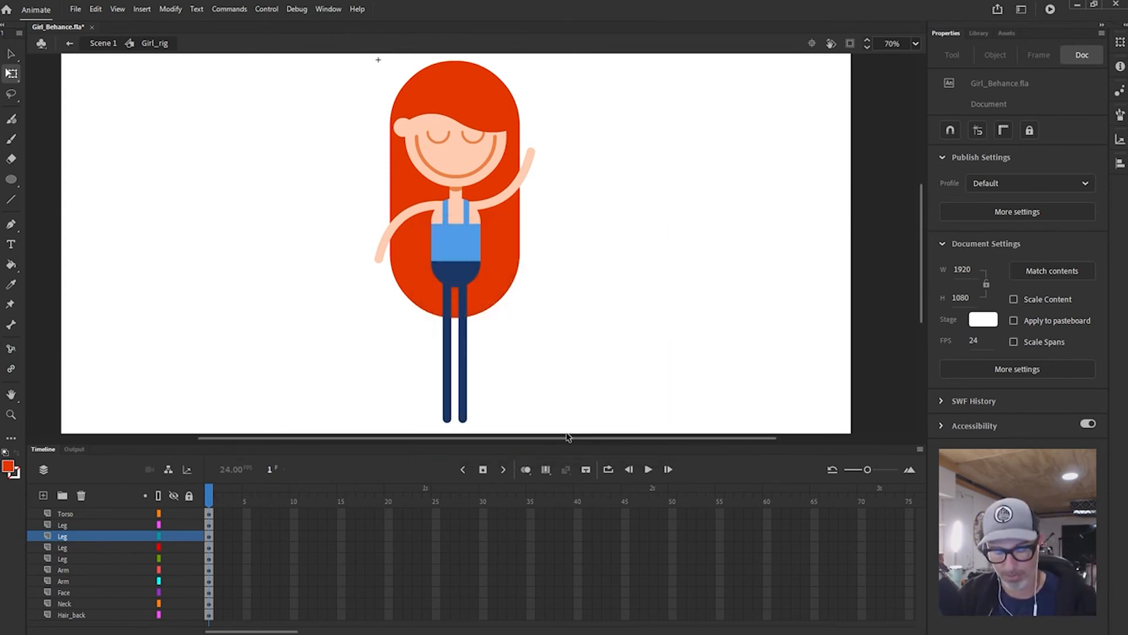
click(171, 9)
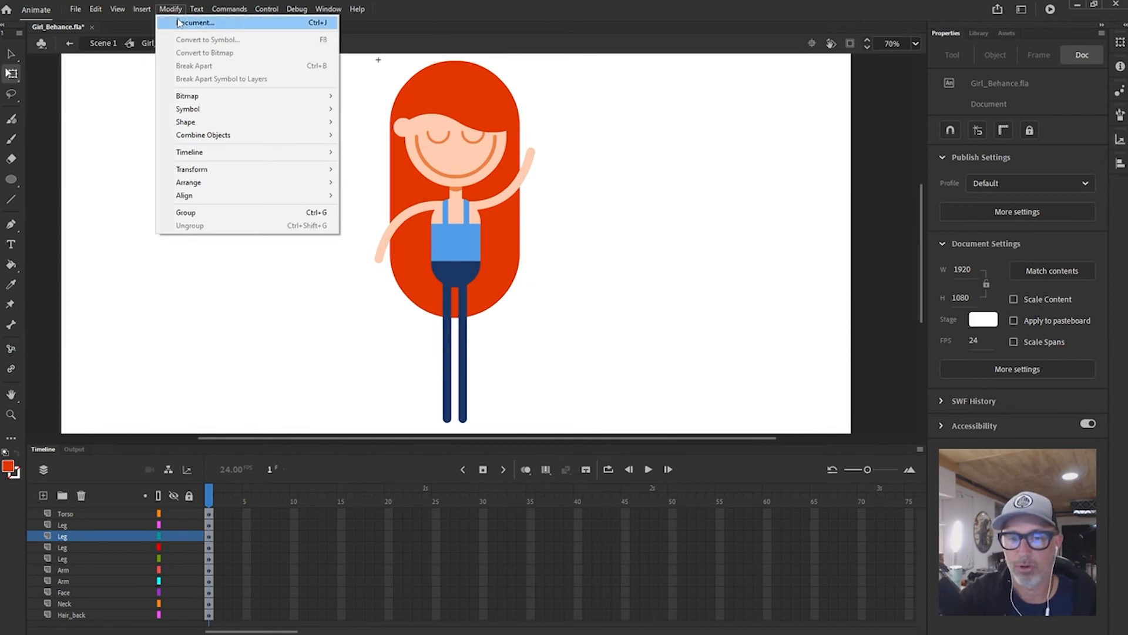
click(181, 23)
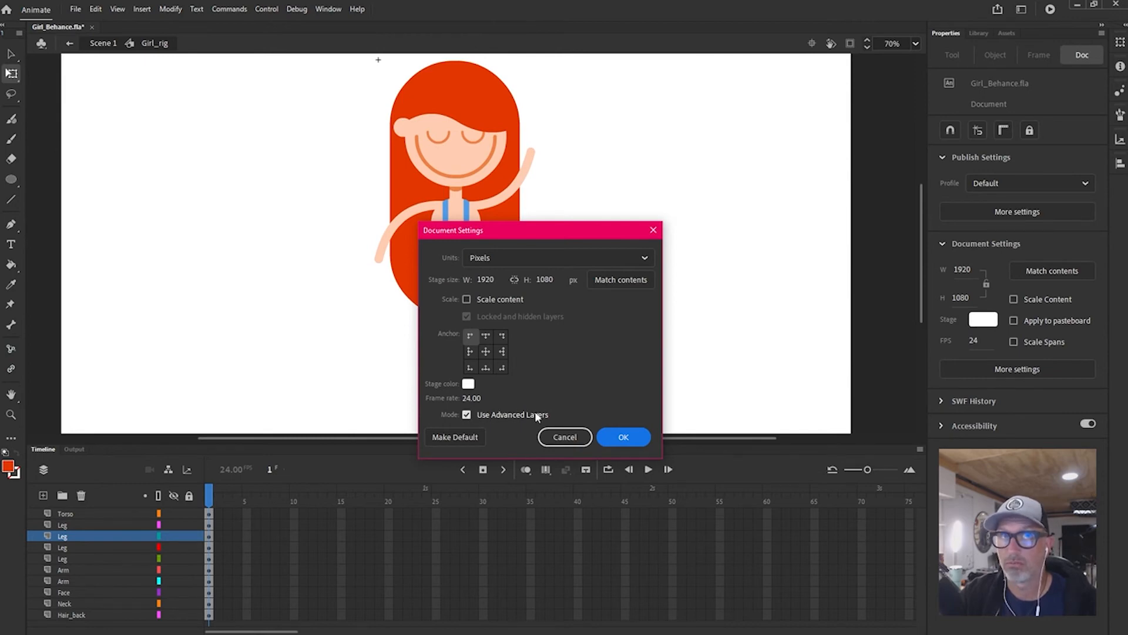
click(609, 439)
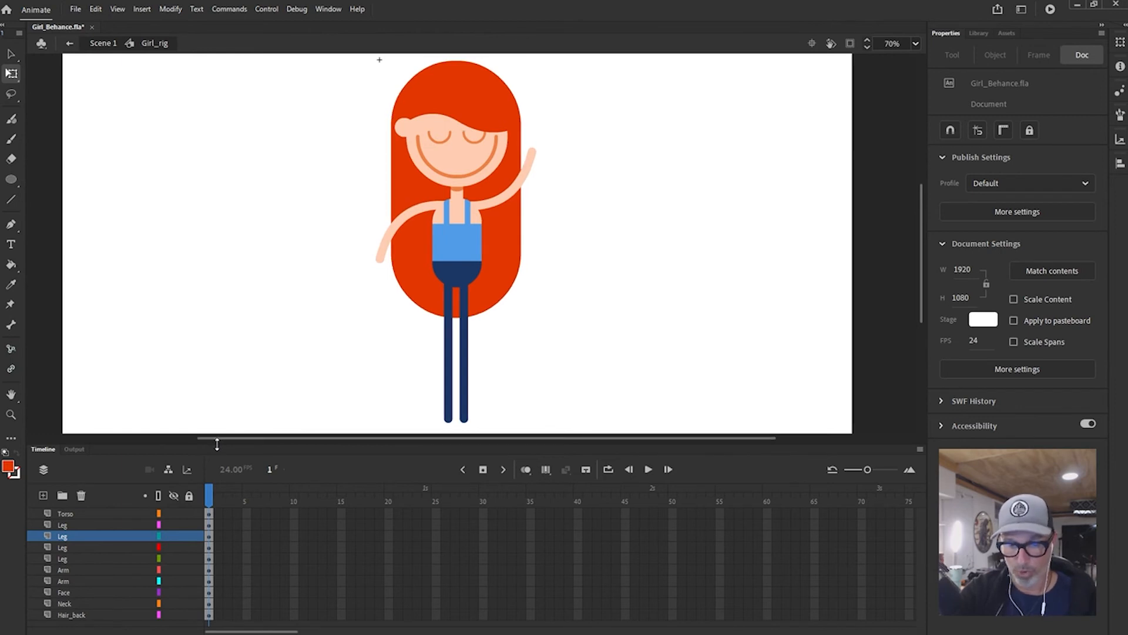
Show the Parenting view for Girl_rig's layers in the timeline
drag(217, 442, 218, 432)
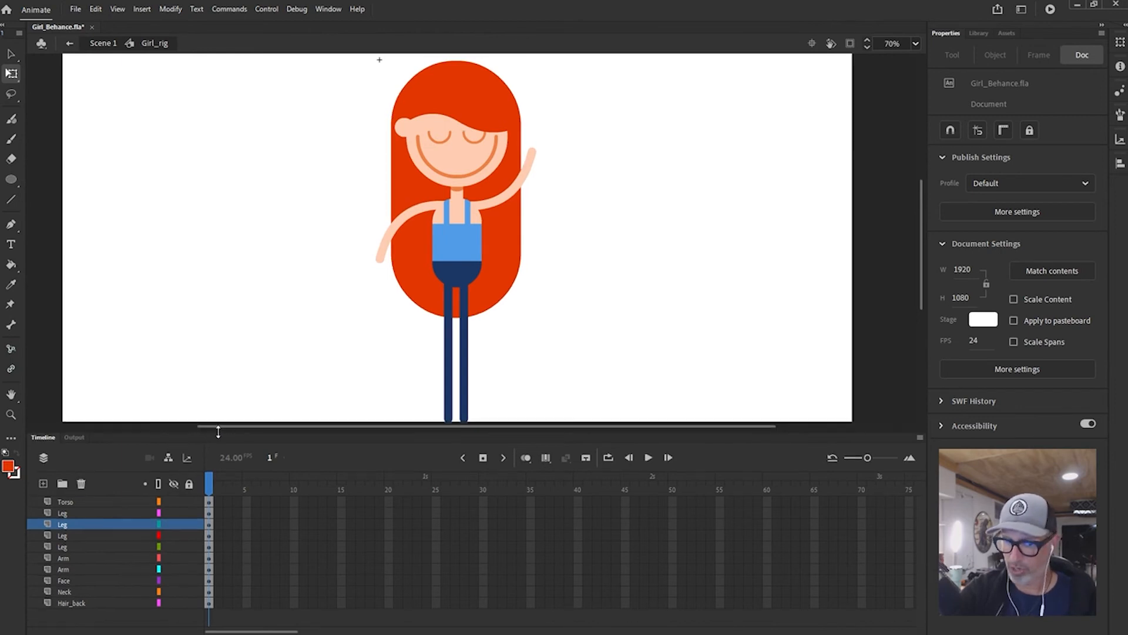
click(169, 457)
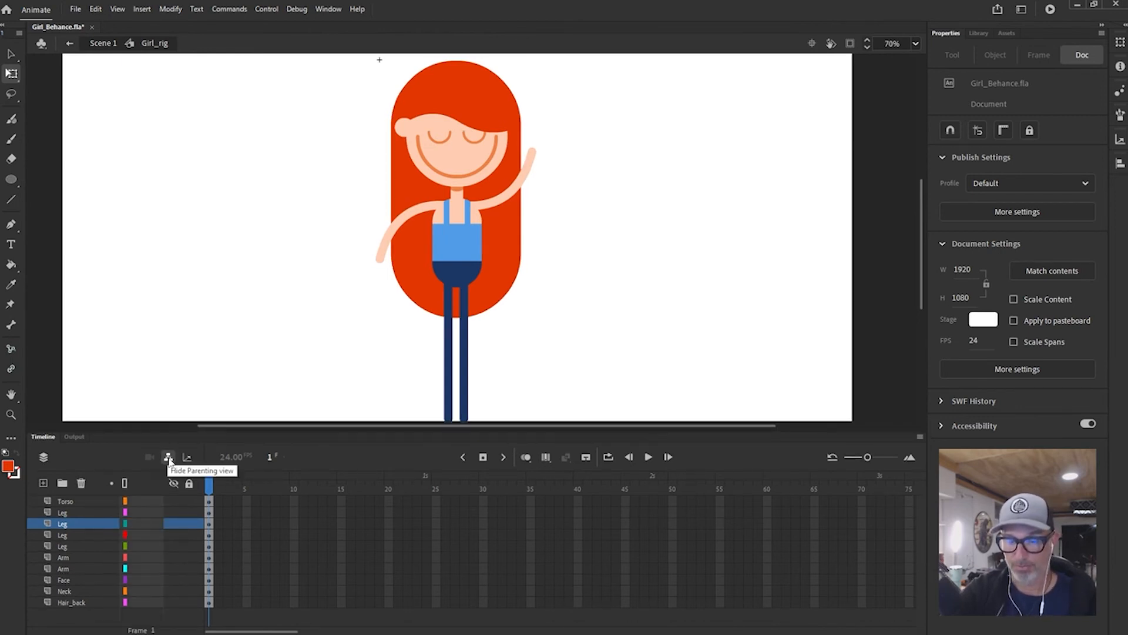
click(310, 430)
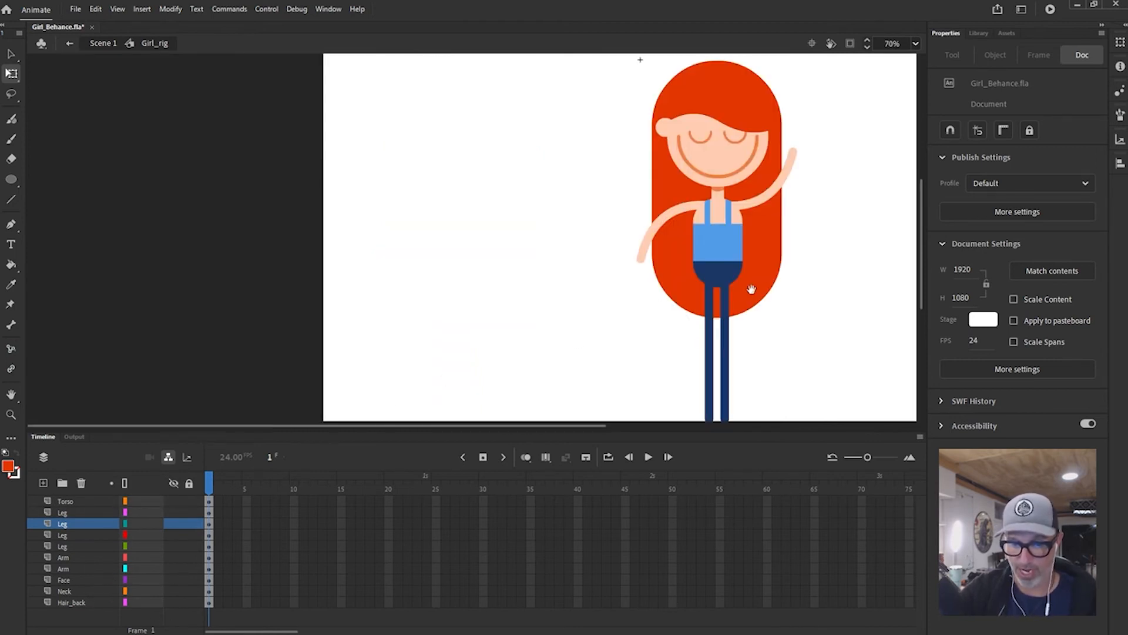
drag(900, 292, 777, 286)
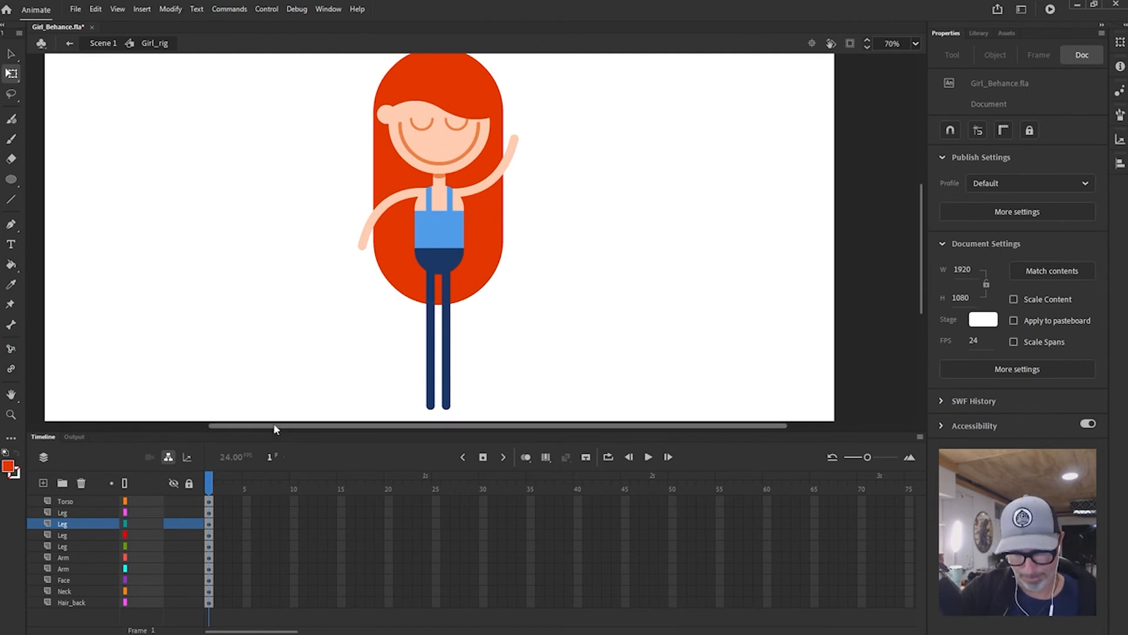
Try rotating the unparented torso slightly about its pivot and undo the rotation
click(456, 235)
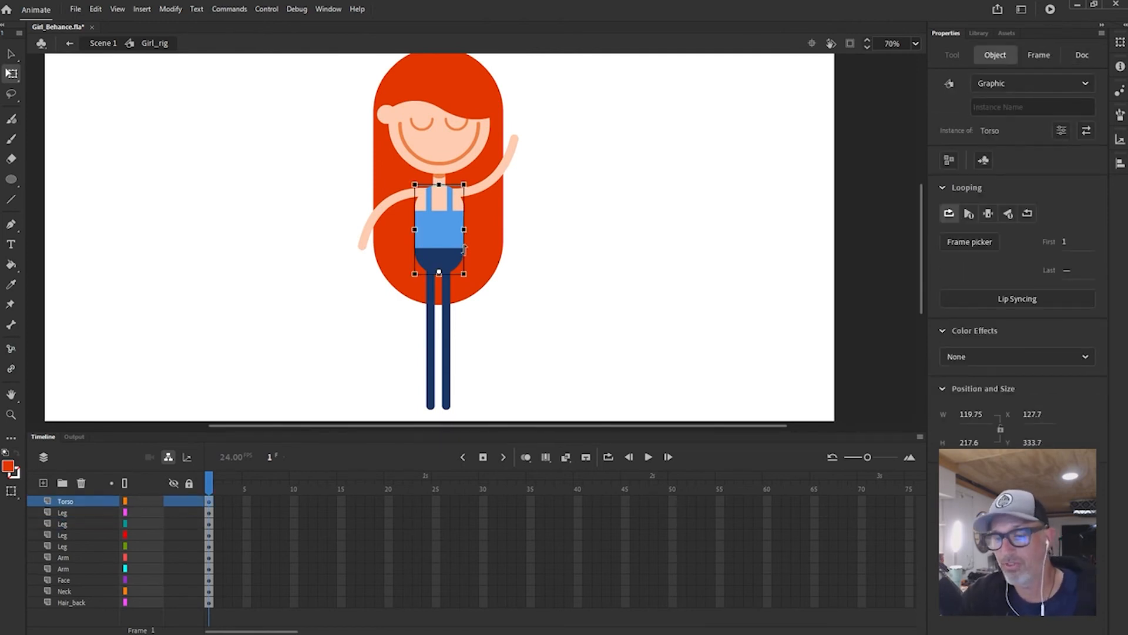
key(v)
click(526, 322)
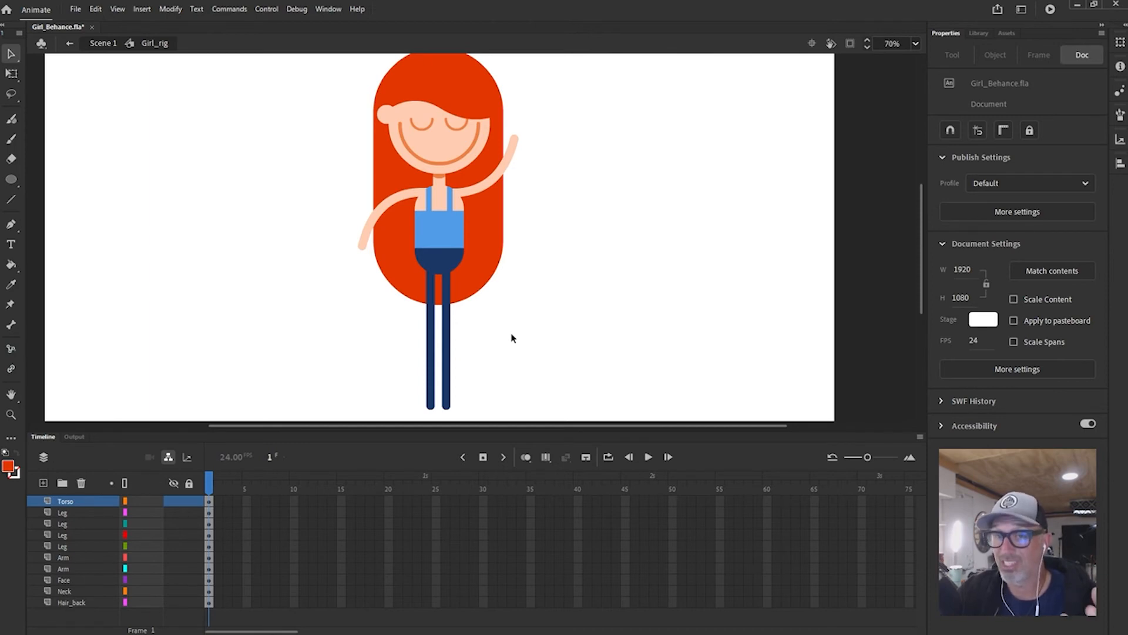
click(449, 238)
key(q)
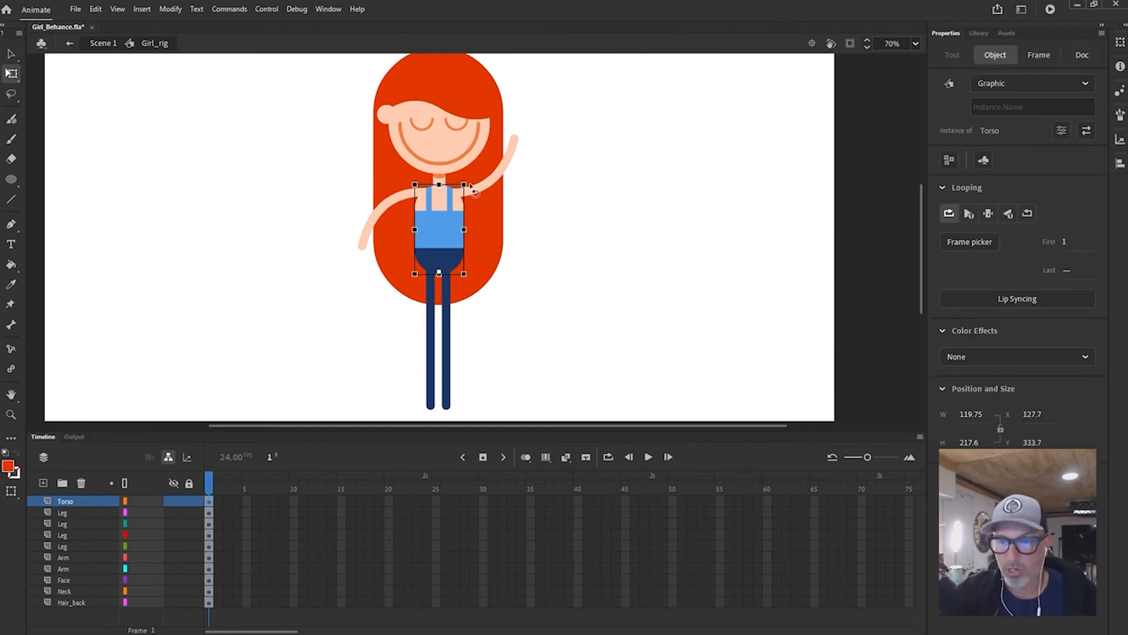
drag(470, 186, 471, 209)
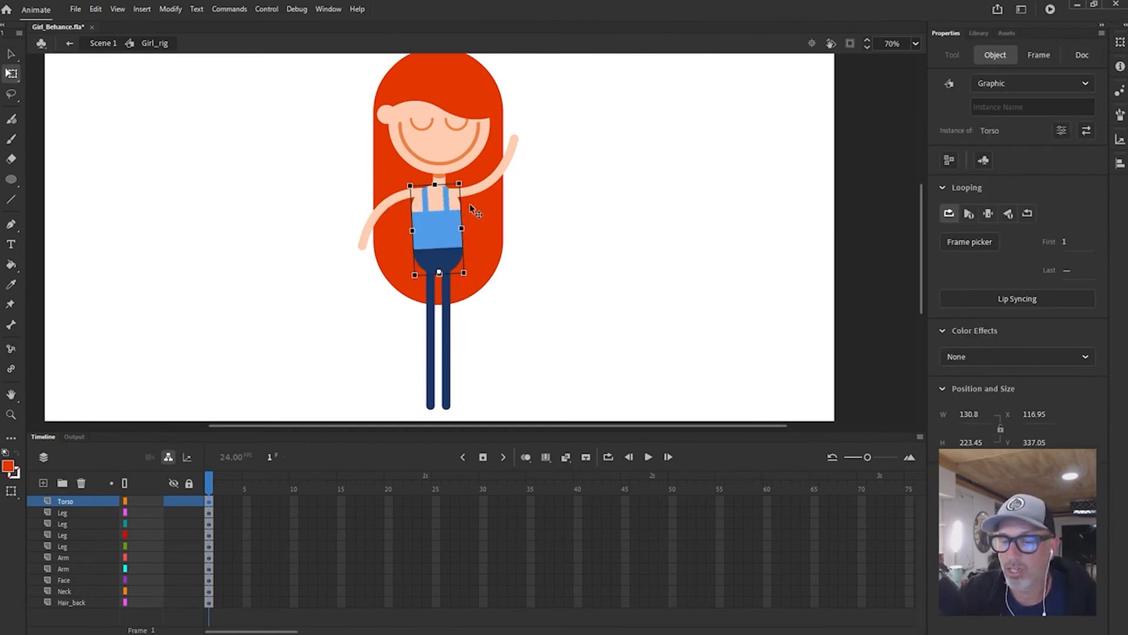
key(ctrl+z)
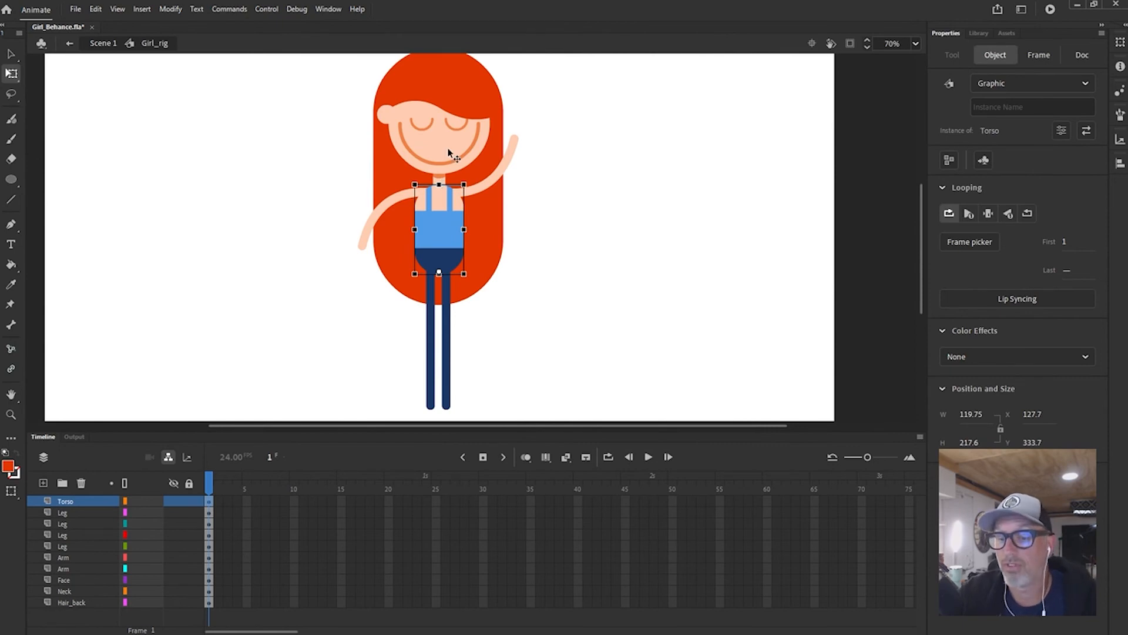
Parent the left-hand arm's layer to the Torso layer
click(491, 187)
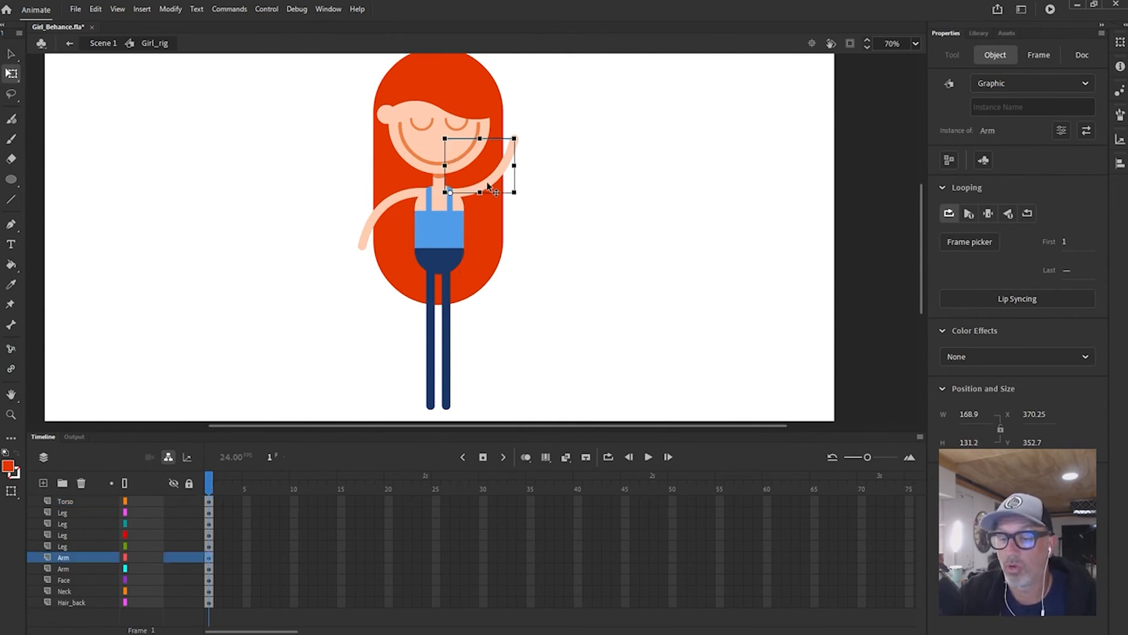
click(397, 202)
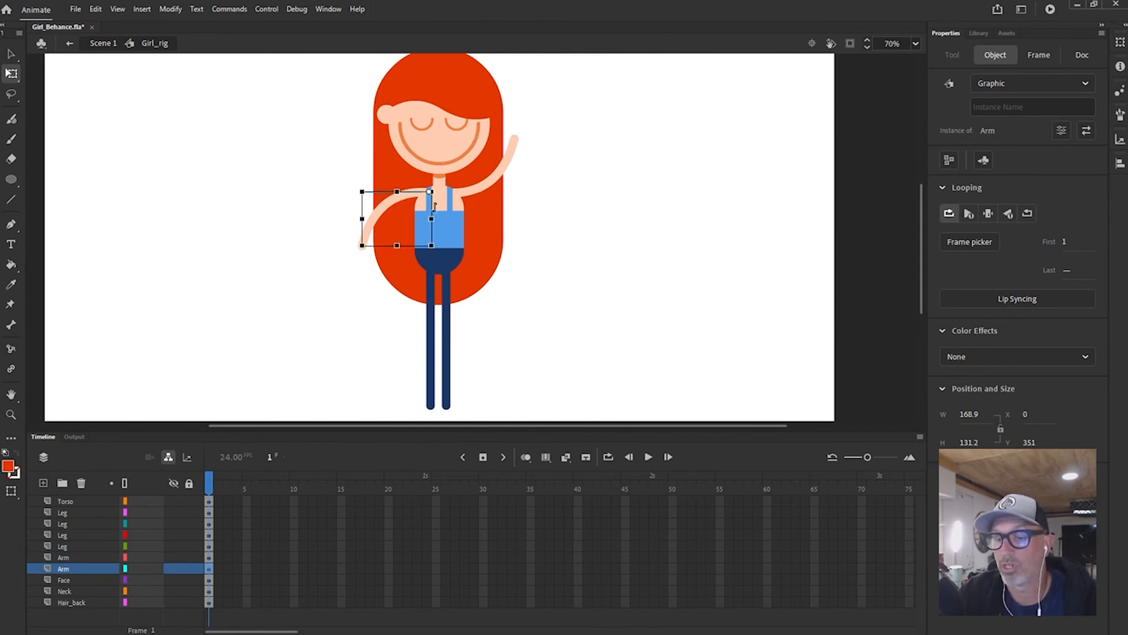
click(454, 228)
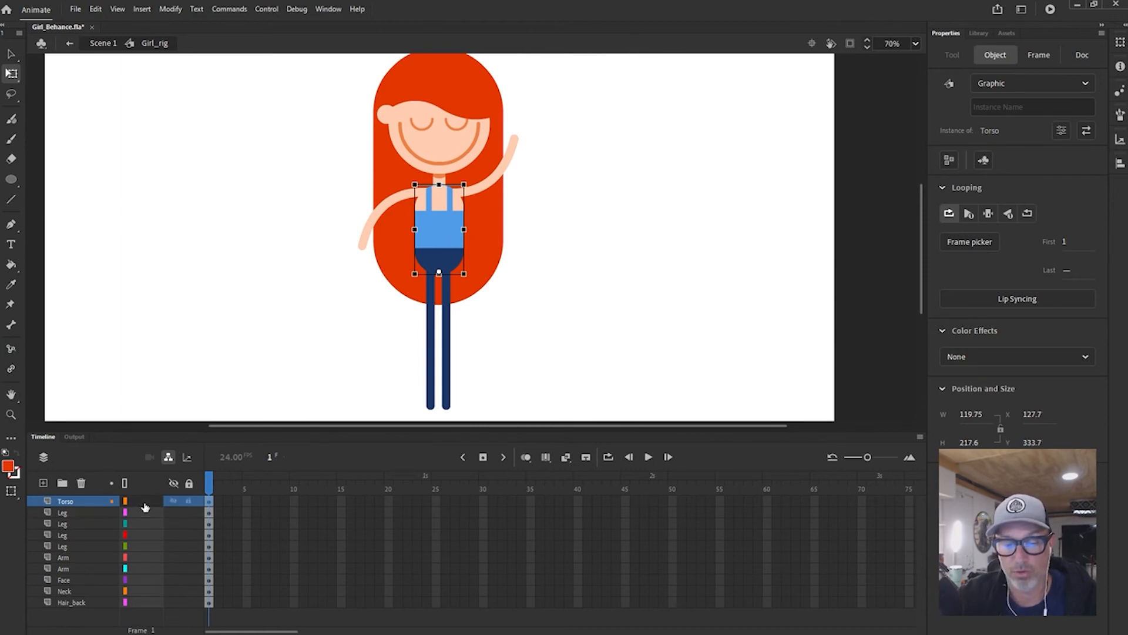
click(396, 203)
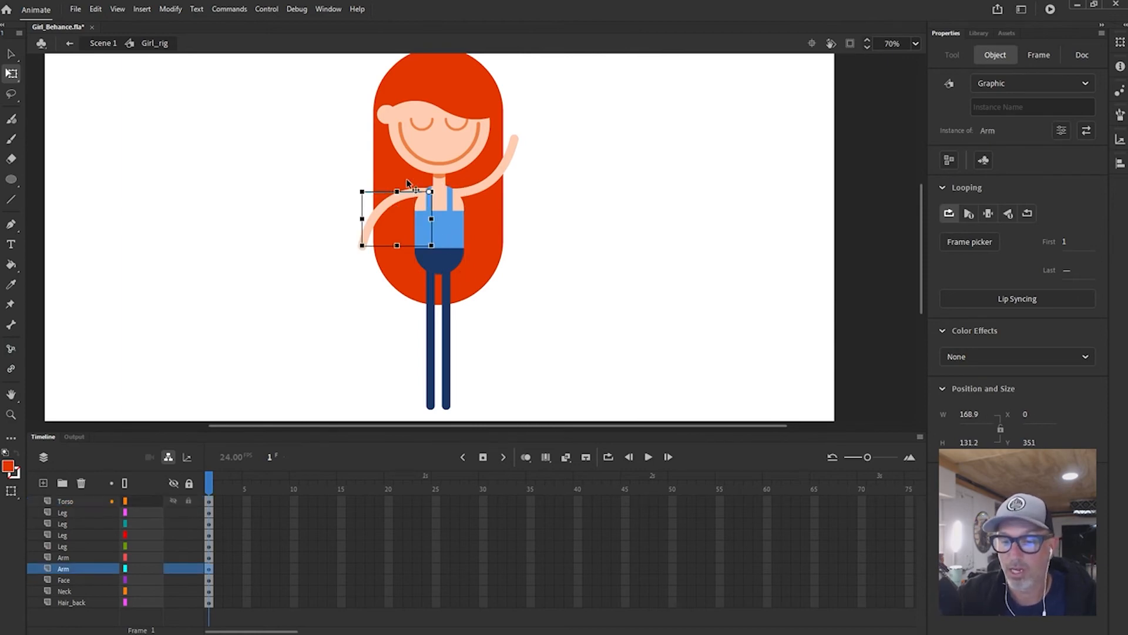
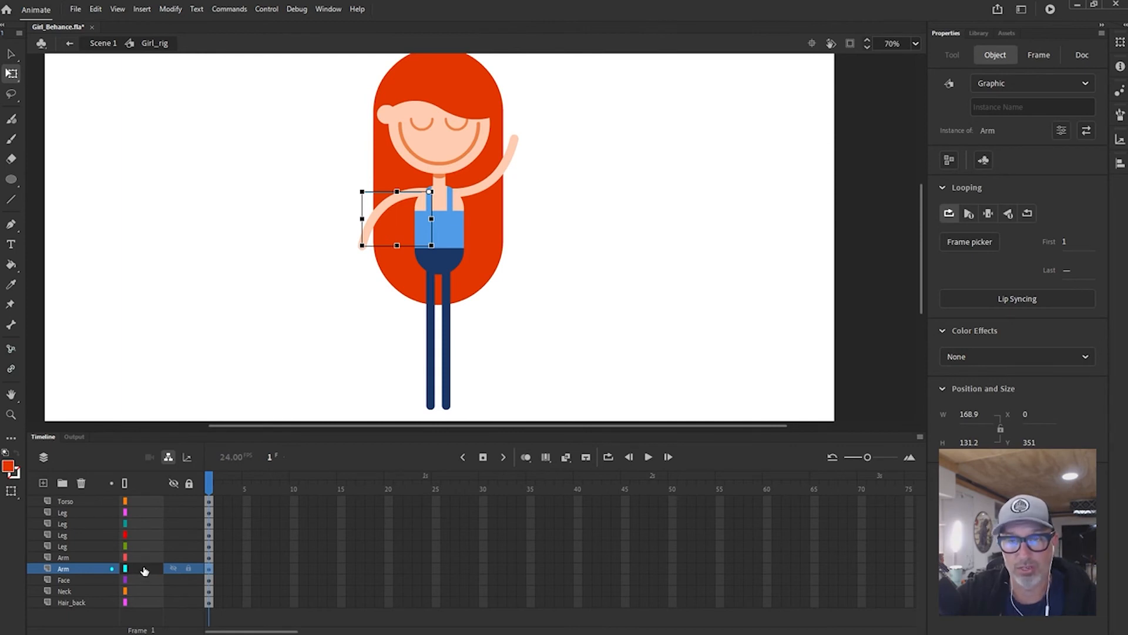
drag(141, 569, 146, 504)
Rotate the torso to test the parented left-hand arm and undo the rotation
click(457, 232)
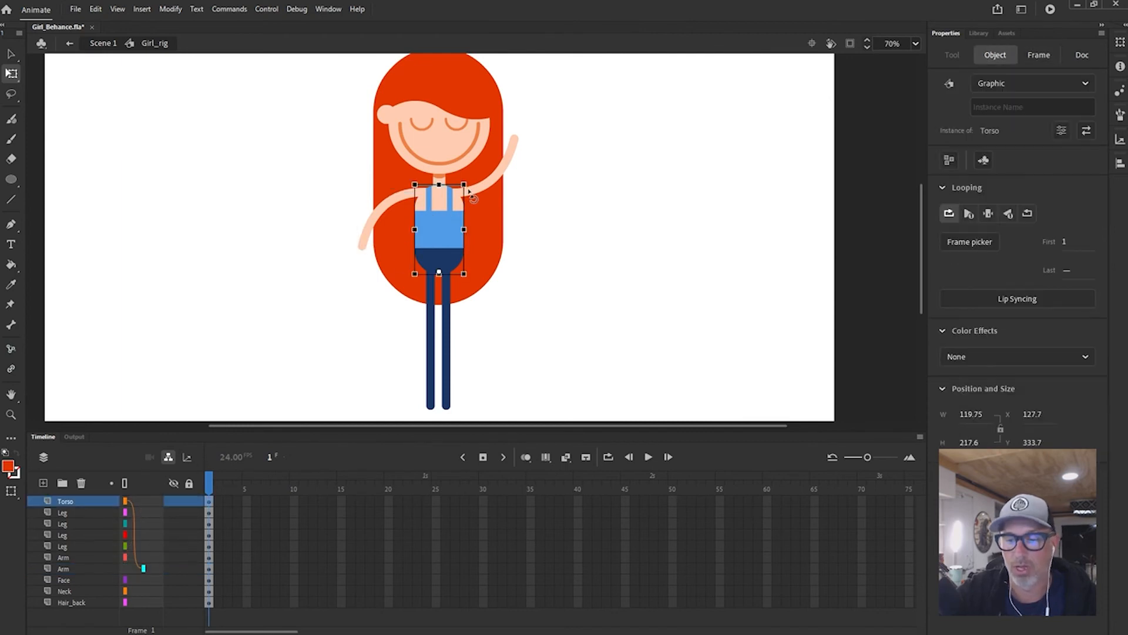
drag(470, 183, 477, 175)
key(ctrl+z)
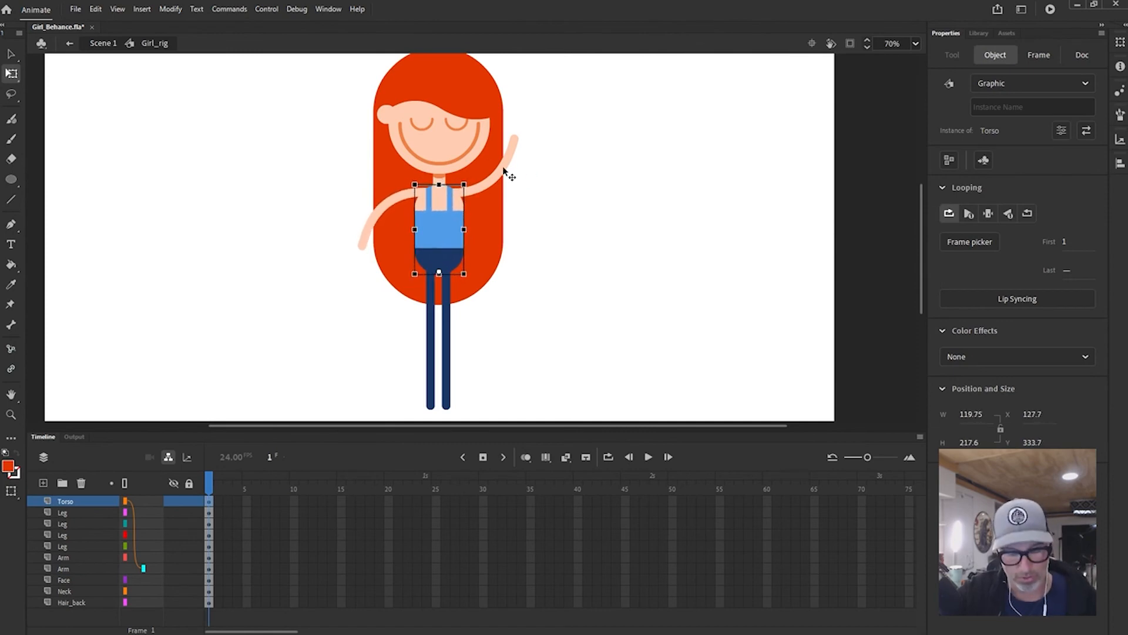
Parent the raised right-hand arm's layer to the Torso layer
click(503, 170)
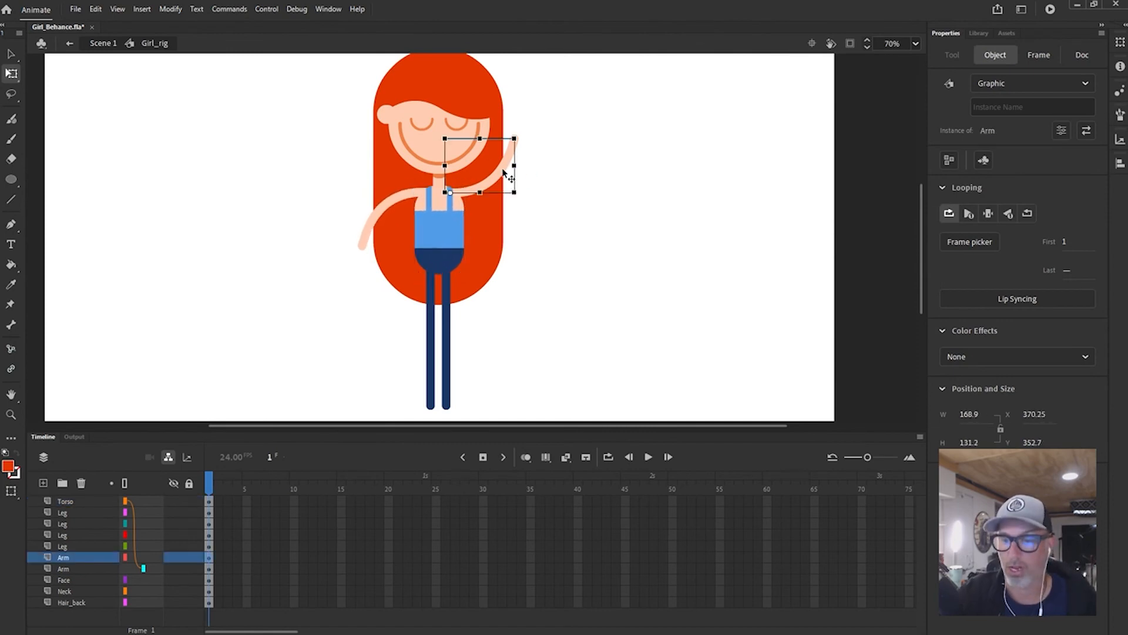
click(144, 558)
drag(145, 556, 148, 504)
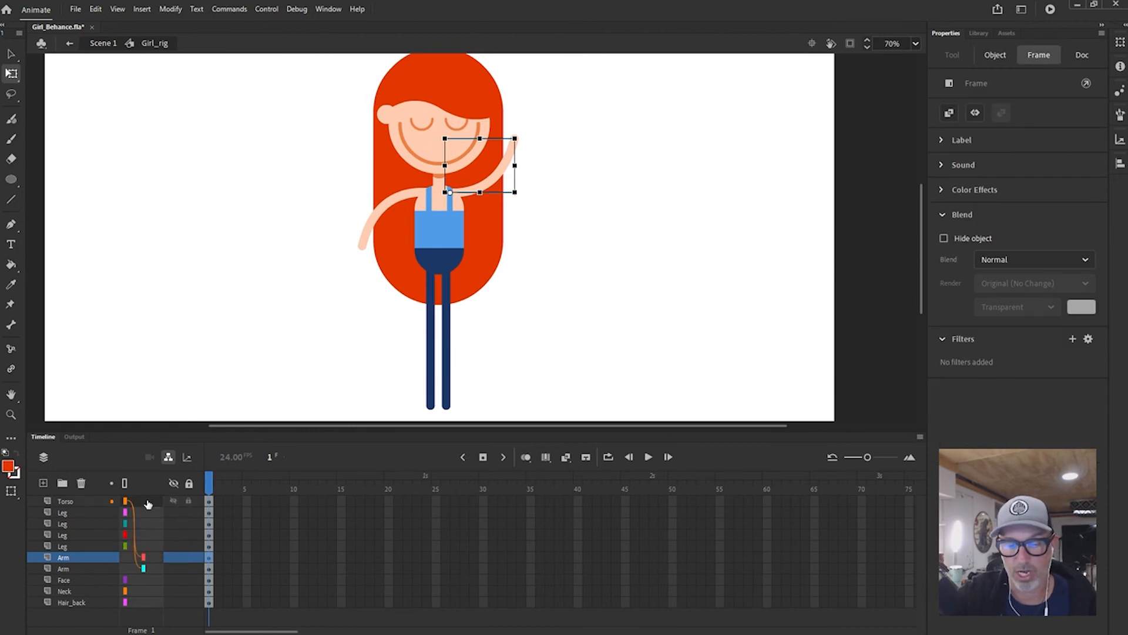
Parent the Neck layer to the Torso layer and the Face layer to the Neck layer
click(441, 184)
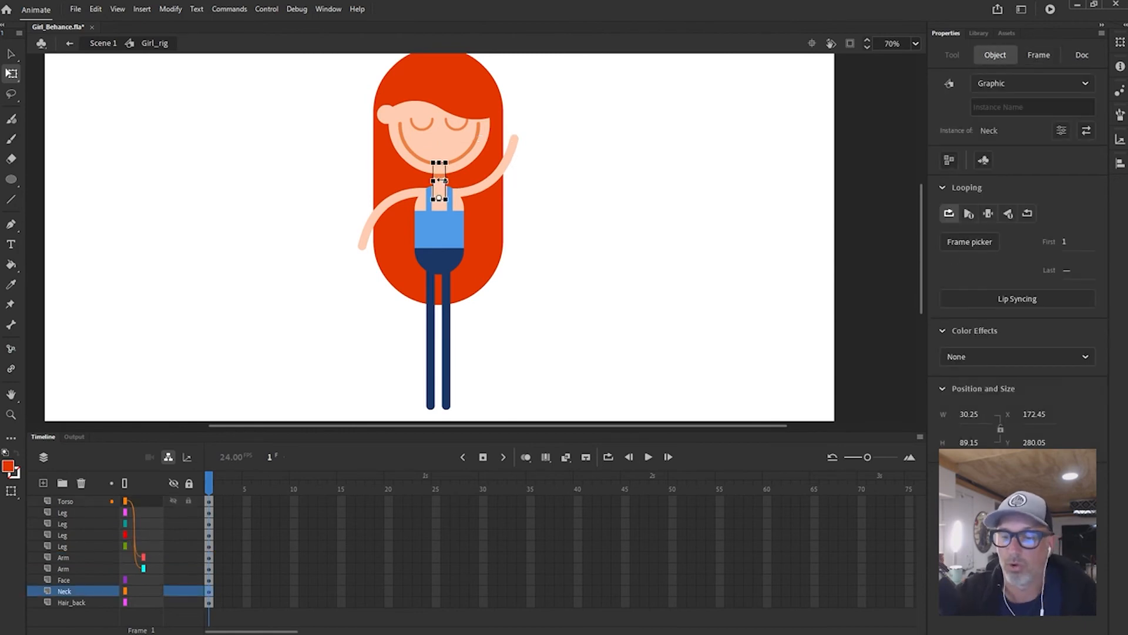
drag(143, 590, 149, 509)
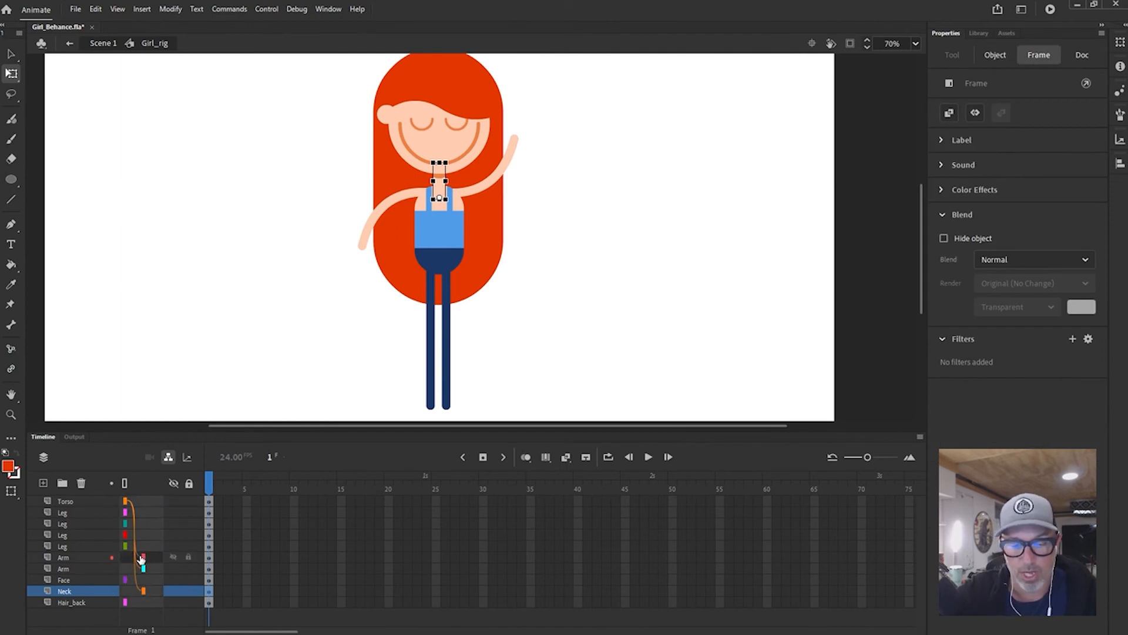
click(439, 145)
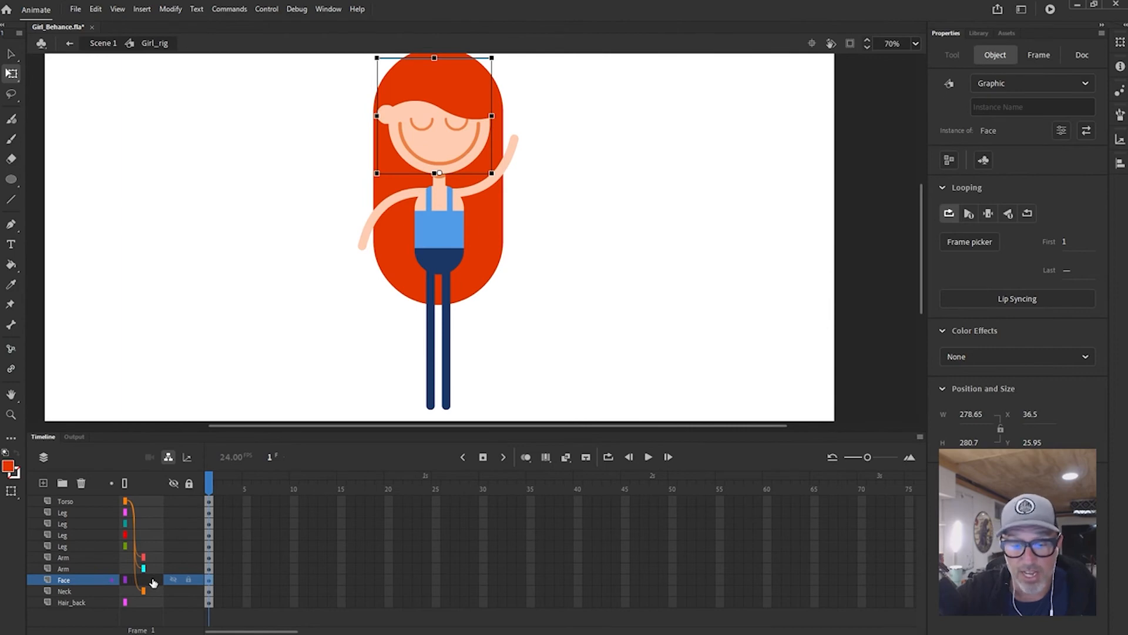
drag(146, 579, 156, 598)
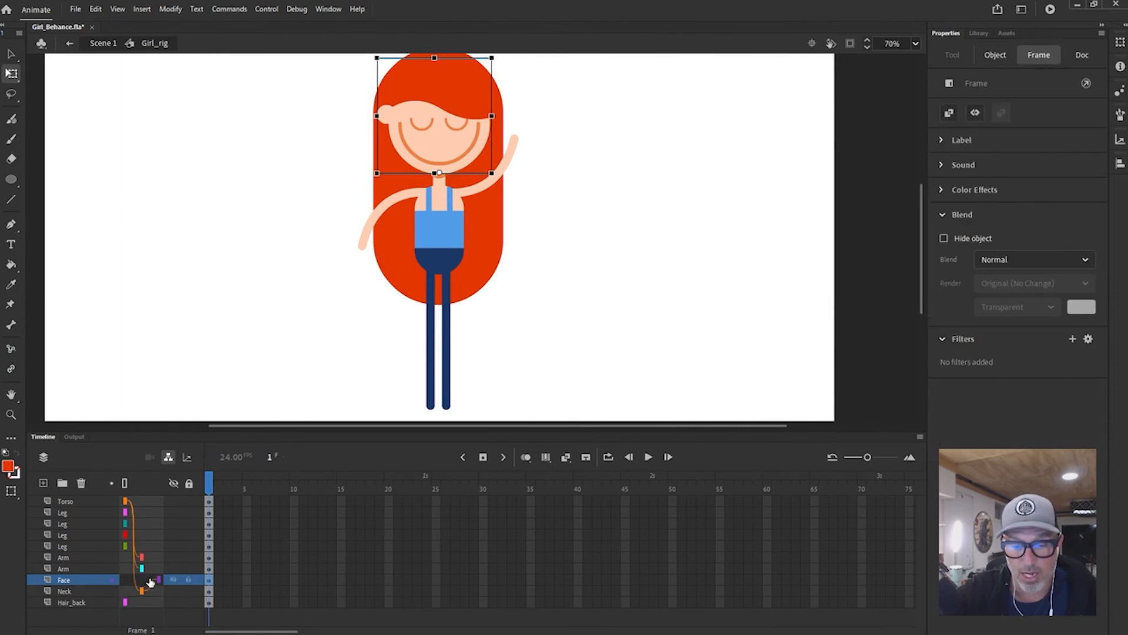
Test the parented upper body by rotating the torso and the face, and undo the rotations
click(459, 222)
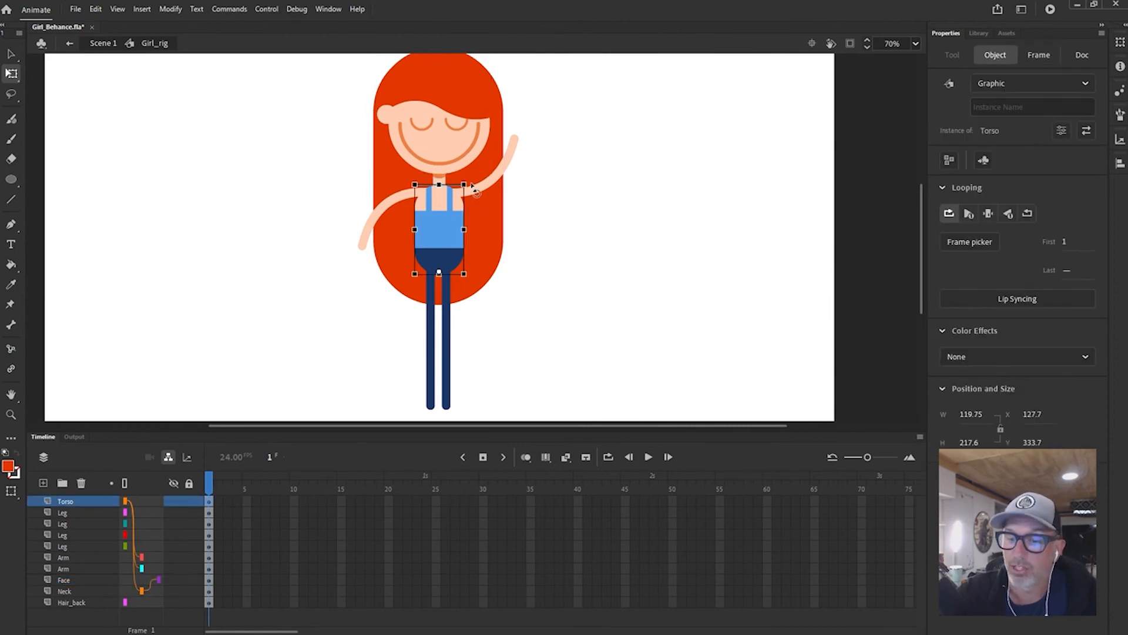
drag(473, 188, 481, 147)
click(456, 180)
click(481, 146)
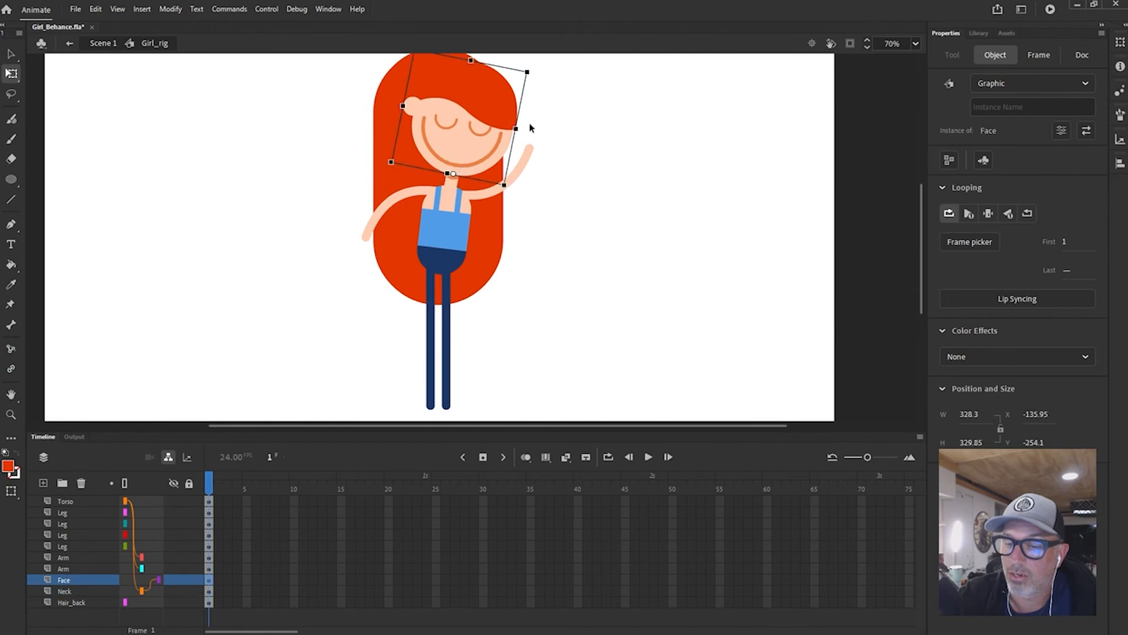
drag(536, 74, 548, 94)
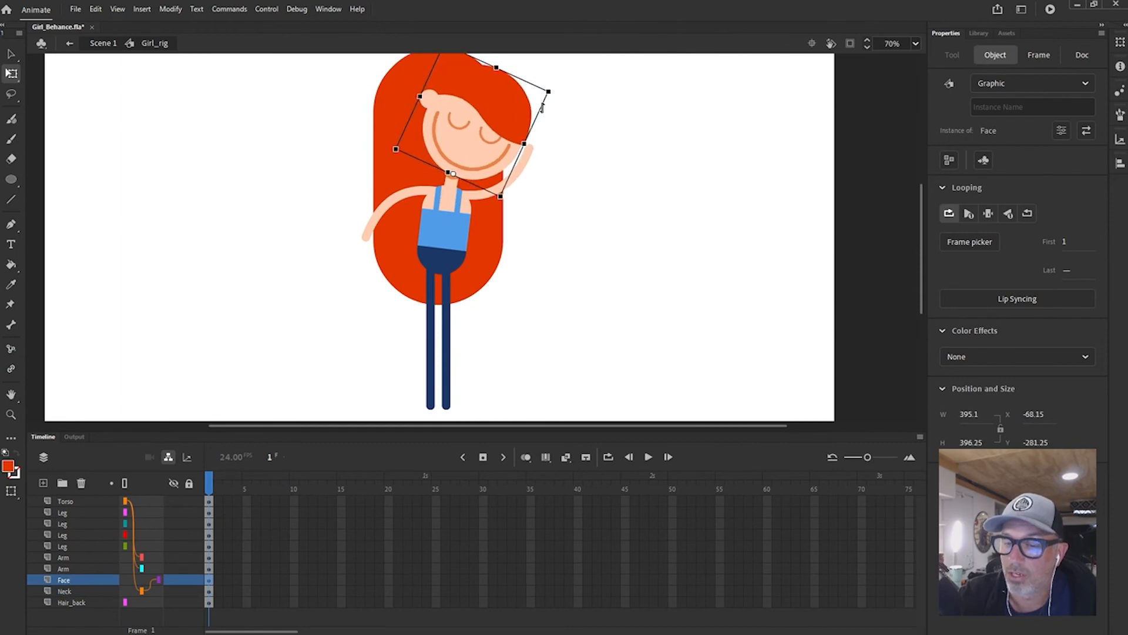
key(ctrl+z)
key(ctrl+z)
key(ctrl+z)
key(ctrl+z)
key(ctrl+z)
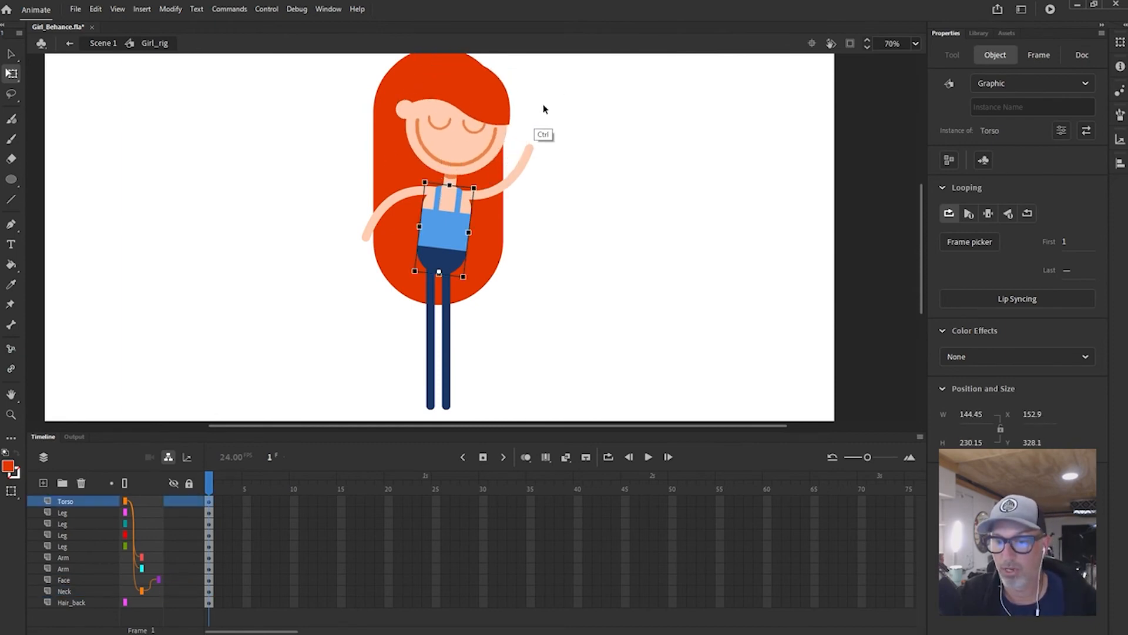
click(531, 207)
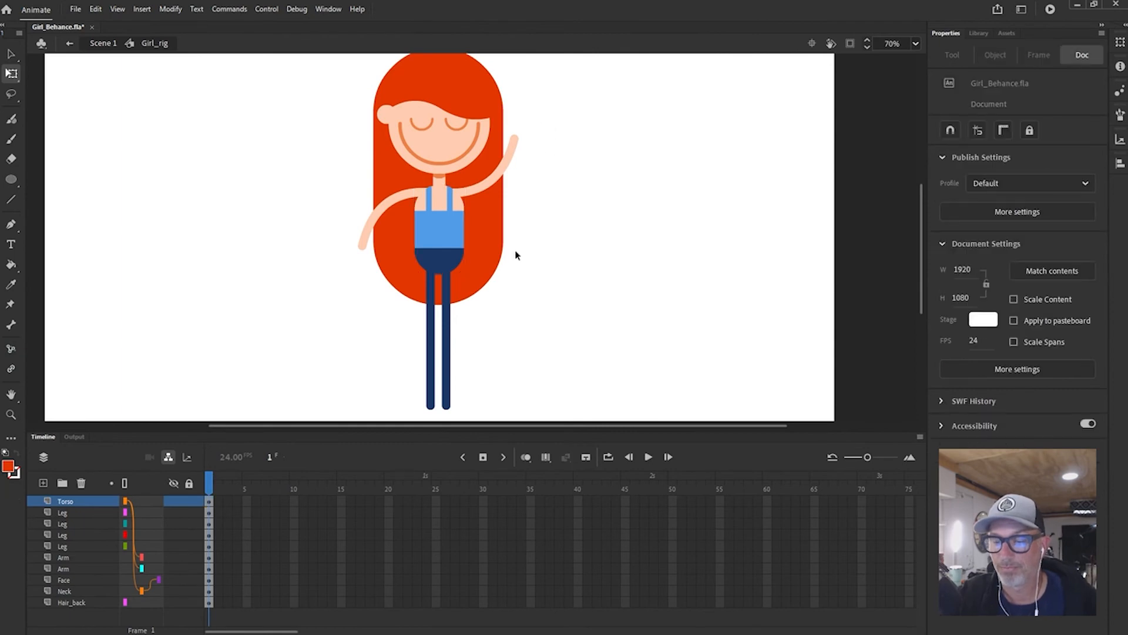
Try moving the Hair_back symbol away from the character's body and undo the move
click(490, 253)
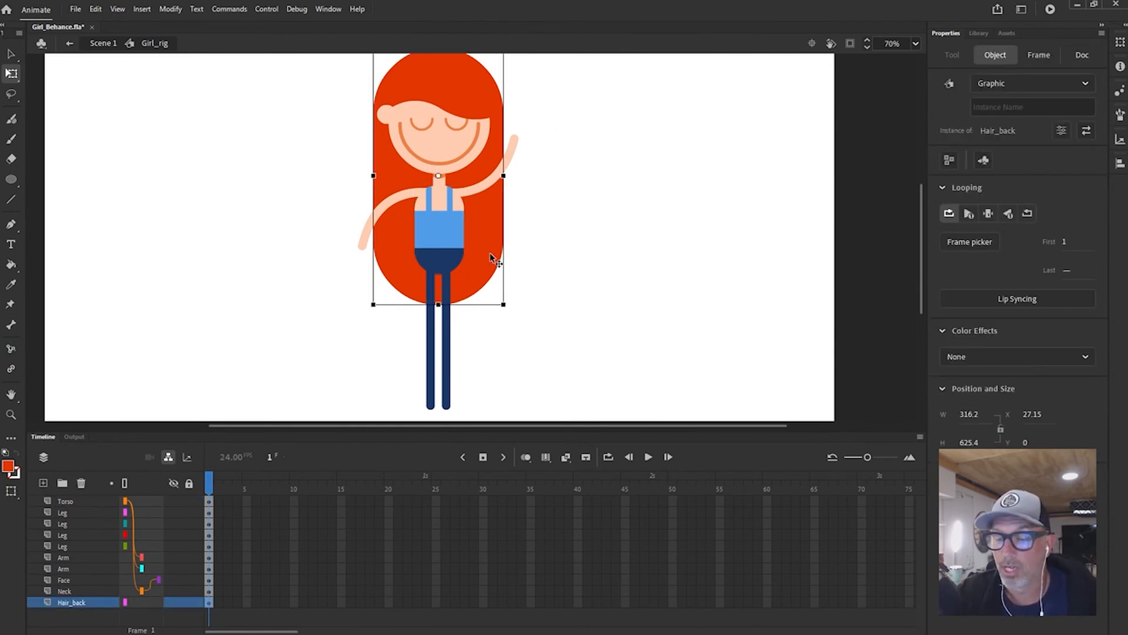
drag(495, 272, 491, 291)
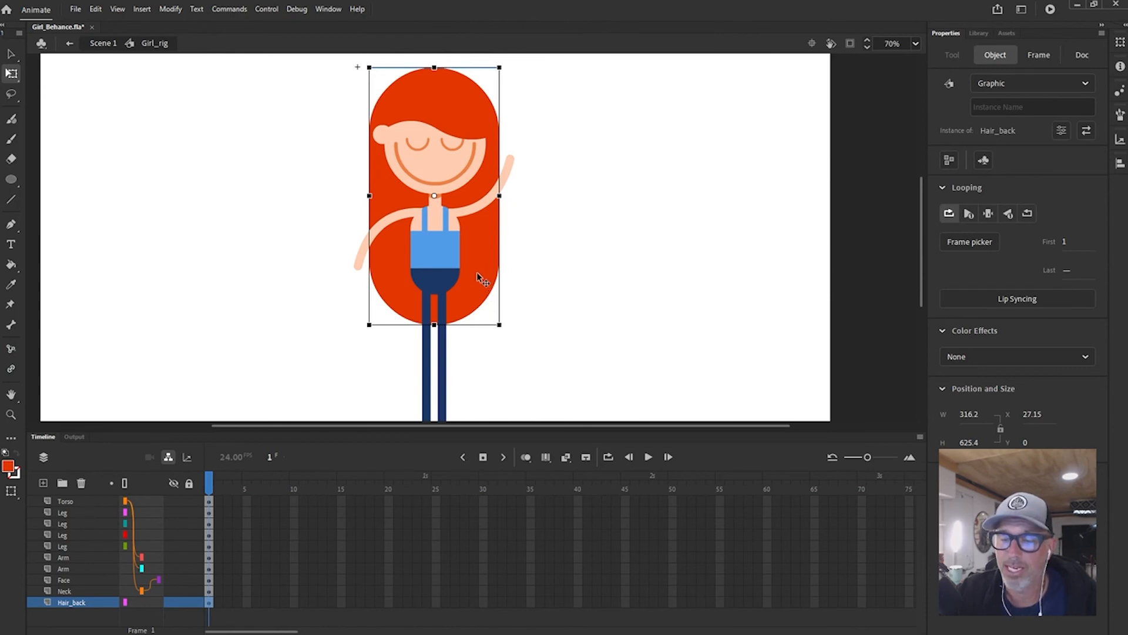
drag(490, 277, 612, 244)
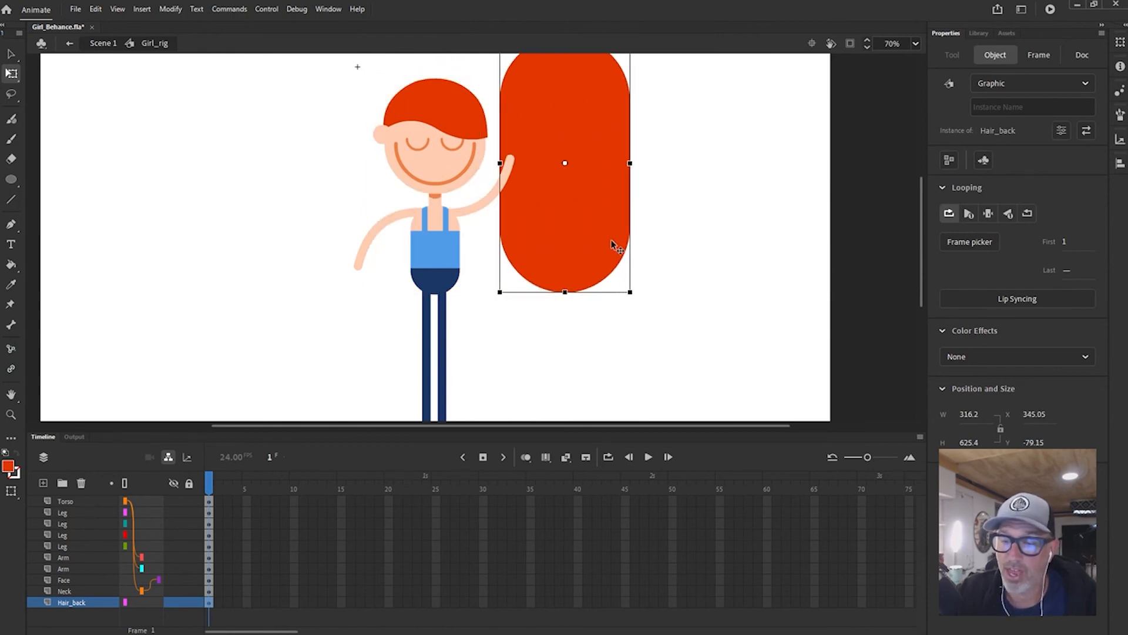
key(ctrl+z)
Parent the Hair_back layer to the Face layer
click(459, 157)
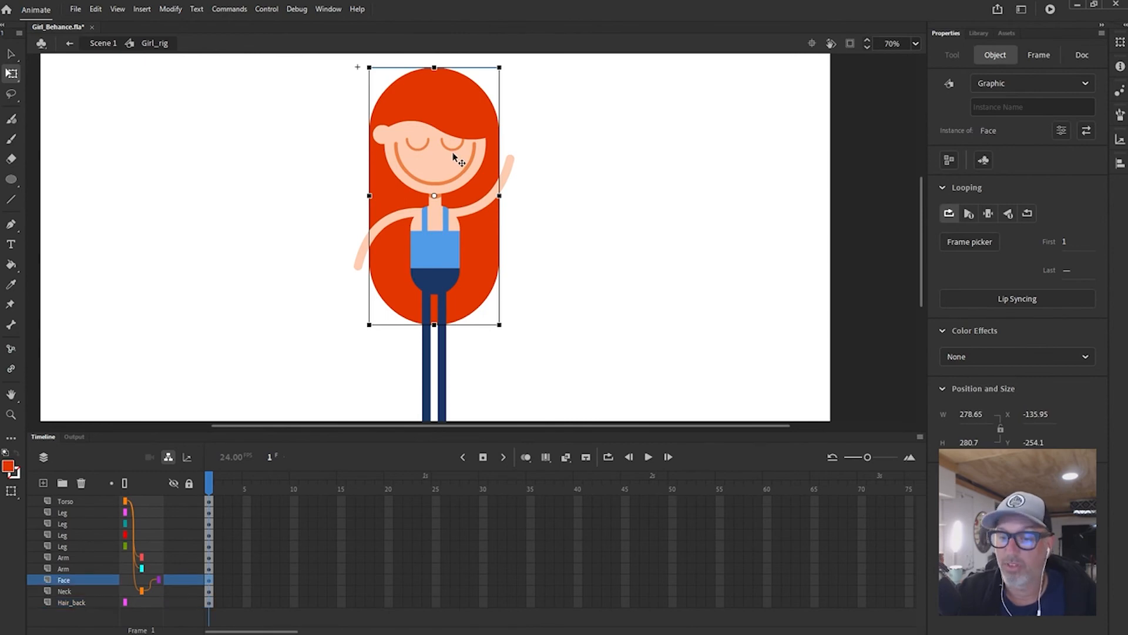
click(478, 259)
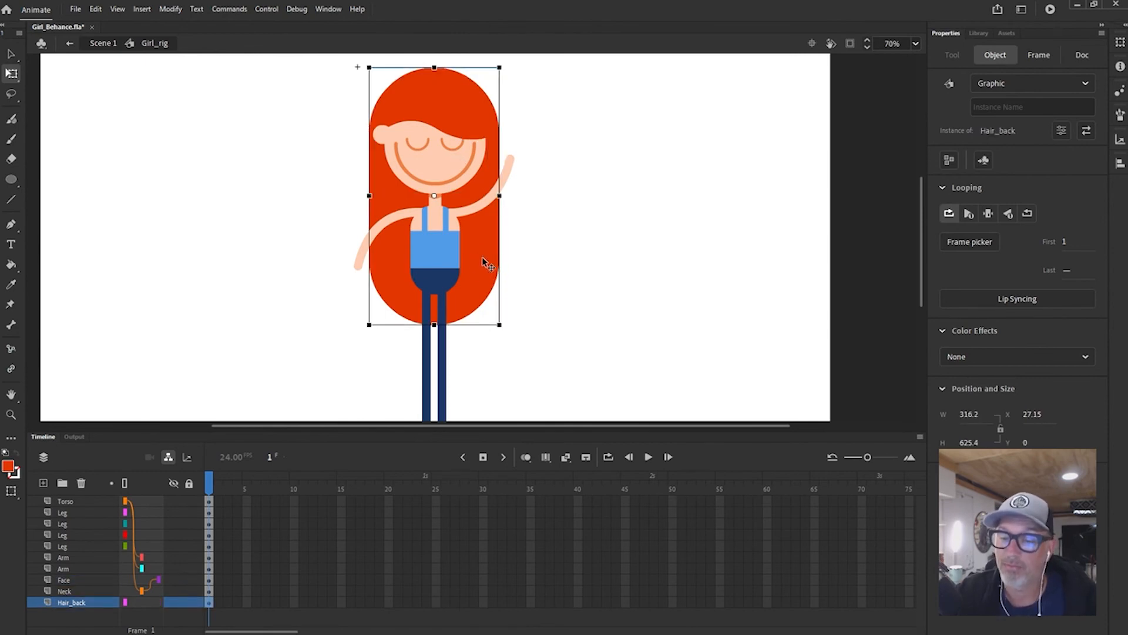
click(469, 156)
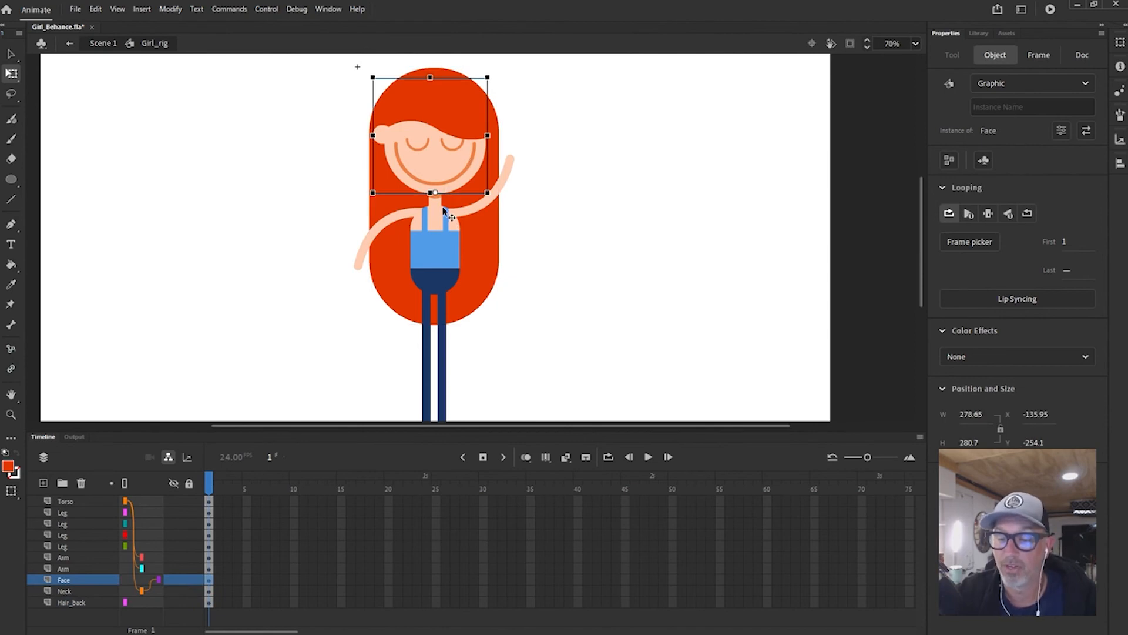
click(483, 242)
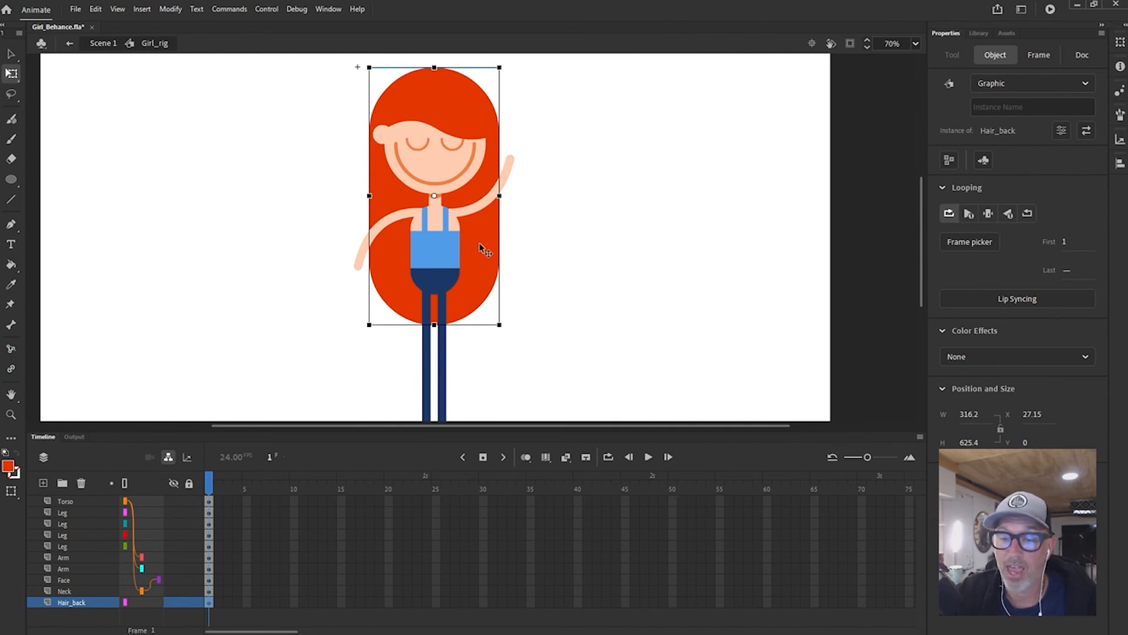
click(145, 603)
drag(144, 602, 146, 582)
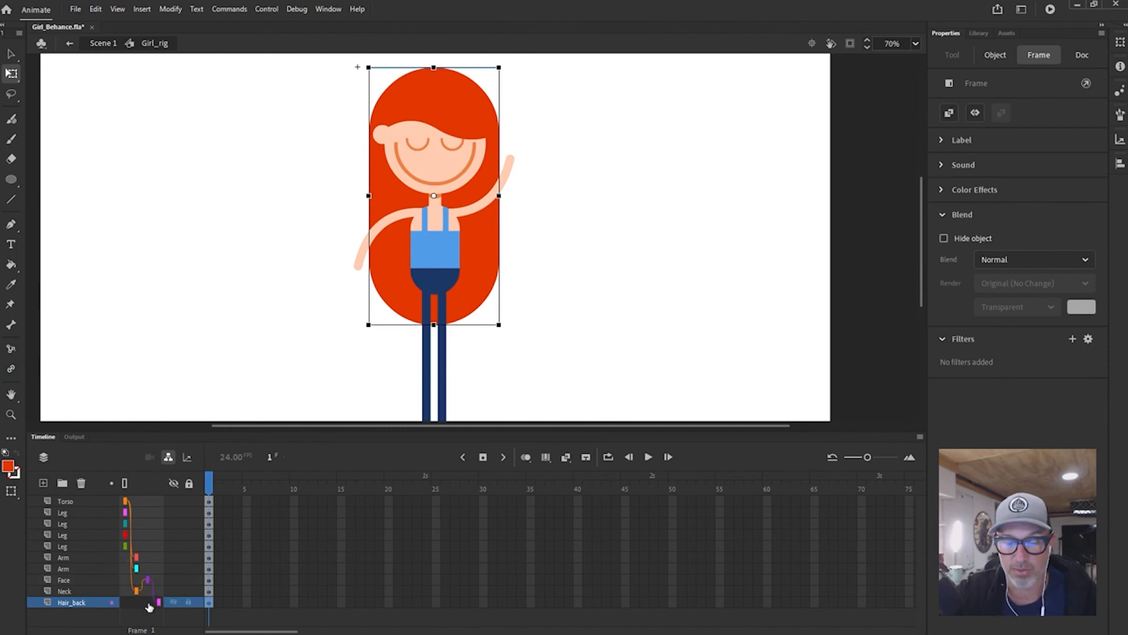
Rotate the face and the back hair to test their parenting, and undo both rotations
click(450, 249)
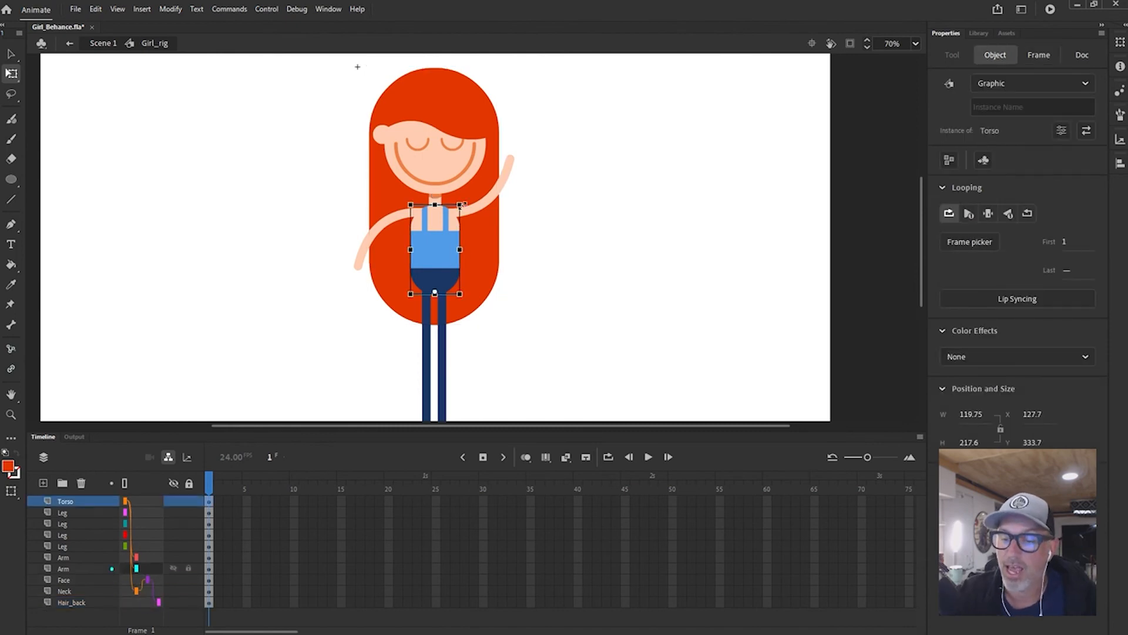
click(464, 169)
drag(499, 78, 504, 88)
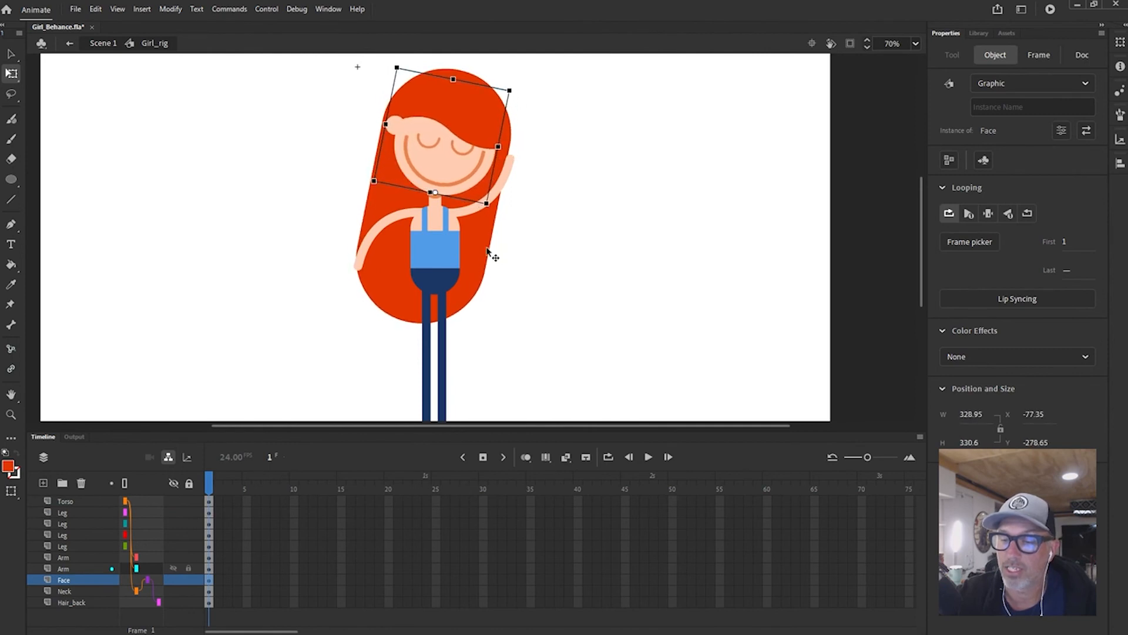
click(477, 276)
drag(479, 341, 537, 339)
key(ctrl+z)
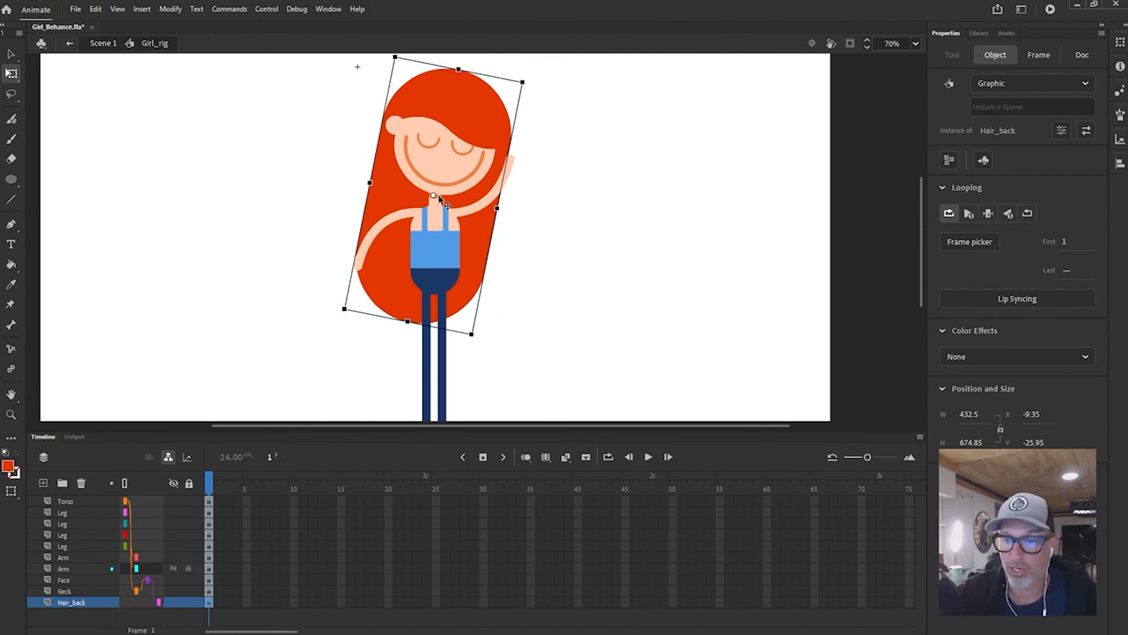
key(ctrl+z)
key(ctrl+z)
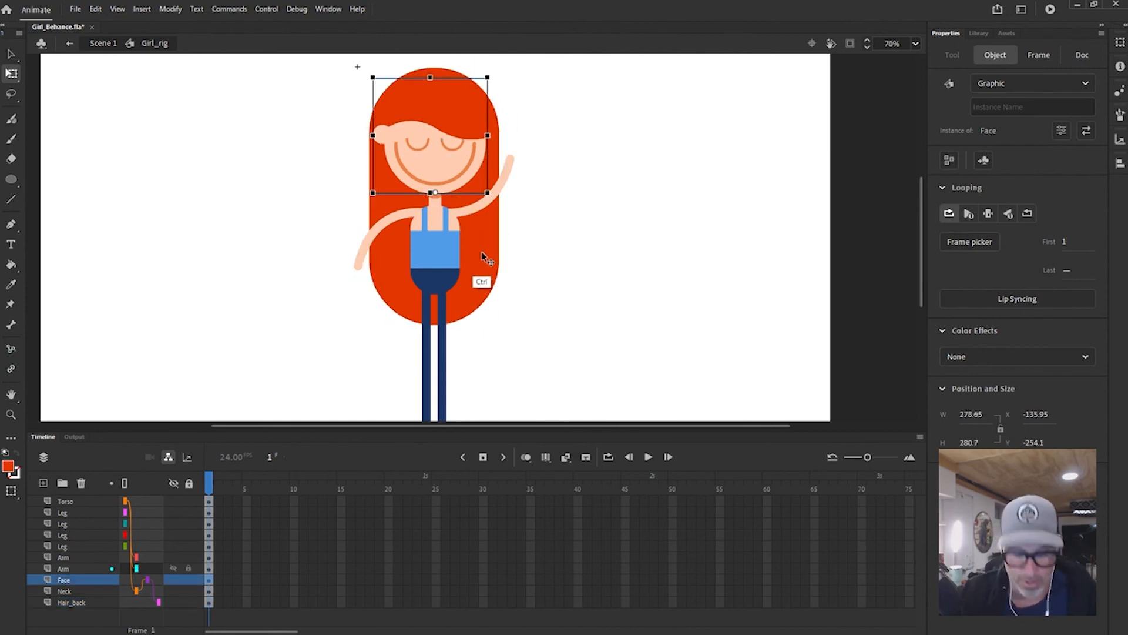
Move the Hair_back symbol's pivot from its center up to the forehead hairline
click(485, 269)
drag(433, 197, 437, 115)
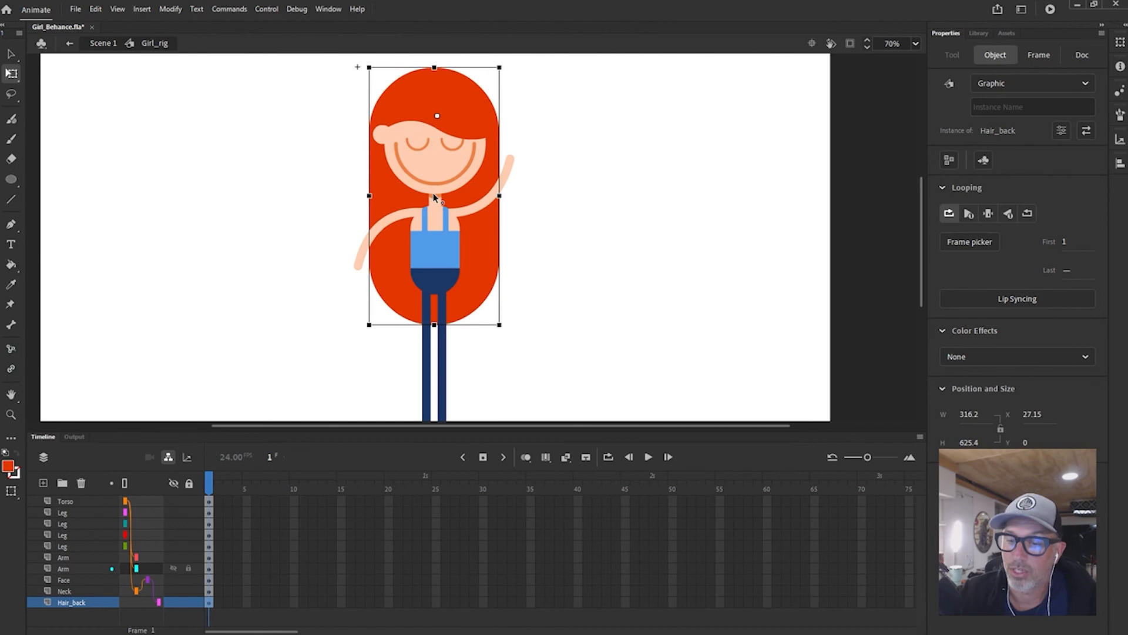
click(486, 285)
Test the back hair's new pivot by rotating the face and the hair, undo each rotation and deselect
click(468, 170)
drag(499, 87, 507, 98)
key(ctrl+z)
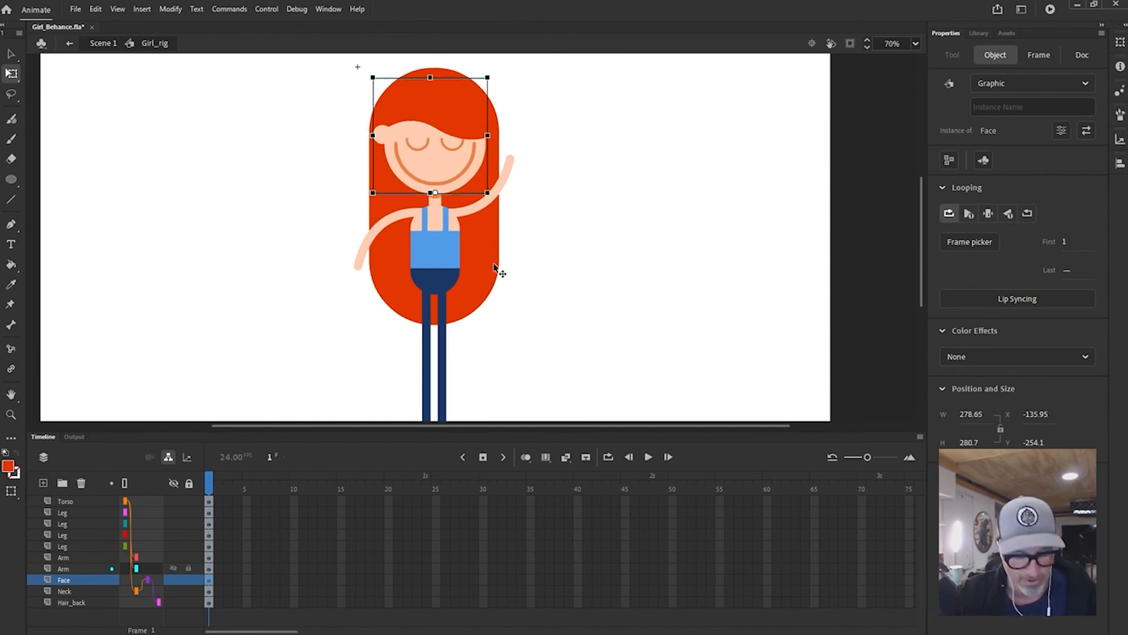
click(489, 281)
mouse_move(500, 328)
mouse_down()
mouse_move(511, 328)
mouse_move(480, 326)
mouse_up()
key(ctrl+z)
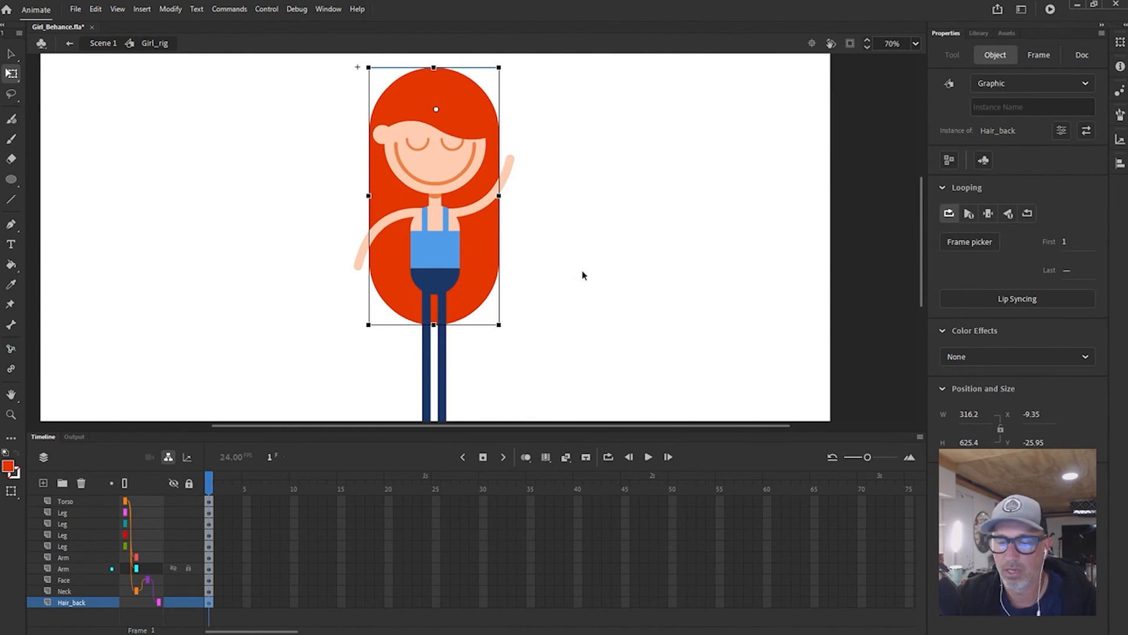
click(558, 326)
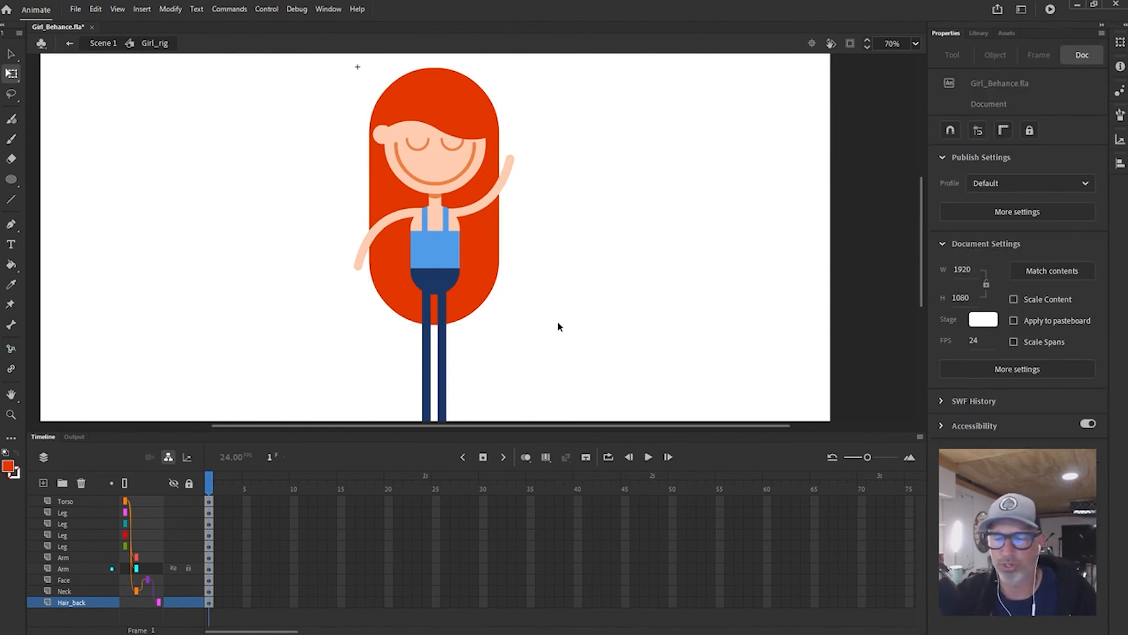
Parent the left-hand upper leg's layer to the Torso layer
click(452, 246)
click(530, 378)
key(space)
drag(525, 335, 587, 318)
click(504, 314)
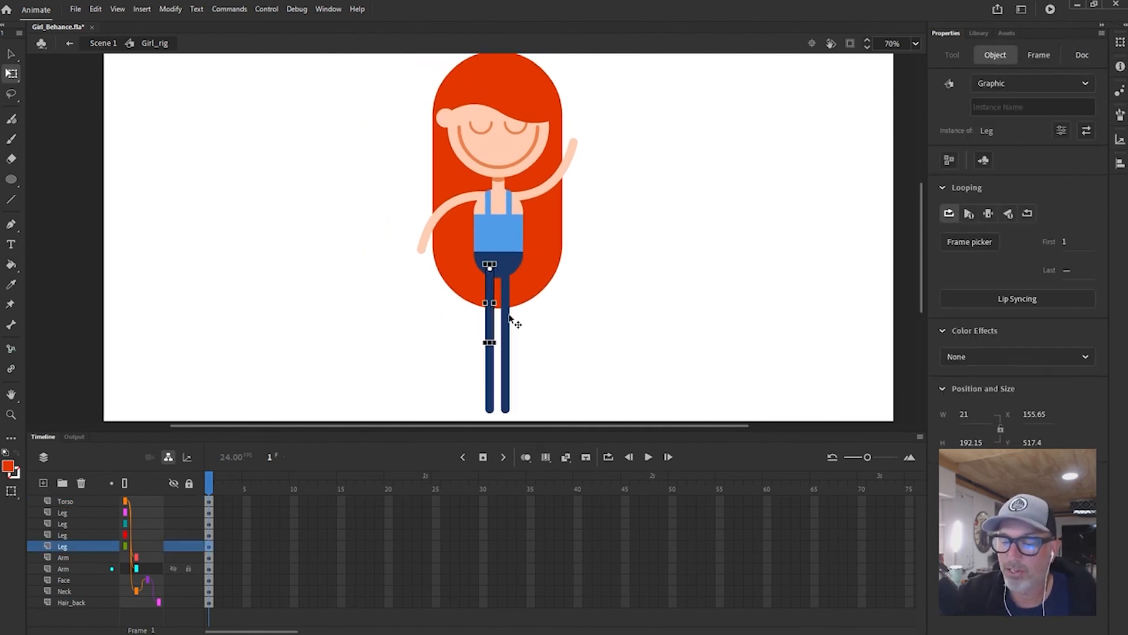
click(533, 352)
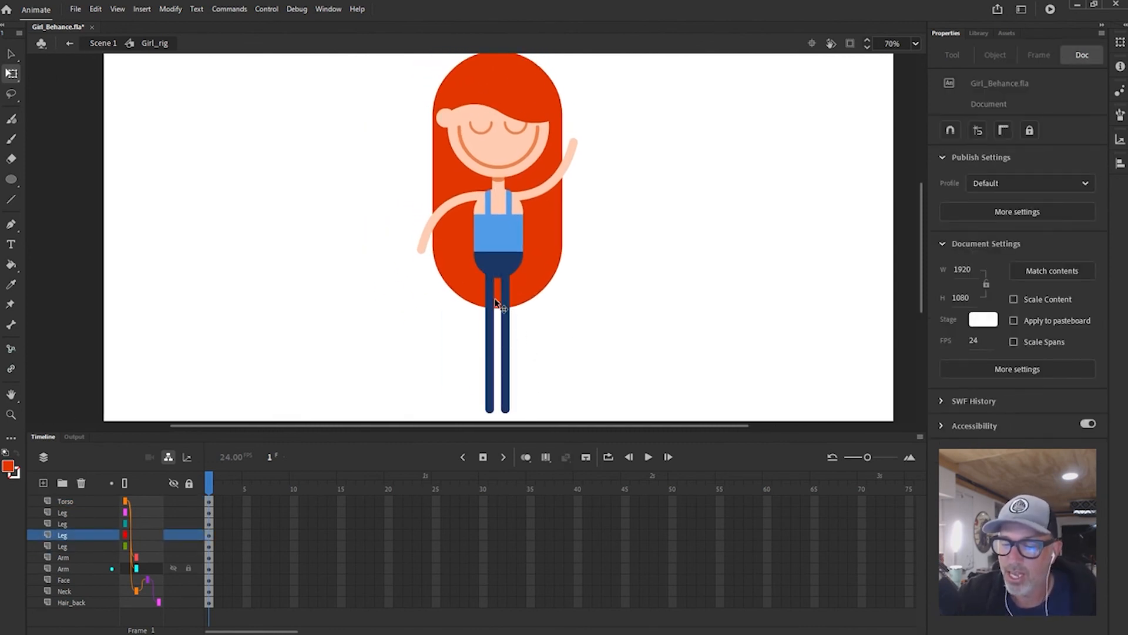
click(491, 311)
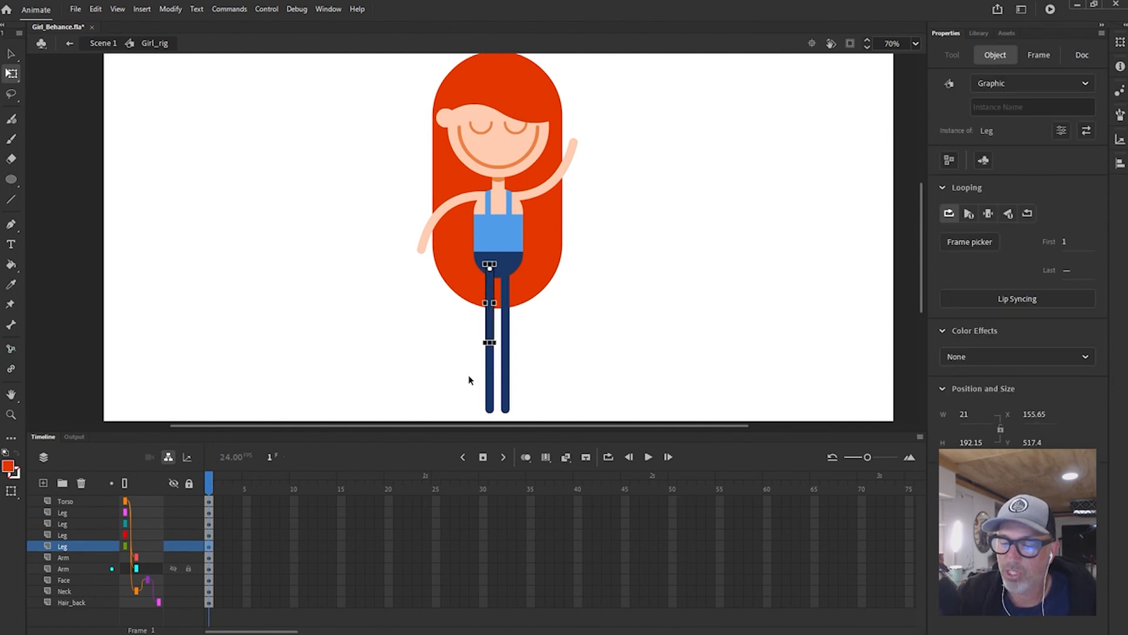
click(145, 546)
drag(145, 544, 144, 502)
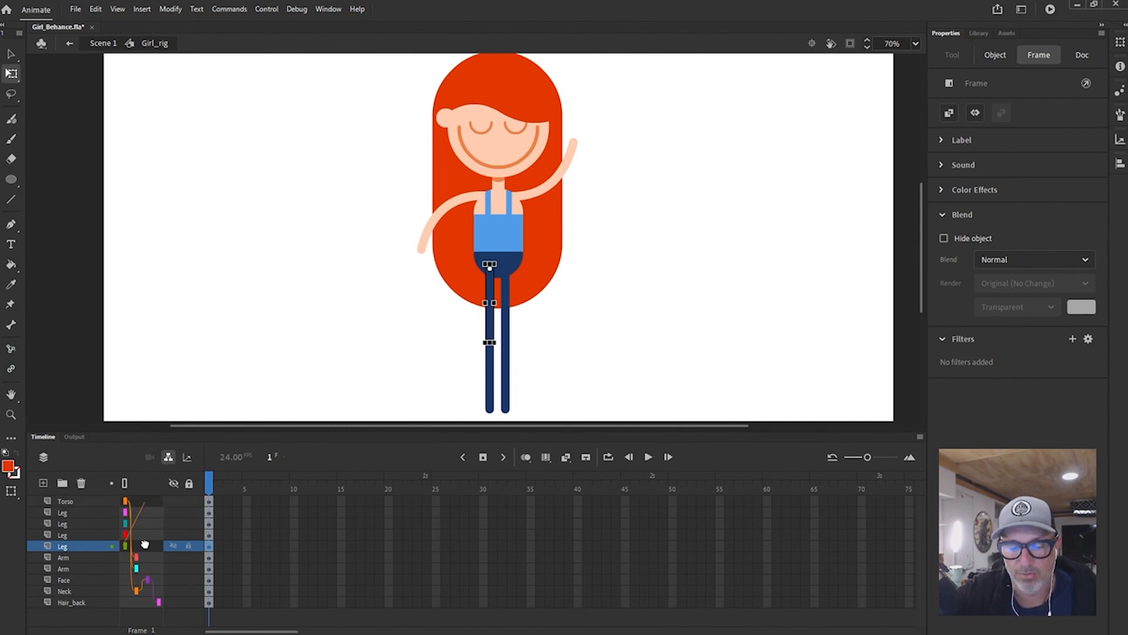
Parent the right-hand upper leg's layer to the Torso layer
click(505, 310)
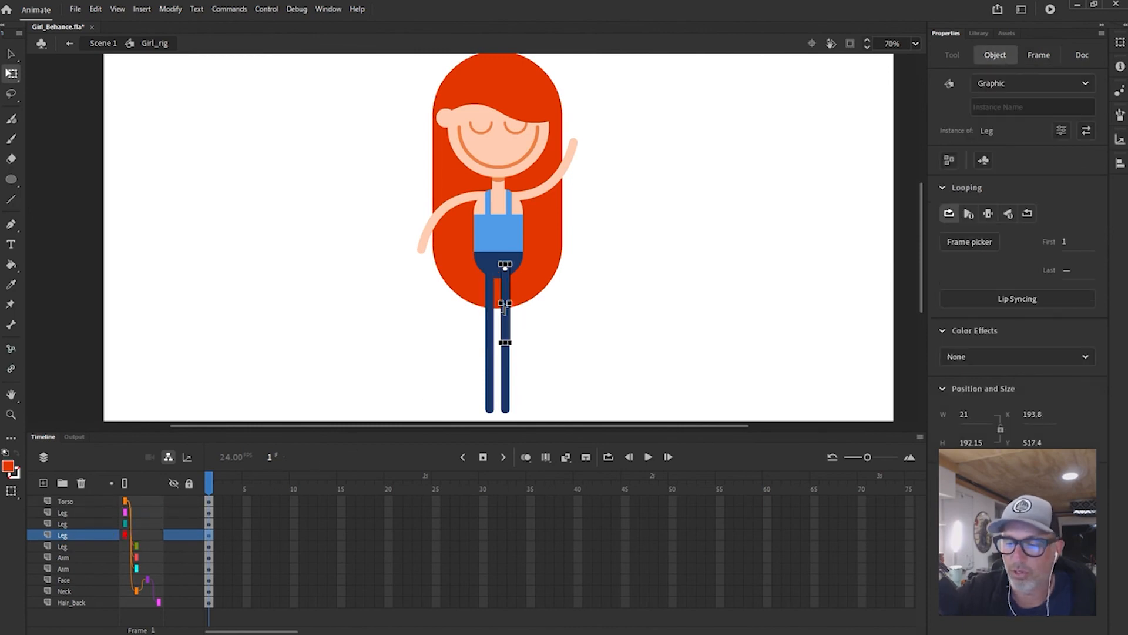
drag(151, 536, 145, 502)
Try rotating the torso and a parented leg, and undo back past the right-hand upper leg's parenting
click(513, 242)
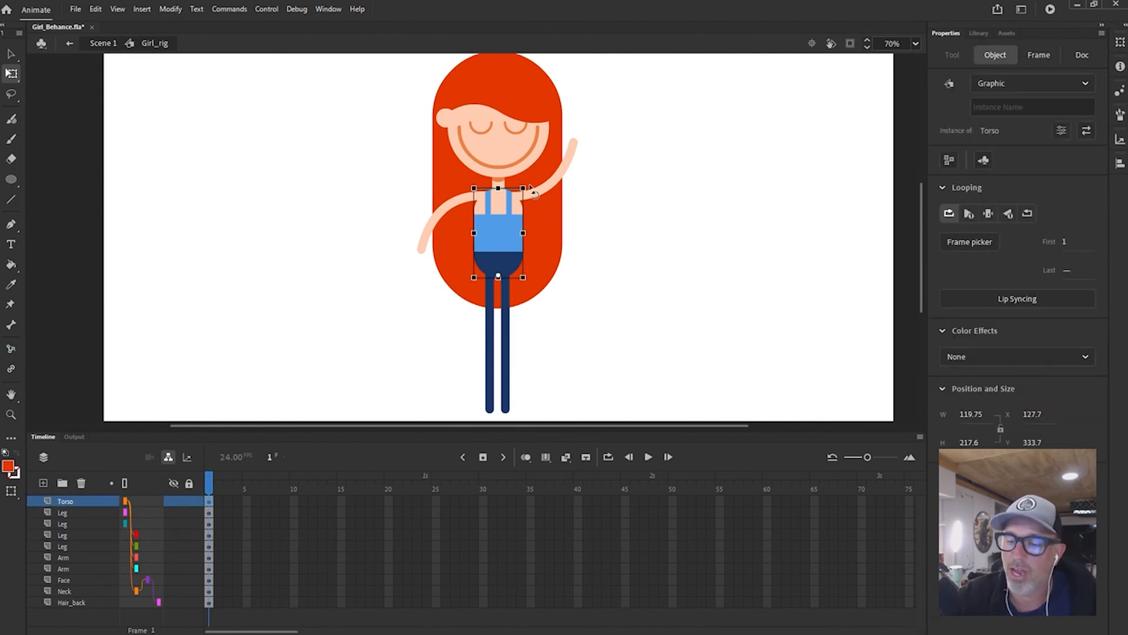
drag(527, 186, 529, 183)
click(500, 329)
mouse_move(506, 353)
mouse_down()
mouse_move(509, 337)
mouse_move(519, 353)
mouse_up()
key(ctrl+z)
key(ctrl+z)
key(ctrl+z)
key(ctrl+z)
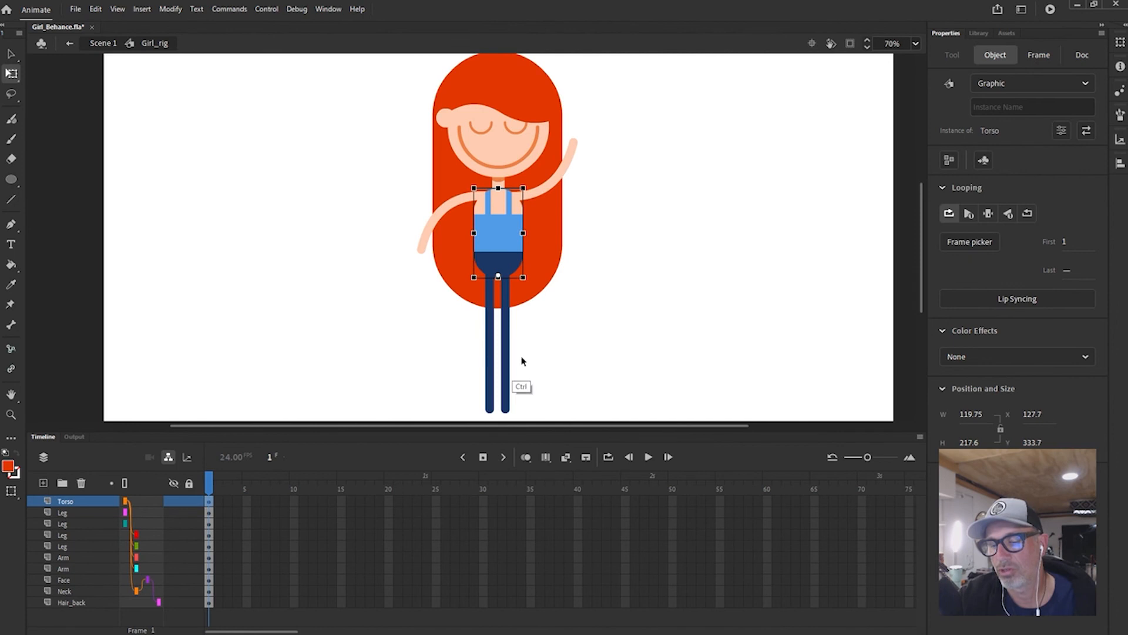
key(ctrl+z)
key(ctrl+z)
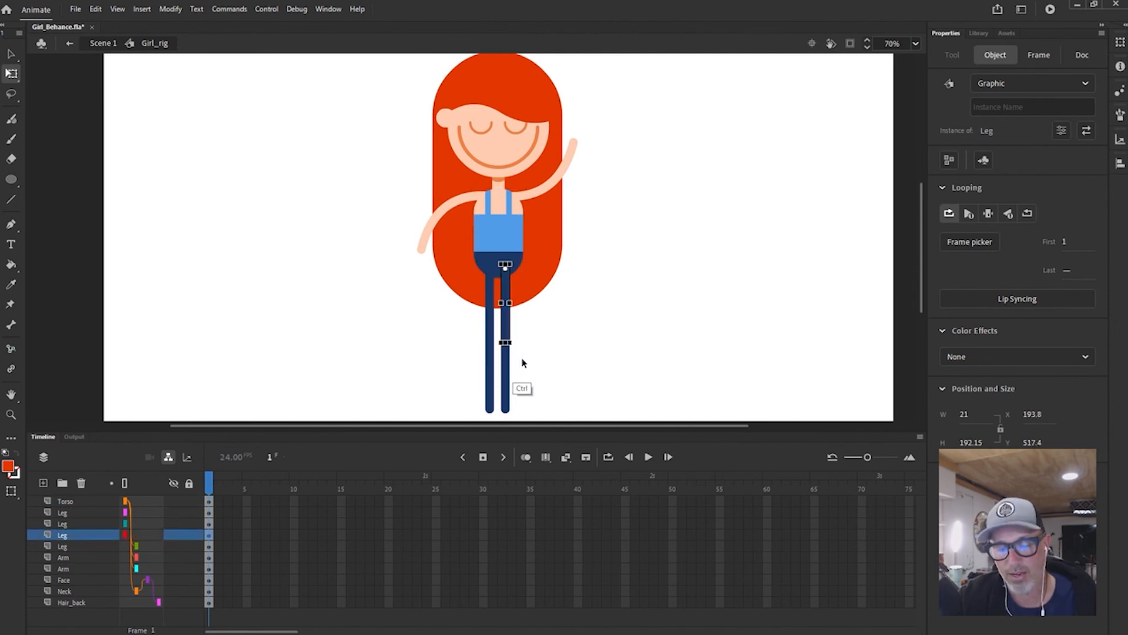
Undo the left-hand upper leg's parenting to the Torso layer and clear the selection
key(ctrl+z)
key(ctrl+z)
click(532, 352)
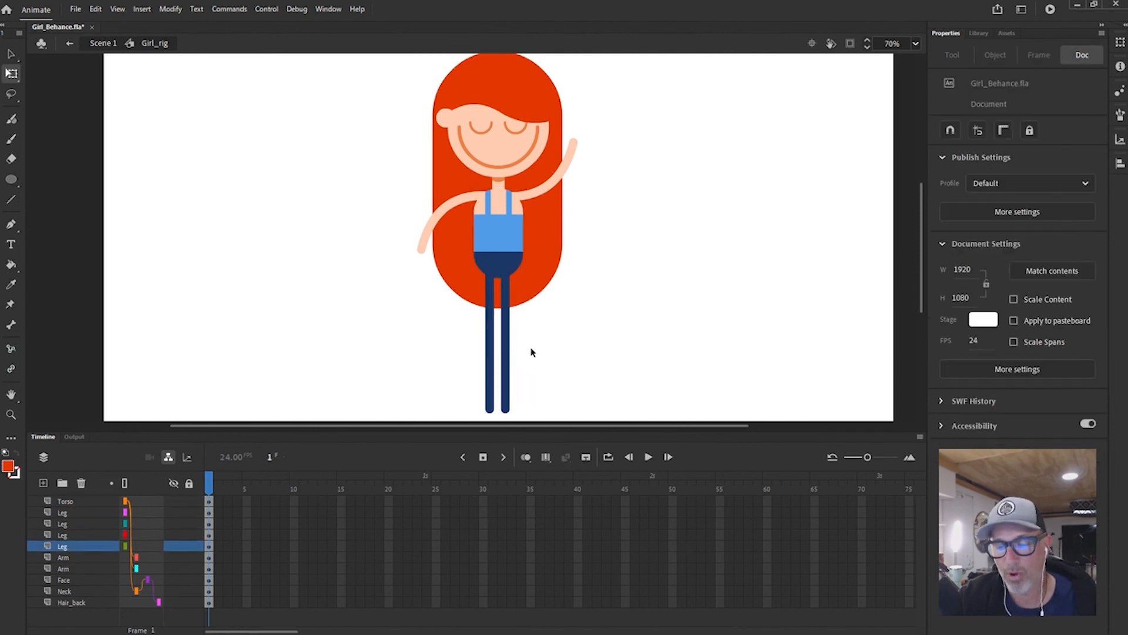
Select the upper and lower segments of both legs to examine which Leg layer holds each one
key(v)
click(505, 326)
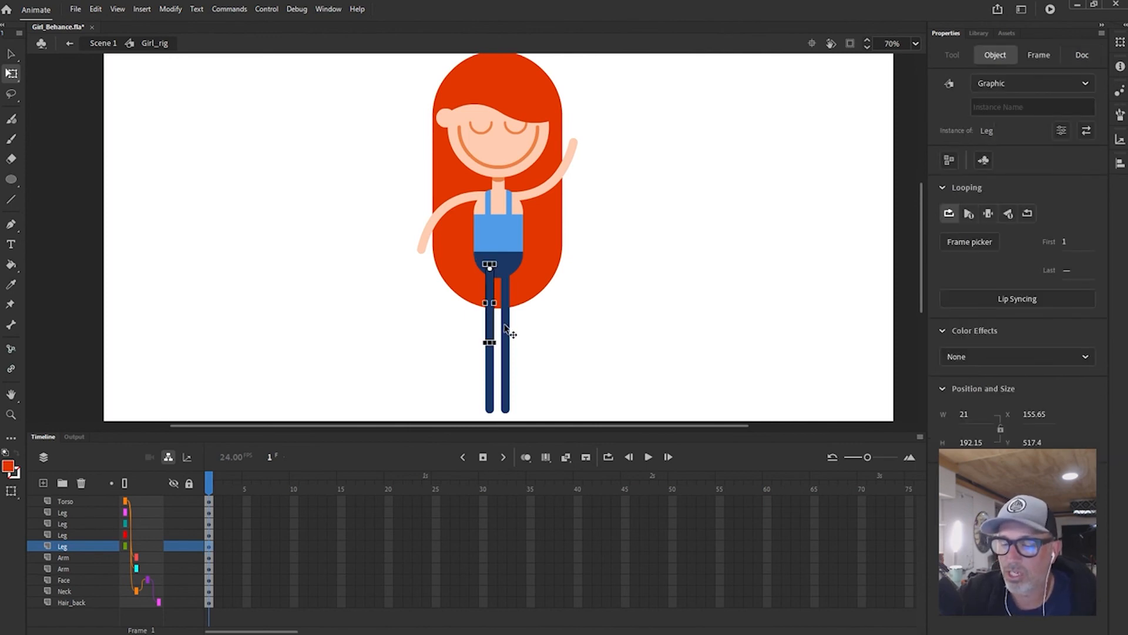
click(523, 345)
click(509, 375)
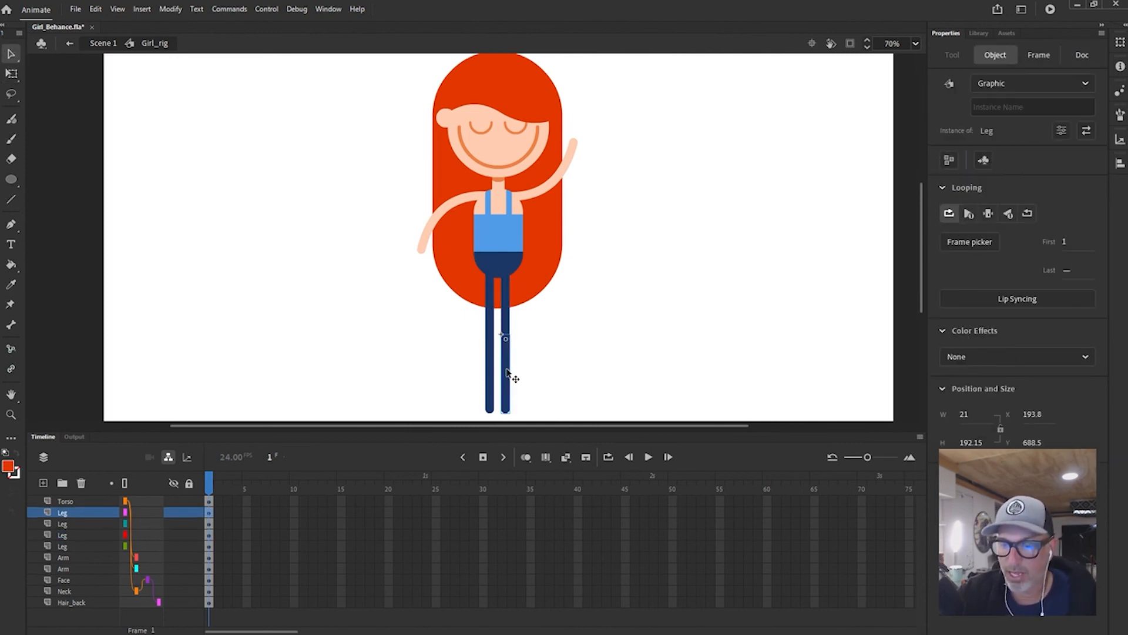
click(506, 322)
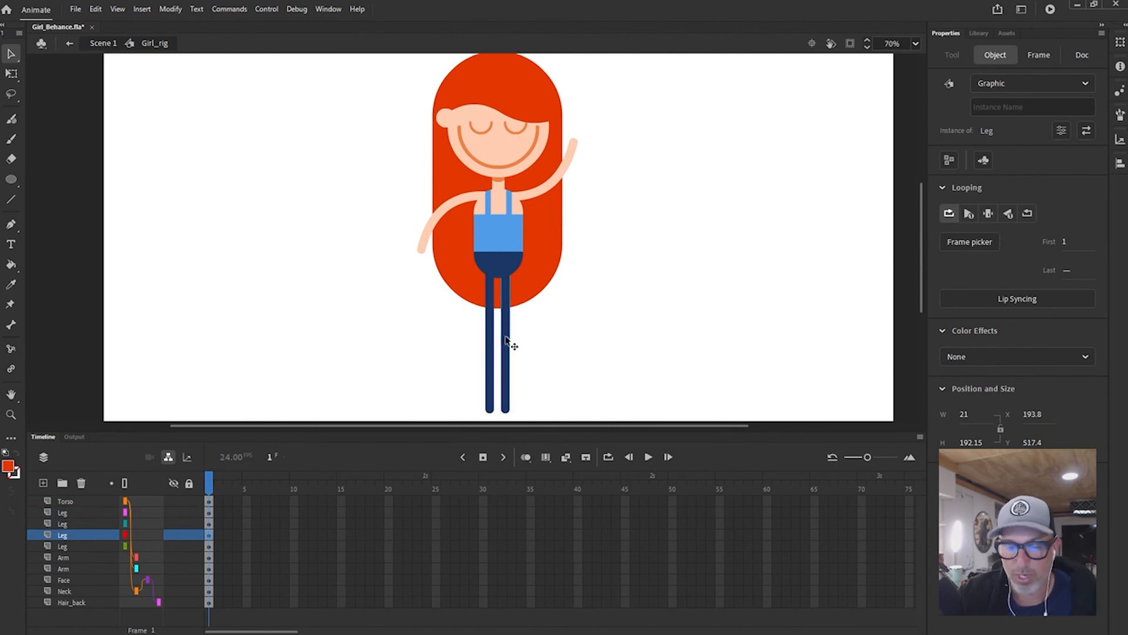
click(505, 369)
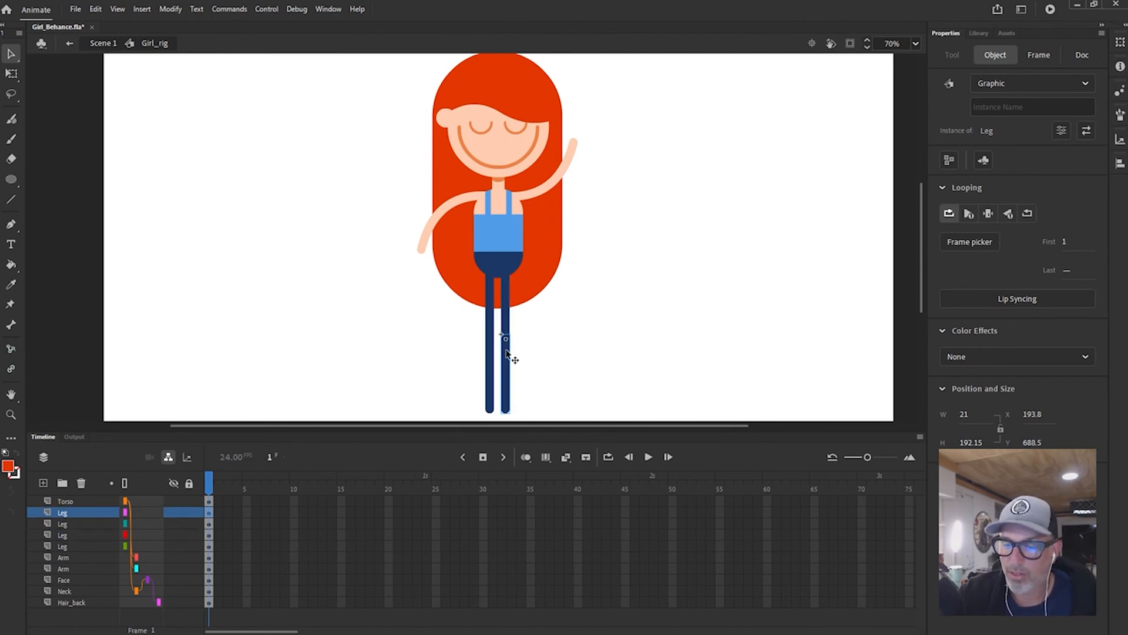
click(507, 327)
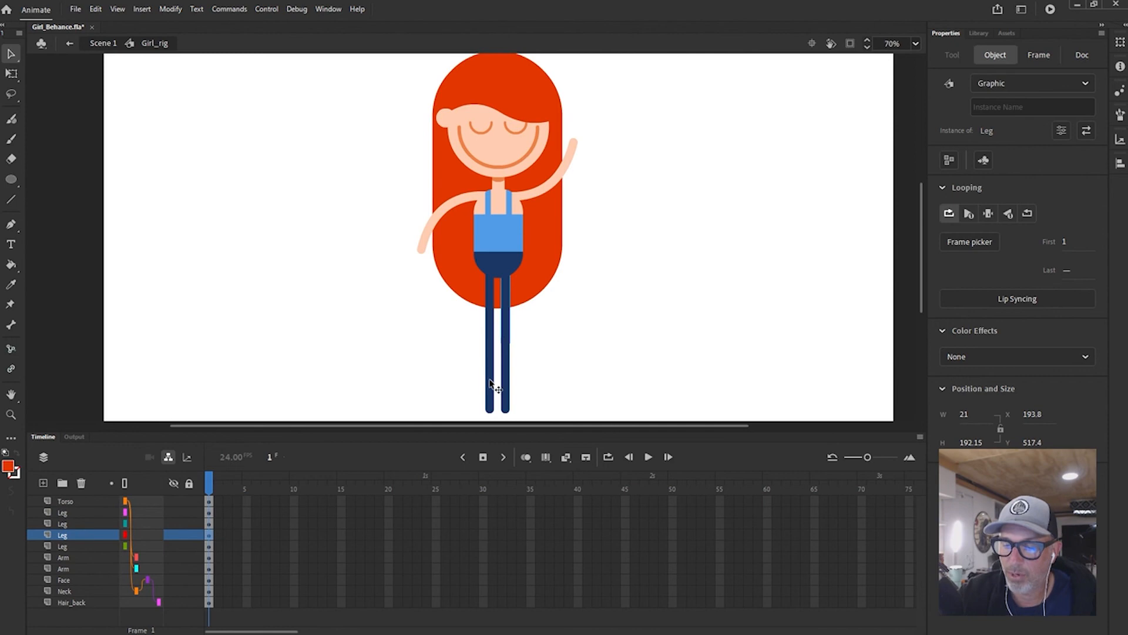
click(492, 377)
click(492, 331)
drag(492, 332, 519, 351)
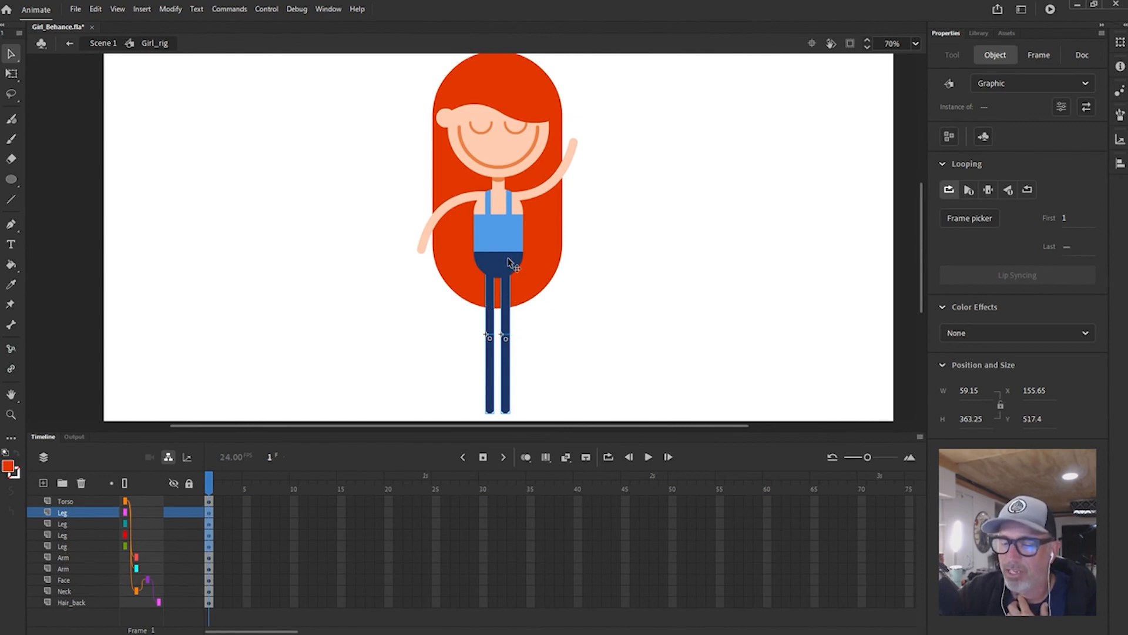
Rename the Leg layer holding the right-hand lower leg as Leg_Lower_R
click(513, 368)
click(509, 377)
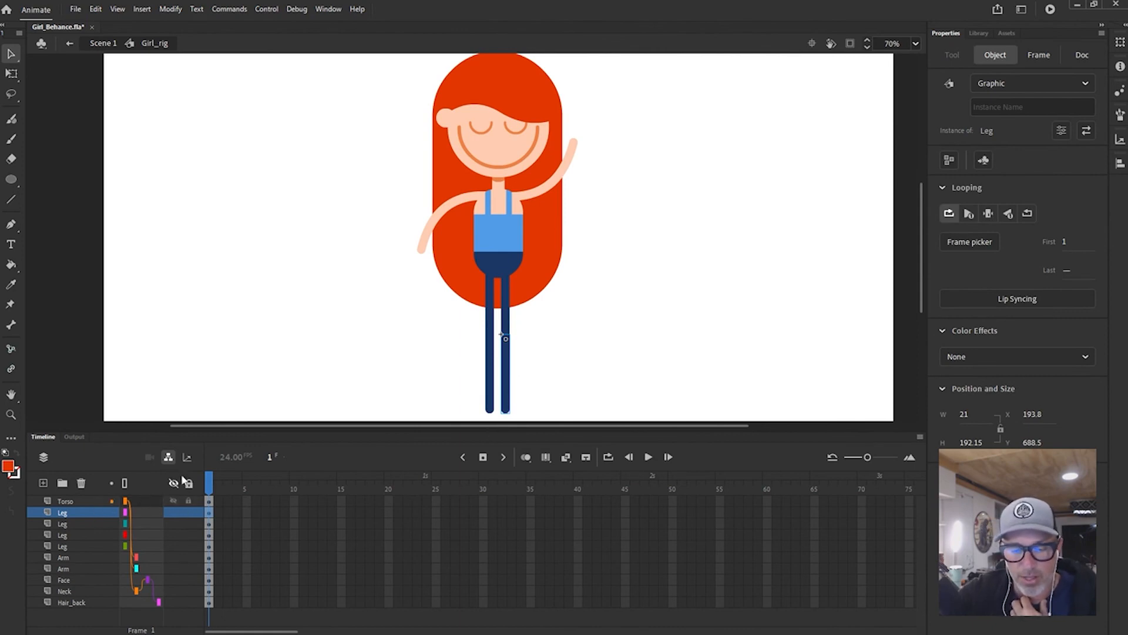
click(76, 512)
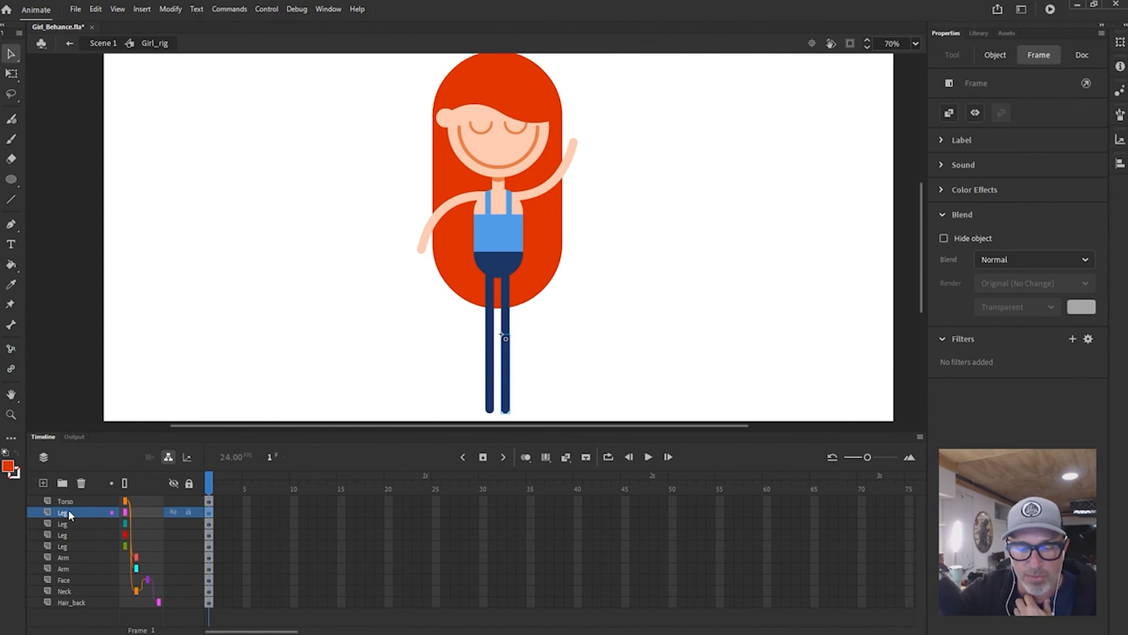
double_click(63, 514)
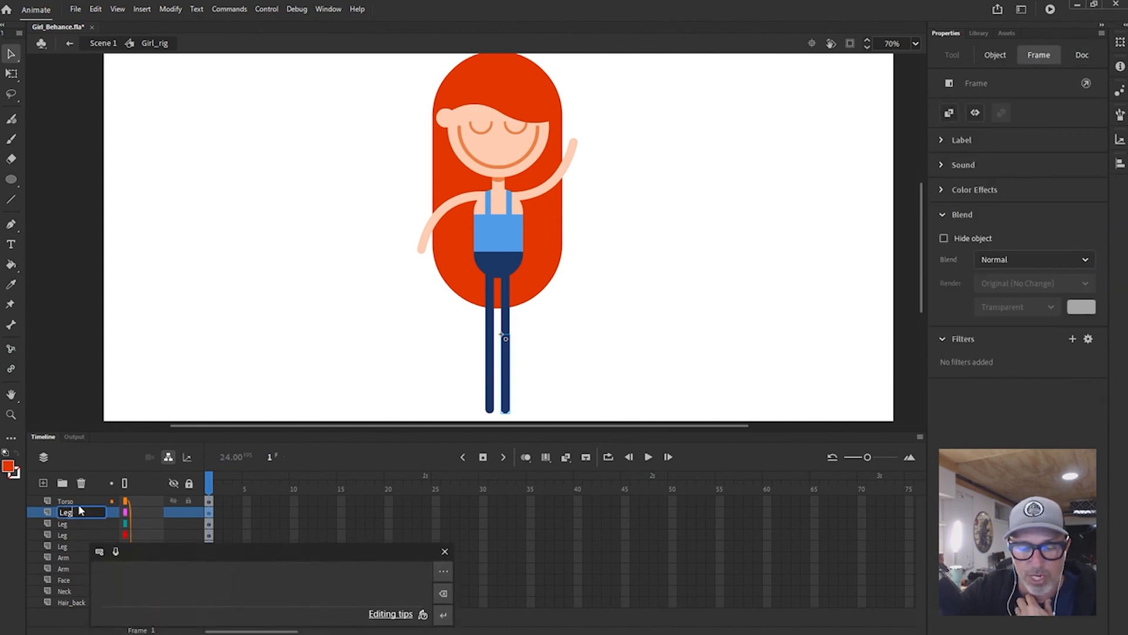
click(445, 551)
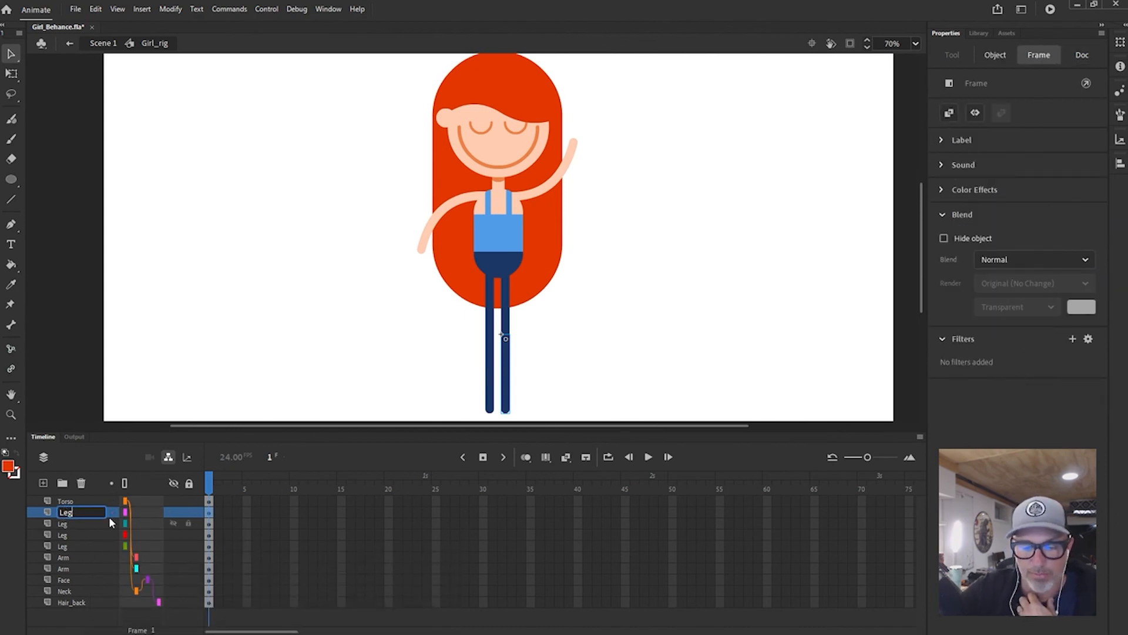
text(_)
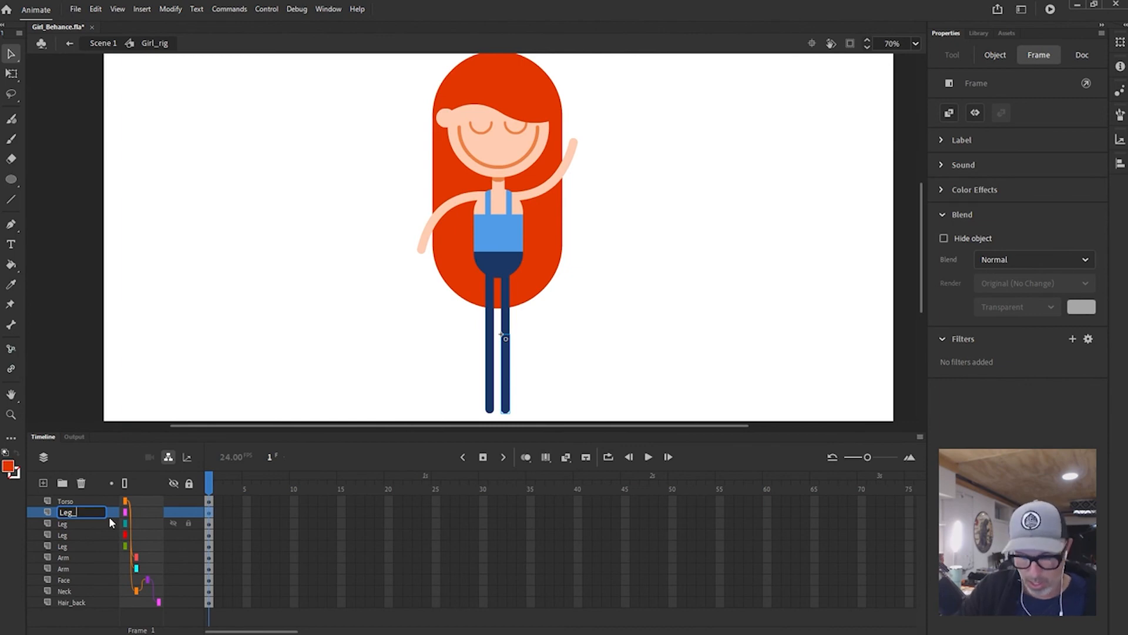
text(Lower)
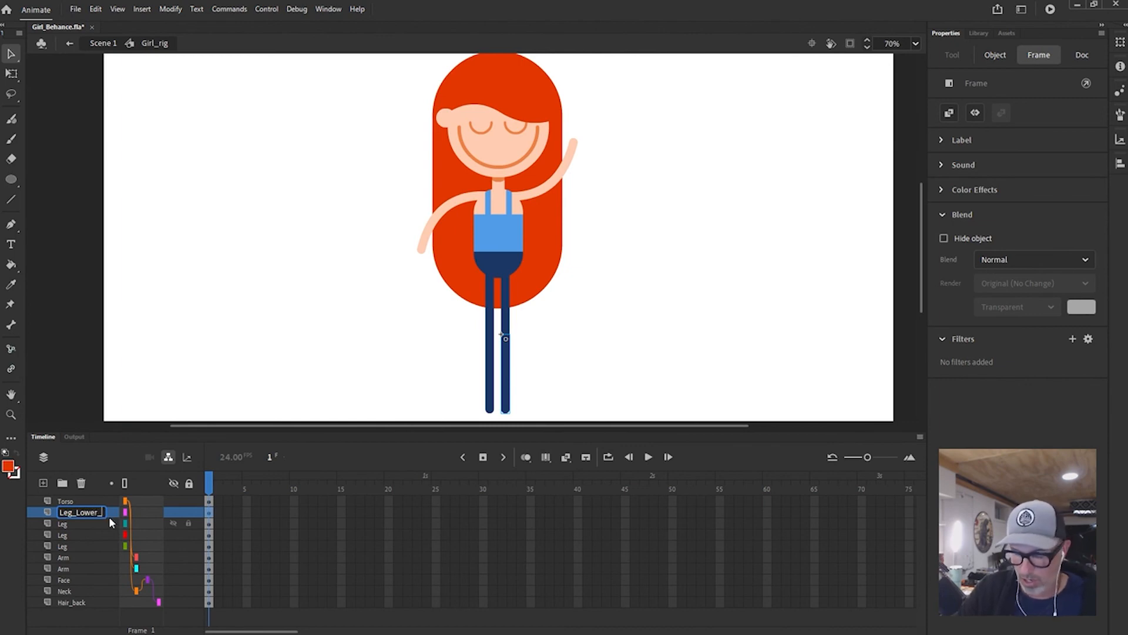
text(_R)
click(335, 398)
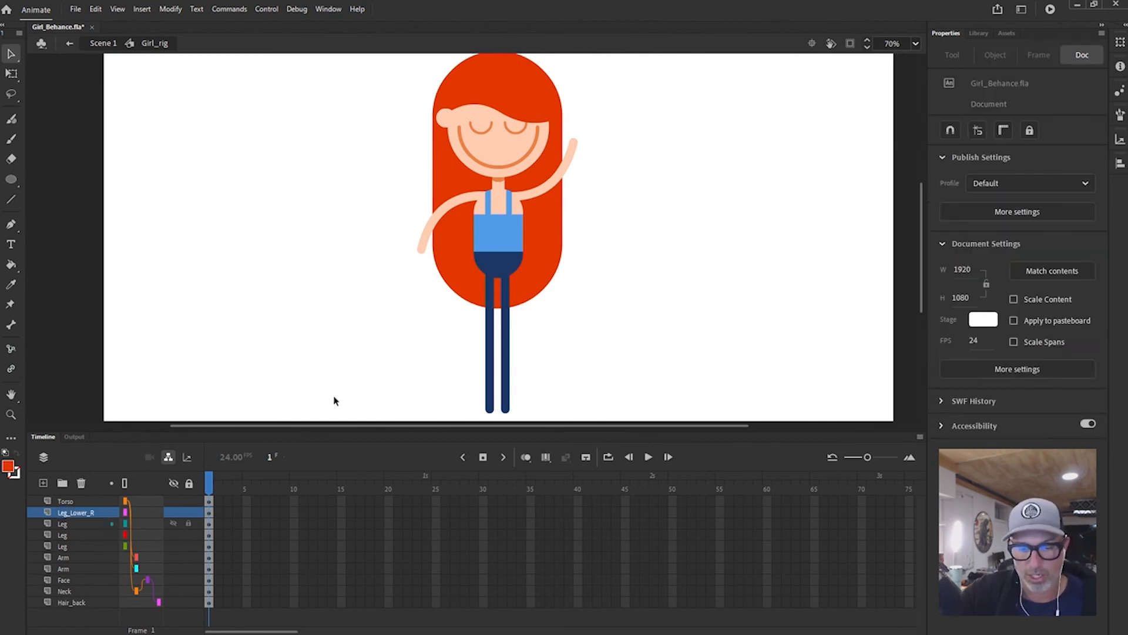
Rename the Leg layer holding the right-hand upper leg as Leg_Upper_R
click(508, 377)
click(508, 319)
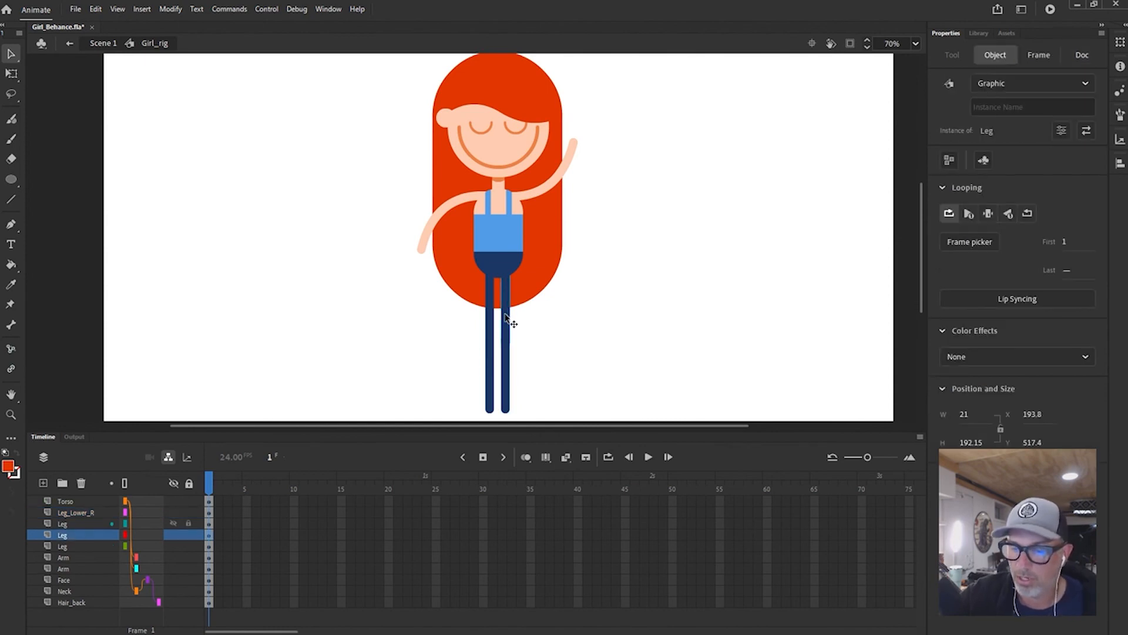
double_click(82, 535)
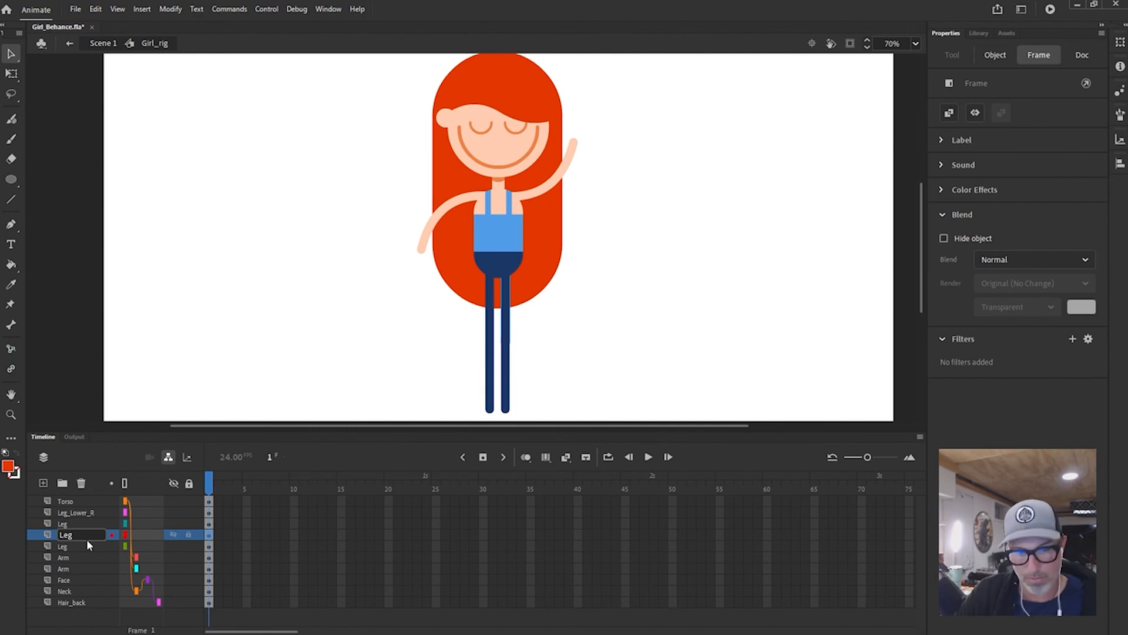
text(_Upper_R)
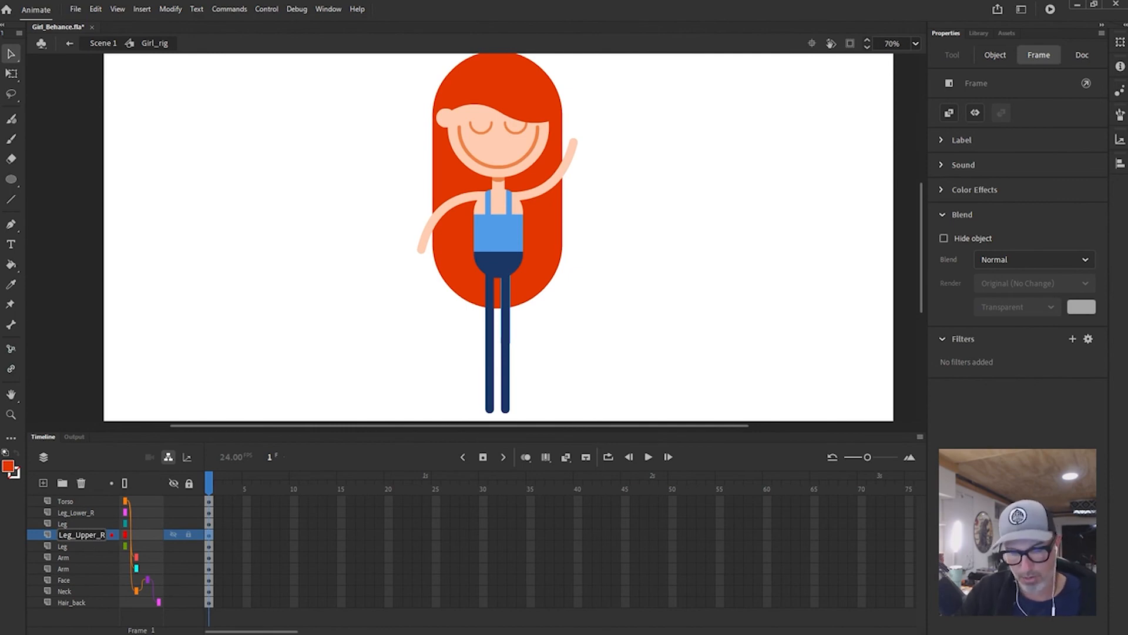
click(612, 360)
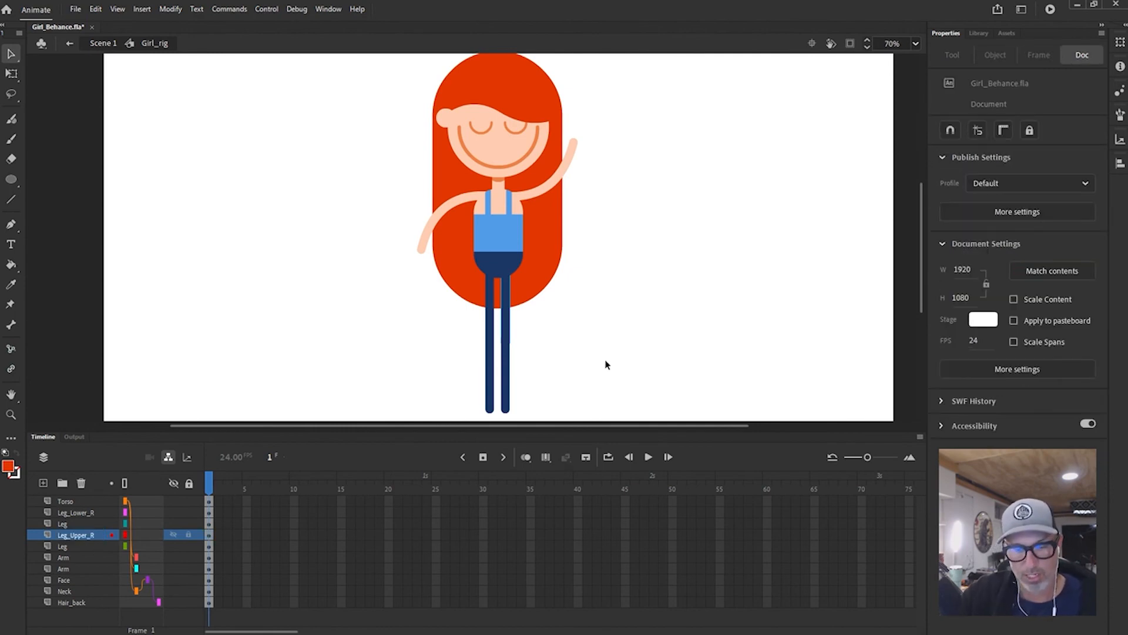
Parent the Leg_Lower_R layer to the Leg_Upper_R layer
click(506, 391)
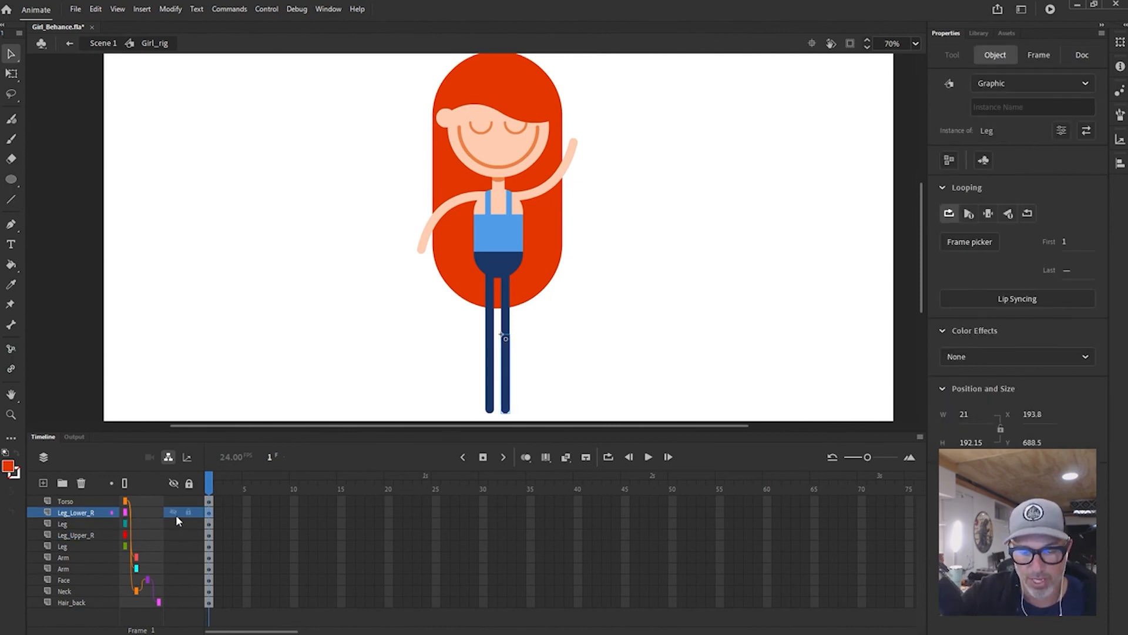
drag(147, 512, 147, 534)
Test the right-hand leg's parenting by rotating its upper and lower segments outward, and undo the rotations
click(510, 324)
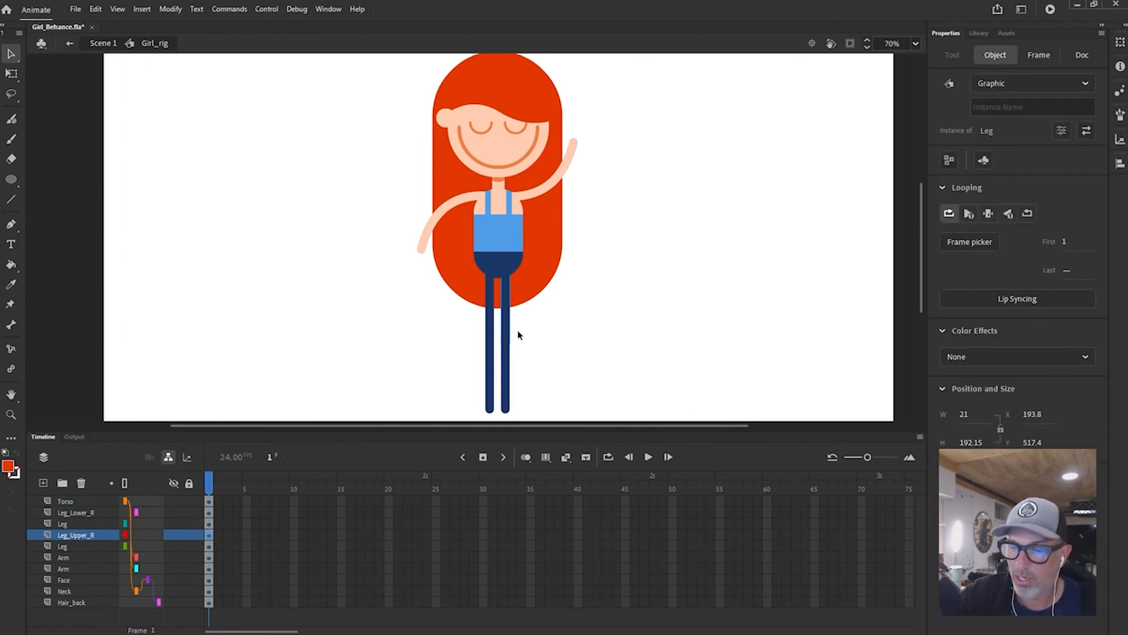
key(q)
drag(519, 347, 561, 401)
click(532, 388)
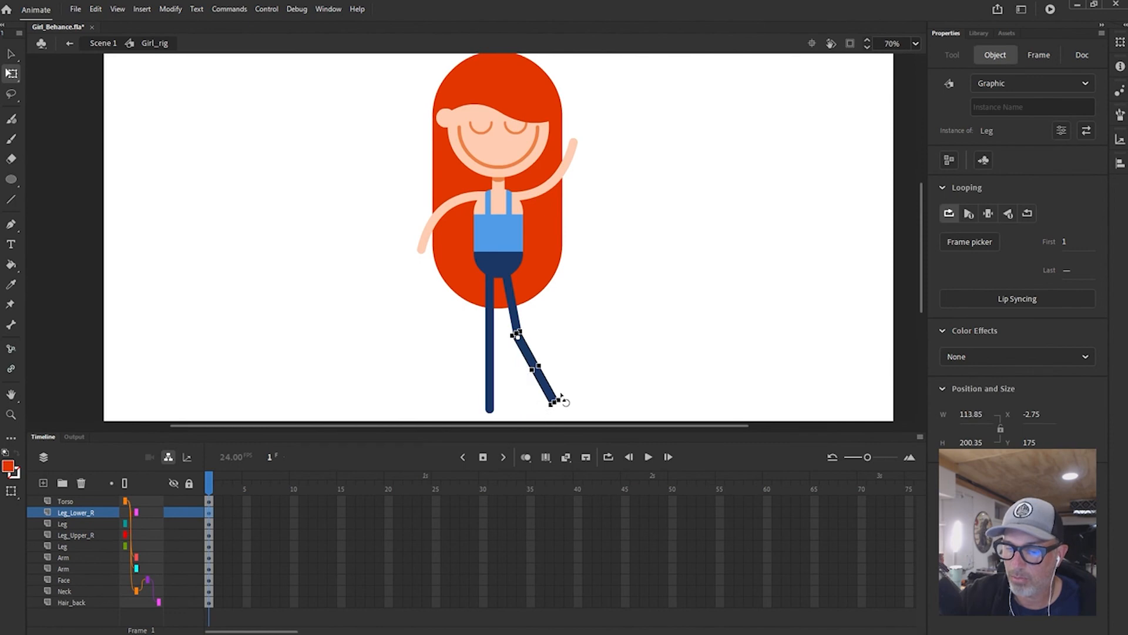
key(ctrl+z)
key(ctrl+z)
key(ctrl+z)
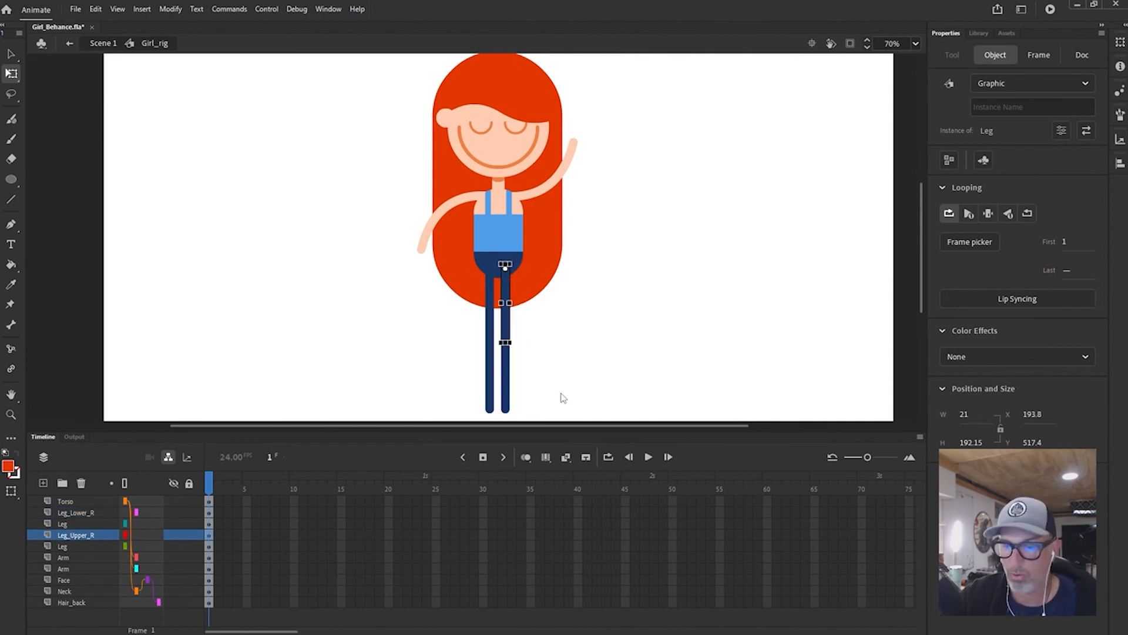
Try rotating the torso and the right-hand upper leg, undo each rotation and deselect
click(518, 235)
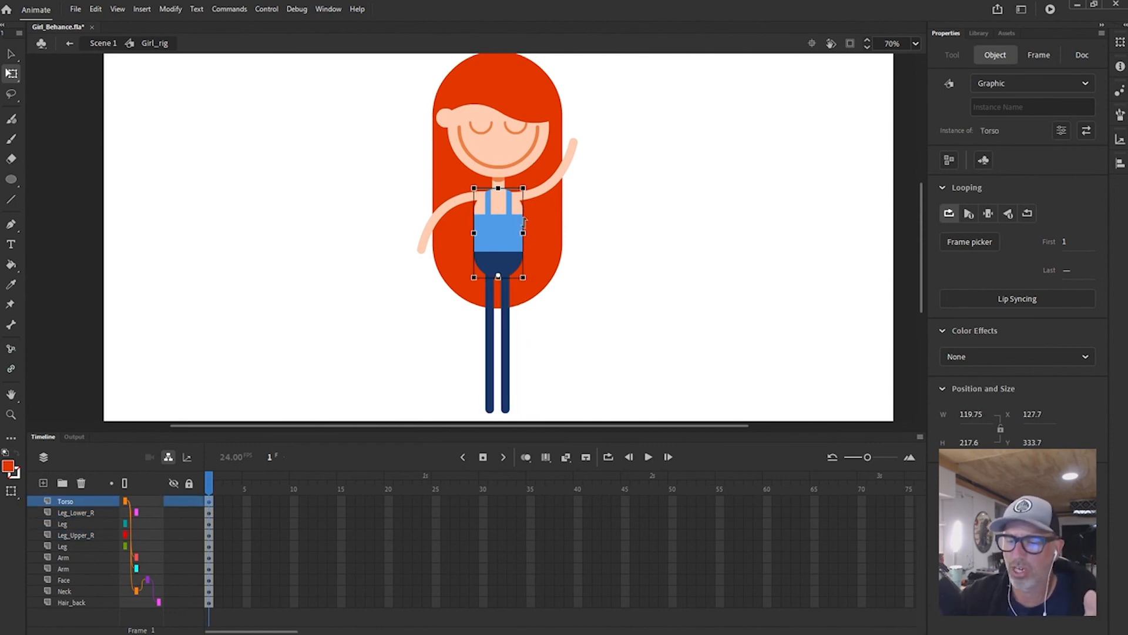
mouse_move(530, 193)
mouse_down()
mouse_move(553, 207)
mouse_move(520, 192)
mouse_up()
key(ctrl+z)
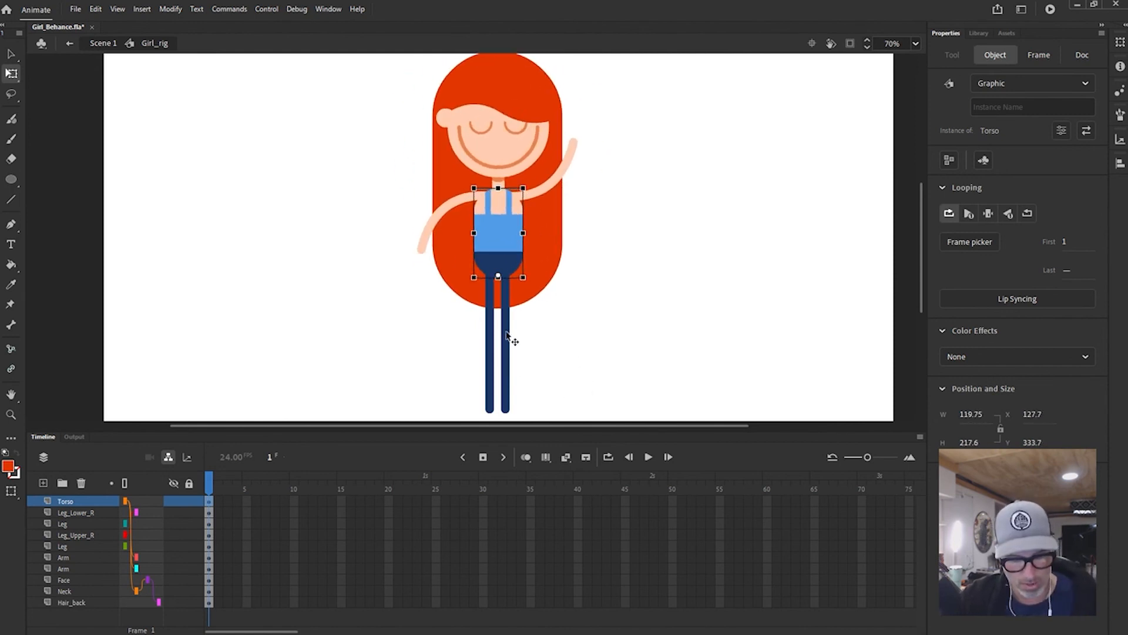
click(507, 334)
drag(516, 347, 532, 342)
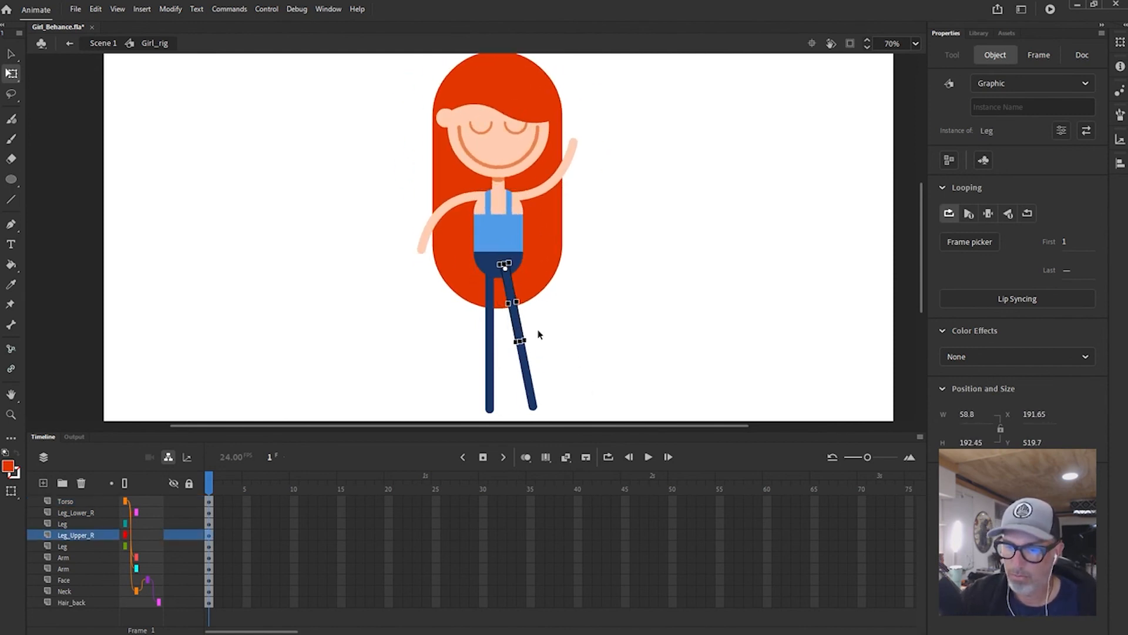
key(ctrl+z)
click(592, 344)
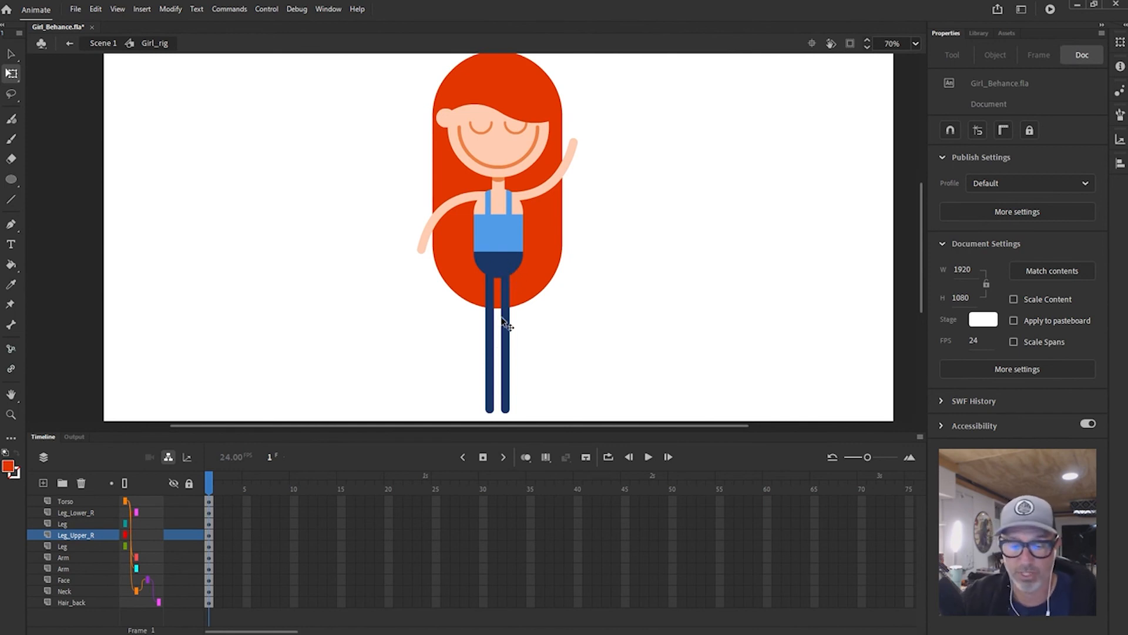
Rename the Leg layer holding the left-hand lower leg as Leg_Lower_L
click(491, 384)
click(75, 522)
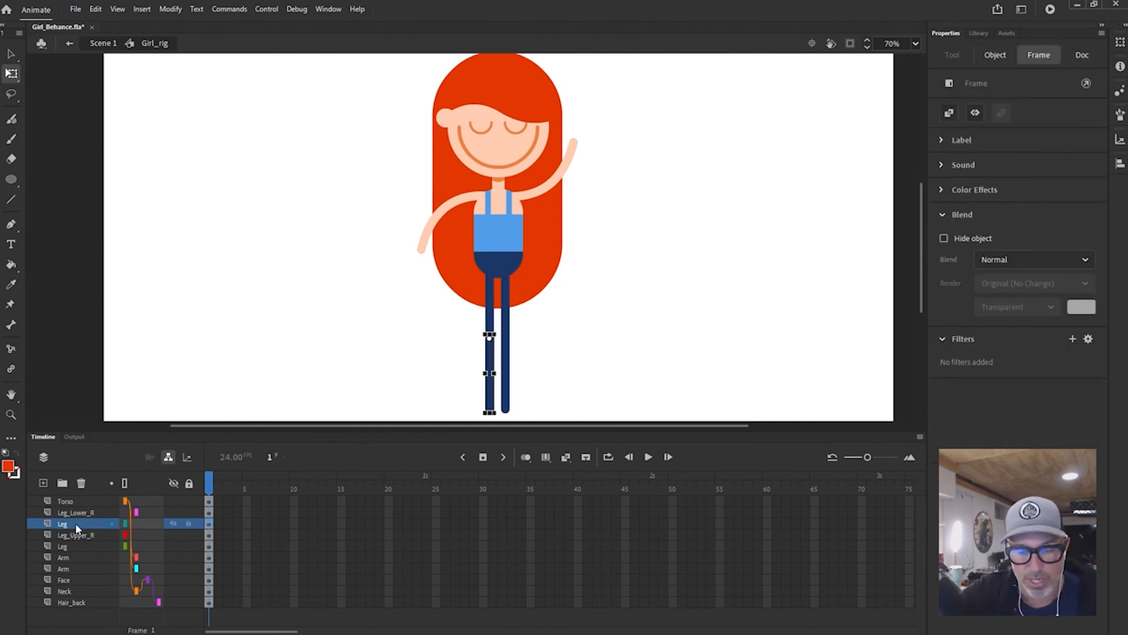
double_click(75, 524)
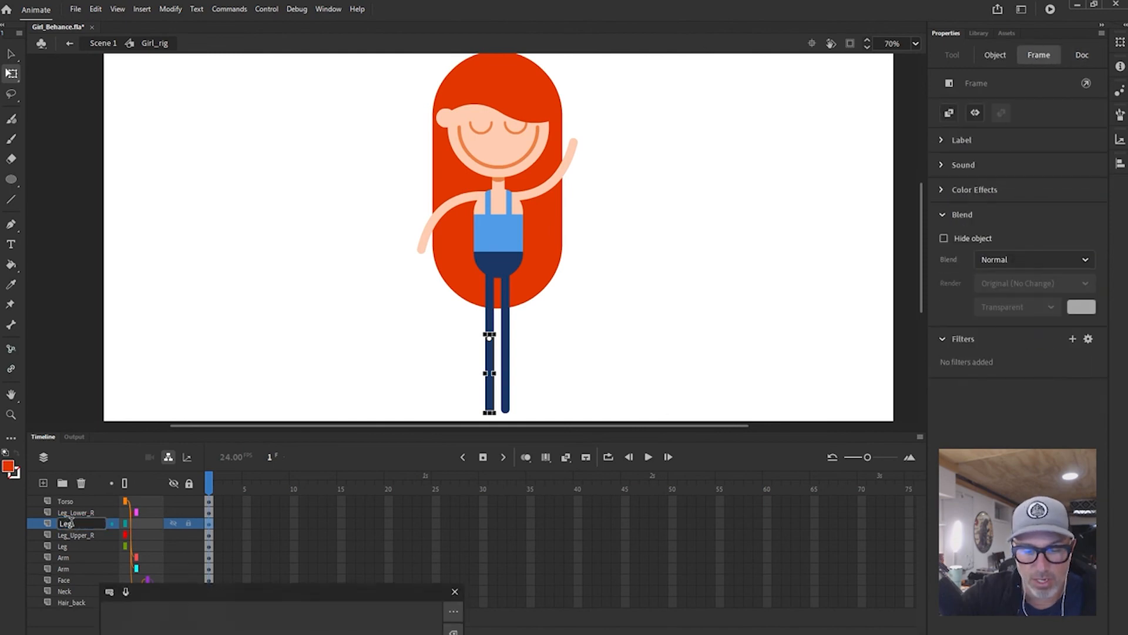
text(_L)
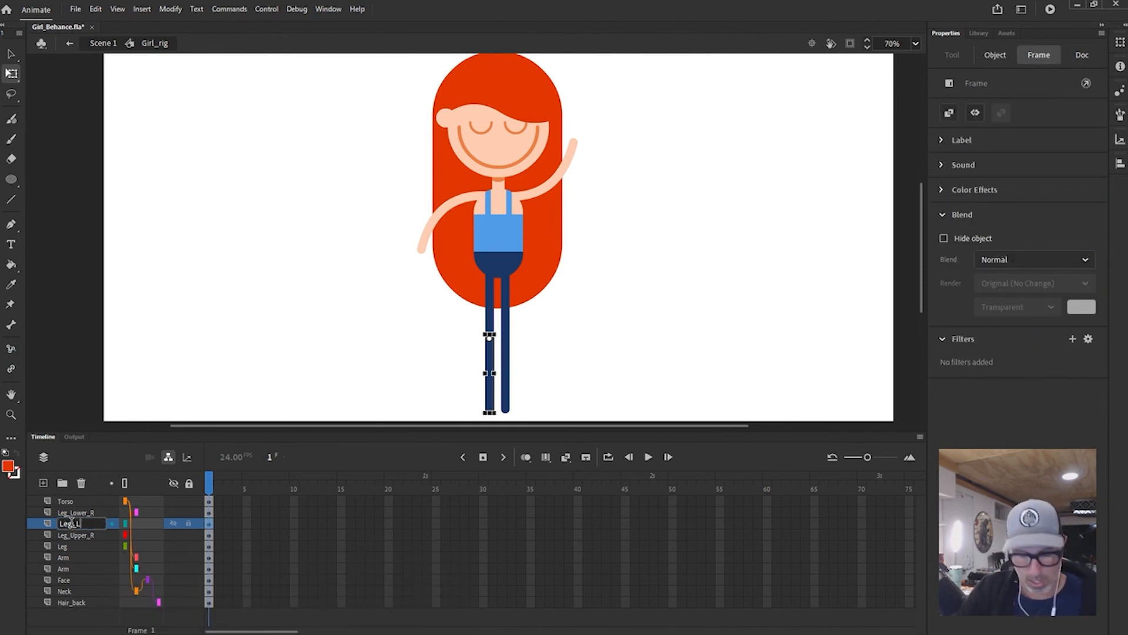
text(ower_L)
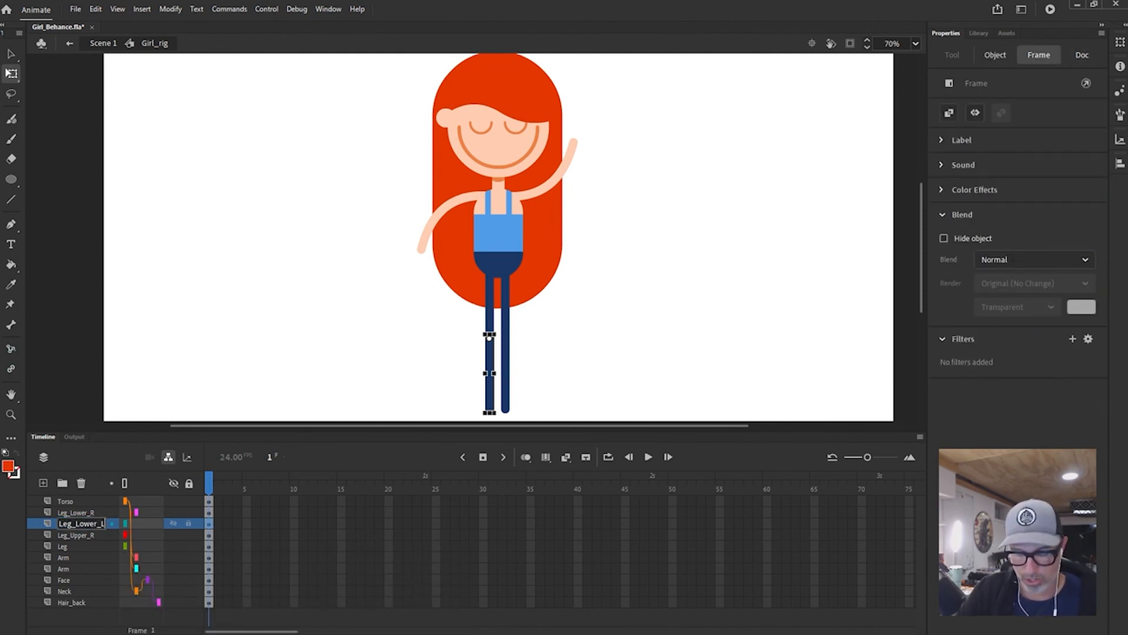
key(Return)
Rename the remaining Leg layer, which holds the left-hand upper leg, as Leg_Upper_L
double_click(66, 546)
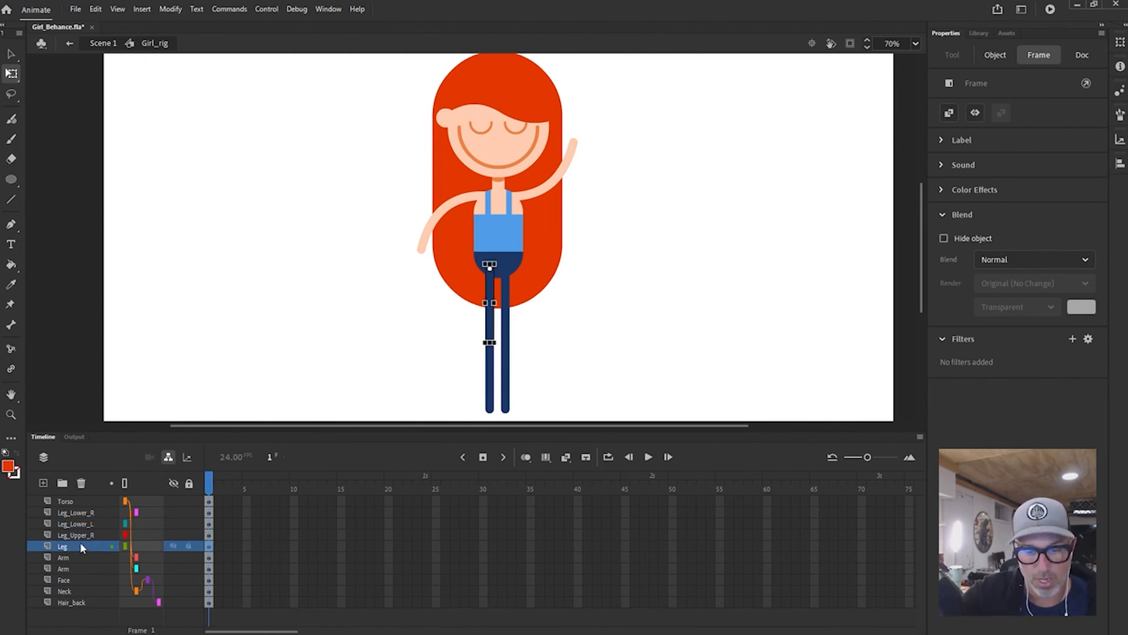
click(80, 545)
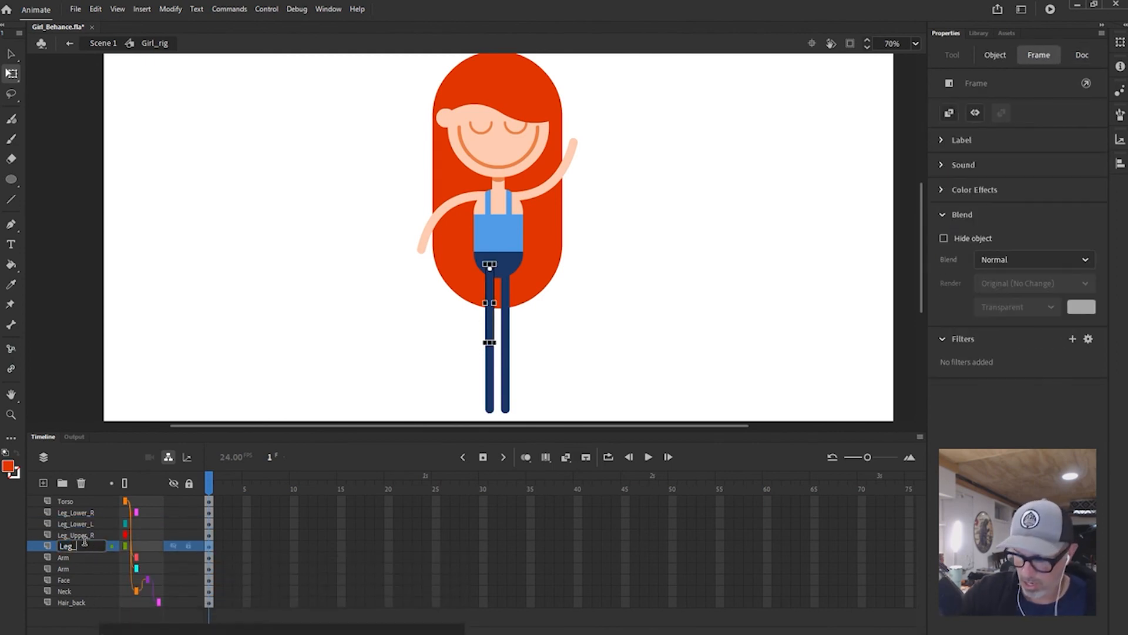
text(_U)
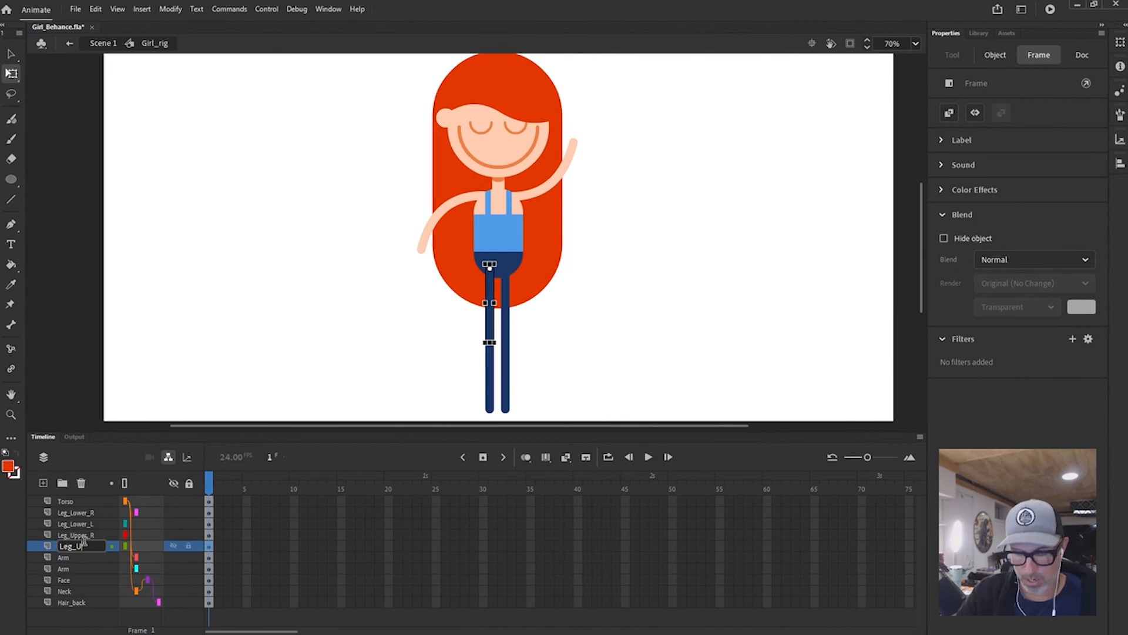
text(pper_)
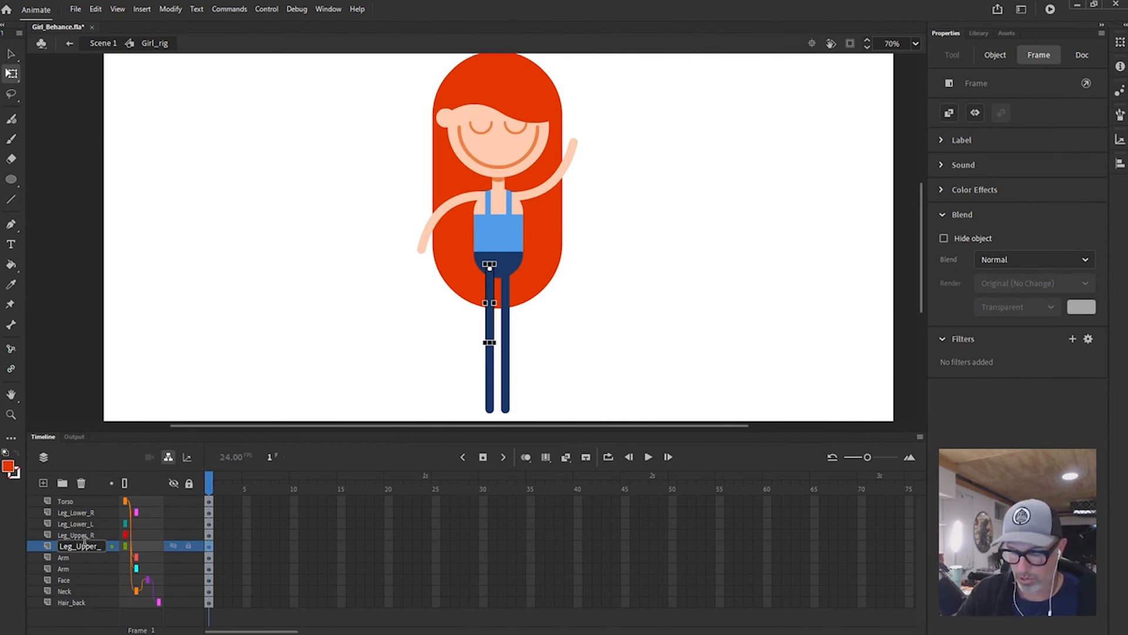
text(L)
key(Return)
click(353, 533)
Parent the Leg_Lower_L layer to the Leg_Upper_L layer
click(94, 522)
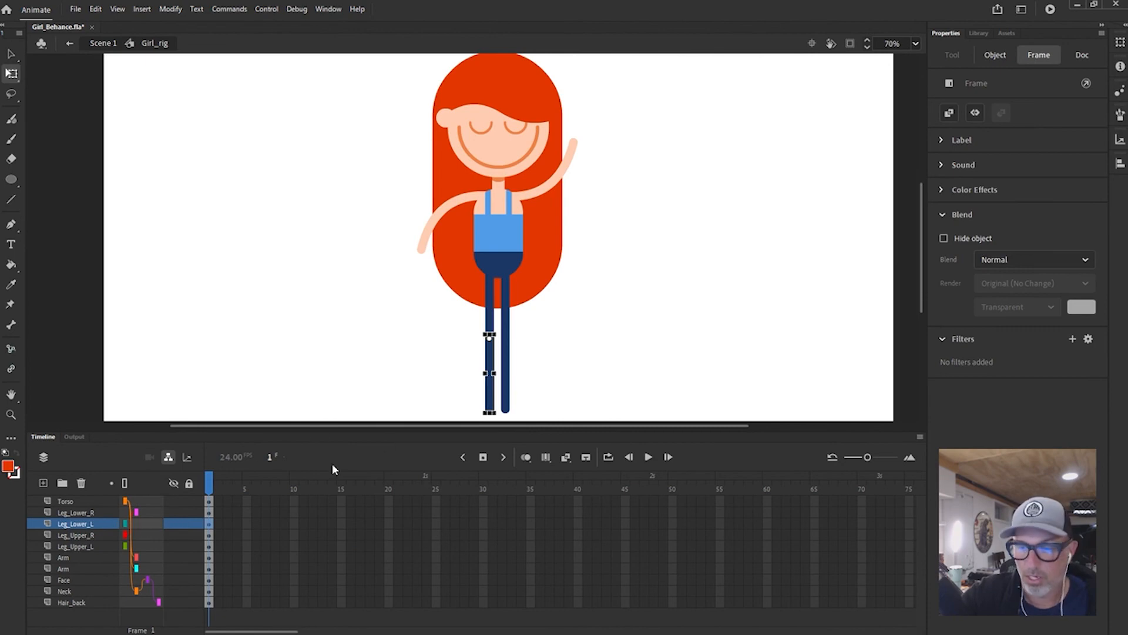
drag(139, 523, 138, 546)
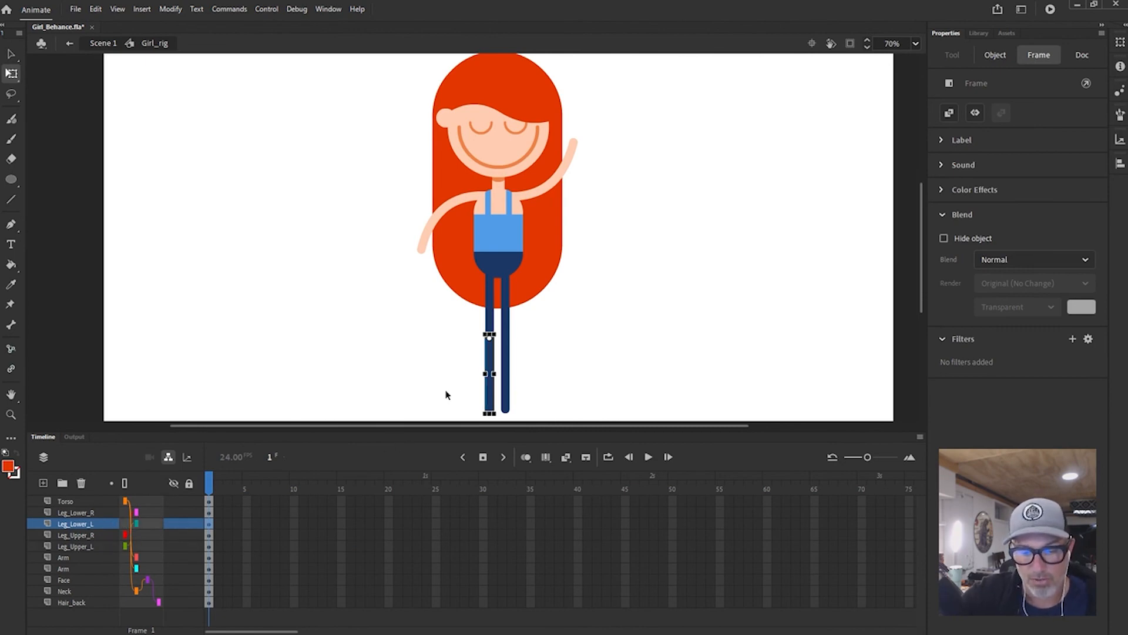
Test the left-hand leg's parenting by rotating its upper and lower segments outward, and undo the rotations
click(489, 320)
drag(506, 347, 504, 347)
click(474, 375)
drag(480, 402, 467, 409)
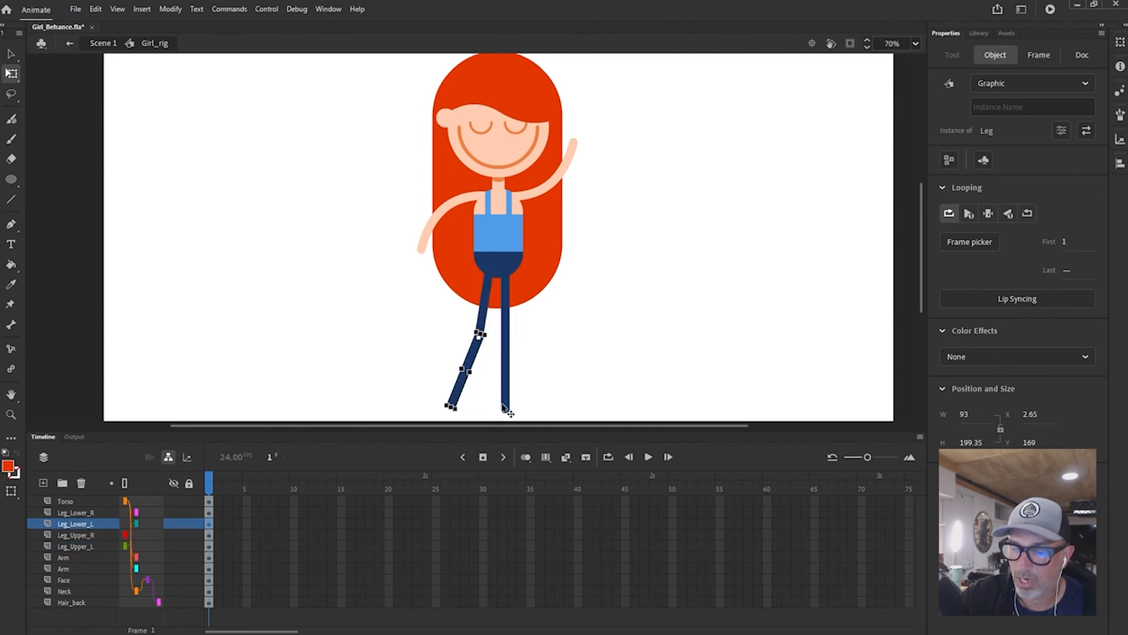
key(ctrl+z)
key(ctrl+z)
key(ctrl+z)
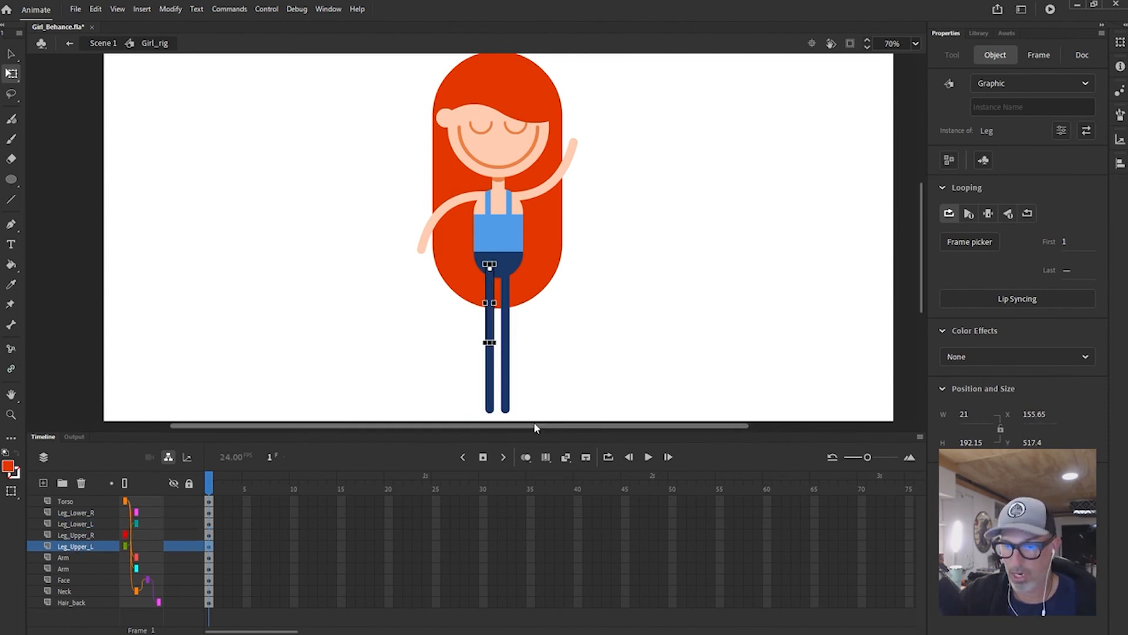
Clear the selection and save the Girl_Behance.fla document
click(665, 370)
key(ctrl+s)
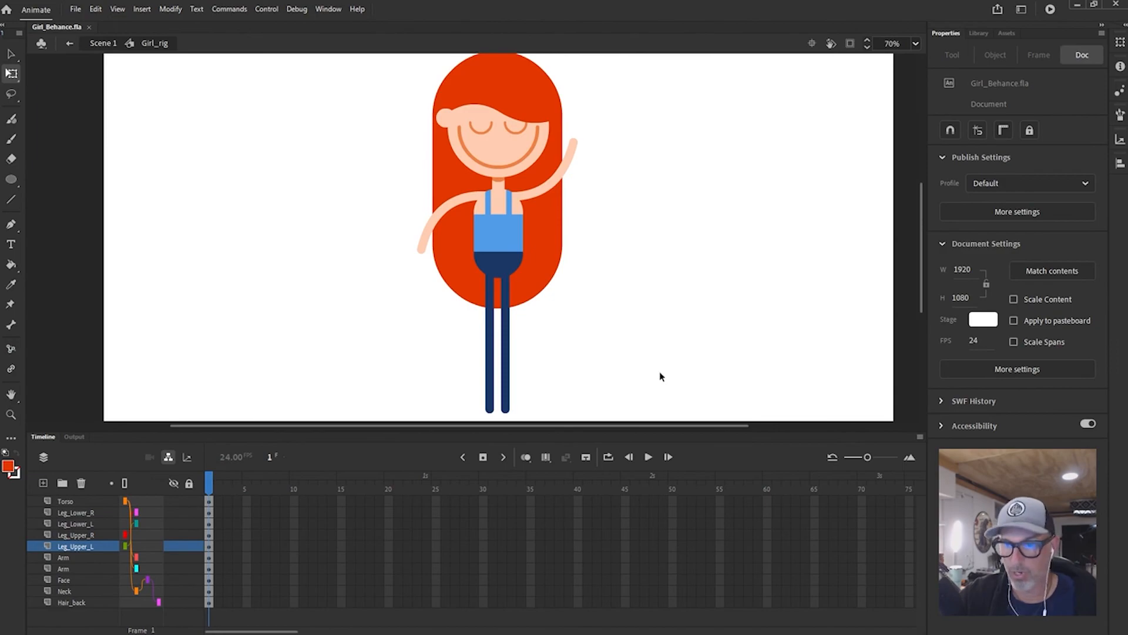